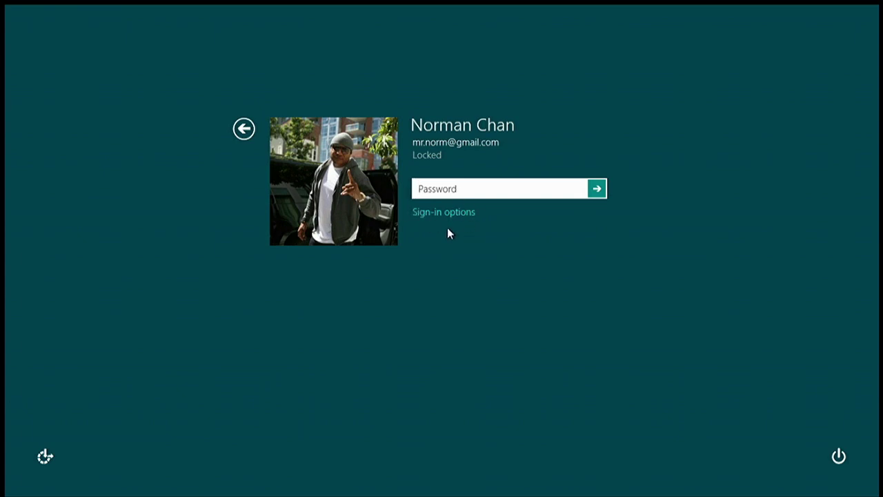
Choose the PIN option from the lock screen's sign-in options
{"action": "left_click", "coordinate": [456, 214]}
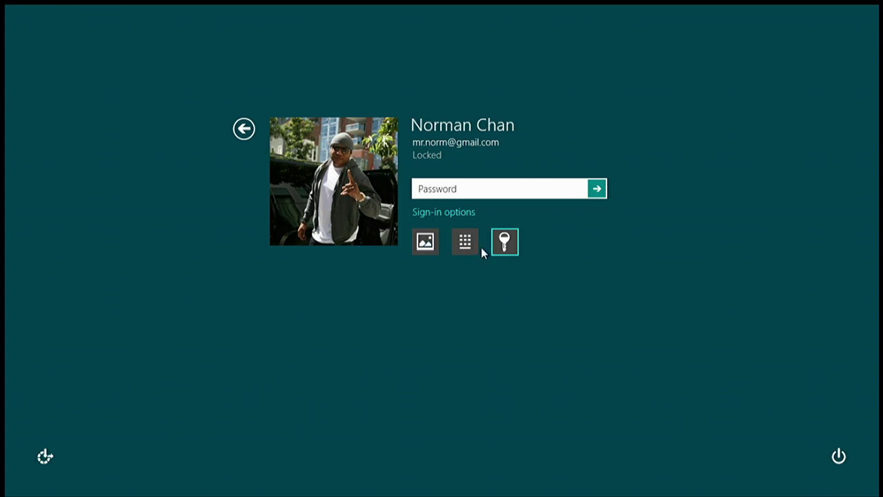
{"action": "left_click", "coordinate": [463, 247]}
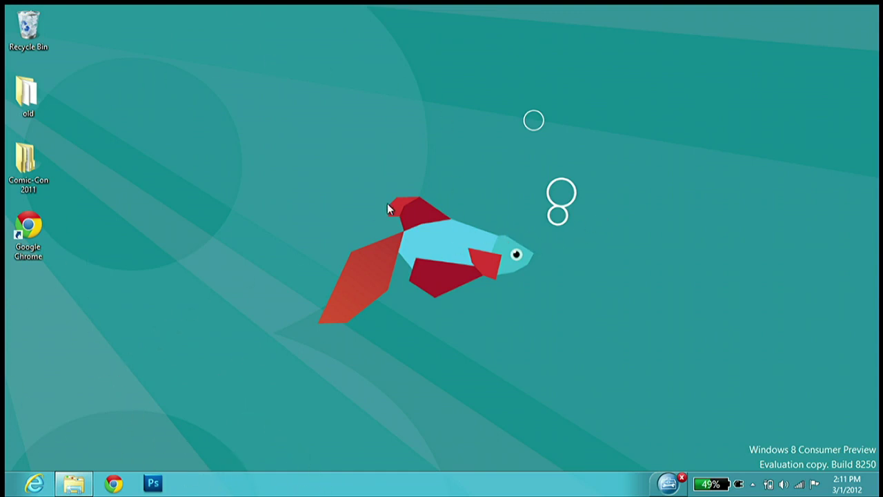
{"action": "left_click_drag", "start_coordinate": [295, 175], "coordinate": [457, 328]}
{"action": "left_click_drag", "start_coordinate": [537, 350], "coordinate": [308, 220]}
{"action": "left_click_drag", "start_coordinate": [600, 314], "coordinate": [382, 243]}
{"action": "mouse_move", "coordinate": [2, 495]}
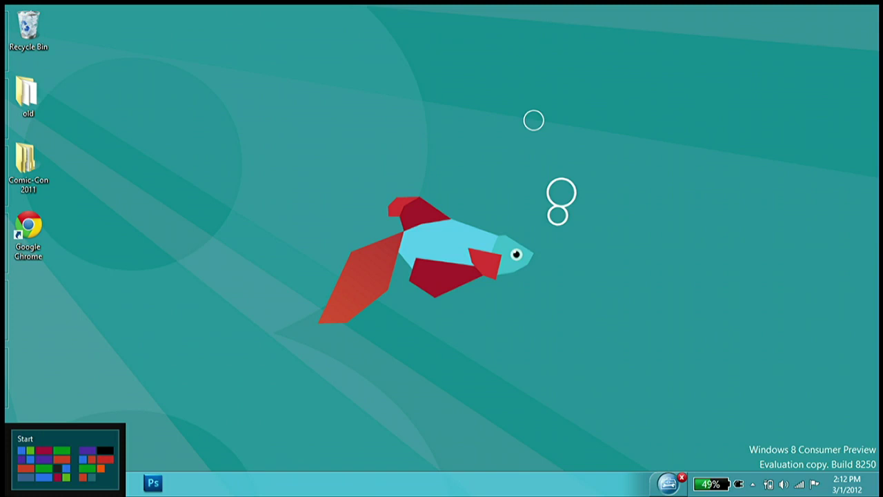
{"action": "key", "text": "super"}
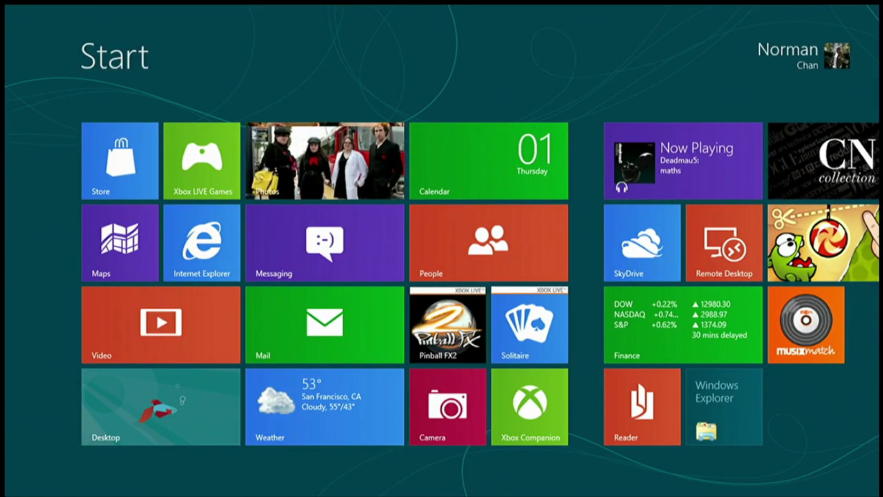
{"action": "key", "text": "super"}
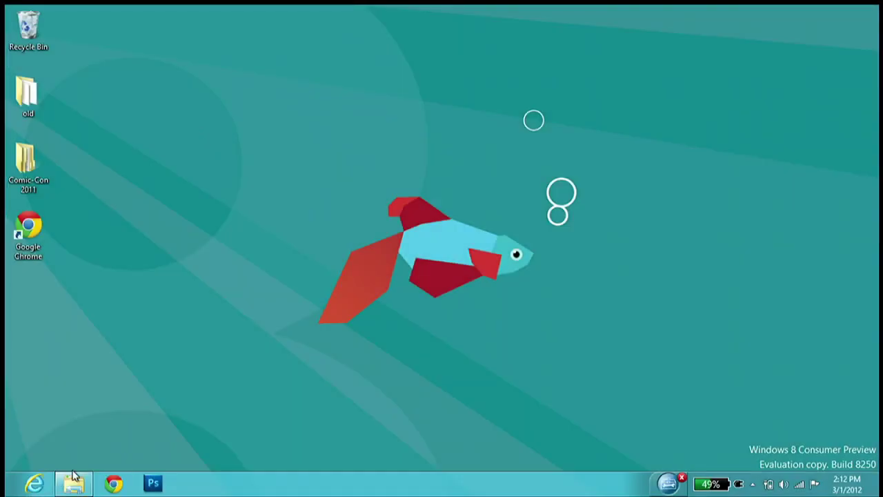
Open two Explorer windows from the taskbar and drag the Libraries window over the other
{"action": "mouse_move", "coordinate": [66, 484]}
{"action": "left_click", "coordinate": [77, 484]}
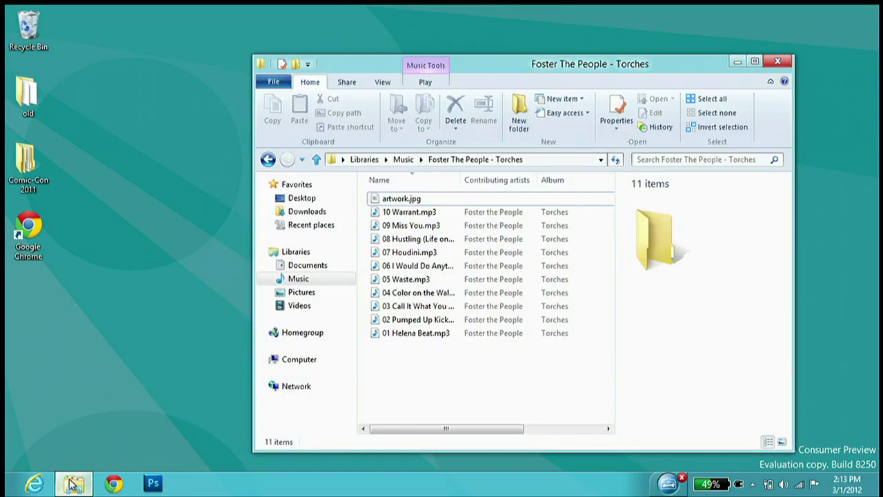
{"action": "middle_click", "coordinate": [74, 484]}
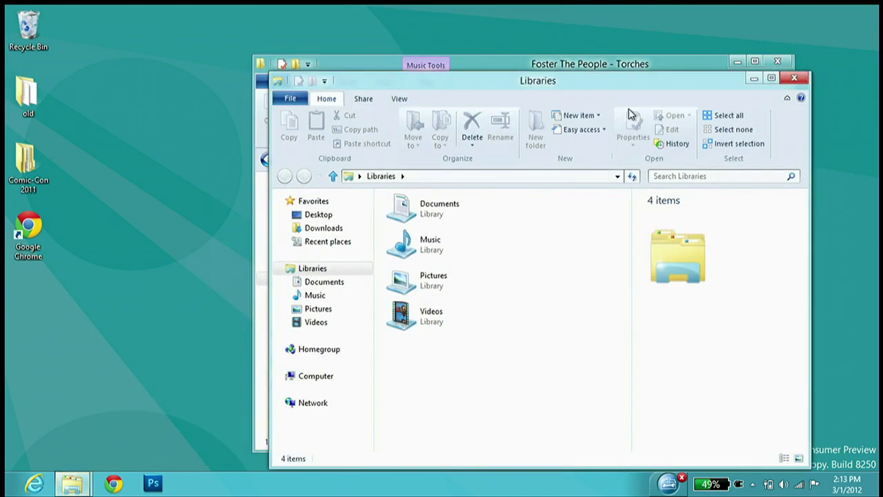
{"action": "left_click_drag", "start_coordinate": [641, 89], "coordinate": [485, 58]}
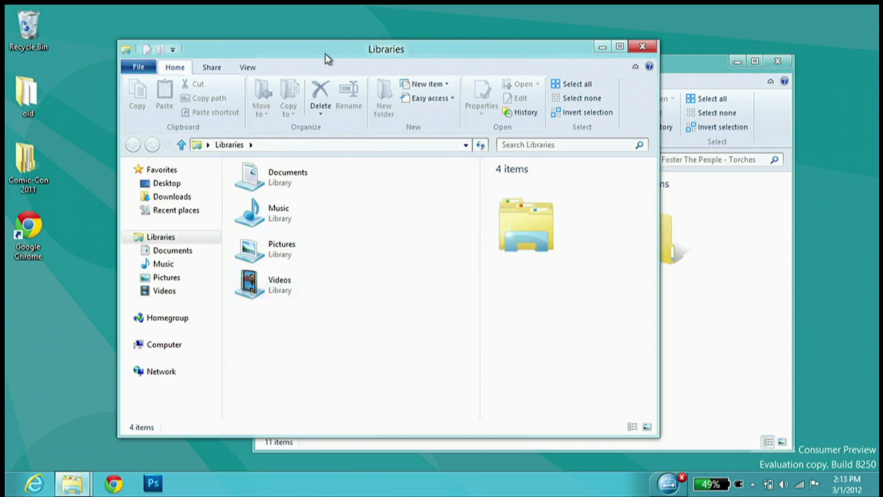
{"action": "left_click_drag", "start_coordinate": [325, 53], "coordinate": [516, 71]}
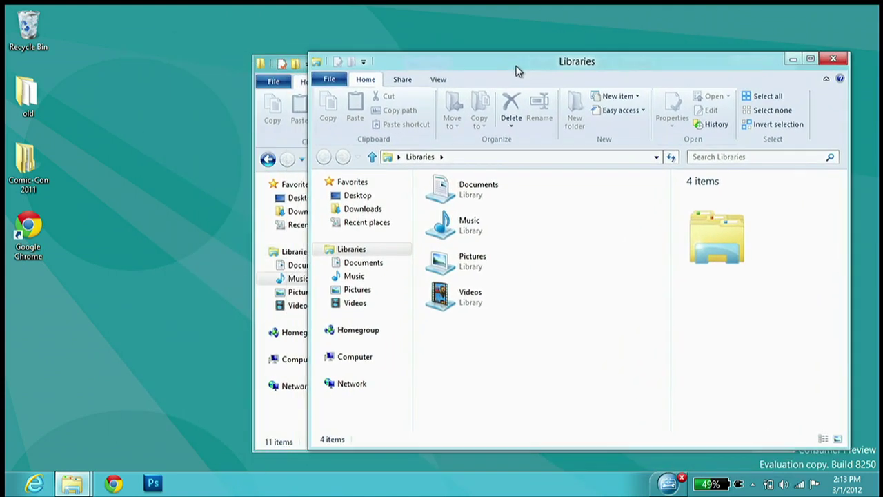
Fine-tune the Libraries window's position and open the Downloads folder
{"action": "left_click_drag", "start_coordinate": [402, 58], "coordinate": [148, 77]}
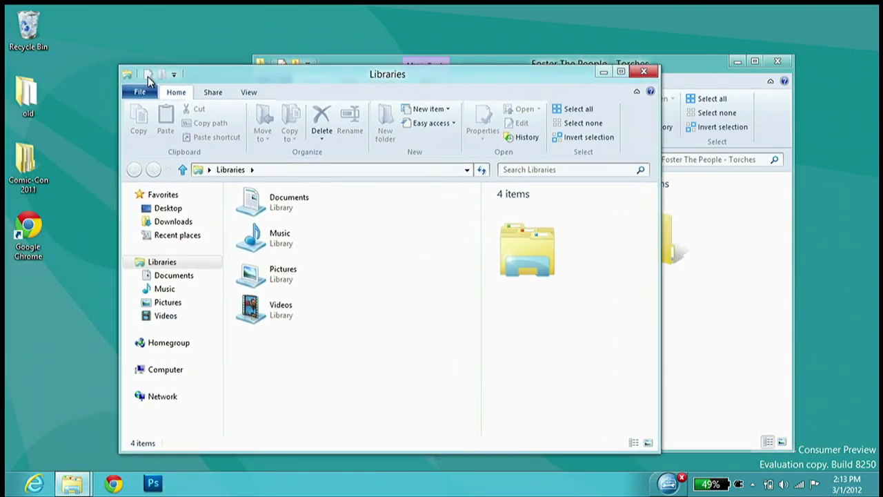
{"action": "left_click_drag", "start_coordinate": [221, 77], "coordinate": [227, 35]}
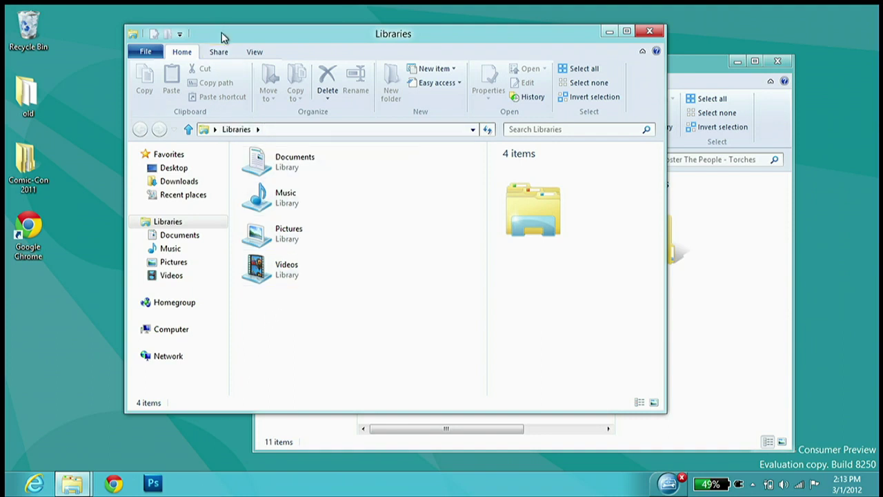
{"action": "mouse_move", "coordinate": [301, 34]}
{"action": "left_mouse_down"}
{"action": "mouse_move", "coordinate": [312, 68]}
{"action": "mouse_move", "coordinate": [303, 51]}
{"action": "left_mouse_up"}
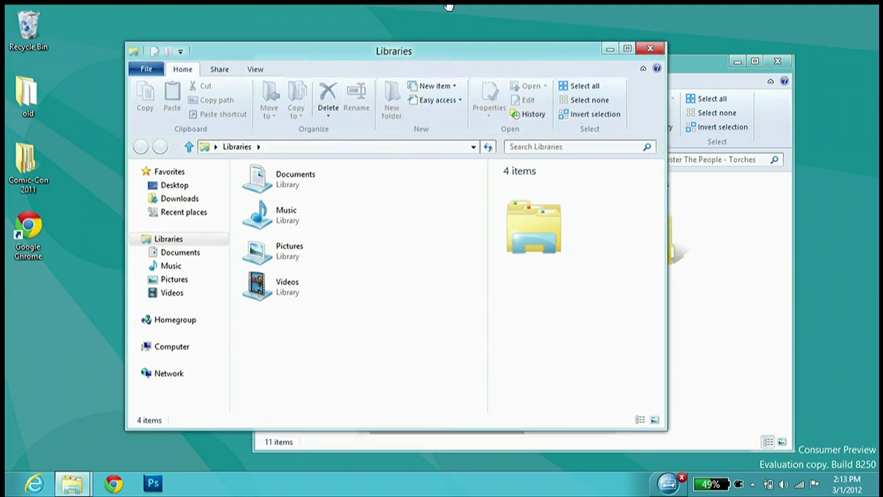
{"action": "left_click_drag", "start_coordinate": [507, 56], "coordinate": [493, 48]}
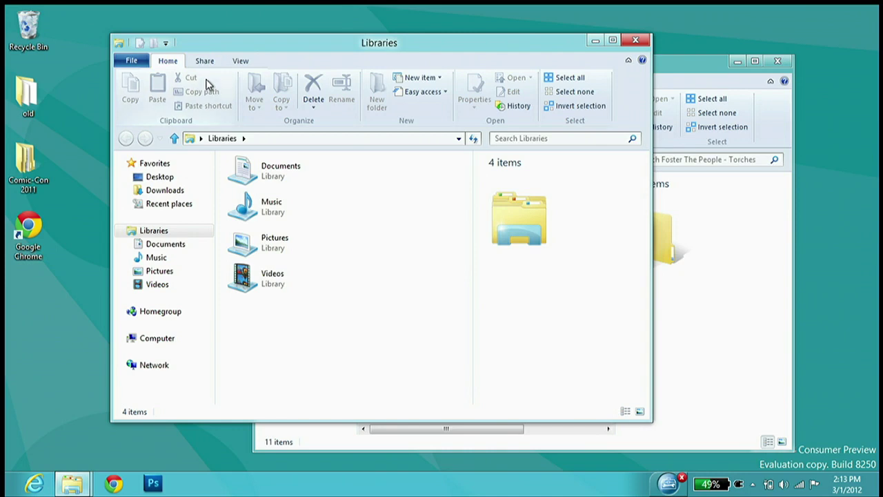
{"action": "left_click", "coordinate": [164, 192]}
Show the Desktop folder's items in Details view
{"action": "left_click", "coordinate": [151, 177]}
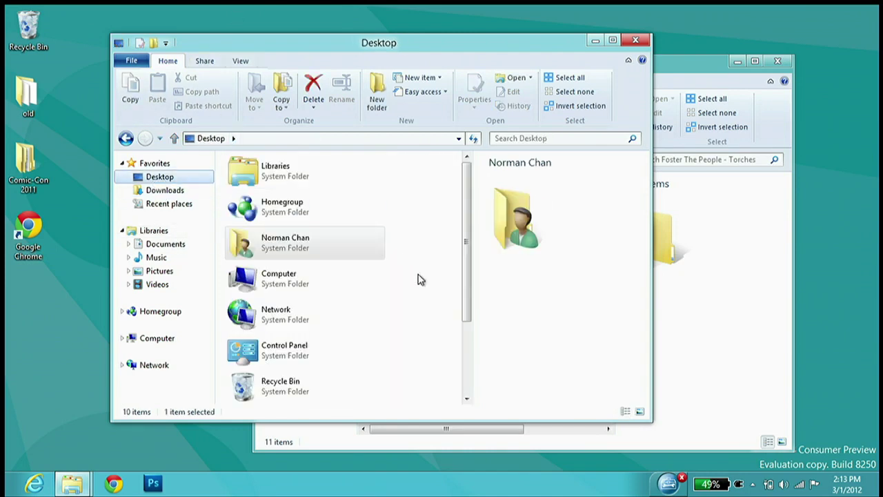
{"action": "right_click", "coordinate": [412, 254]}
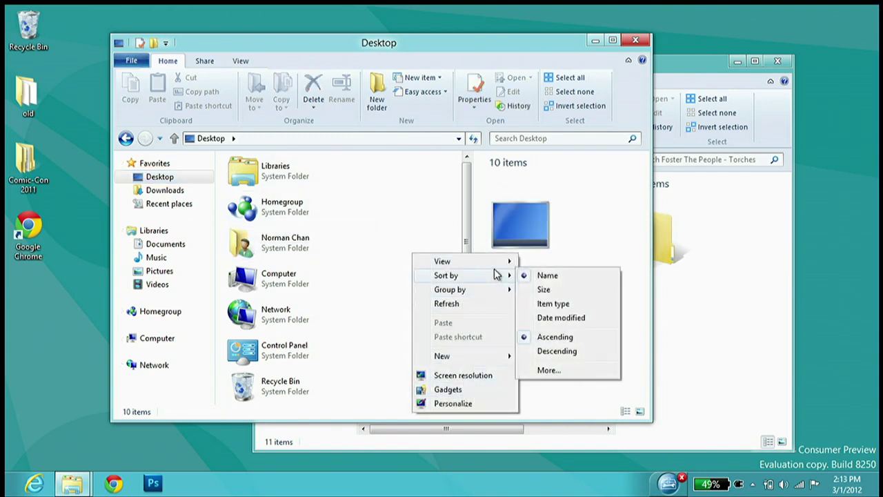
{"action": "mouse_move", "coordinate": [503, 263]}
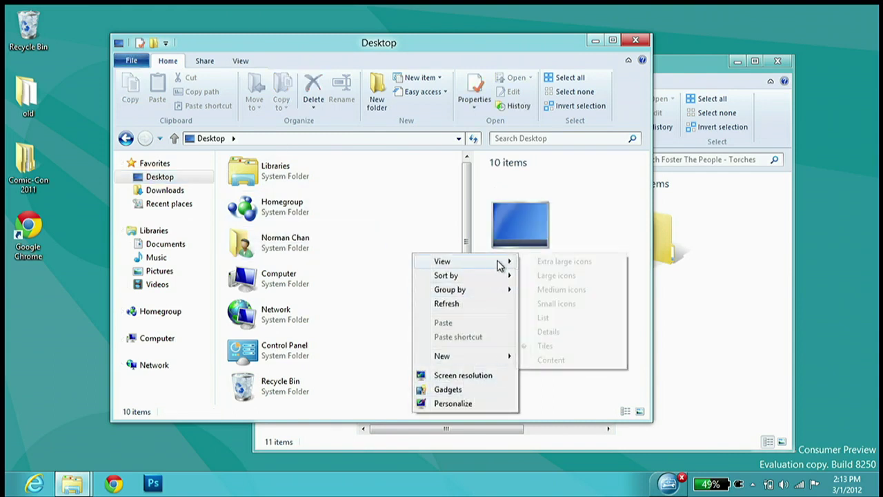
{"action": "left_click", "coordinate": [548, 332]}
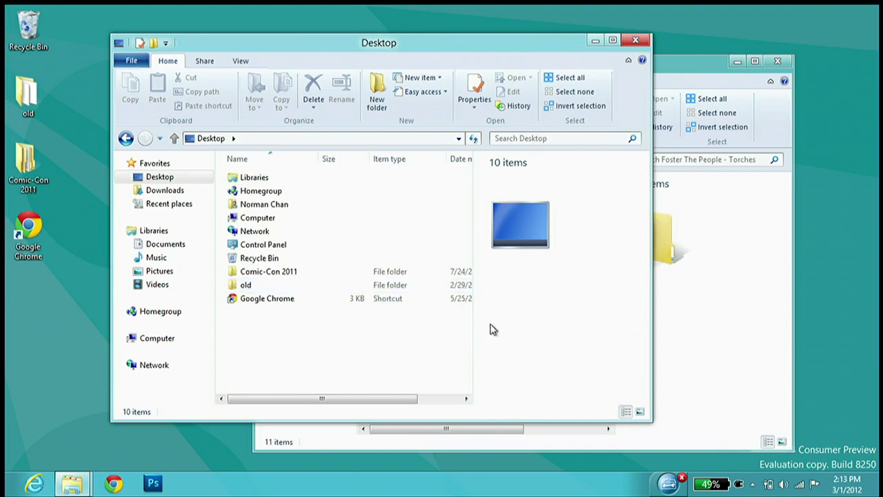
Turn on the preview pane, leaving the navigation pane unchanged
{"action": "left_click", "coordinate": [240, 61]}
{"action": "left_click", "coordinate": [185, 79]}
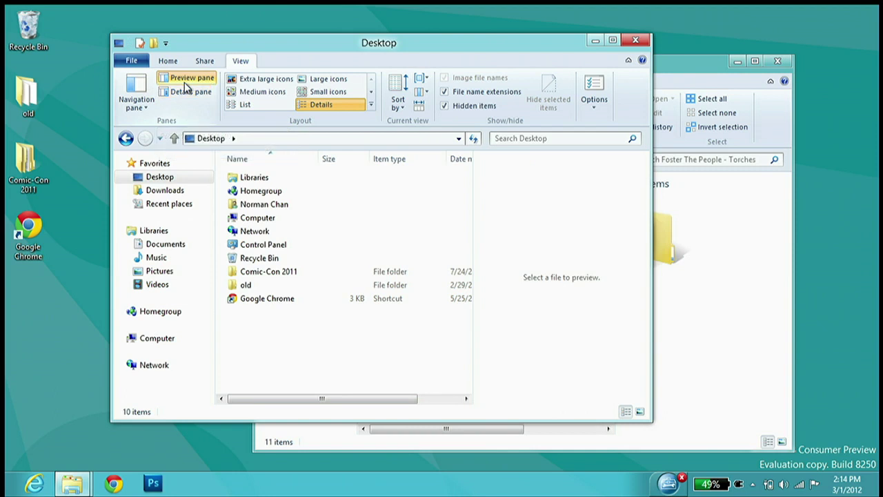
{"action": "left_click", "coordinate": [146, 100]}
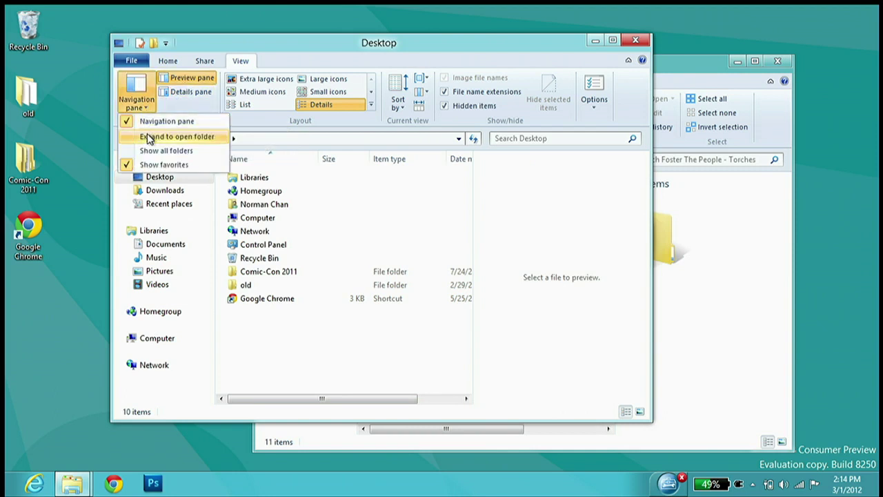
{"action": "left_click", "coordinate": [141, 85]}
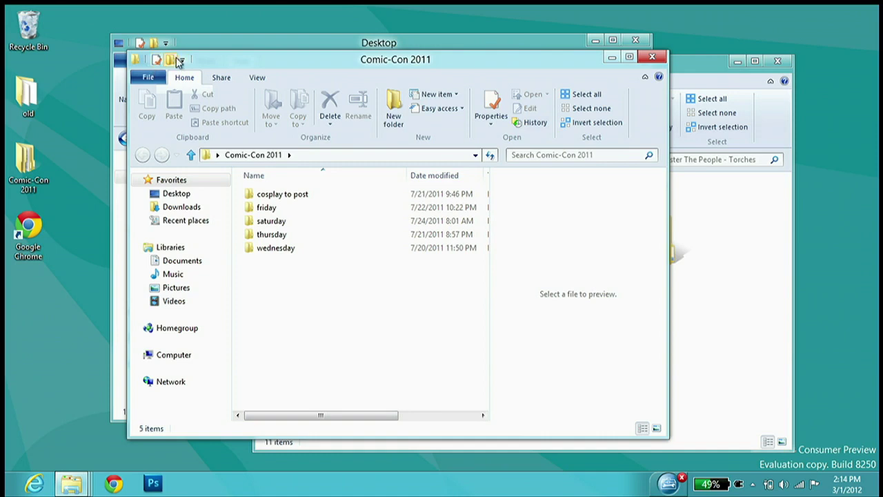
Move Comic-Con 2011 aside and view Computer's system properties from the Desktop window
{"action": "left_click_drag", "start_coordinate": [223, 62], "coordinate": [365, 90]}
{"action": "left_click", "coordinate": [329, 63]}
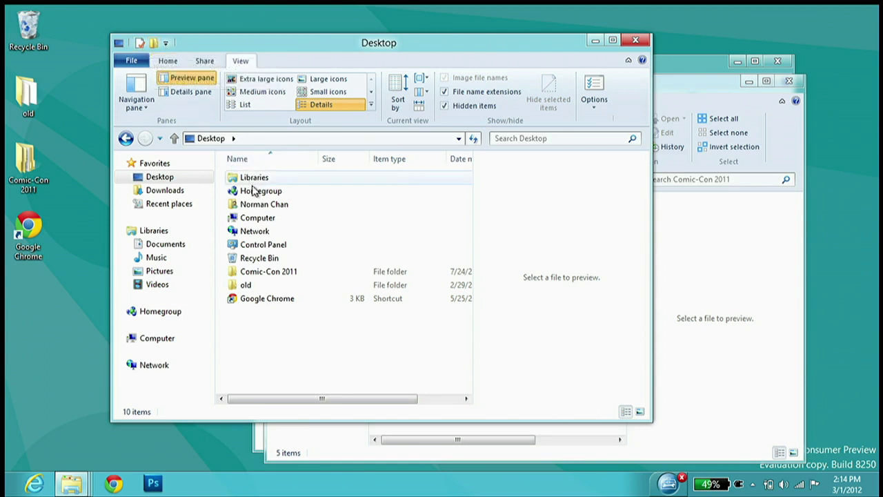
{"action": "left_click", "coordinate": [256, 219]}
{"action": "left_click", "coordinate": [140, 43]}
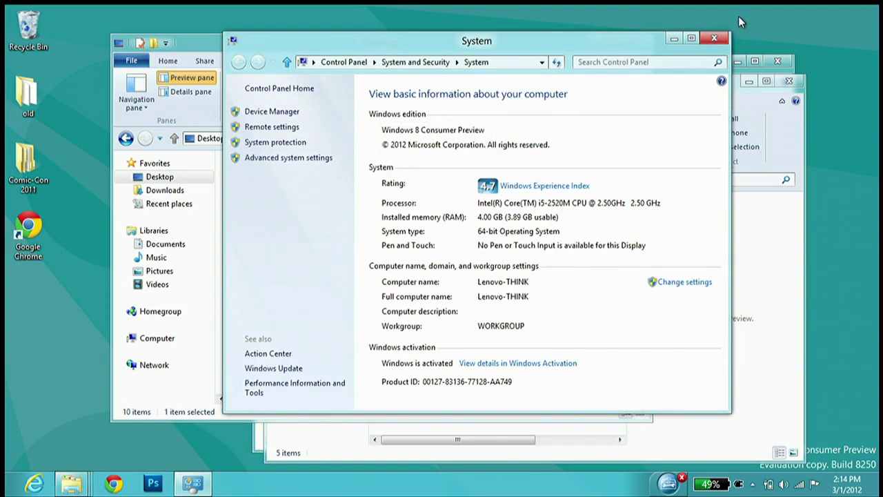
{"action": "left_click", "coordinate": [714, 38]}
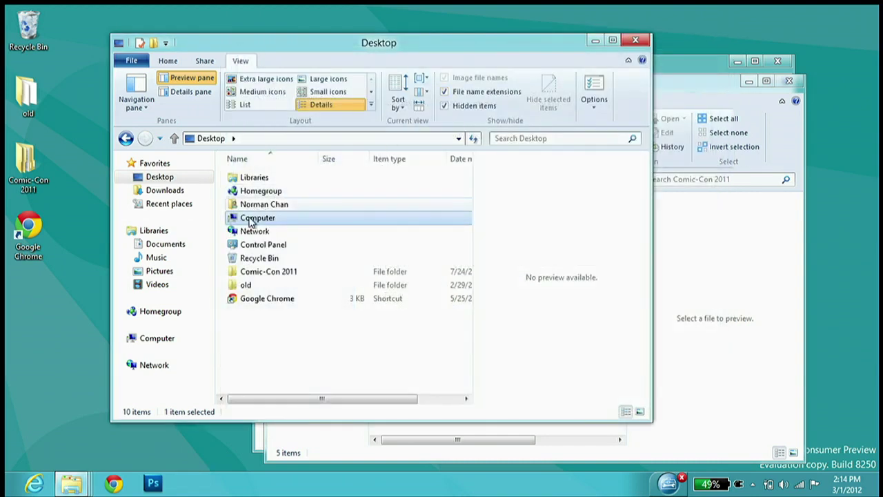
Reopen Computer's System window via right-click Properties and the toolbar, closing it each time
{"action": "right_click", "coordinate": [270, 216]}
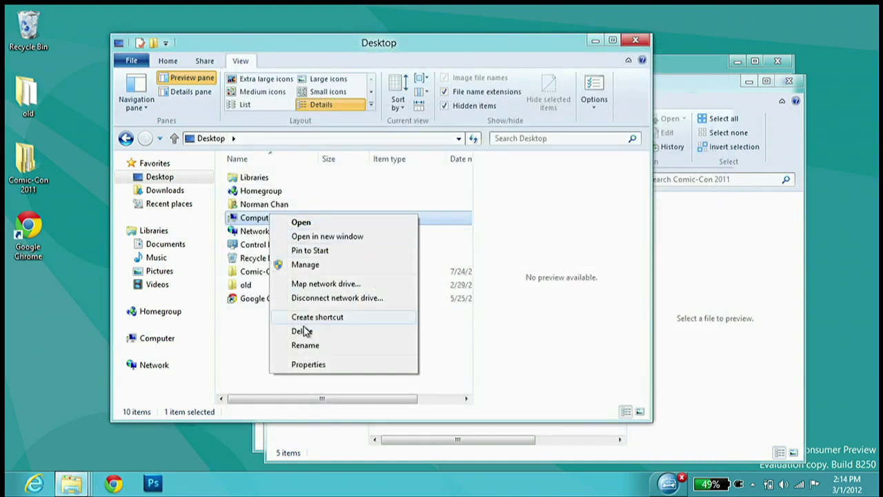
{"action": "left_click", "coordinate": [309, 364]}
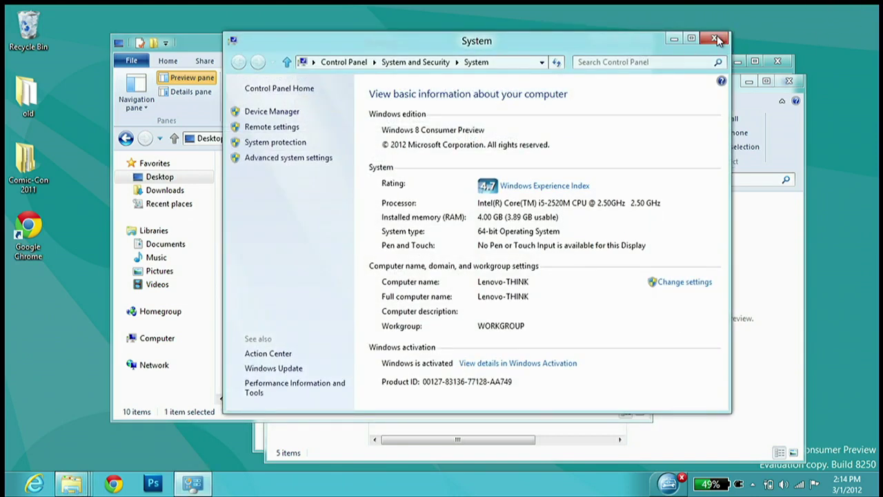
{"action": "left_click", "coordinate": [713, 39]}
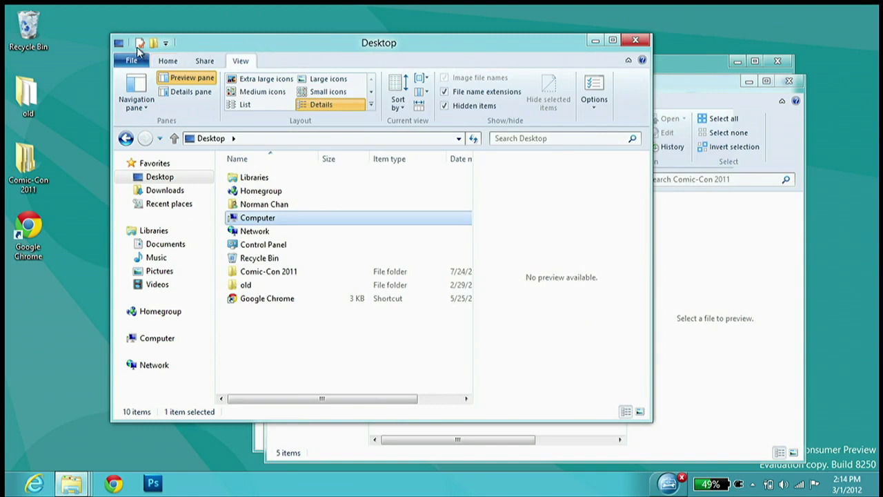
{"action": "left_click", "coordinate": [140, 42]}
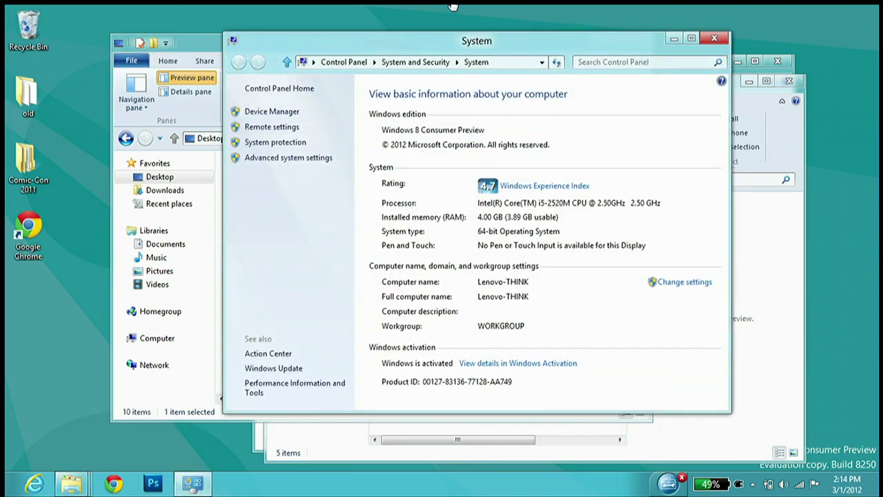
{"action": "left_click", "coordinate": [715, 39]}
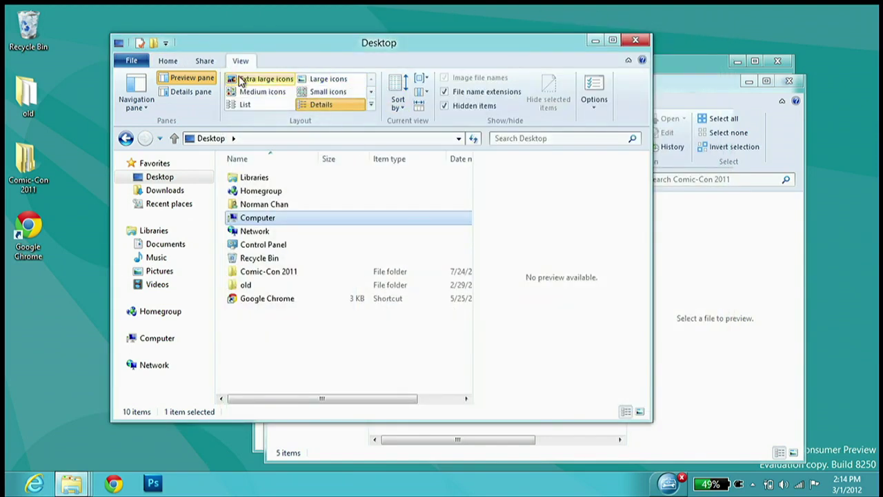
Minimize the ribbon and browse the View, Share and Home tabs
{"action": "right_click", "coordinate": [299, 63]}
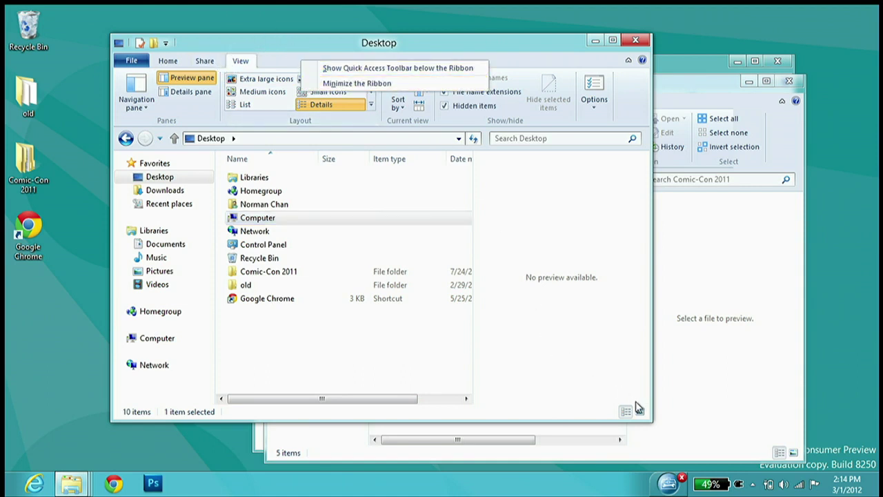
{"action": "left_click", "coordinate": [628, 62]}
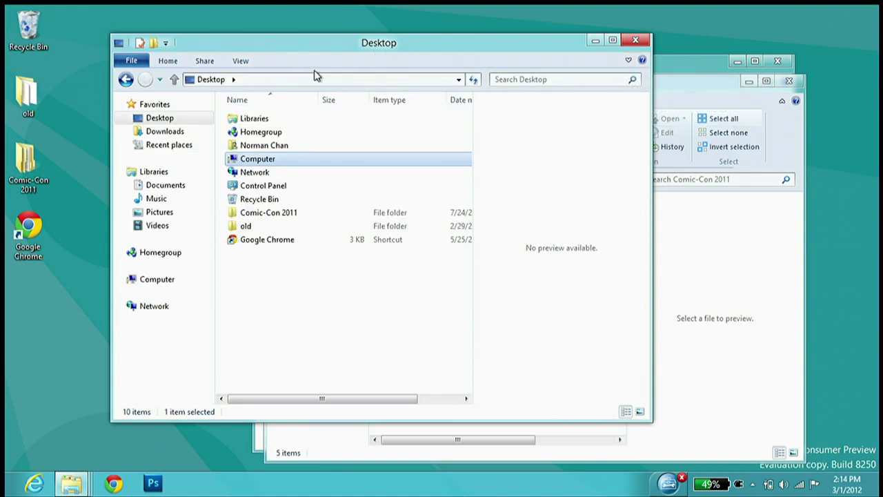
{"action": "left_click", "coordinate": [239, 62]}
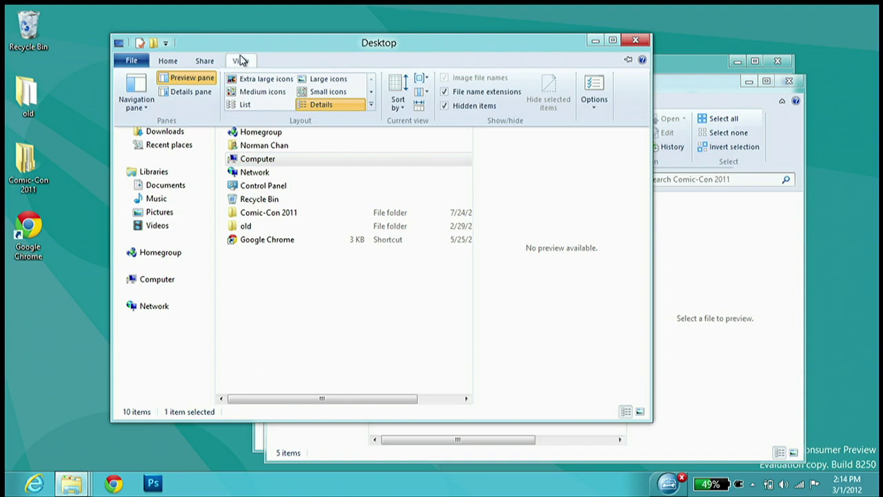
{"action": "left_click", "coordinate": [241, 61]}
{"action": "left_click", "coordinate": [205, 62]}
{"action": "left_click", "coordinate": [204, 64]}
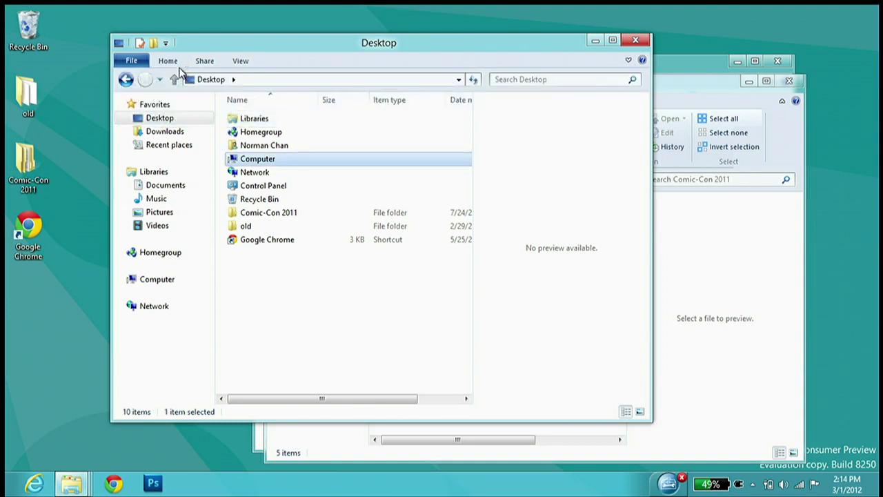
{"action": "left_click", "coordinate": [175, 63]}
{"action": "left_click", "coordinate": [175, 63]}
Pin and re-collapse the ribbon, then drag the Desktop and Torches windows apart
{"action": "left_click", "coordinate": [628, 61]}
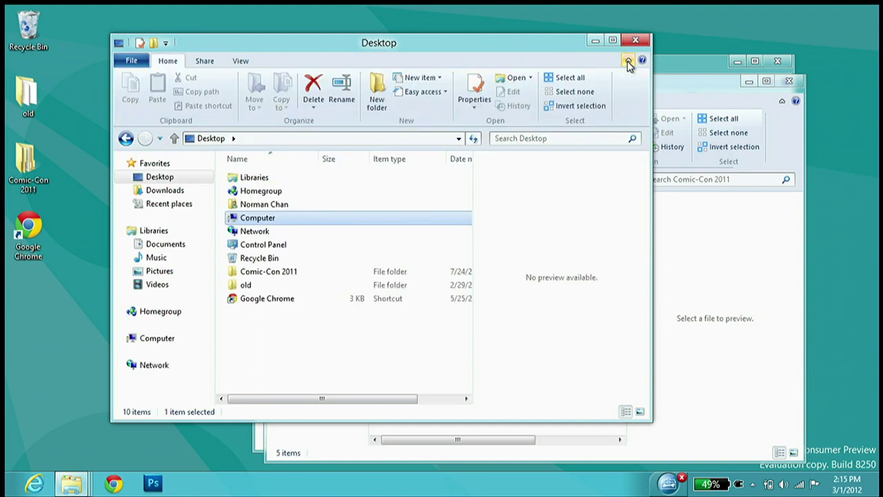
{"action": "left_click", "coordinate": [628, 61]}
{"action": "left_click", "coordinate": [167, 61]}
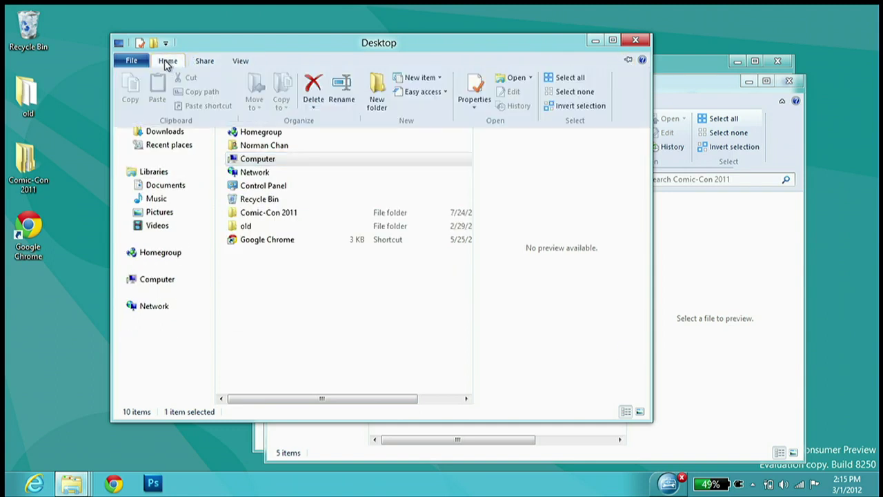
{"action": "left_click", "coordinate": [186, 61]}
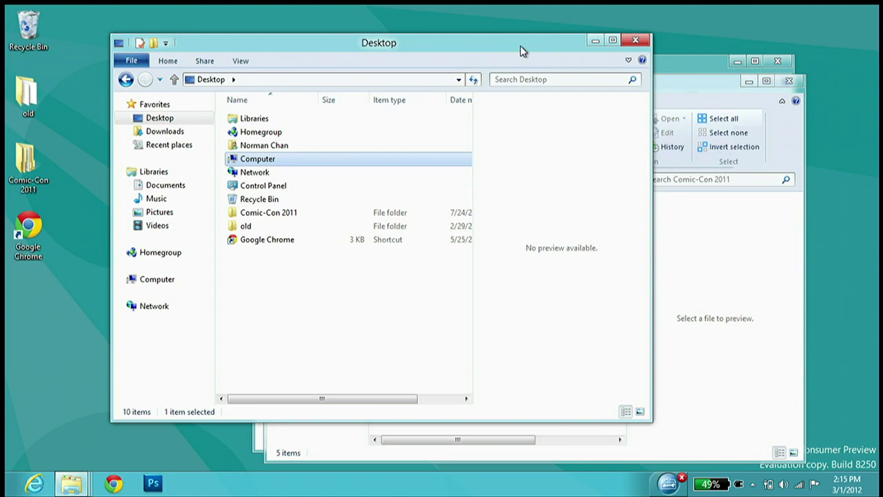
{"action": "left_click_drag", "start_coordinate": [520, 46], "coordinate": [431, 53]}
{"action": "left_click_drag", "start_coordinate": [620, 71], "coordinate": [716, 39]}
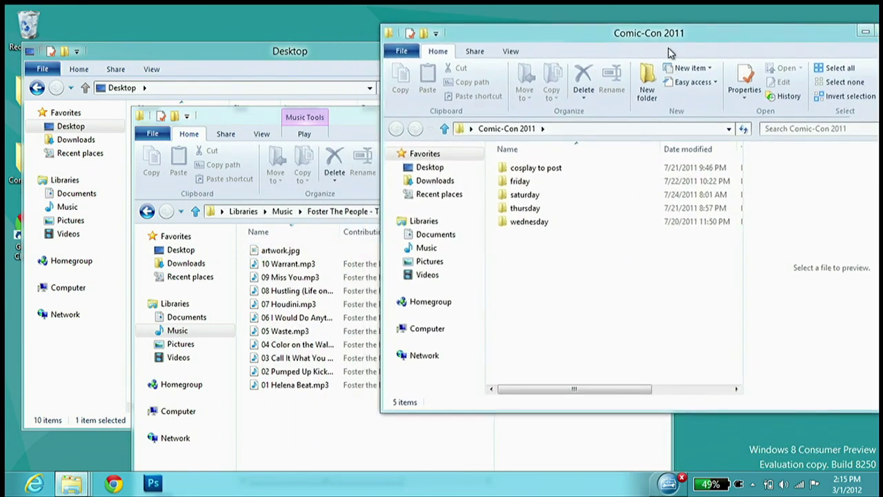
Open friday\cosplay and look at the Torches window's music playback commands
{"action": "double_click", "coordinate": [519, 181]}
{"action": "double_click", "coordinate": [540, 163]}
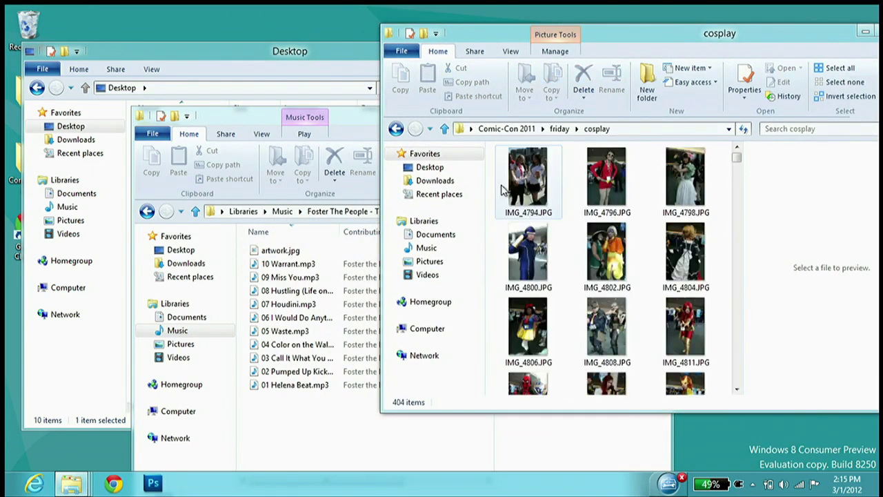
{"action": "left_click", "coordinate": [252, 124]}
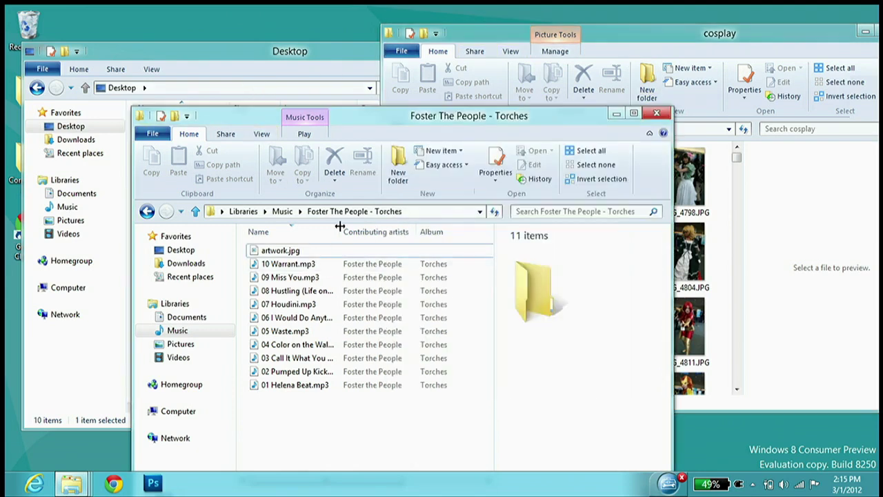
{"action": "left_click", "coordinate": [305, 135]}
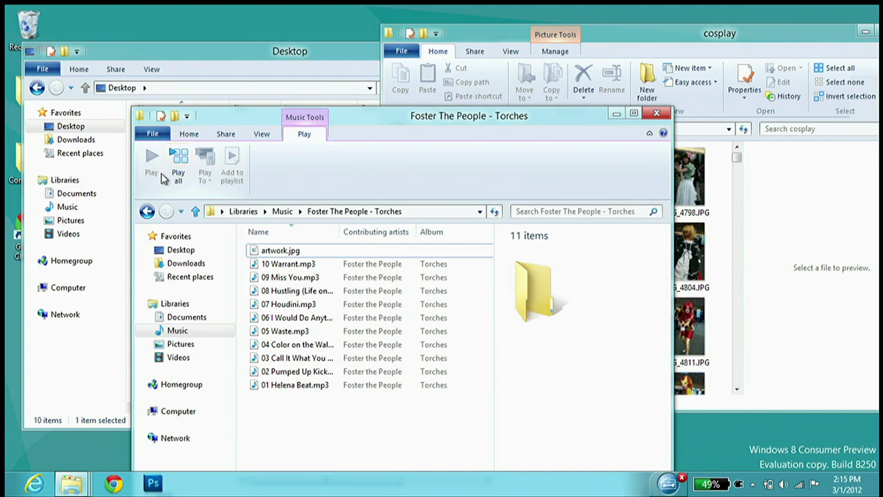
{"action": "left_click", "coordinate": [189, 134]}
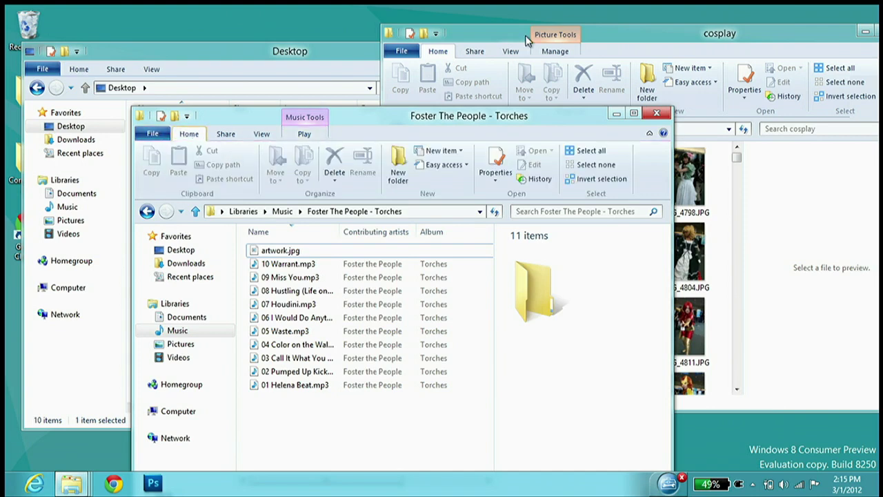
{"action": "left_click_drag", "start_coordinate": [700, 38], "coordinate": [620, 33]}
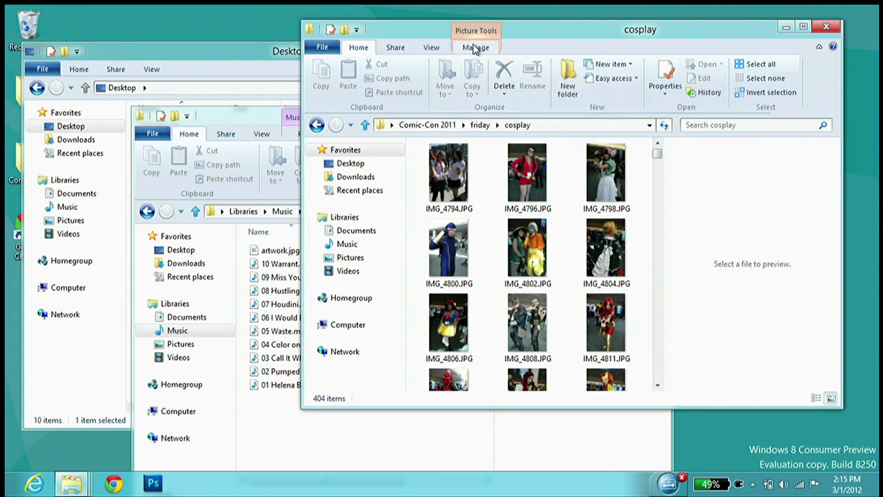
Browse the cosplay window's Picture Tools, Share and View tabs, then minimize its ribbon
{"action": "left_click", "coordinate": [475, 48]}
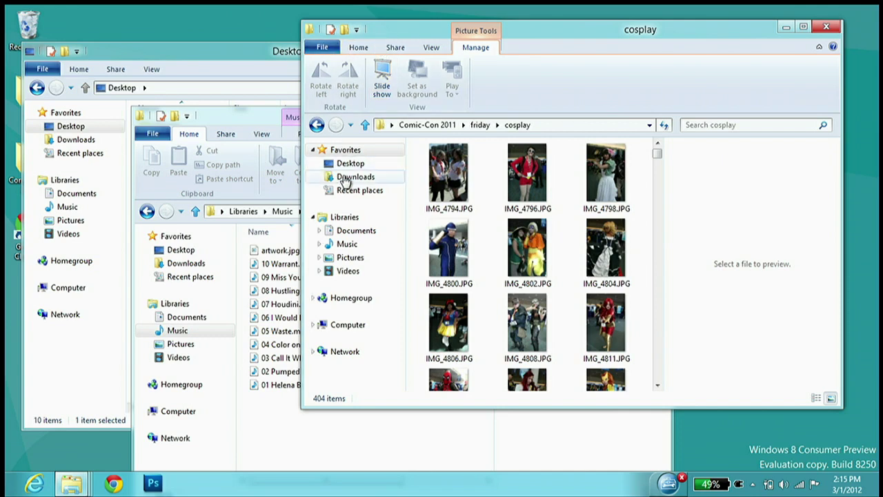
{"action": "left_click", "coordinate": [396, 47]}
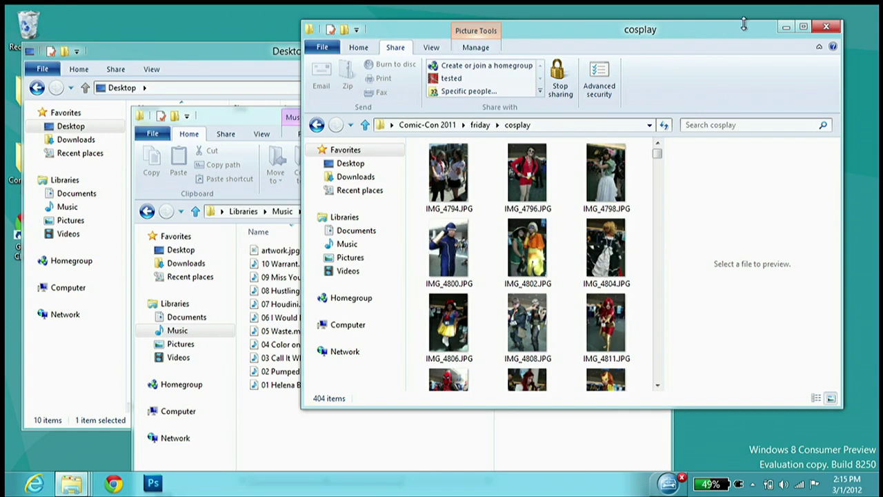
{"action": "left_click", "coordinate": [459, 48]}
{"action": "left_click", "coordinate": [435, 49]}
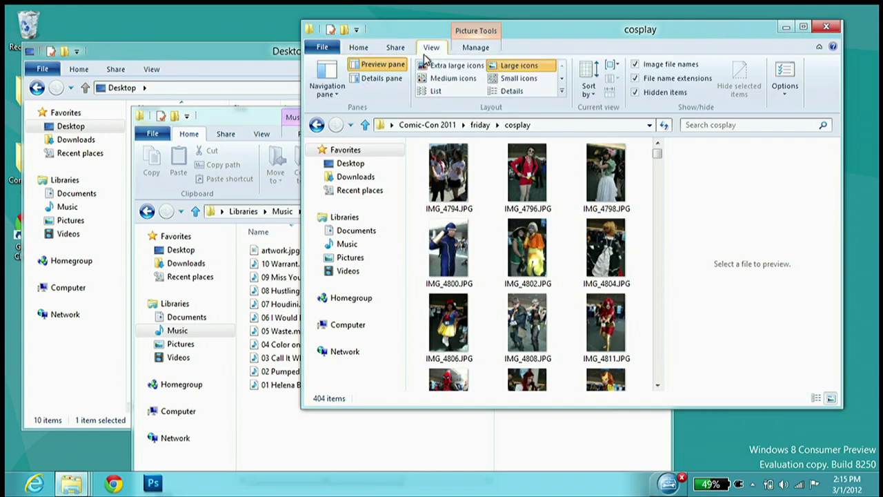
{"action": "scroll", "coordinate": [531, 296], "scroll_direction": "down", "scroll_amount": 10}
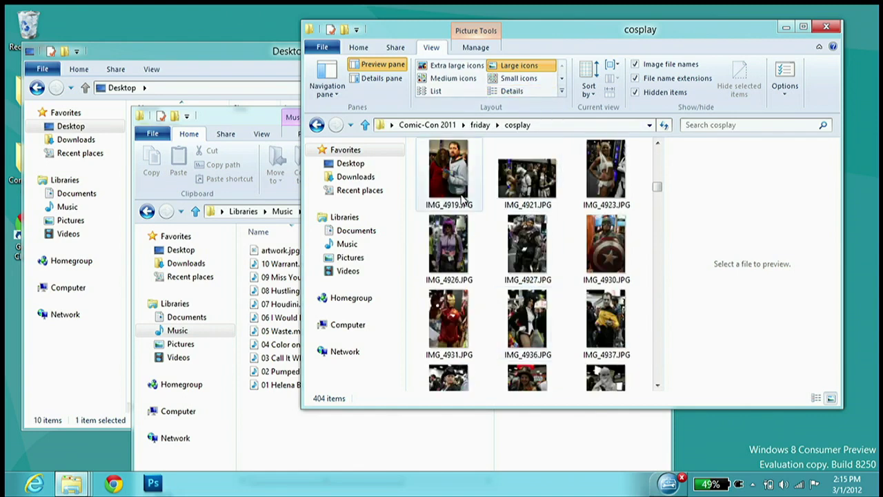
{"action": "left_click", "coordinate": [819, 47]}
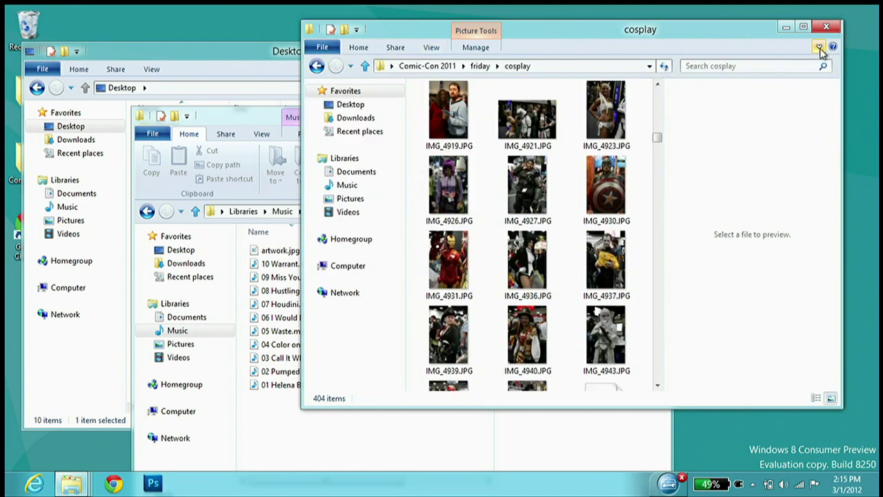
Preview IMG_4927.JPG and rearrange the Torches, Desktop and cosplay windows
{"action": "left_click", "coordinate": [536, 174]}
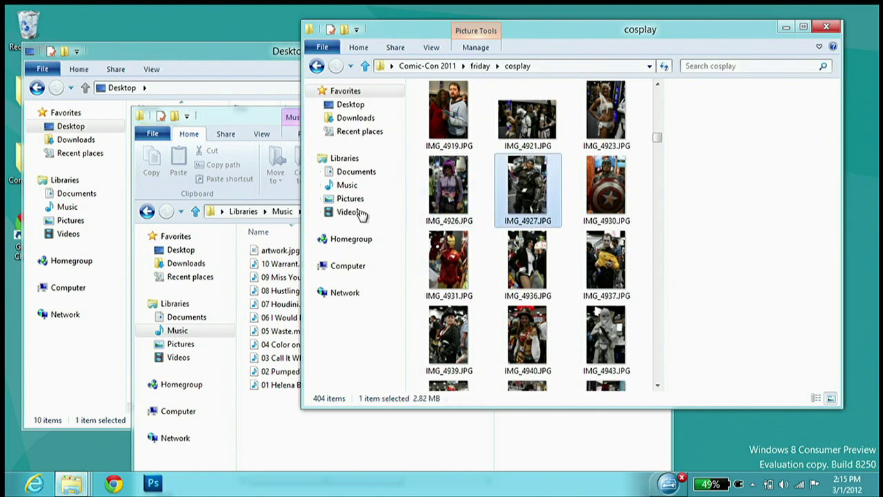
{"action": "left_click", "coordinate": [290, 405]}
{"action": "left_click_drag", "start_coordinate": [228, 53], "coordinate": [312, 31]}
{"action": "left_click", "coordinate": [201, 50]}
{"action": "left_click", "coordinate": [208, 54]}
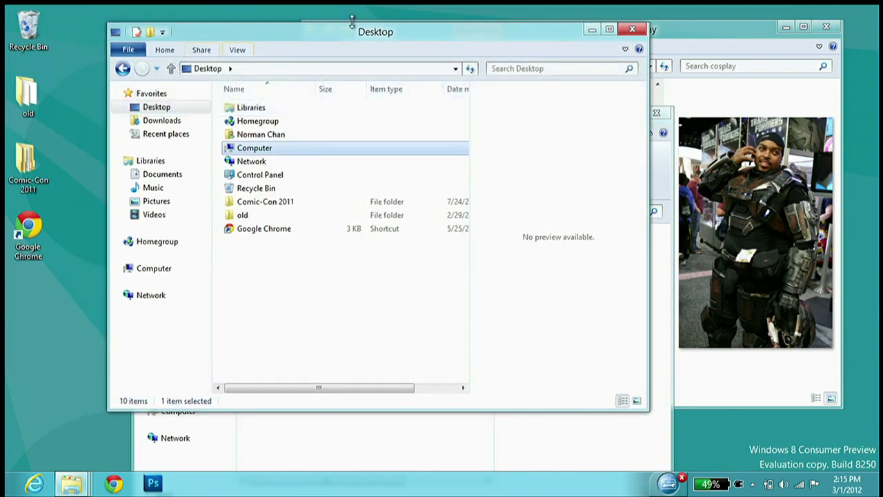
{"action": "left_click", "coordinate": [430, 457]}
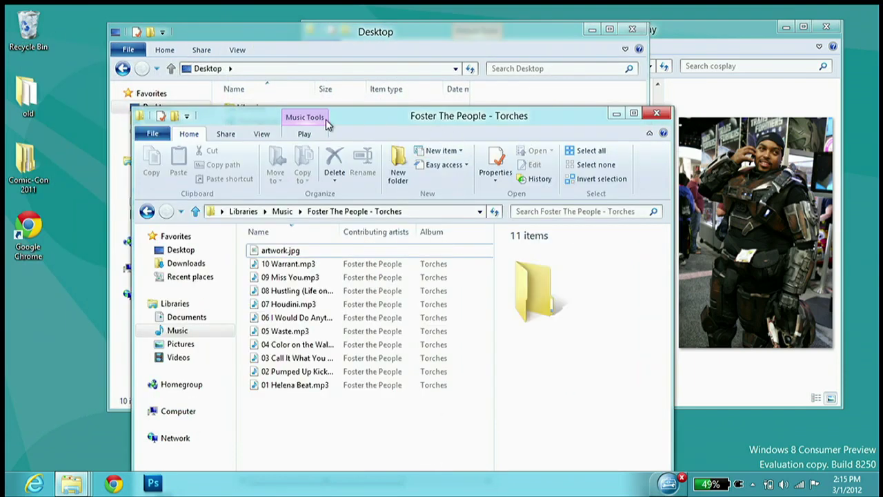
{"action": "left_click", "coordinate": [302, 133]}
{"action": "left_click_drag", "start_coordinate": [360, 114], "coordinate": [469, 64]}
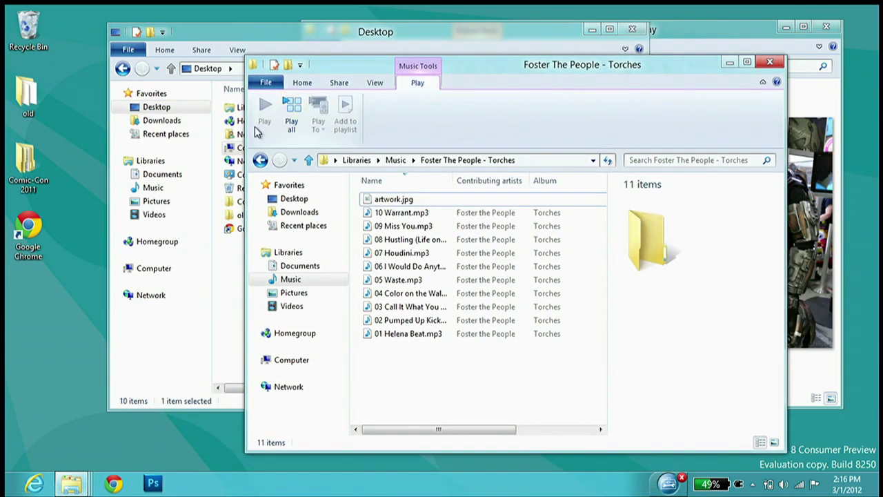
{"action": "left_click", "coordinate": [716, 34]}
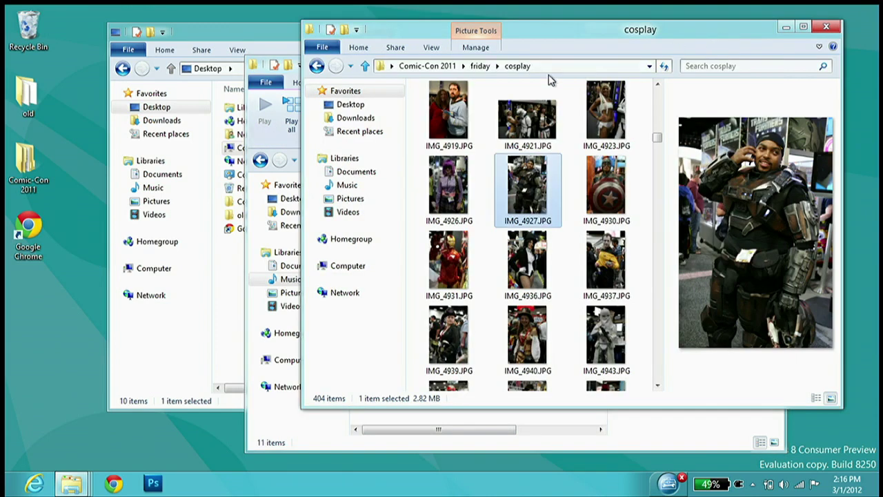
Go back to friday and switch its five subfolders to Details view
{"action": "left_click", "coordinate": [316, 67]}
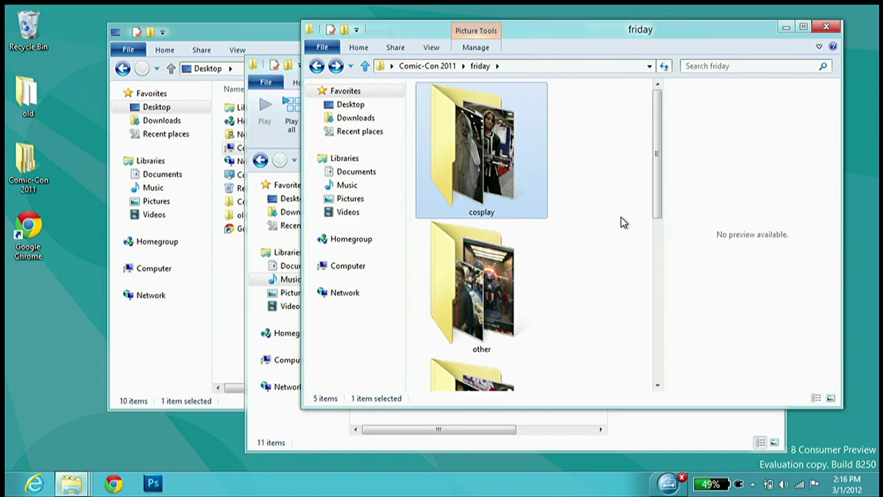
{"action": "right_click", "coordinate": [590, 186]}
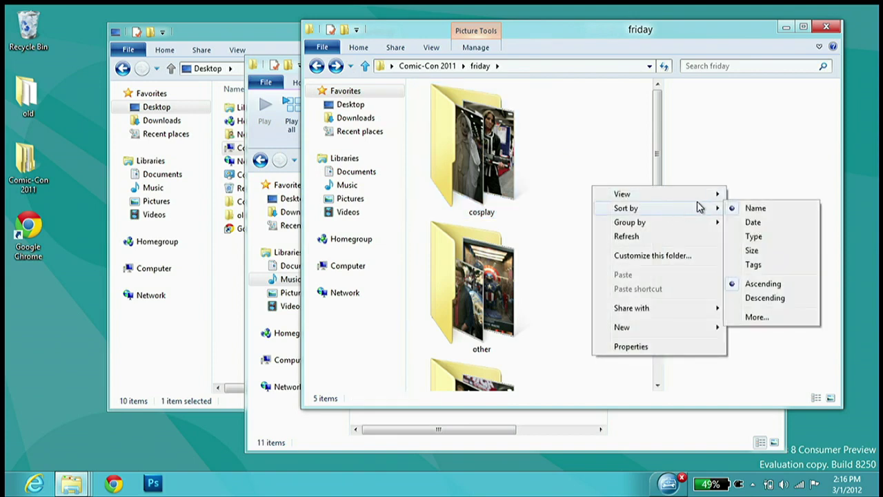
{"action": "mouse_move", "coordinate": [716, 198]}
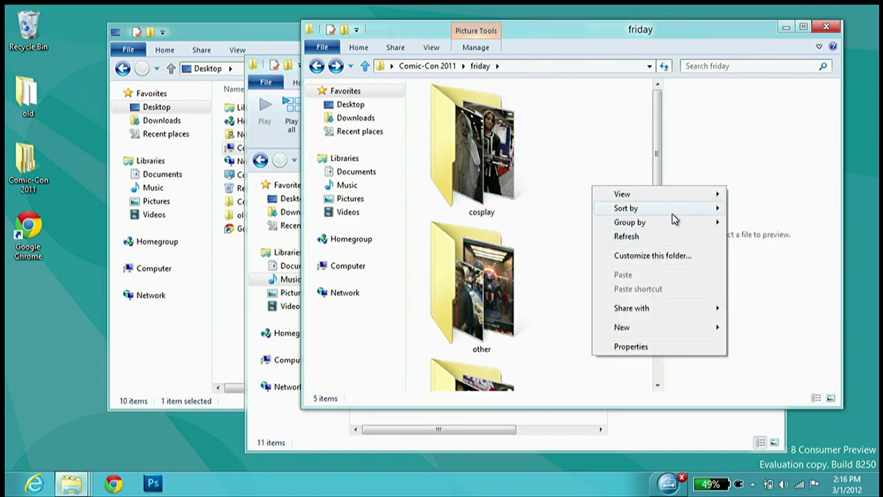
{"action": "mouse_move", "coordinate": [673, 215]}
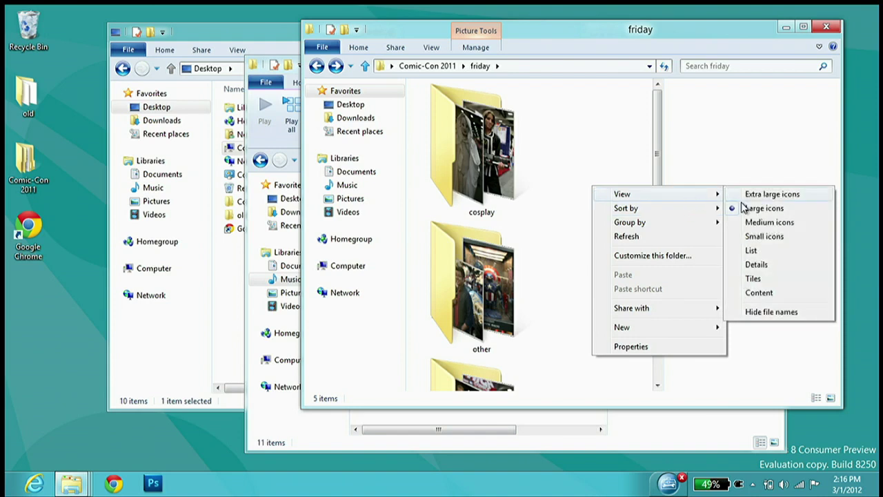
{"action": "left_click", "coordinate": [742, 266]}
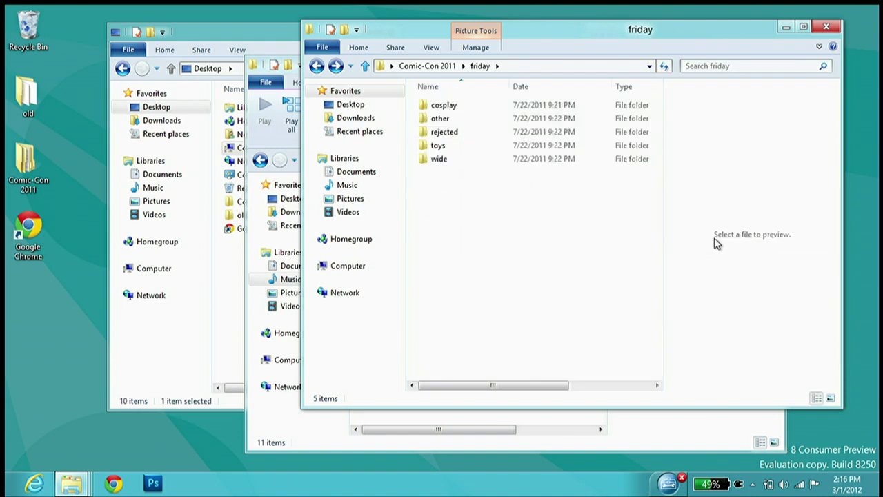
{"action": "right_click", "coordinate": [714, 239]}
{"action": "left_click", "coordinate": [600, 291]}
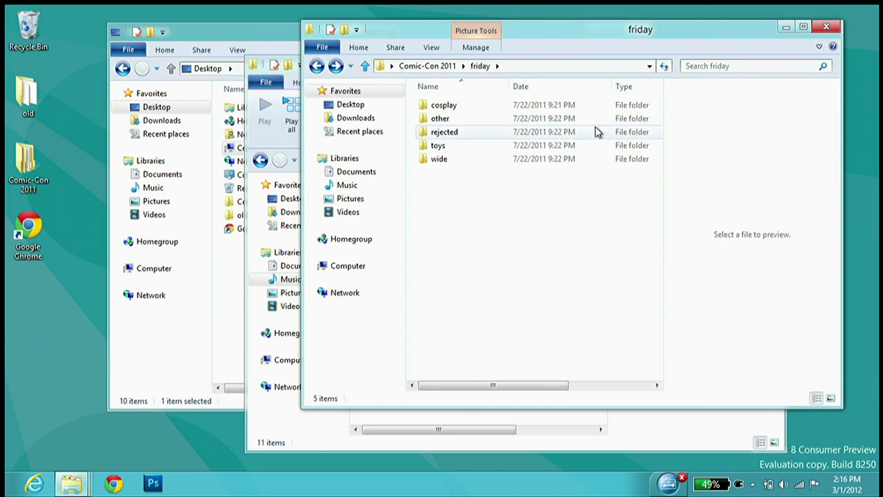
Move the Torches Album column before Contributing artists, then minimize the friday window
{"action": "left_click", "coordinate": [250, 351]}
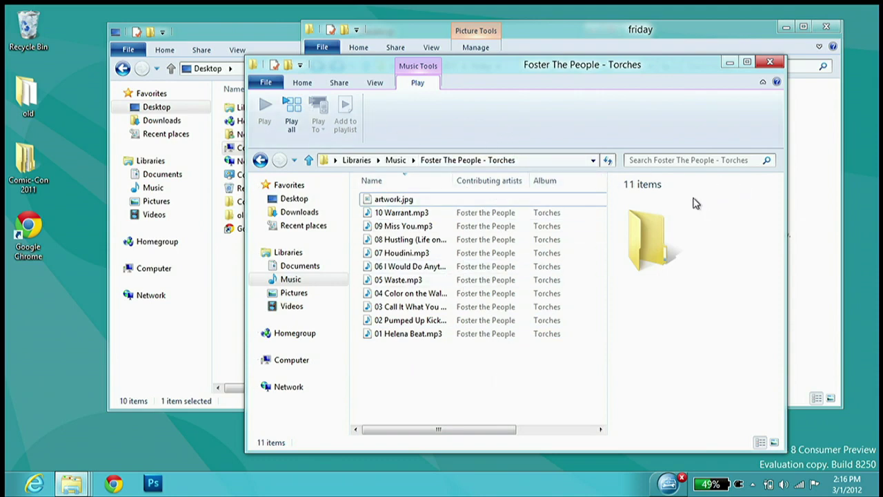
{"action": "mouse_move", "coordinate": [660, 304]}
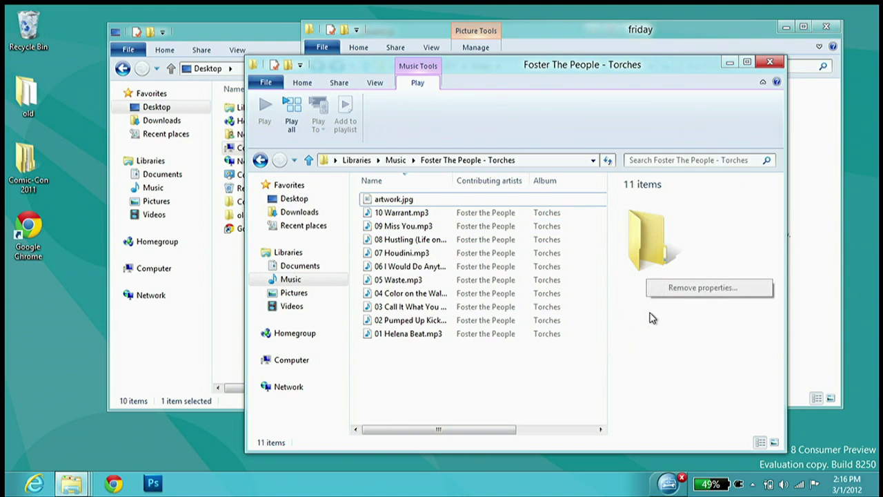
{"action": "right_click", "coordinate": [579, 374]}
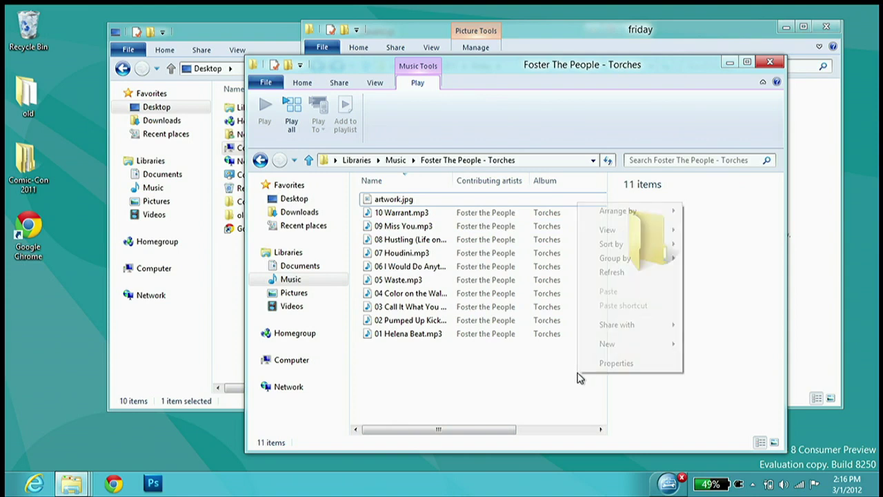
{"action": "left_click", "coordinate": [521, 429]}
{"action": "left_click_drag", "start_coordinate": [526, 437], "coordinate": [378, 448]}
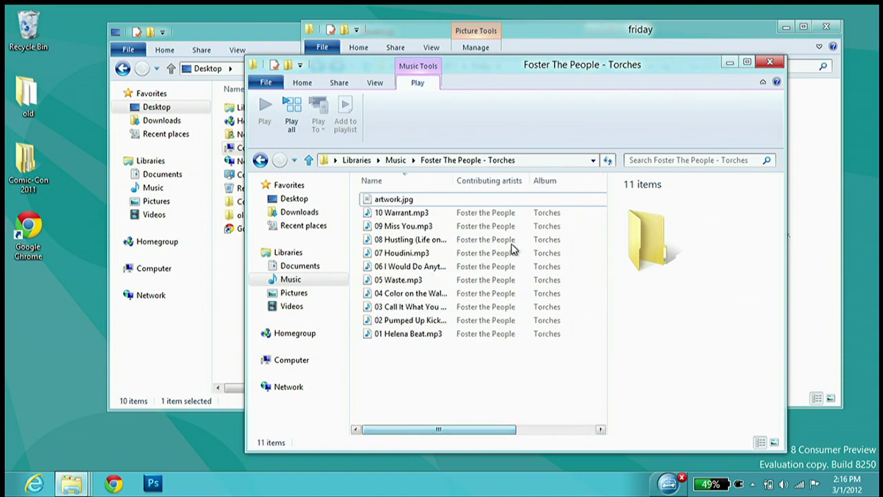
{"action": "left_click_drag", "start_coordinate": [577, 184], "coordinate": [501, 187]}
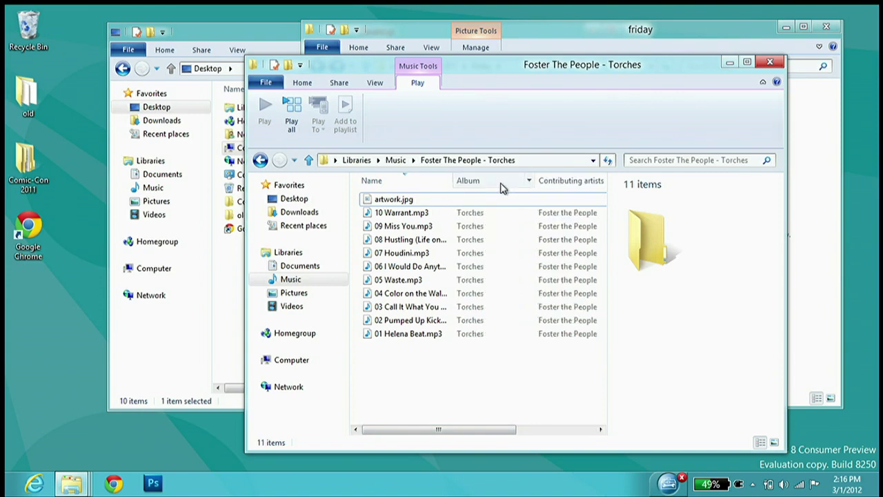
{"action": "right_click", "coordinate": [502, 181]}
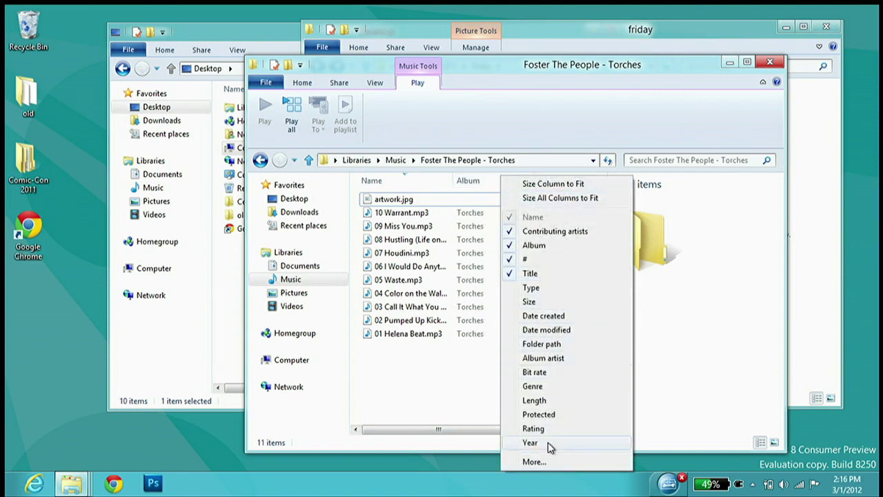
{"action": "left_click", "coordinate": [631, 32]}
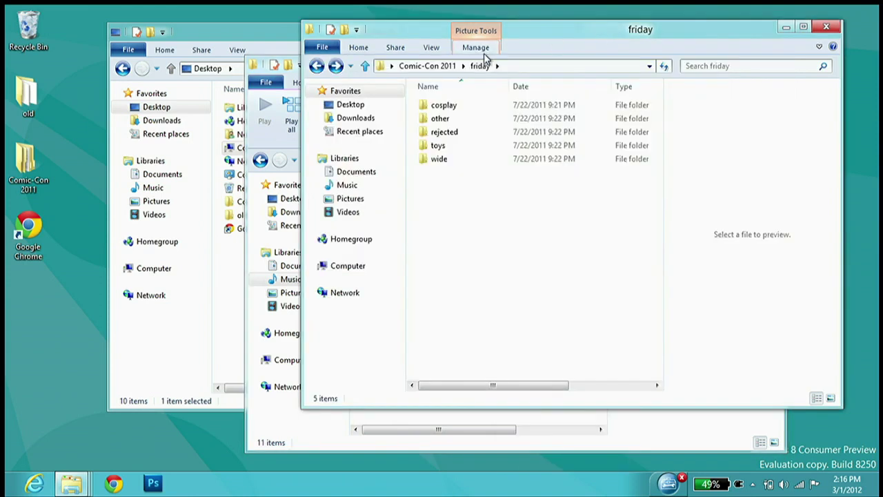
{"action": "left_click", "coordinate": [790, 26]}
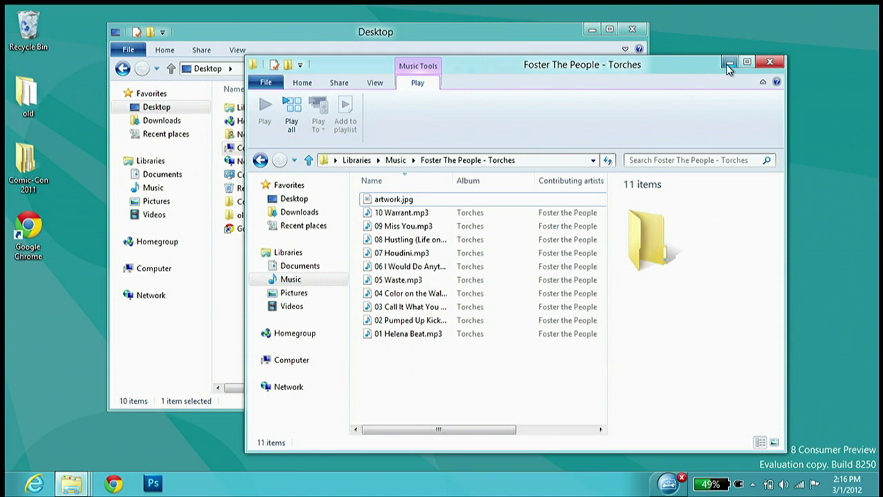
Minimize Torches, toggle Desktop between Large thumbnails and Details, end on Details, and make it taller
{"action": "left_click", "coordinate": [729, 63]}
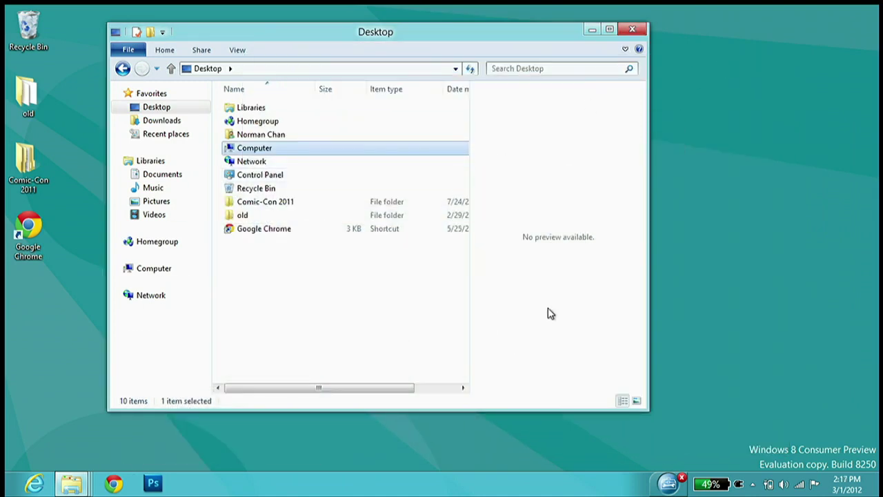
{"action": "left_click", "coordinate": [636, 402]}
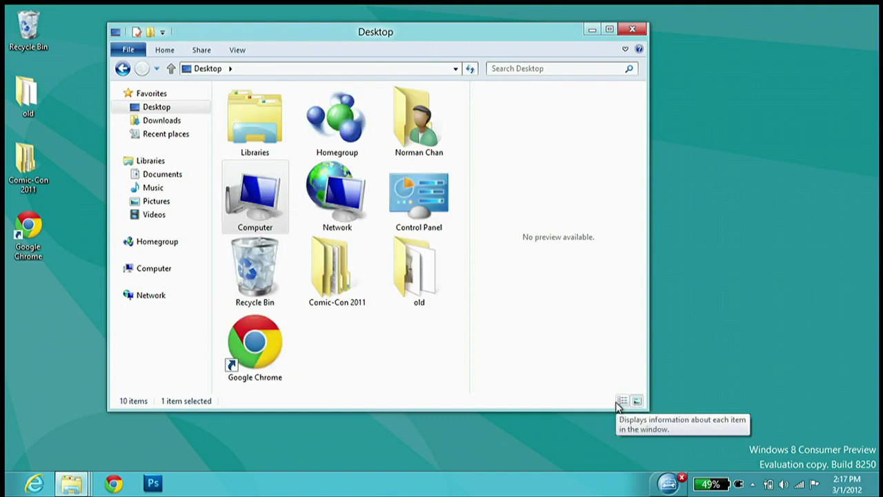
{"action": "left_click", "coordinate": [620, 400]}
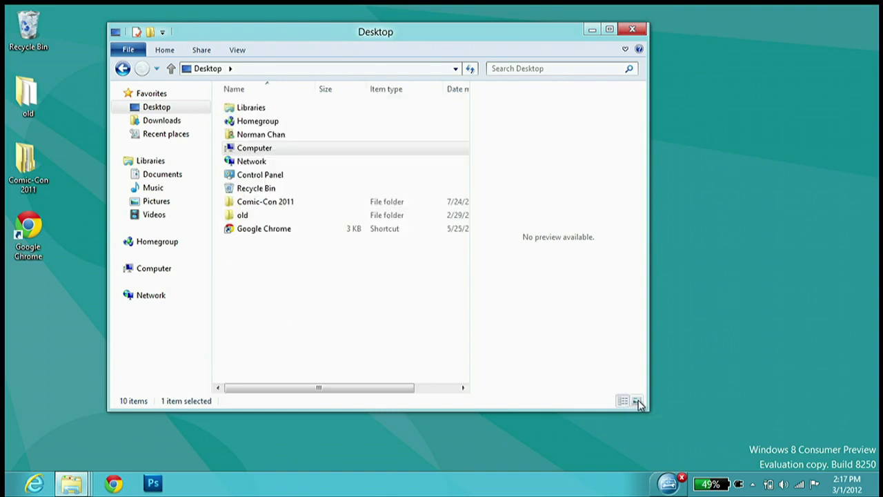
{"action": "left_click", "coordinate": [636, 401]}
{"action": "left_click", "coordinate": [622, 400]}
{"action": "left_click", "coordinate": [636, 400]}
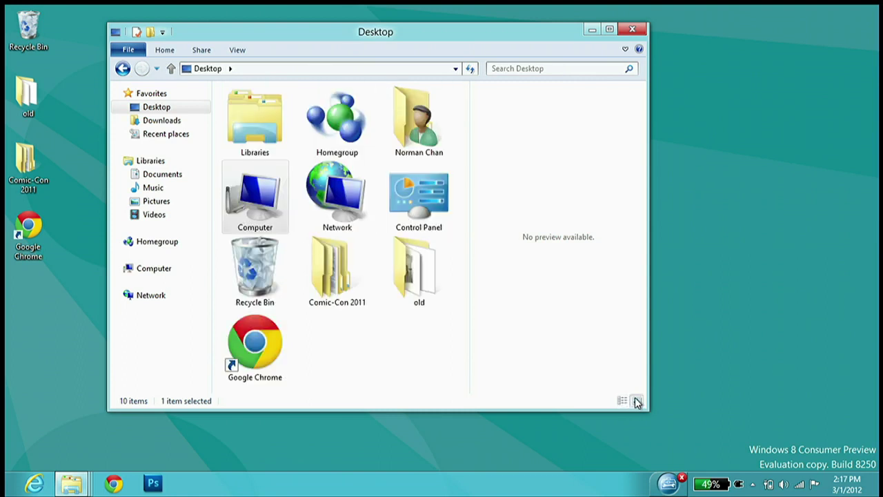
{"action": "left_click", "coordinate": [623, 400]}
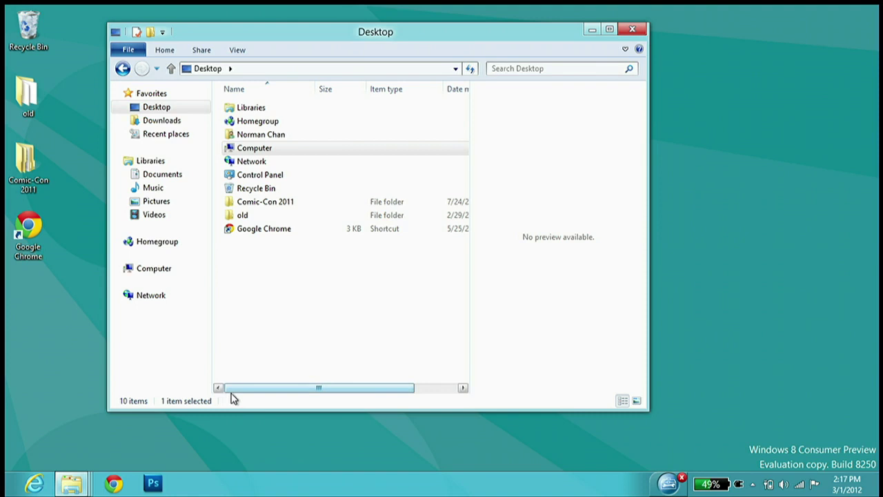
{"action": "left_click_drag", "start_coordinate": [237, 413], "coordinate": [230, 444]}
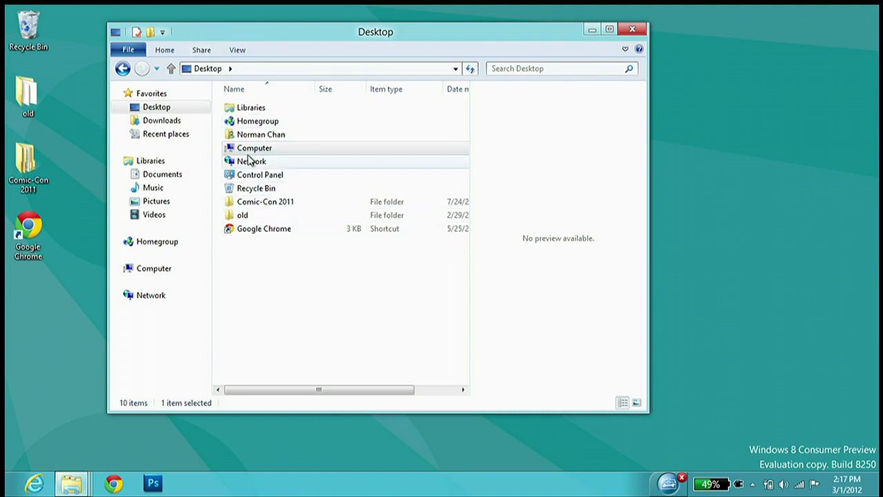
{"action": "right_click", "coordinate": [252, 202]}
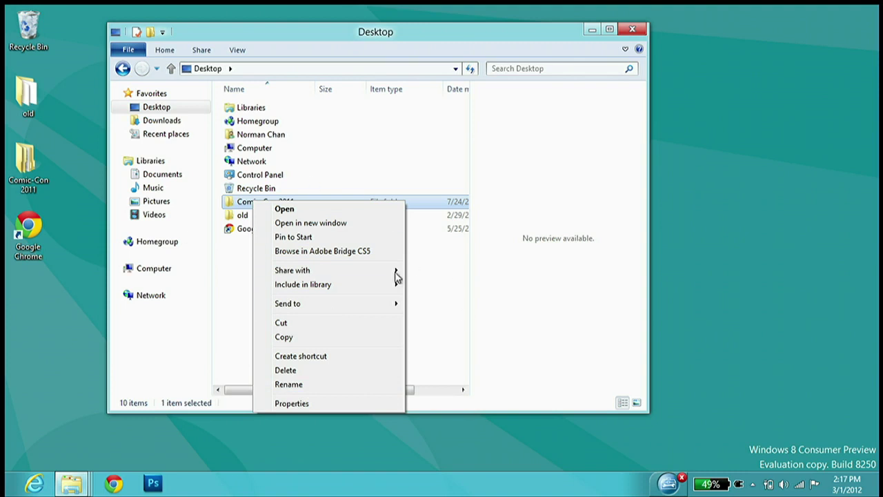
{"action": "left_click", "coordinate": [292, 405]}
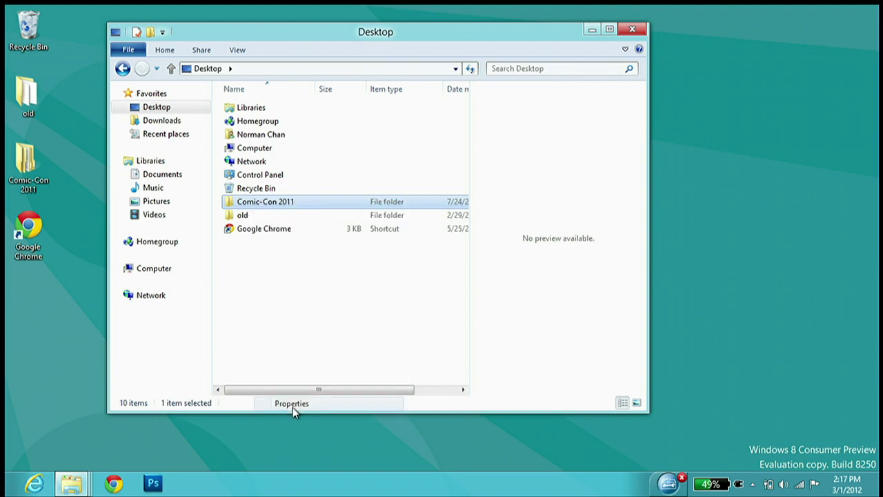
{"action": "left_click_drag", "start_coordinate": [317, 175], "coordinate": [399, 131]}
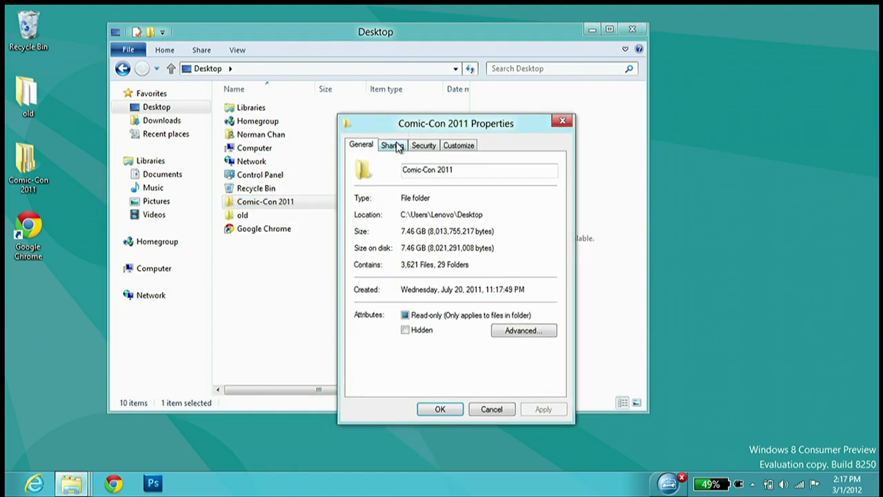
{"action": "left_click", "coordinate": [396, 145]}
{"action": "left_click", "coordinate": [424, 146]}
{"action": "left_click", "coordinate": [455, 146]}
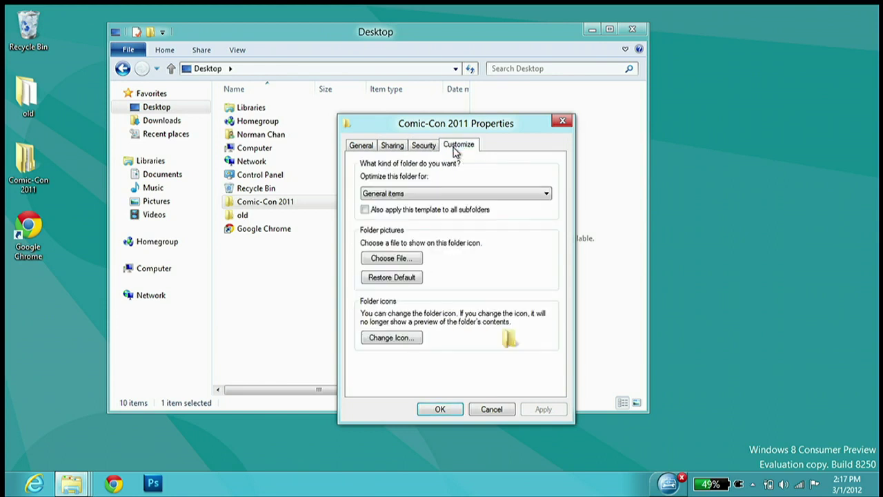
{"action": "left_click", "coordinate": [369, 146]}
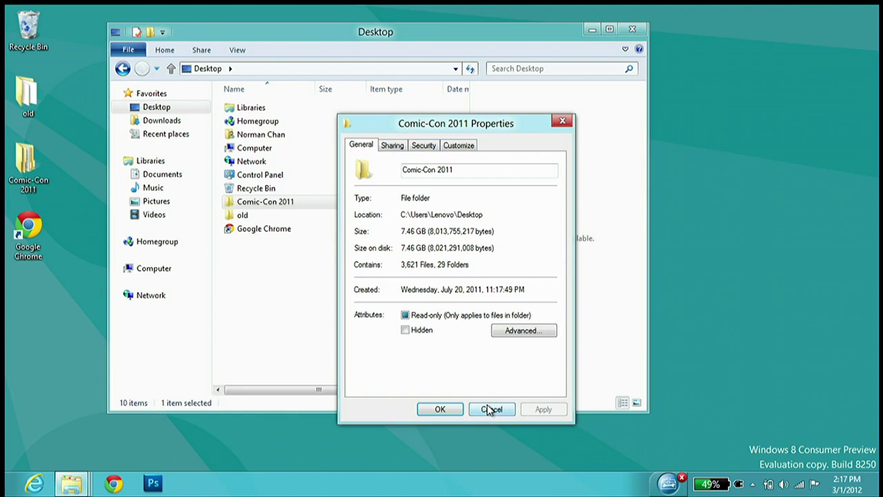
{"action": "left_click", "coordinate": [473, 149]}
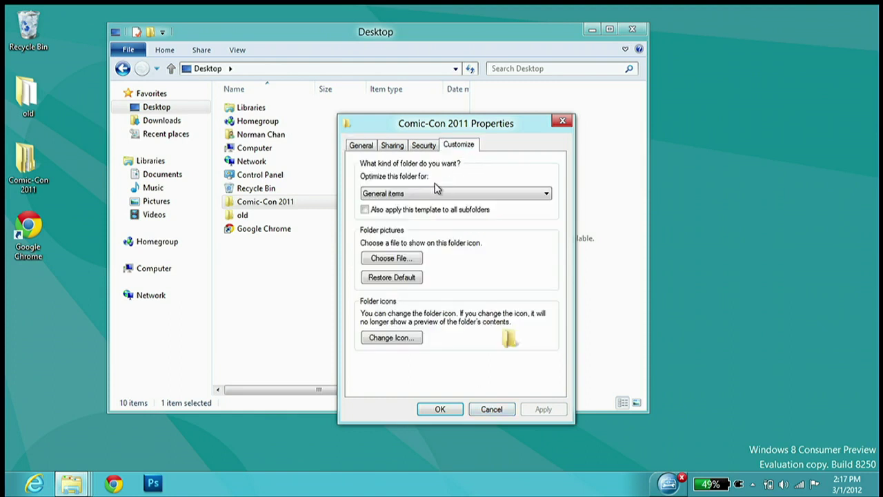
{"action": "left_click", "coordinate": [458, 196]}
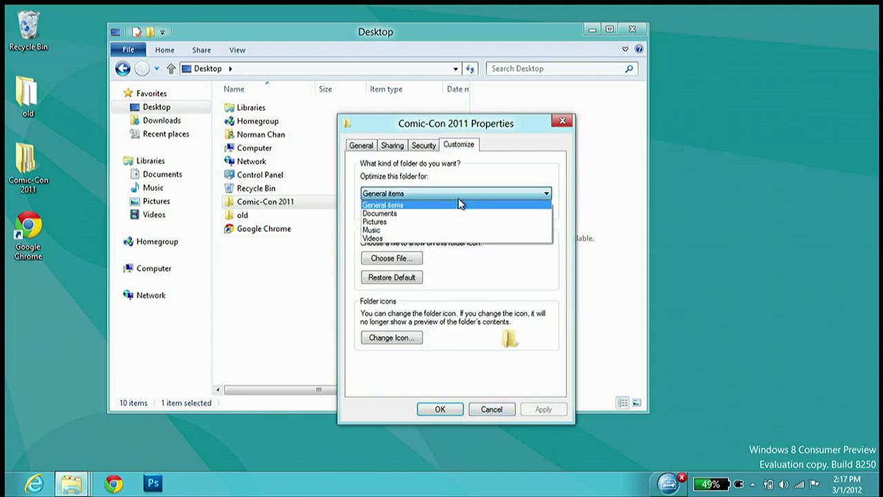
{"action": "left_click", "coordinate": [460, 202]}
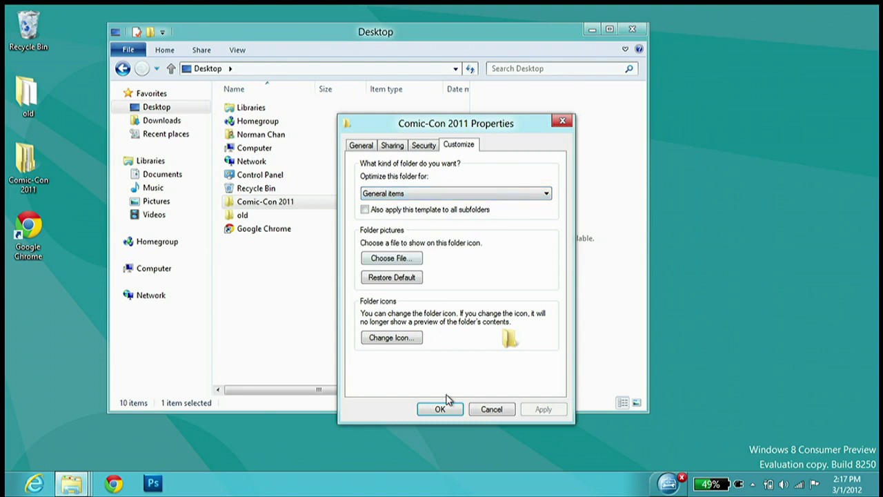
{"action": "left_click", "coordinate": [486, 410]}
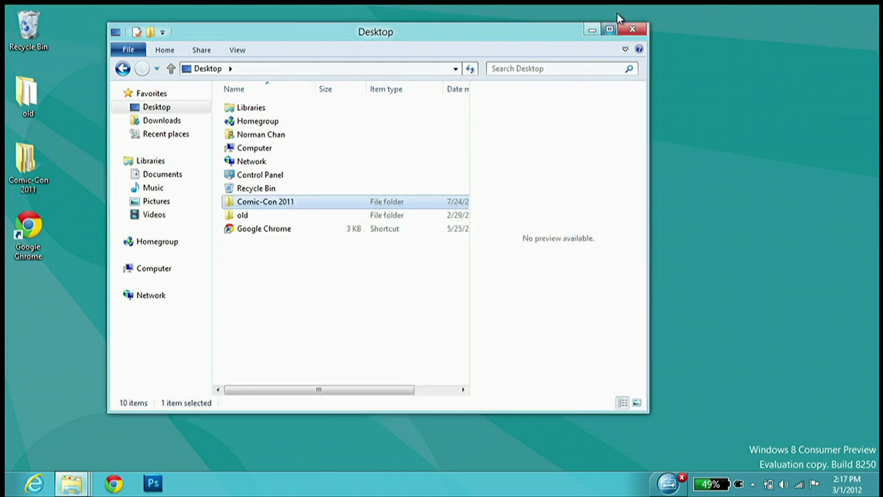
{"action": "left_click_drag", "start_coordinate": [554, 32], "coordinate": [589, 38]}
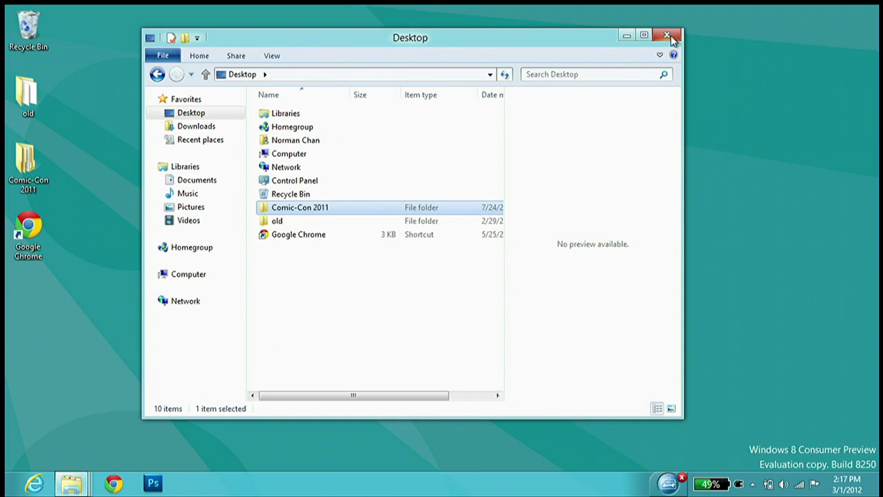
Check the Google Chrome shortcut's Properties and close them unchanged
{"action": "right_click", "coordinate": [291, 239]}
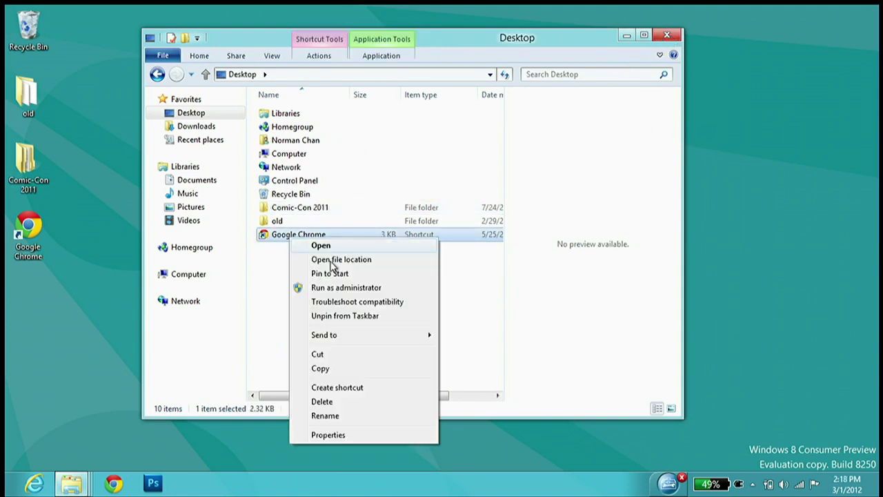
{"action": "left_click", "coordinate": [338, 434]}
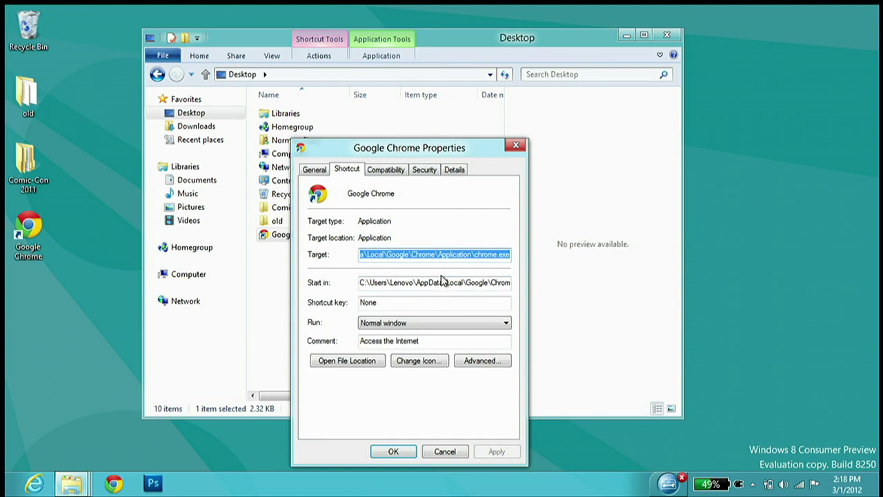
{"action": "left_click", "coordinate": [446, 451]}
{"action": "right_click", "coordinate": [308, 234]}
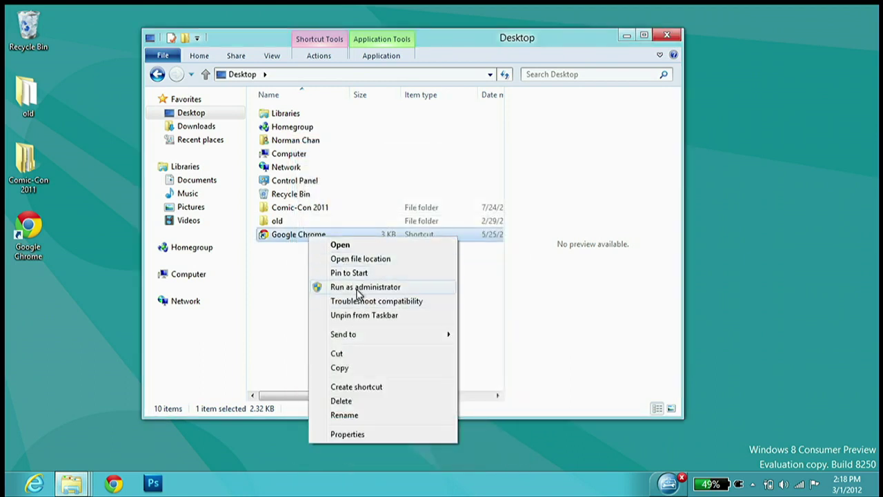
{"action": "left_click", "coordinate": [294, 285]}
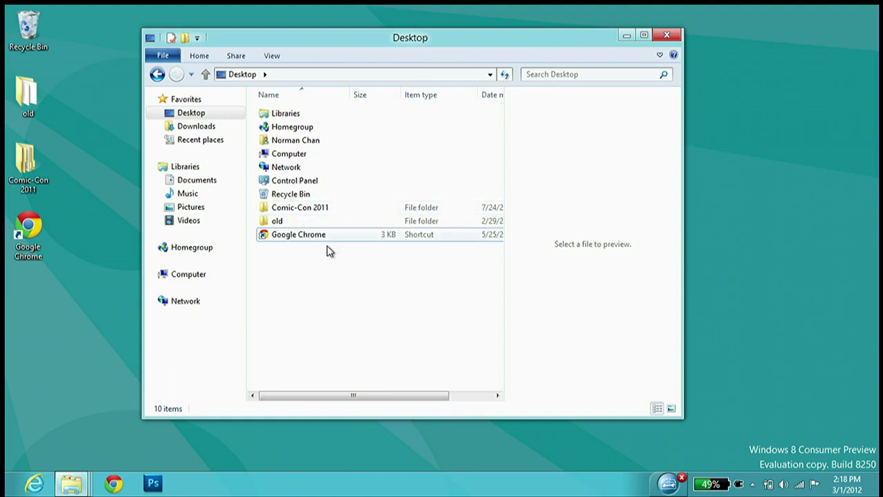
Open Chrome's install folder using the shortcut's Open file location action
{"action": "right_click", "coordinate": [317, 235]}
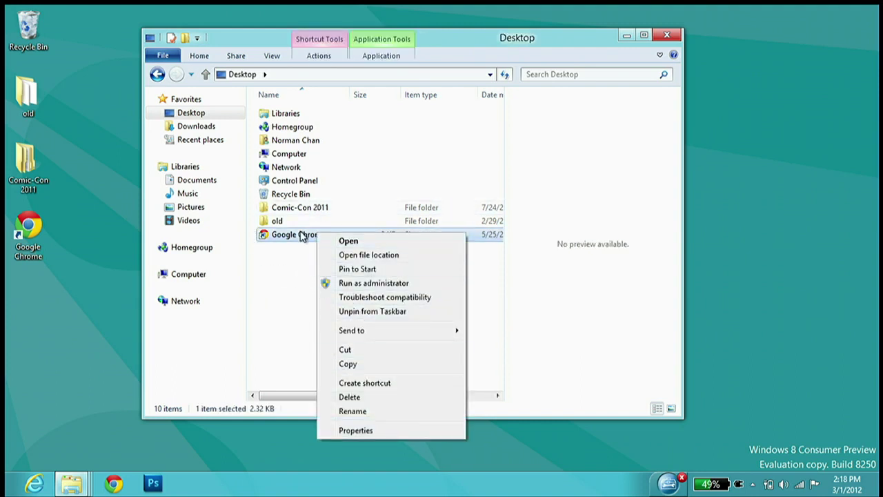
{"action": "left_click", "coordinate": [386, 56]}
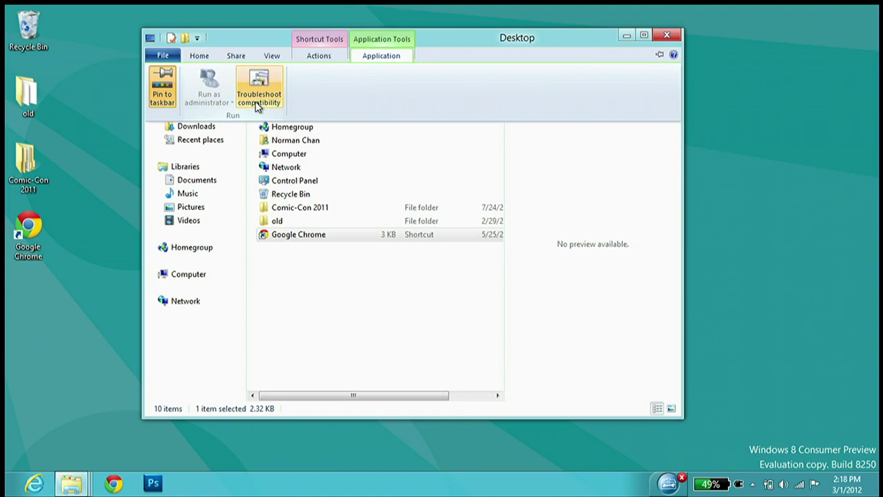
{"action": "left_click", "coordinate": [386, 58]}
{"action": "left_click", "coordinate": [339, 59]}
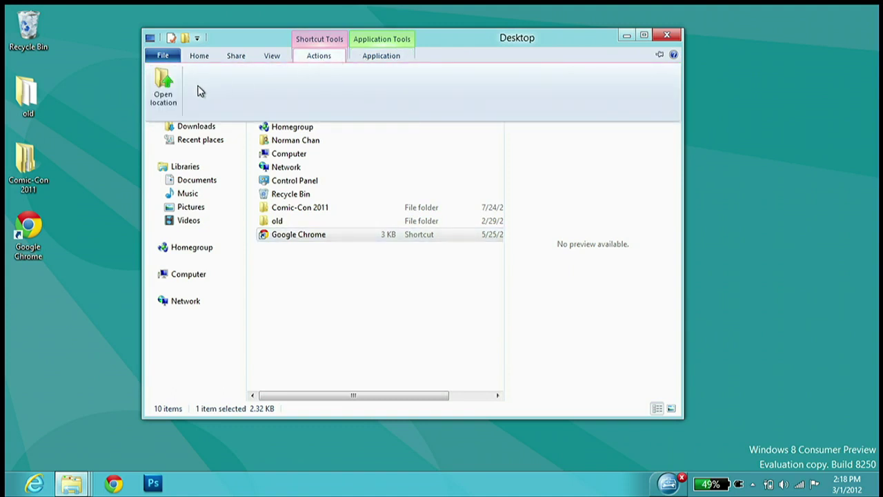
{"action": "left_click", "coordinate": [169, 98]}
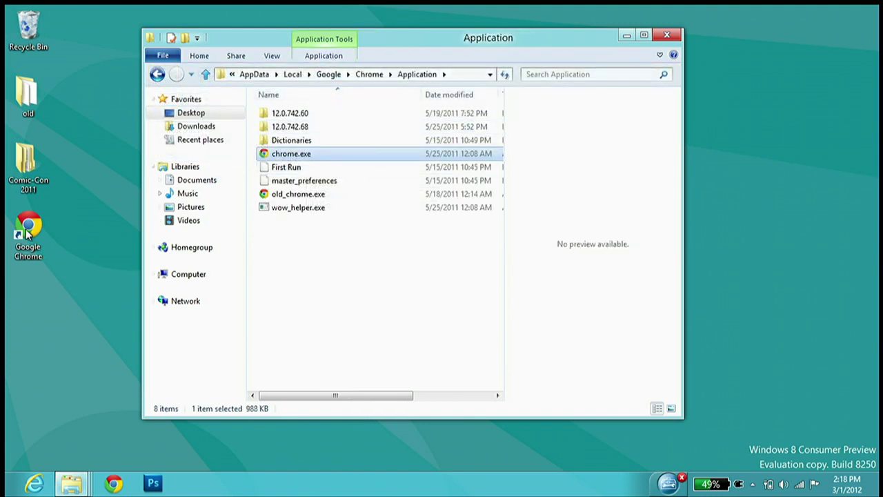
Look over the Application folder's items, such as wow_helper.exe and Dictionaries, then close the window
{"action": "left_click", "coordinate": [325, 58]}
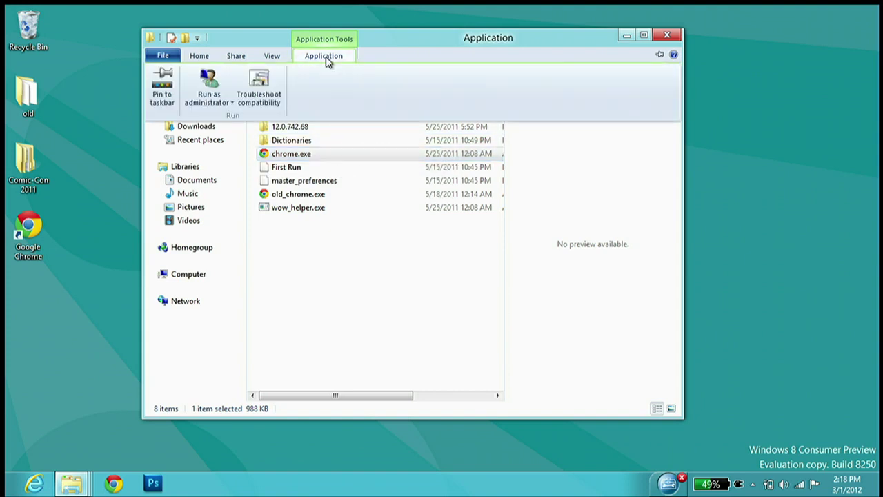
{"action": "left_click", "coordinate": [328, 61]}
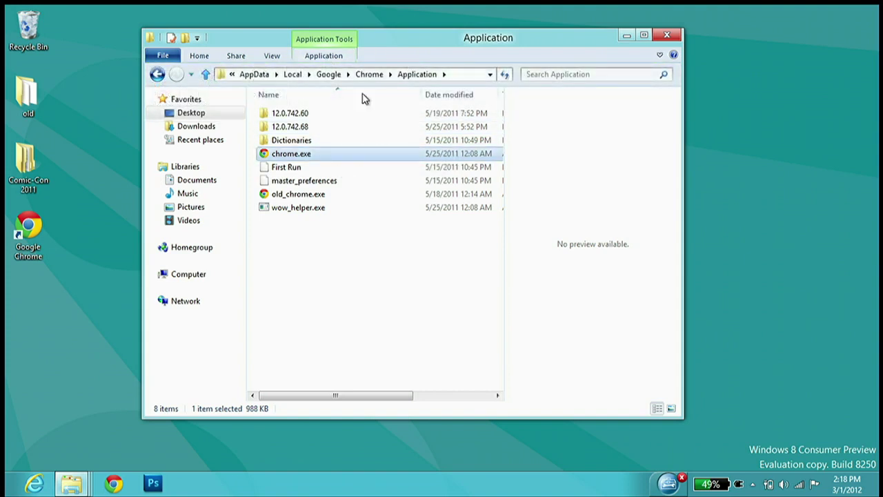
{"action": "left_click", "coordinate": [298, 208]}
{"action": "left_click", "coordinate": [300, 141]}
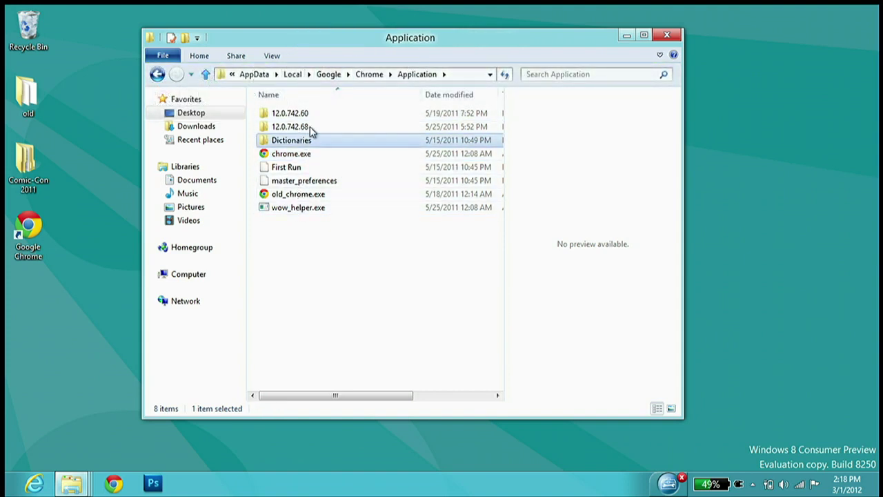
{"action": "left_click", "coordinate": [668, 35]}
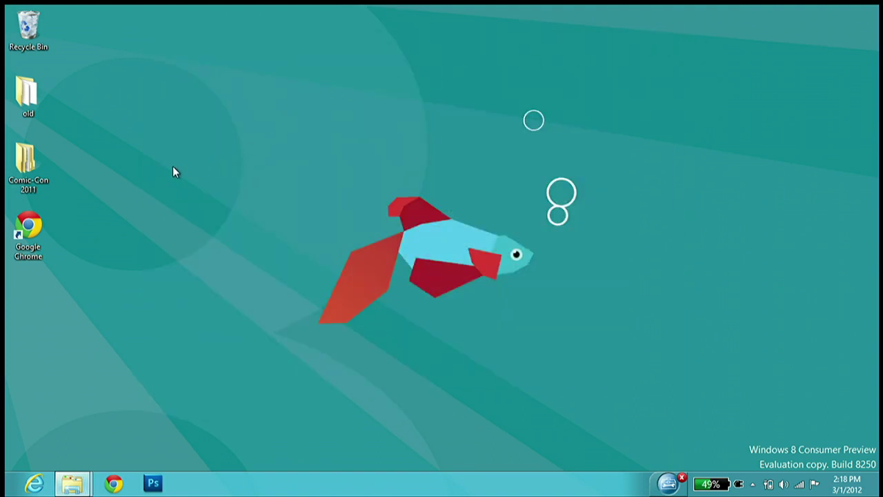
Copy the Comic-Con 2011 folder and create a desktop folder named New folder
{"action": "right_click", "coordinate": [26, 183]}
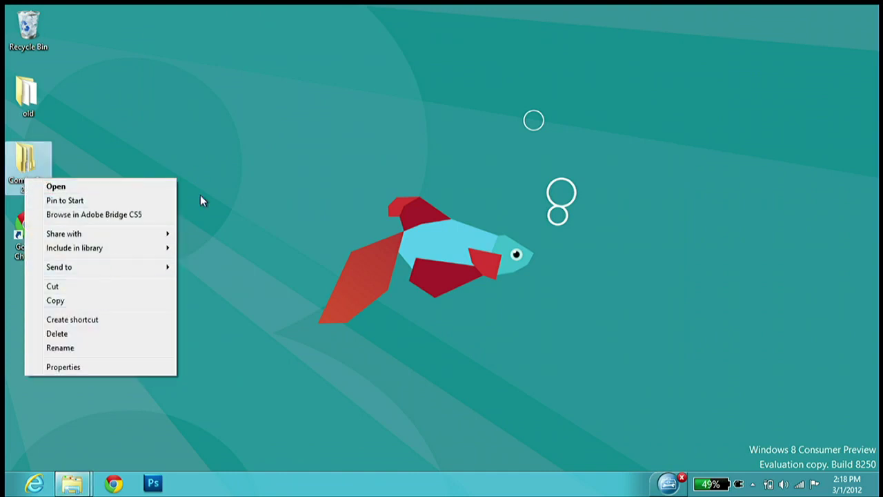
{"action": "left_click", "coordinate": [124, 301]}
{"action": "right_click", "coordinate": [269, 167]}
{"action": "mouse_move", "coordinate": [331, 255]}
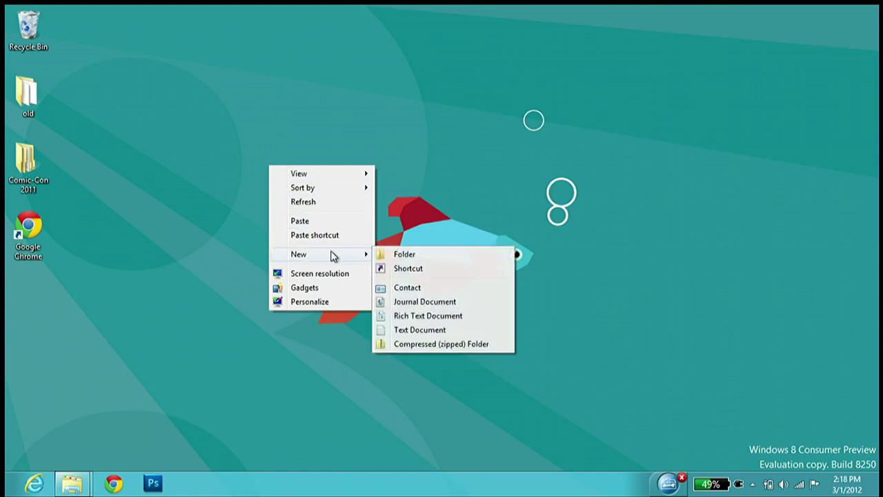
{"action": "left_click", "coordinate": [421, 256]}
{"action": "left_click", "coordinate": [274, 207]}
Paste Comic-Con 2011 inside New folder and reposition the copy progress window
{"action": "double_click", "coordinate": [272, 161]}
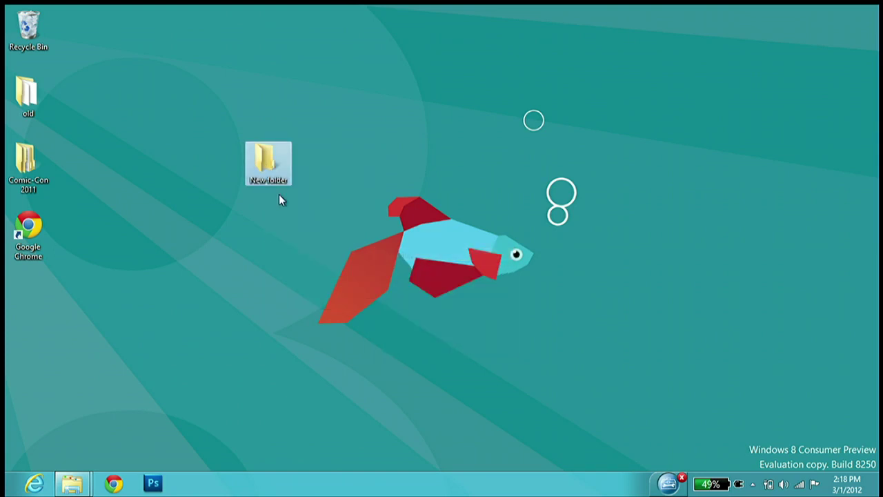
{"action": "right_click", "coordinate": [294, 164]}
{"action": "left_click", "coordinate": [338, 251]}
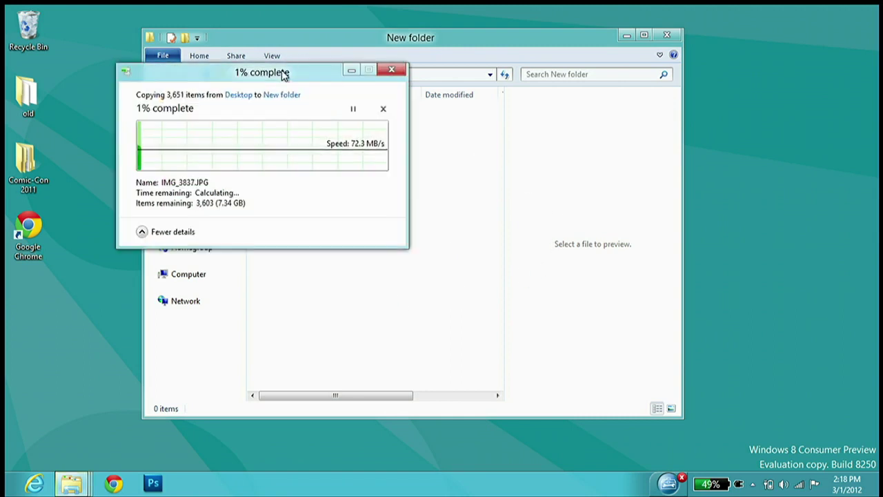
{"action": "left_click_drag", "start_coordinate": [283, 73], "coordinate": [285, 95]}
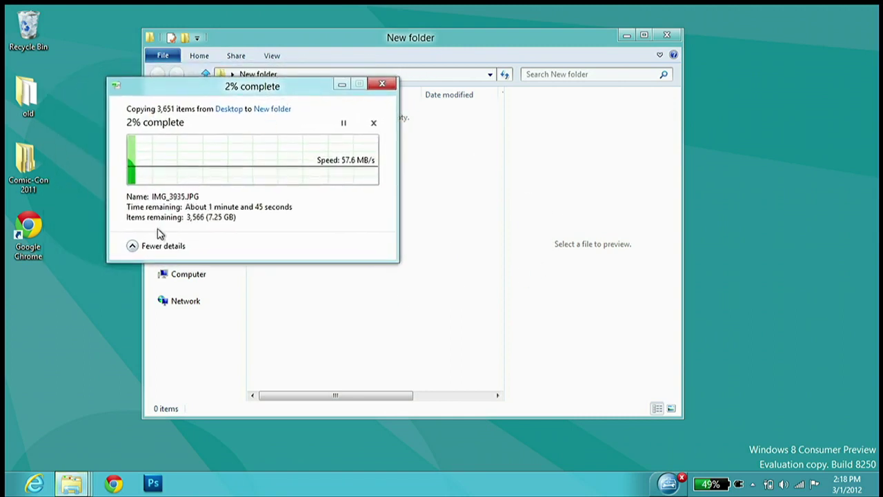
Collapse and expand the copy details, pause and resume the copy, then cancel it
{"action": "left_click", "coordinate": [131, 247]}
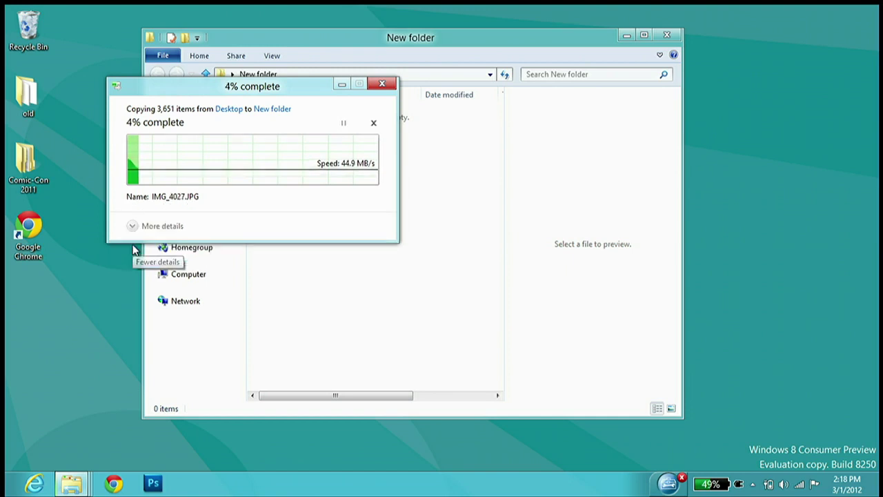
{"action": "left_click", "coordinate": [133, 168]}
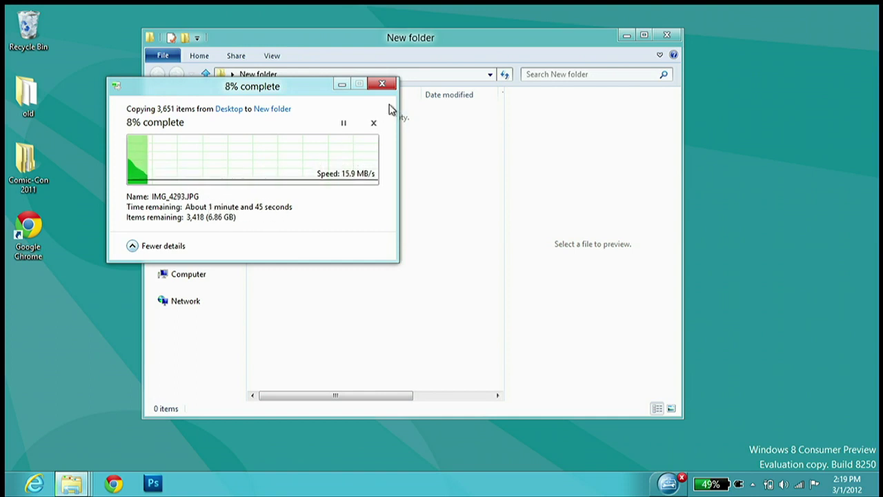
{"action": "left_click", "coordinate": [344, 123]}
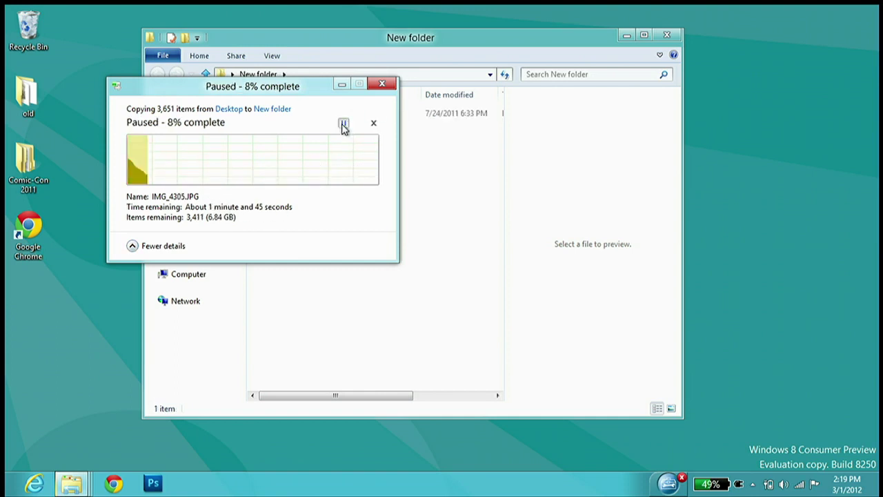
{"action": "left_click", "coordinate": [344, 123]}
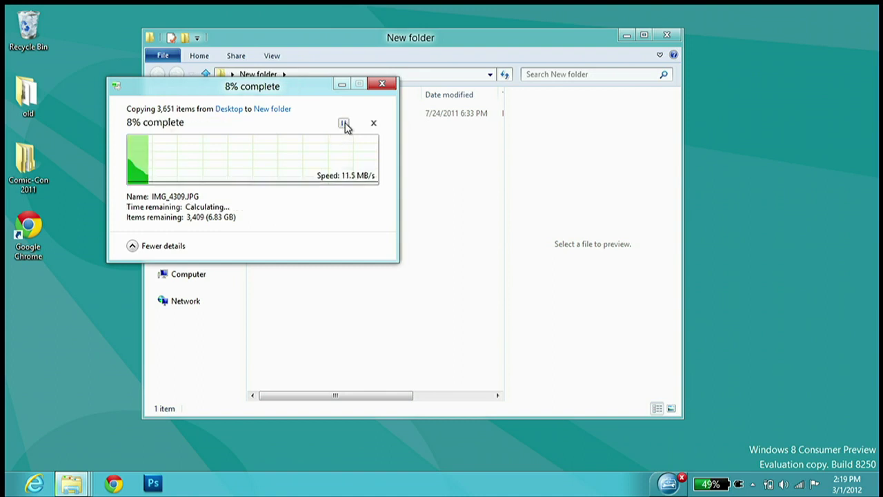
{"action": "left_click", "coordinate": [344, 123]}
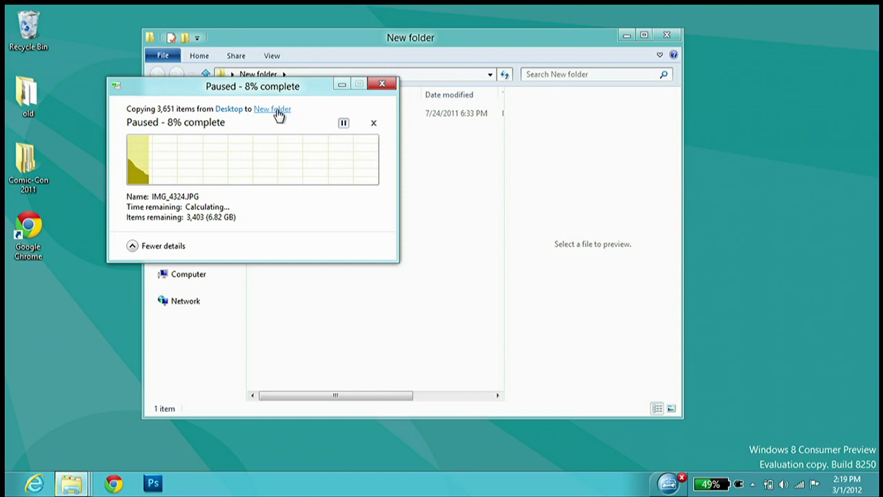
{"action": "left_click", "coordinate": [373, 125]}
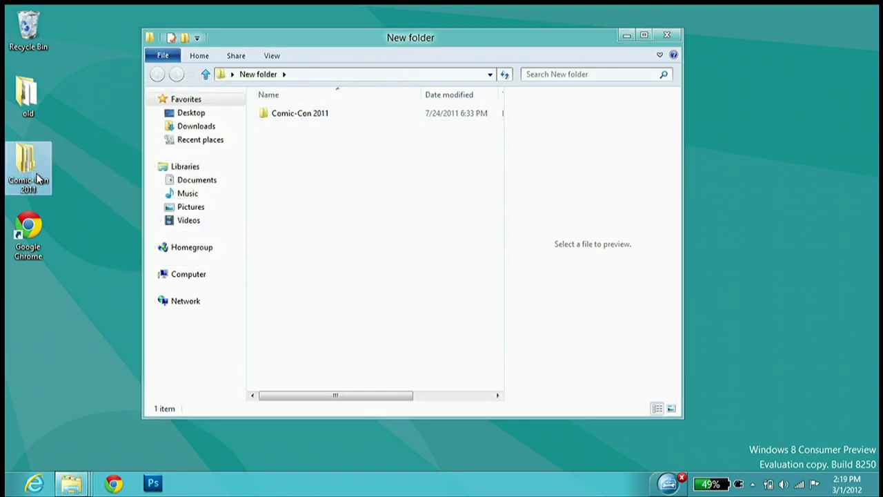
Paste Comic-Con 2011 into New folder again, with the progress window left and Explorer right
{"action": "left_click", "coordinate": [345, 220]}
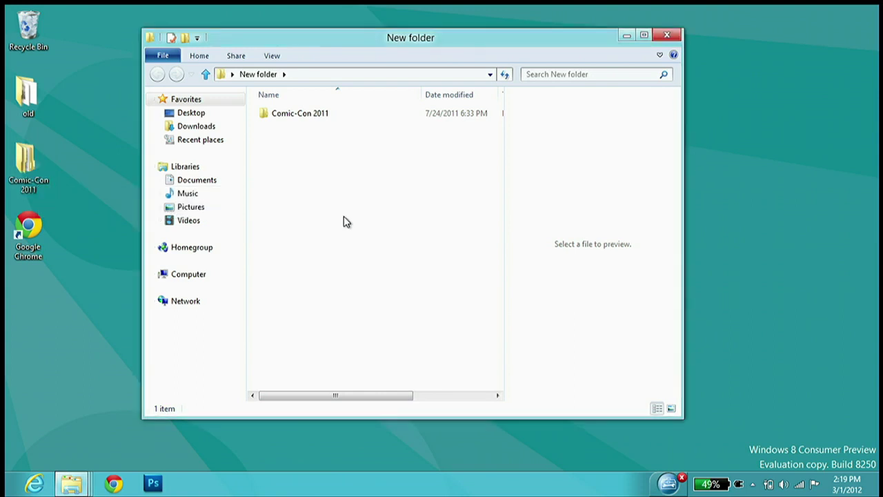
{"action": "key", "text": "ctrl+v"}
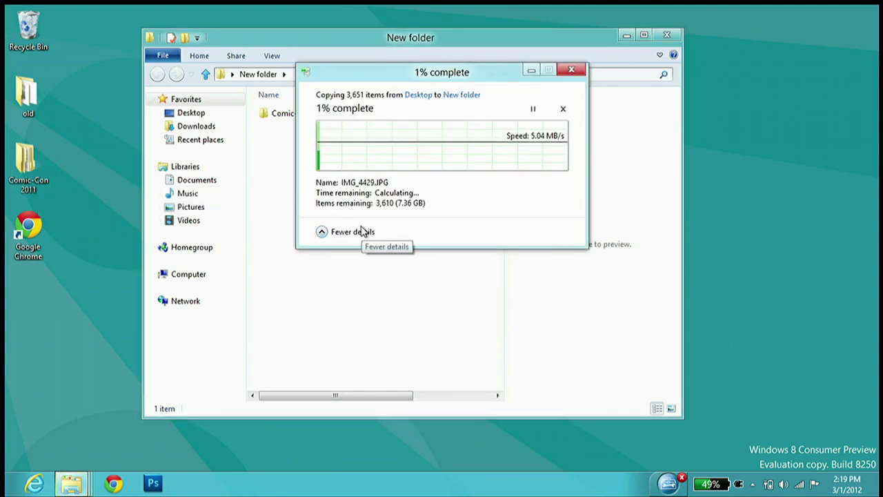
{"action": "left_click_drag", "start_coordinate": [418, 82], "coordinate": [228, 103]}
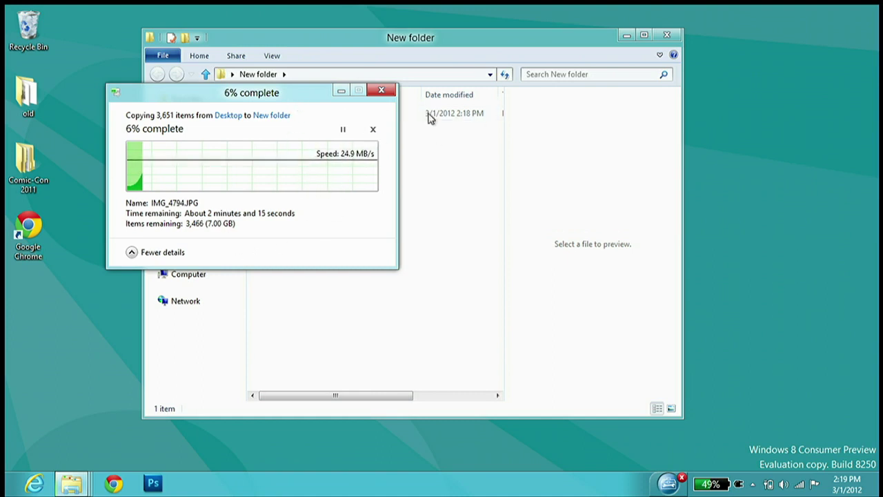
{"action": "left_click_drag", "start_coordinate": [473, 43], "coordinate": [604, 78]}
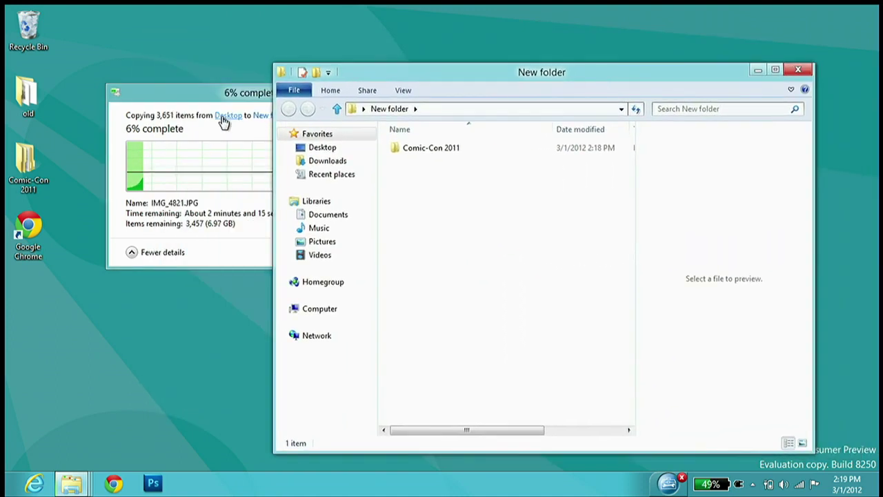
{"action": "left_click_drag", "start_coordinate": [211, 93], "coordinate": [168, 96]}
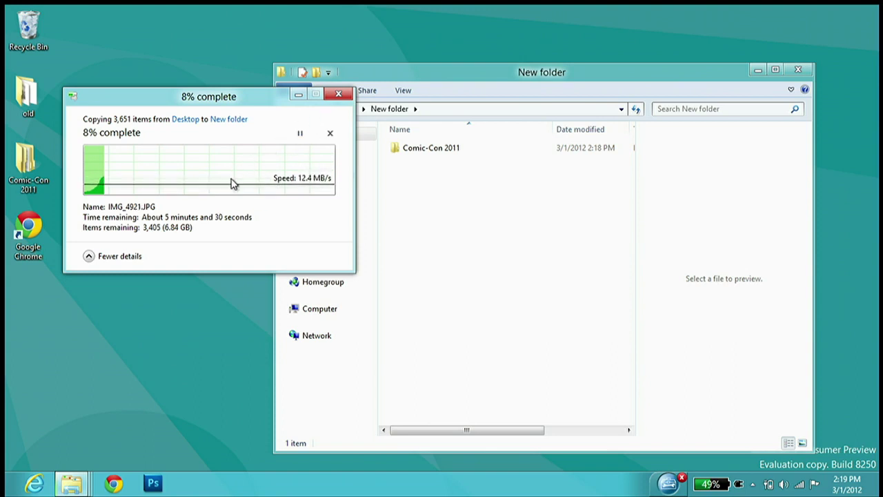
Open Task Manager with Ctrl+Shift+Esc, enlarge it, and scroll through the Processes list
{"action": "key", "text": "ctrl+shift+Escape"}
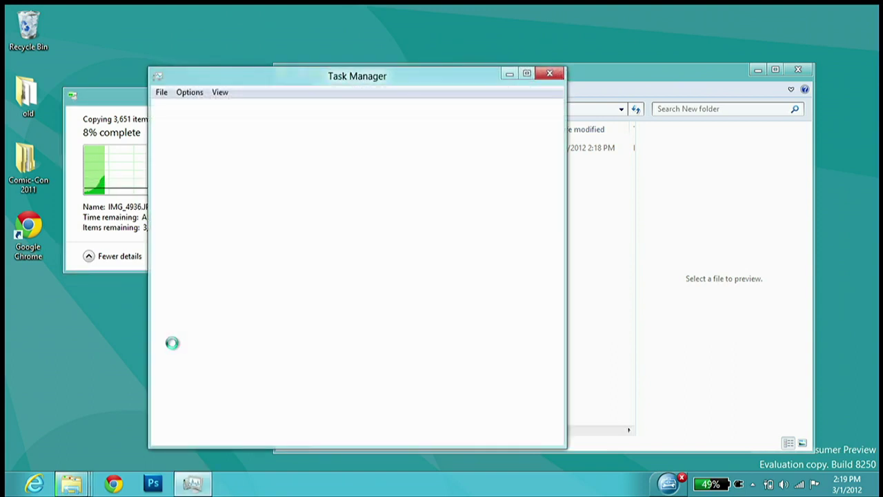
{"action": "left_click_drag", "start_coordinate": [271, 79], "coordinate": [312, 51]}
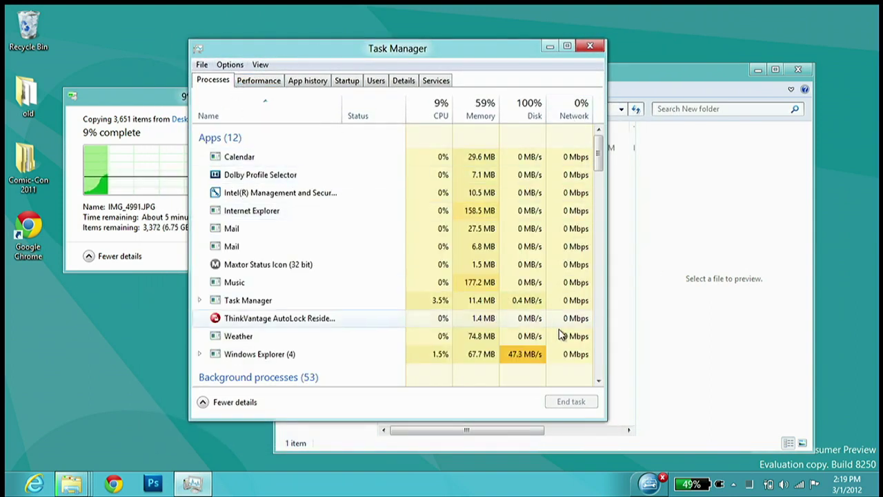
{"action": "left_click_drag", "start_coordinate": [603, 422], "coordinate": [785, 456]}
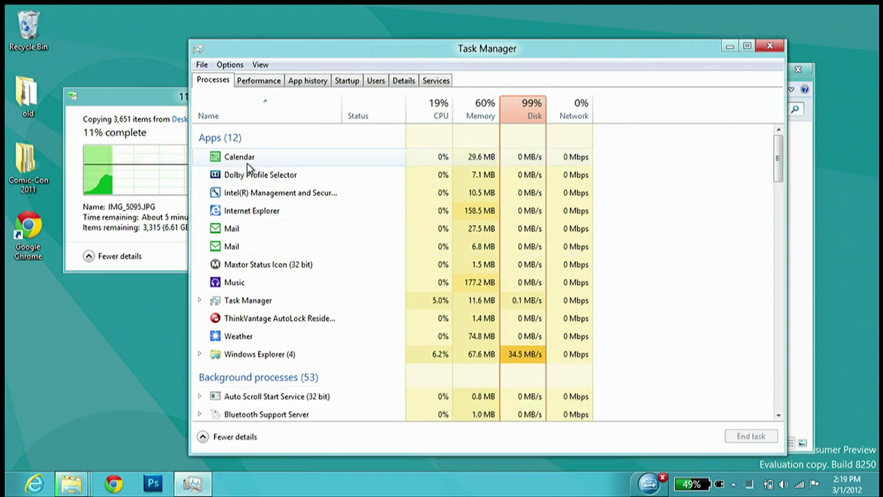
{"action": "scroll", "coordinate": [254, 269], "scroll_direction": "down", "scroll_amount": 2}
{"action": "scroll", "coordinate": [254, 269], "scroll_direction": "down", "scroll_amount": 9}
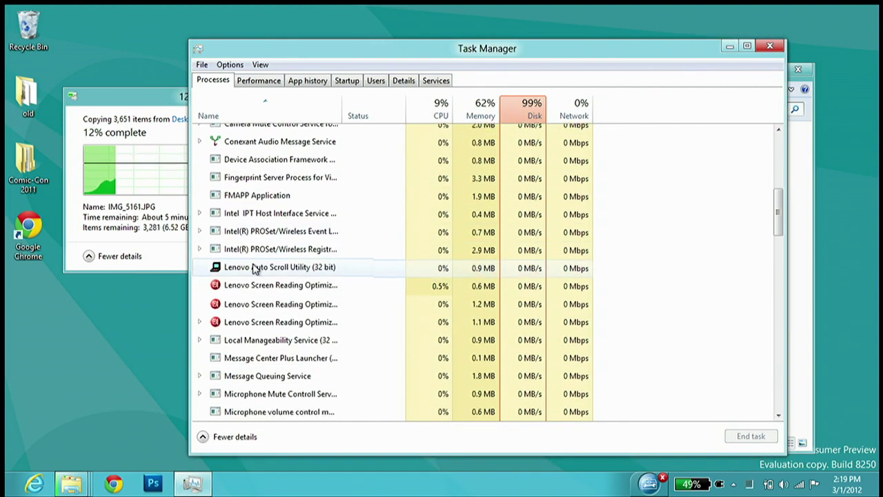
{"action": "scroll", "coordinate": [254, 269], "scroll_direction": "down", "scroll_amount": 12}
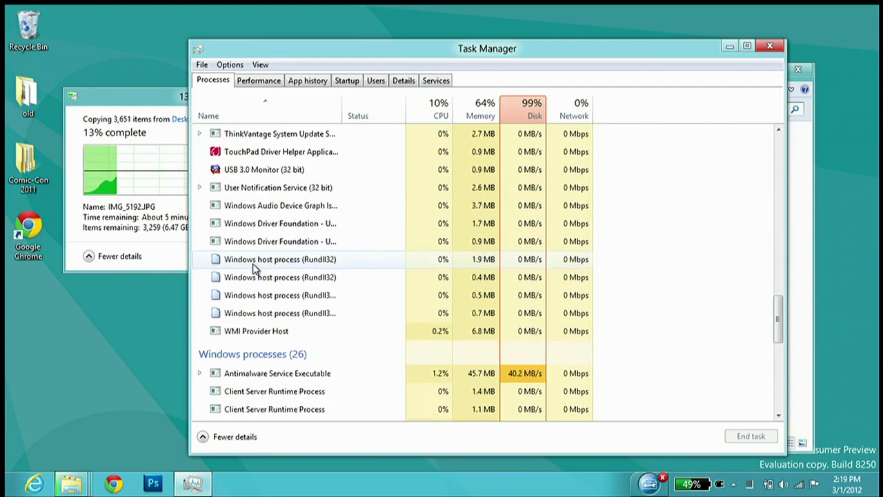
{"action": "scroll", "coordinate": [254, 269], "scroll_direction": "down", "scroll_amount": 4}
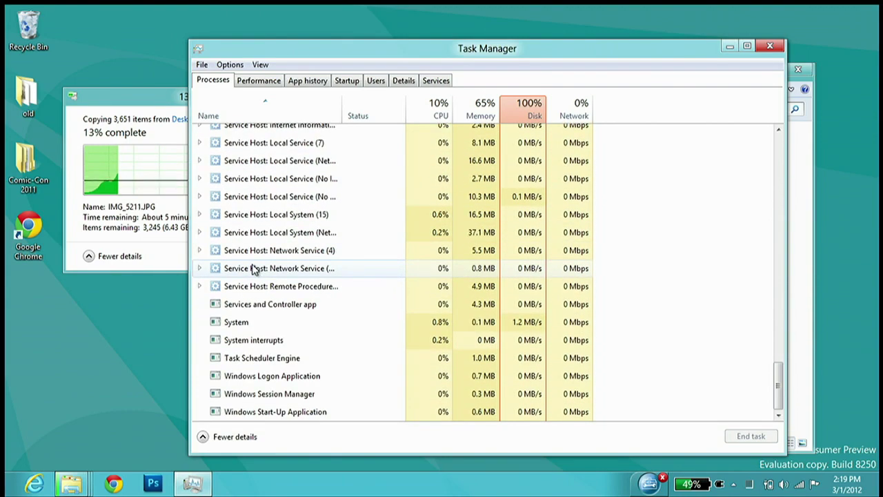
{"action": "scroll", "coordinate": [254, 269], "scroll_direction": "up", "scroll_amount": 20}
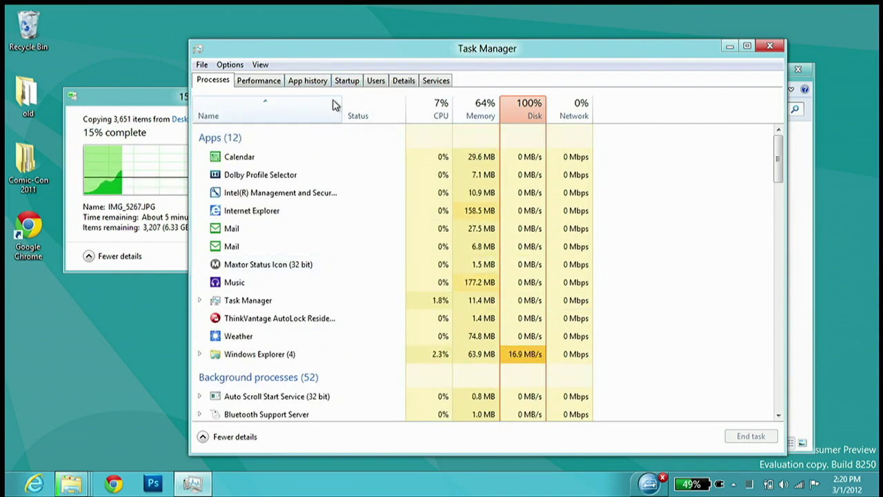
Browse the CPU, Memory, Disk 0 and Wi-Fi graphs on the Performance tab
{"action": "left_click_drag", "start_coordinate": [359, 59], "coordinate": [376, 40]}
{"action": "left_click", "coordinate": [277, 62]}
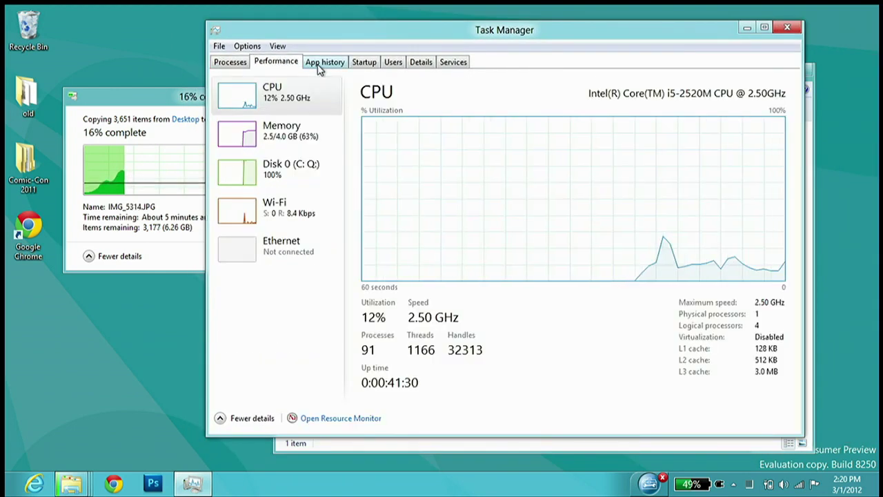
{"action": "left_click", "coordinate": [311, 123]}
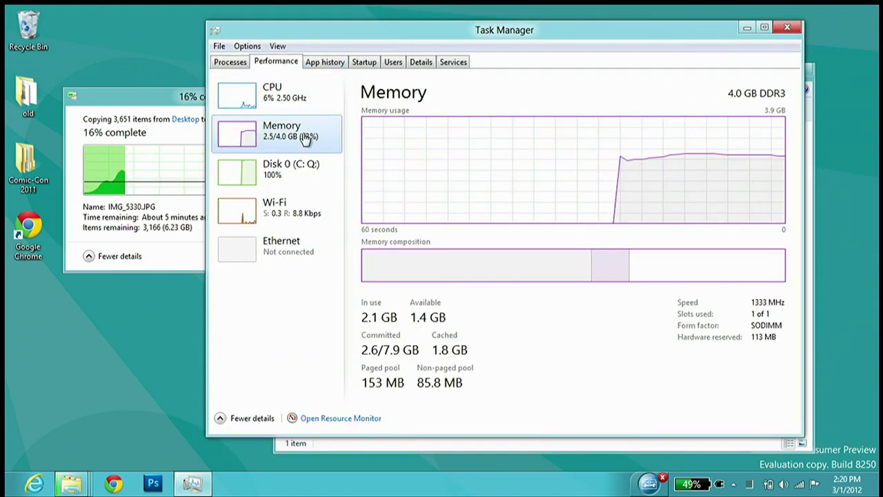
{"action": "left_click", "coordinate": [305, 173]}
{"action": "left_click", "coordinate": [293, 224]}
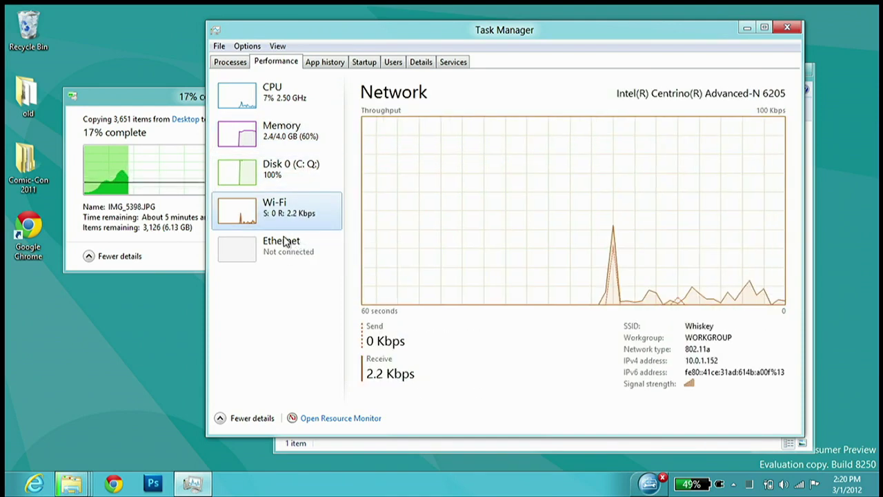
Show App history, select Internet Explorer's row, then close Task Manager
{"action": "left_click", "coordinate": [323, 65]}
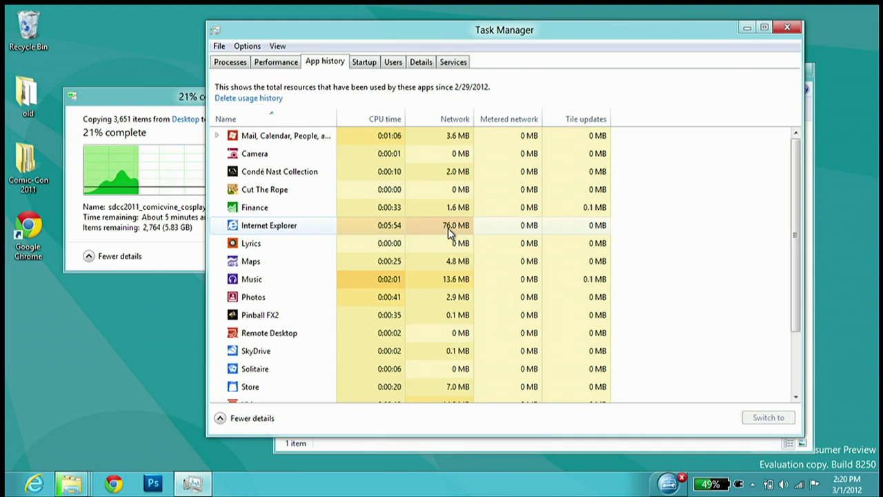
{"action": "left_click", "coordinate": [399, 226]}
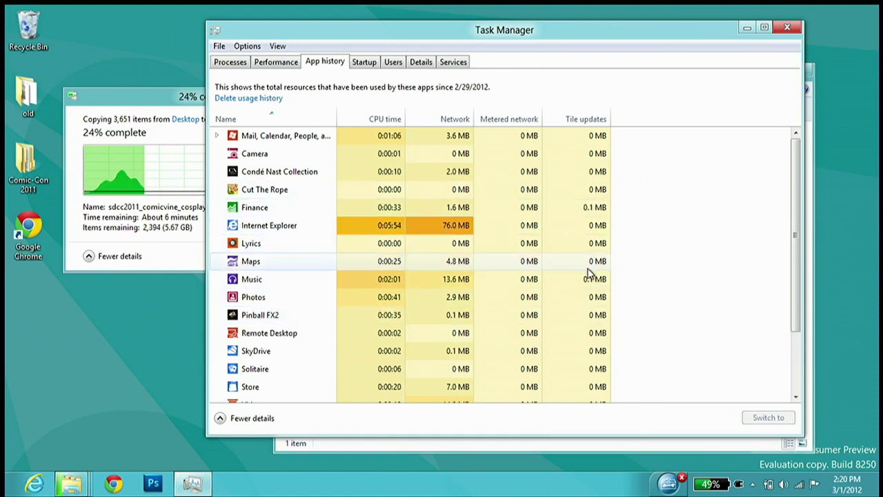
{"action": "scroll", "coordinate": [587, 272], "scroll_direction": "down", "scroll_amount": 2}
{"action": "scroll", "coordinate": [578, 274], "scroll_direction": "up", "scroll_amount": 2}
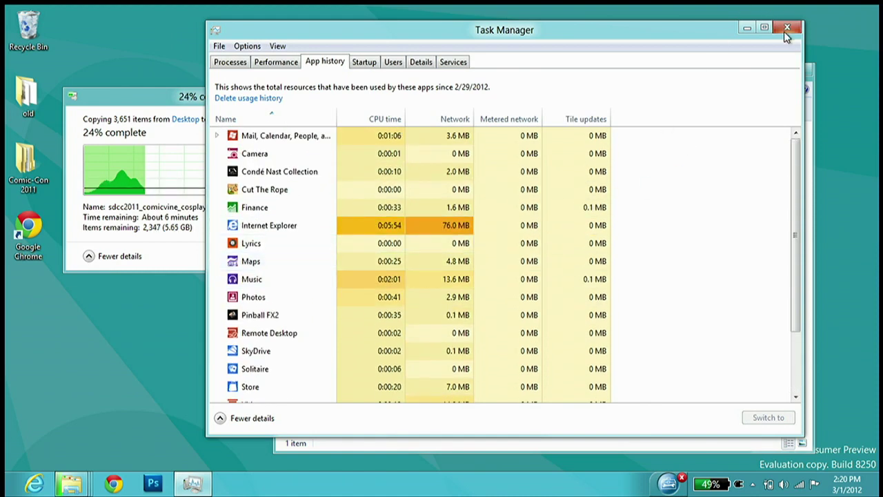
{"action": "left_click", "coordinate": [785, 28]}
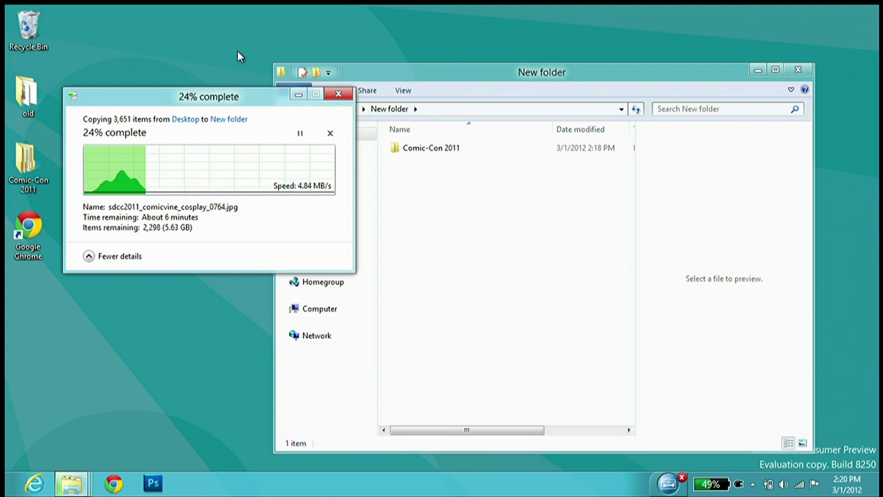
Reopen Task Manager and switch to the Processes list
{"action": "key", "text": "ctrl+shift+Escape"}
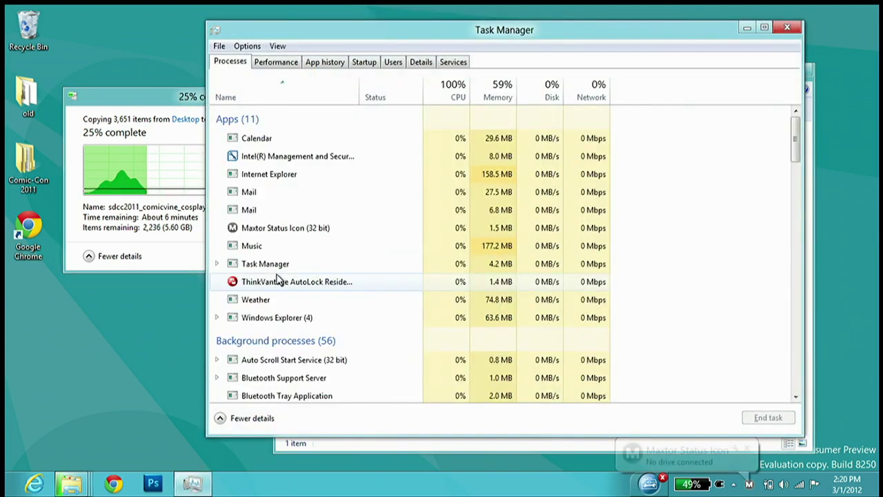
{"action": "left_click", "coordinate": [275, 63]}
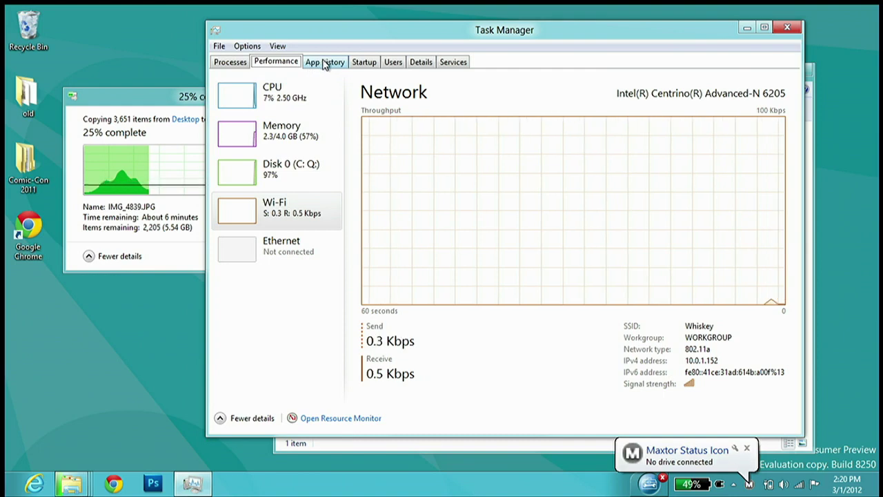
{"action": "left_click", "coordinate": [236, 63]}
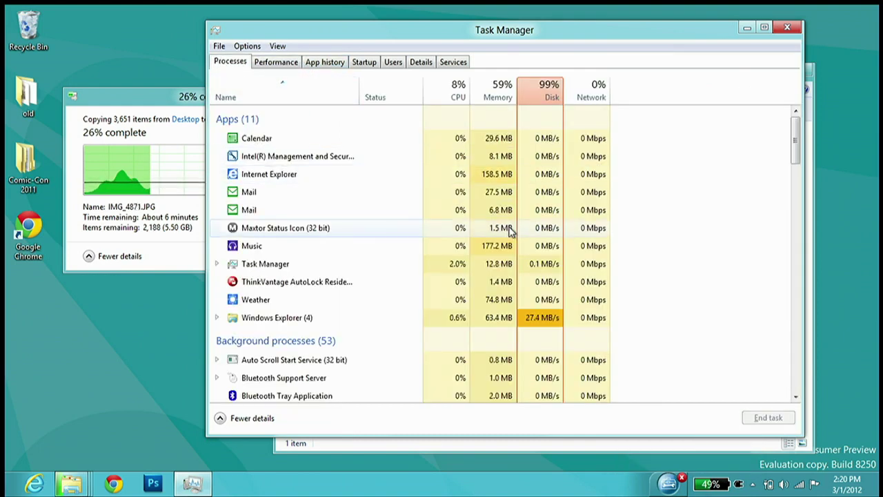
{"action": "scroll", "coordinate": [446, 297], "scroll_direction": "down", "scroll_amount": 1}
{"action": "scroll", "coordinate": [448, 276], "scroll_direction": "up", "scroll_amount": 1}
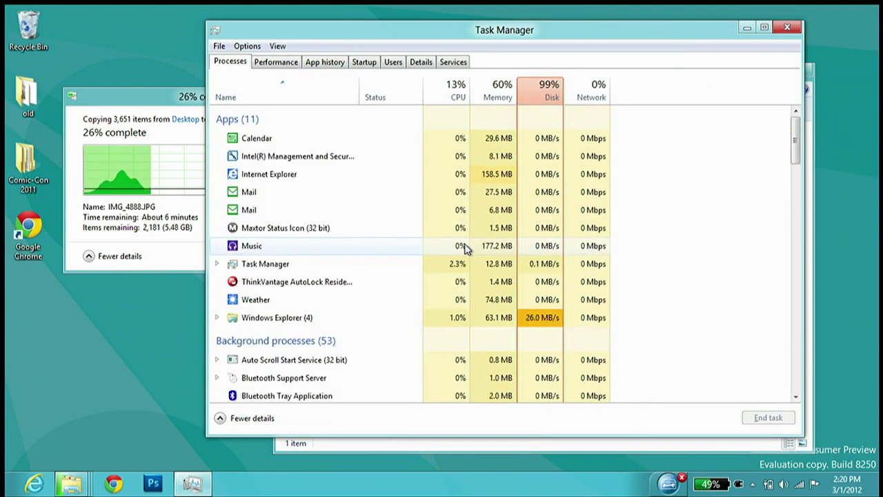
Sort the processes by Disk, then Memory, then CPU, then Disk again
{"action": "left_click", "coordinate": [548, 97]}
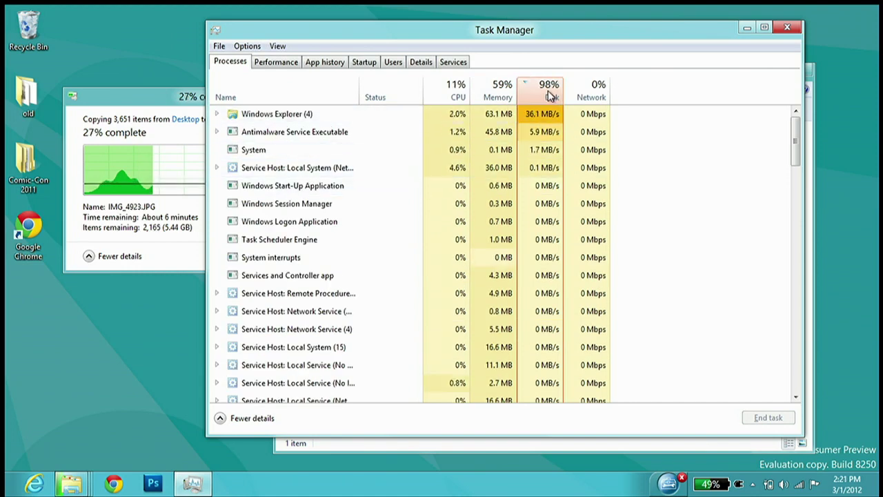
{"action": "left_click", "coordinate": [507, 97]}
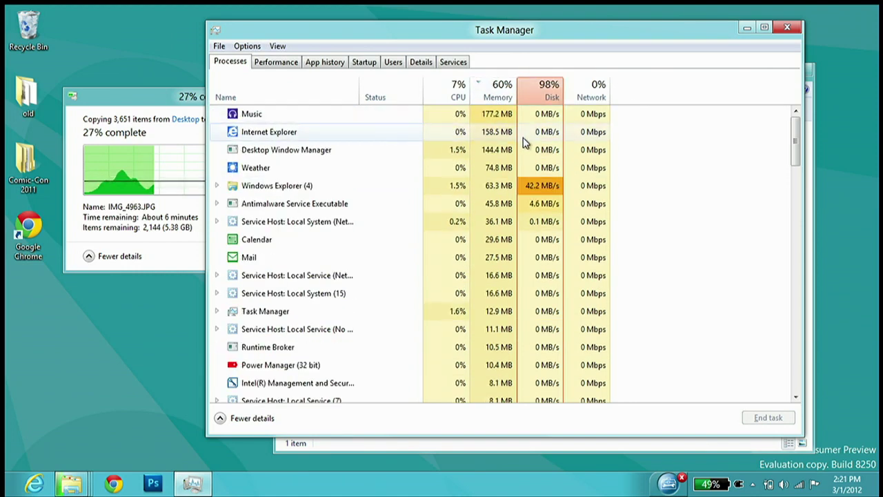
{"action": "left_click", "coordinate": [457, 97]}
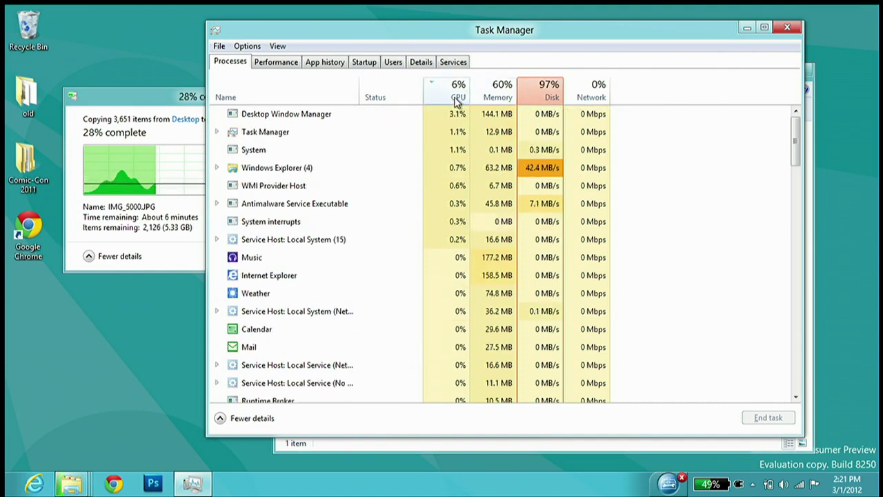
{"action": "left_click", "coordinate": [554, 98]}
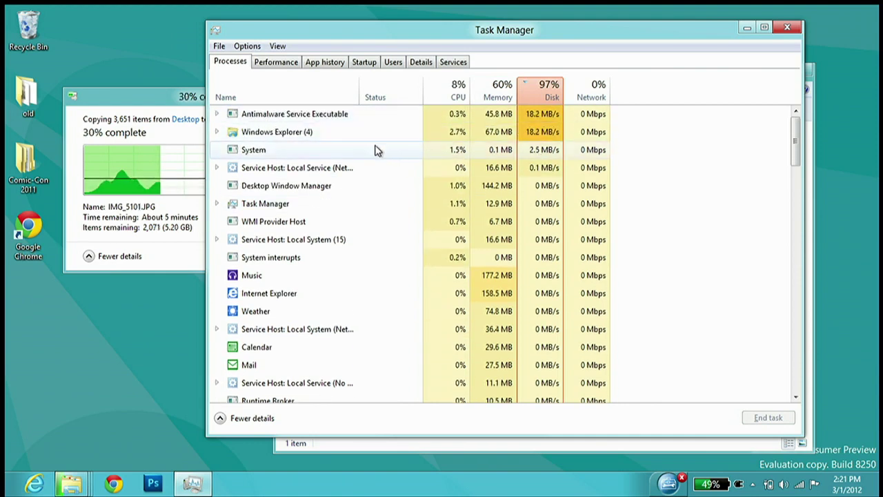
{"action": "scroll", "coordinate": [408, 202], "scroll_direction": "down", "scroll_amount": 1}
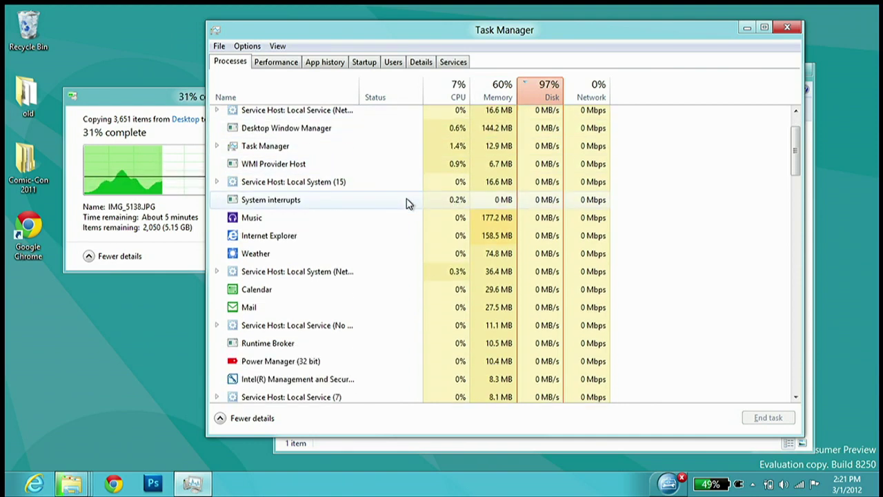
{"action": "scroll", "coordinate": [408, 202], "scroll_direction": "up", "scroll_amount": 1}
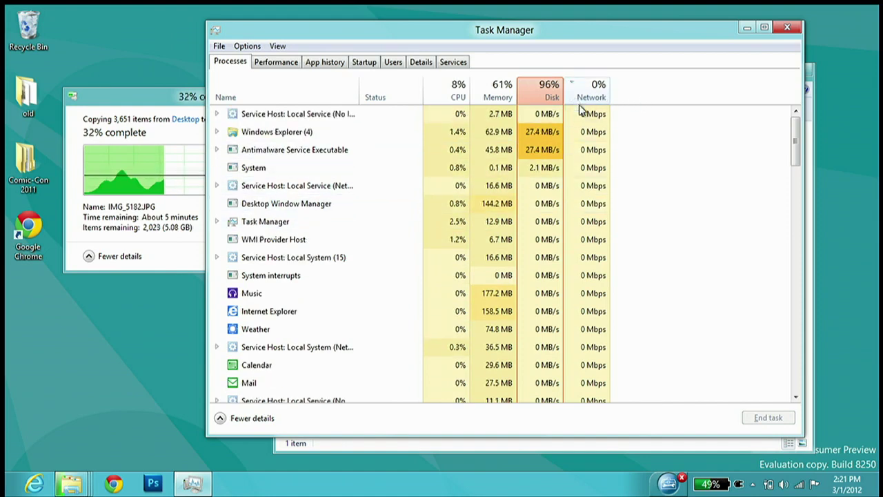
Re-sort through Disk, CPU, Memory and Disk columns, finishing ranked by CPU usage
{"action": "left_click", "coordinate": [553, 90]}
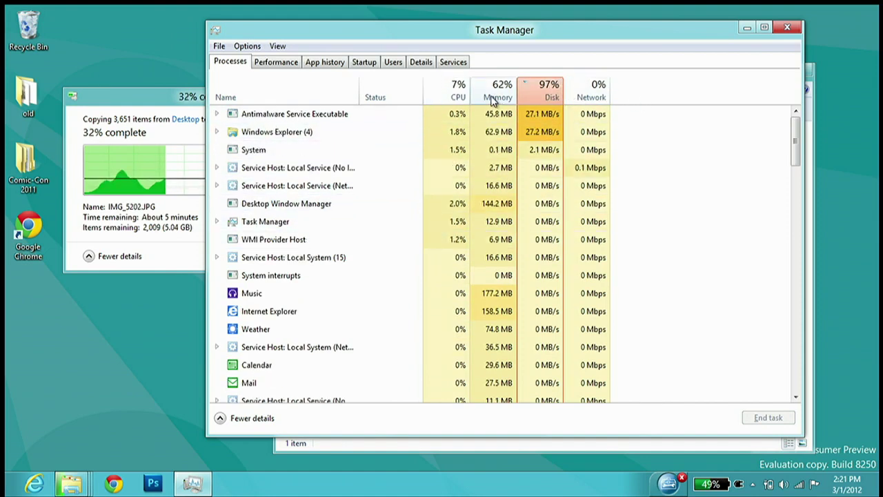
{"action": "left_click", "coordinate": [456, 97]}
{"action": "left_click", "coordinate": [443, 90]}
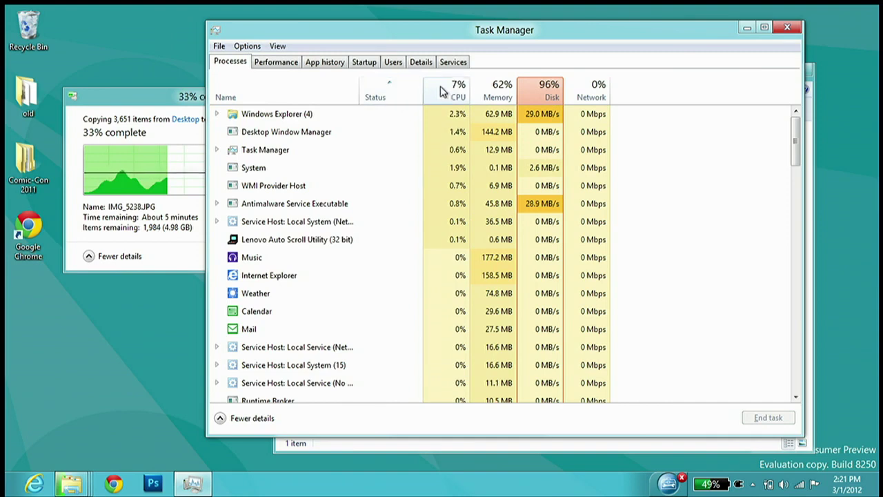
{"action": "left_click", "coordinate": [491, 88]}
{"action": "left_click", "coordinate": [545, 92]}
{"action": "left_click", "coordinate": [499, 100]}
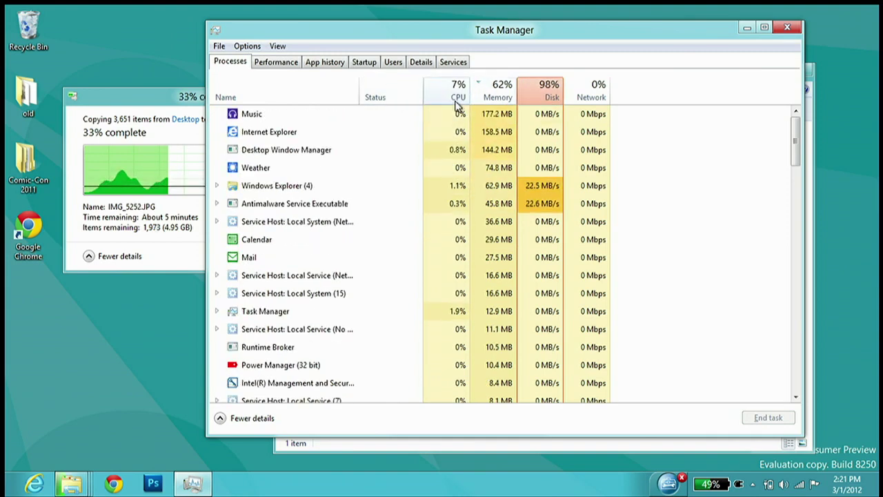
{"action": "left_click", "coordinate": [458, 100]}
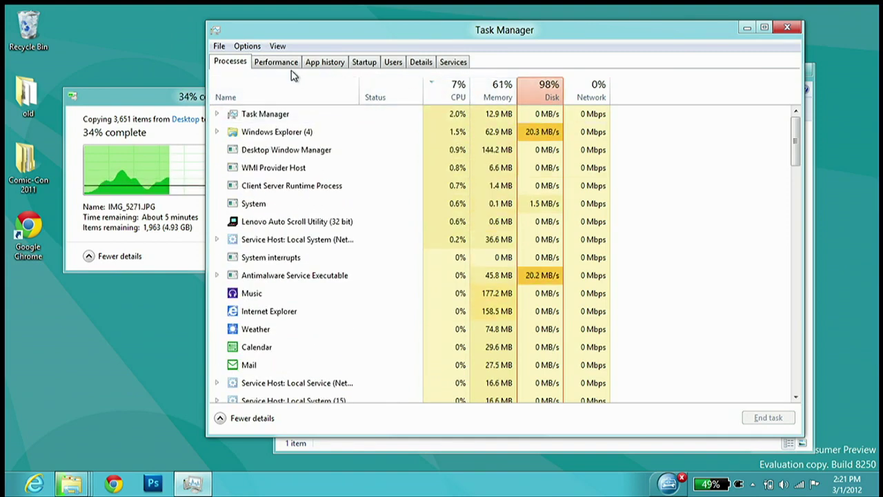
Show usage by user, expanding and collapsing the user account's process list
{"action": "left_click", "coordinate": [393, 61]}
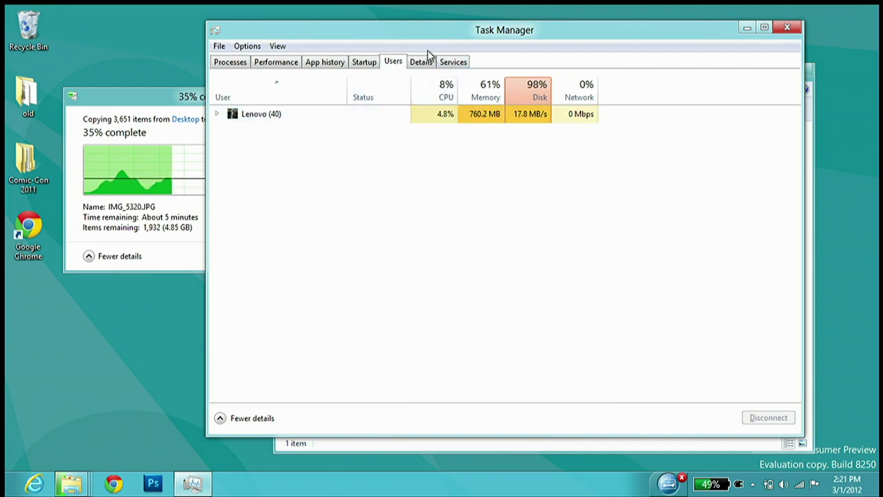
{"action": "left_click", "coordinate": [217, 114]}
{"action": "left_click", "coordinate": [218, 115]}
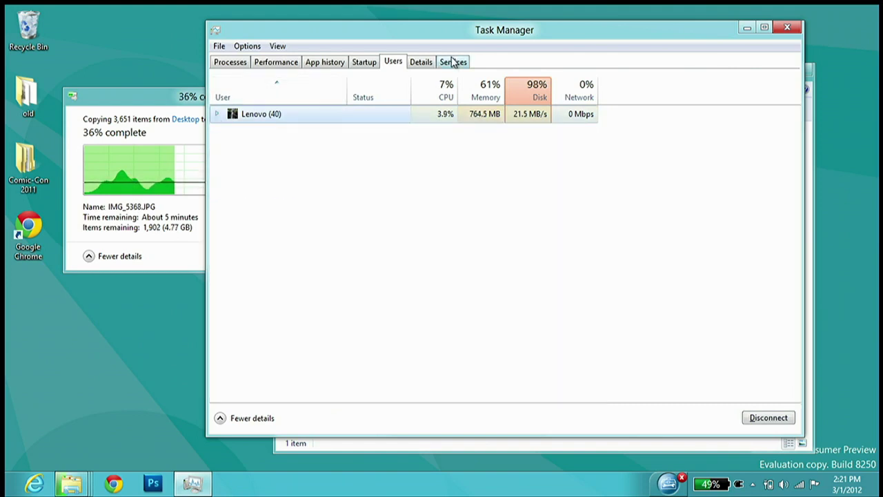
View the App history, Details and Services tabs, check the File menu, then close Task Manager
{"action": "left_click", "coordinate": [334, 66]}
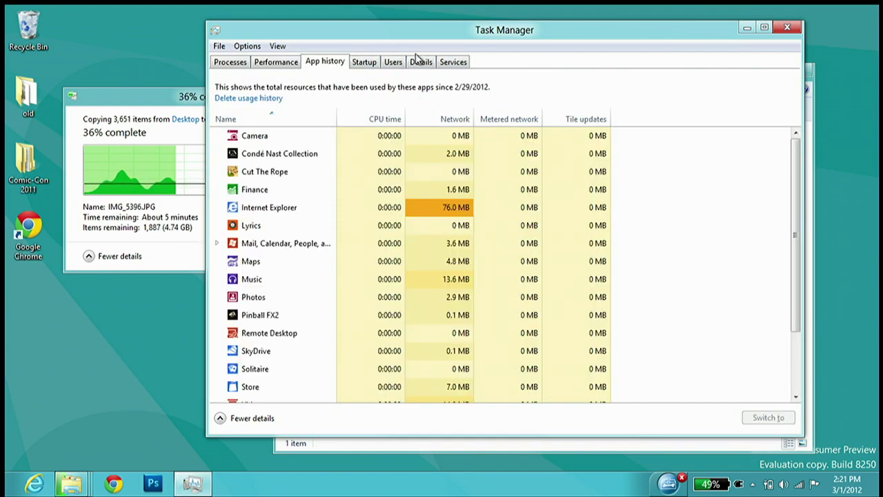
{"action": "left_click", "coordinate": [422, 63]}
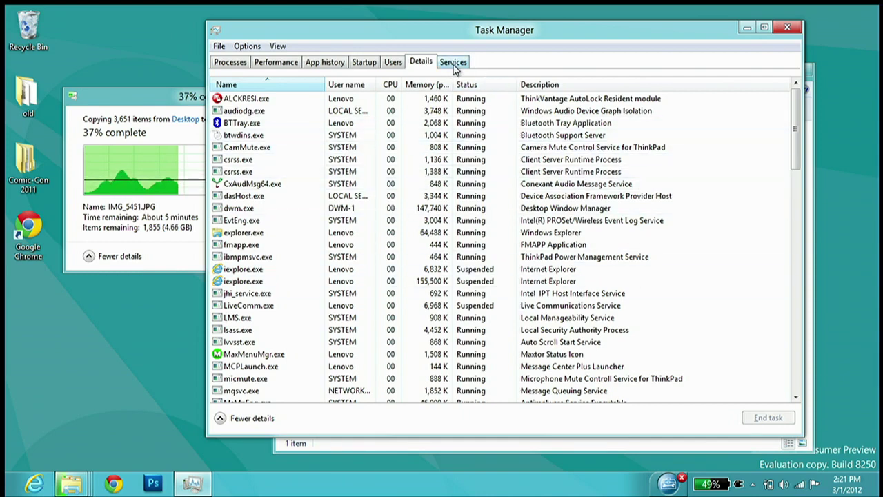
{"action": "left_click", "coordinate": [453, 62]}
{"action": "left_click", "coordinate": [218, 47]}
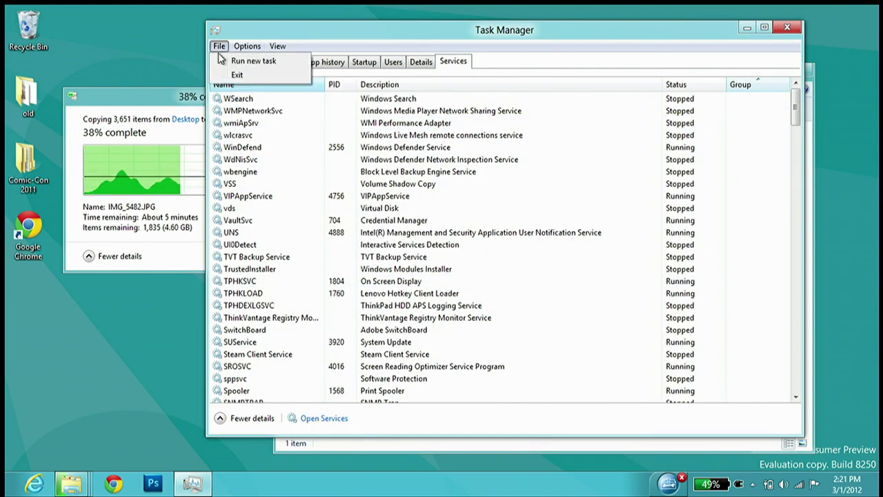
{"action": "mouse_move", "coordinate": [278, 46]}
{"action": "left_click", "coordinate": [695, 35]}
{"action": "left_click_drag", "start_coordinate": [696, 35], "coordinate": [699, 31]}
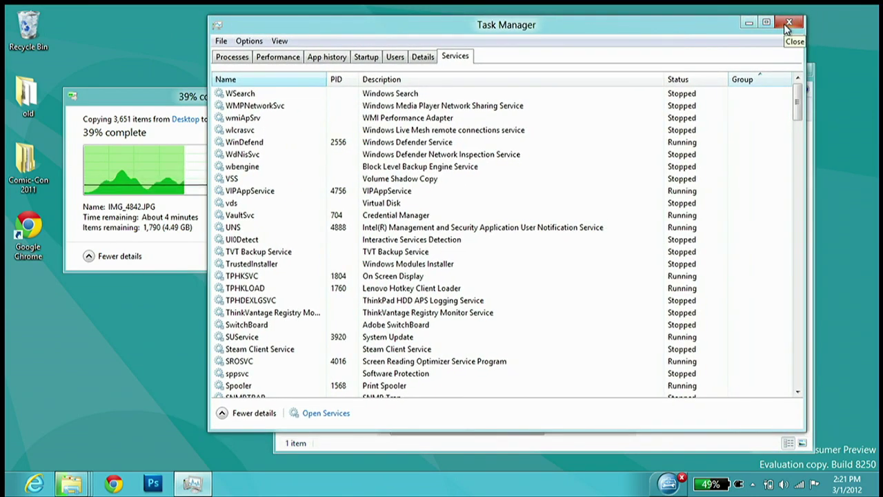
{"action": "left_click", "coordinate": [787, 24]}
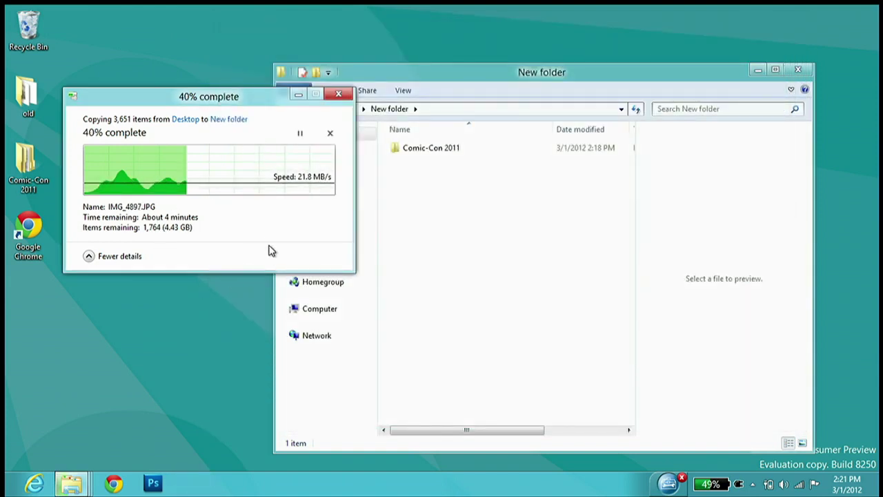
Cancel the running photo copy and restart pasting the 3,651 items into New folder
{"action": "left_click_drag", "start_coordinate": [211, 111], "coordinate": [239, 187]}
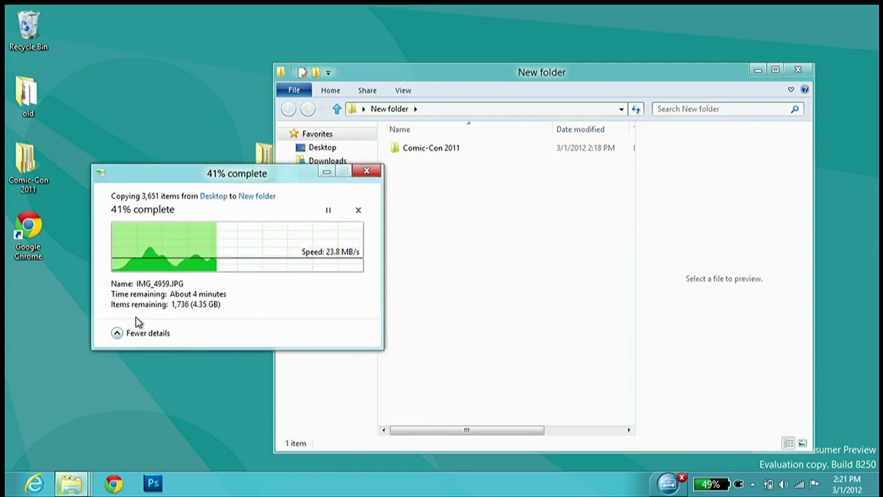
{"action": "left_click", "coordinate": [358, 210]}
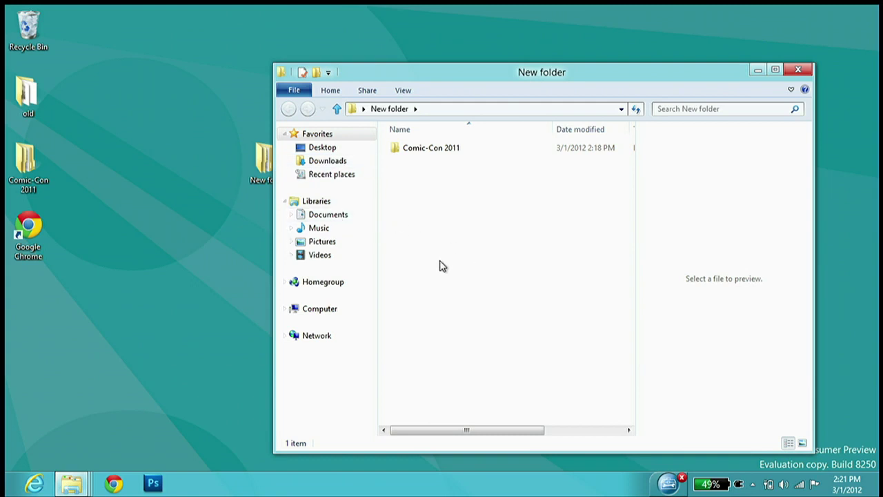
{"action": "key", "text": "ctrl+v"}
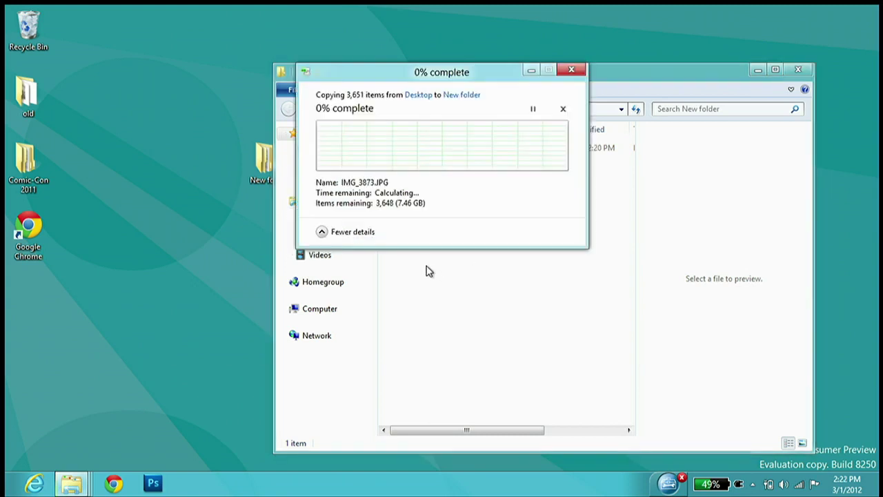
{"action": "left_click_drag", "start_coordinate": [400, 74], "coordinate": [198, 57]}
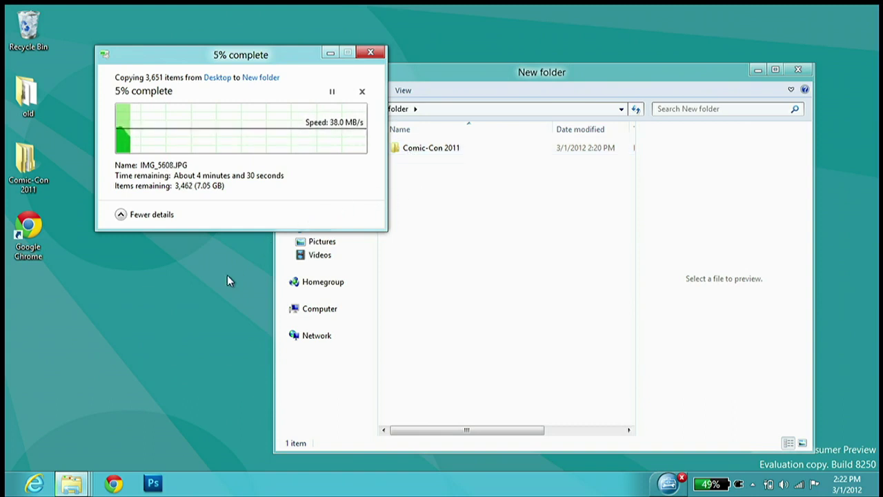
Open the Recycle Bin's Properties from its context menu, then close them
{"action": "right_click", "coordinate": [58, 43]}
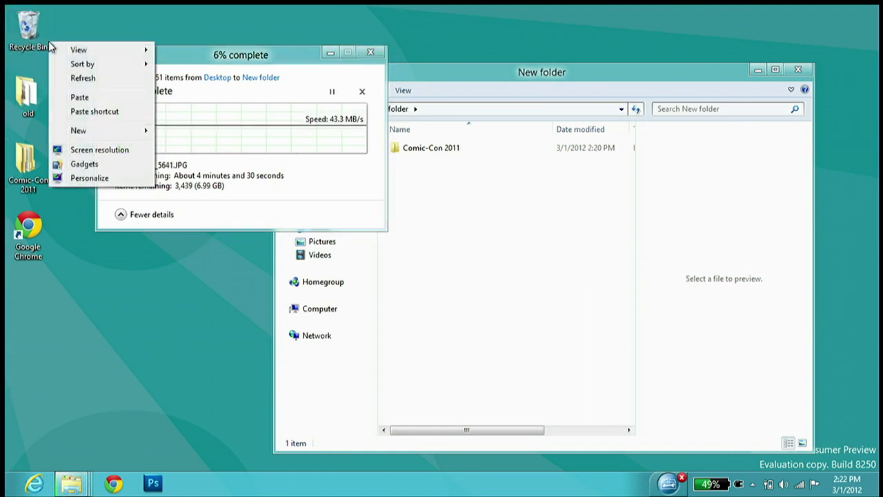
{"action": "key", "text": "Escape"}
{"action": "right_click", "coordinate": [28, 44]}
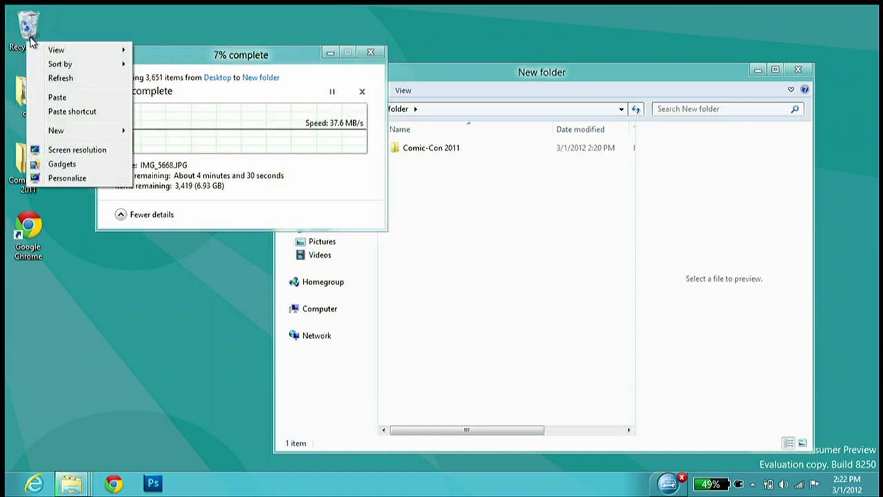
{"action": "left_click", "coordinate": [31, 31]}
{"action": "right_click", "coordinate": [32, 31]}
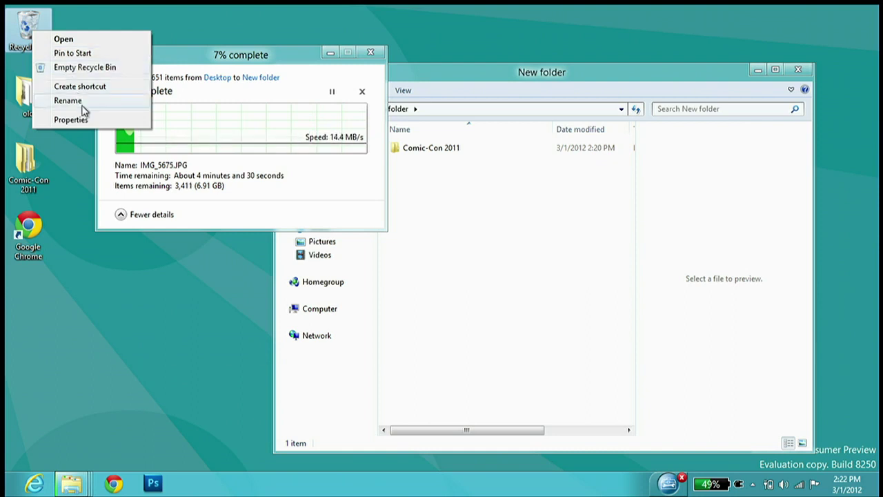
{"action": "left_click", "coordinate": [134, 333]}
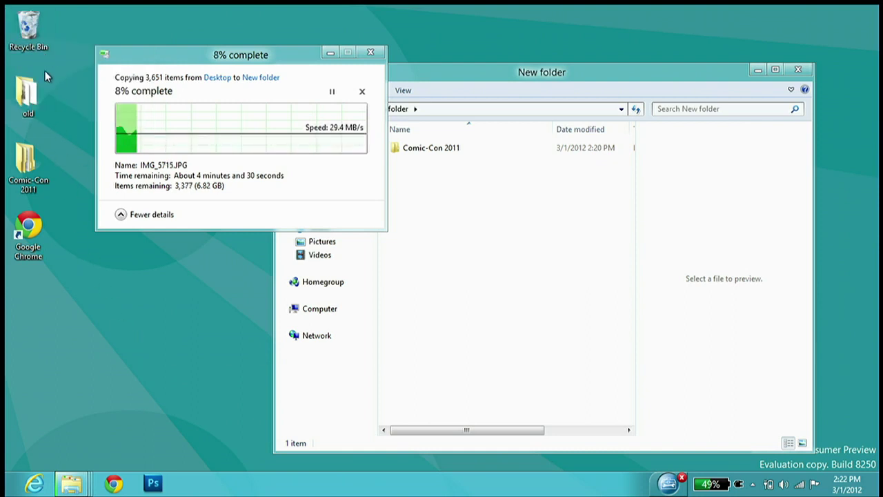
{"action": "right_click", "coordinate": [46, 43]}
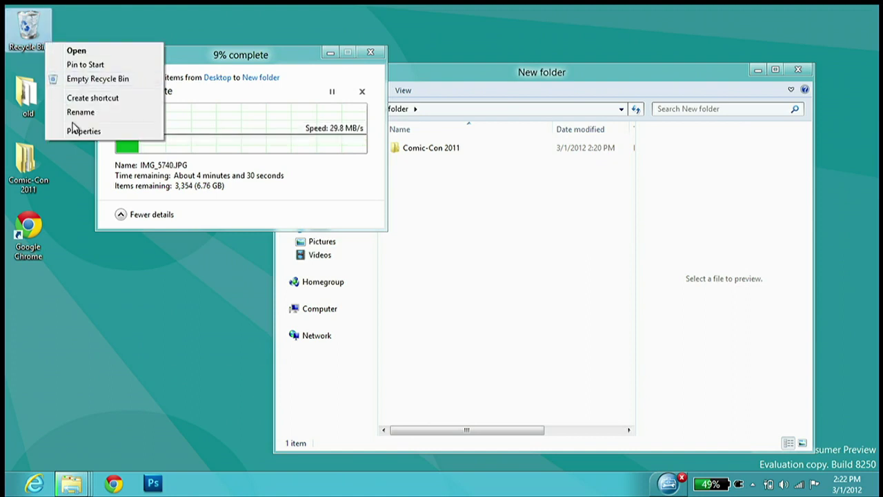
{"action": "left_click", "coordinate": [81, 131]}
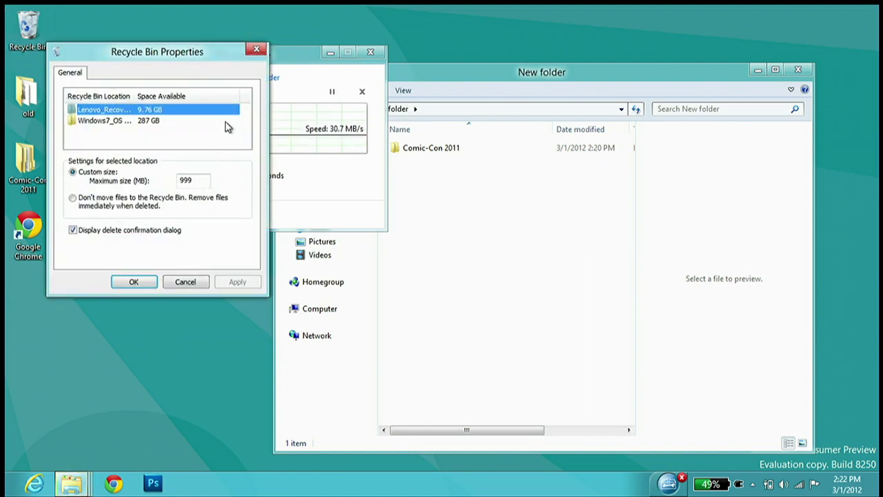
{"action": "left_click", "coordinate": [256, 51]}
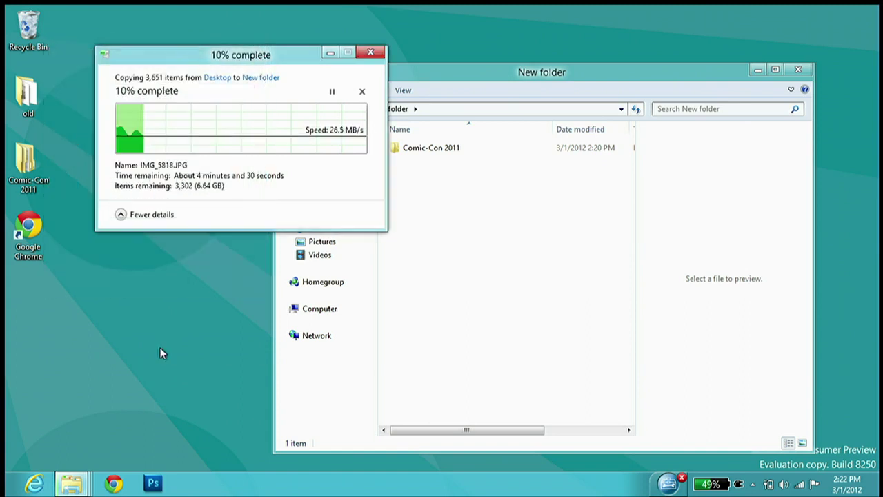
Empty the Recycle Bin, confirm Yes, then cancel the deletion in progress
{"action": "right_click", "coordinate": [151, 325]}
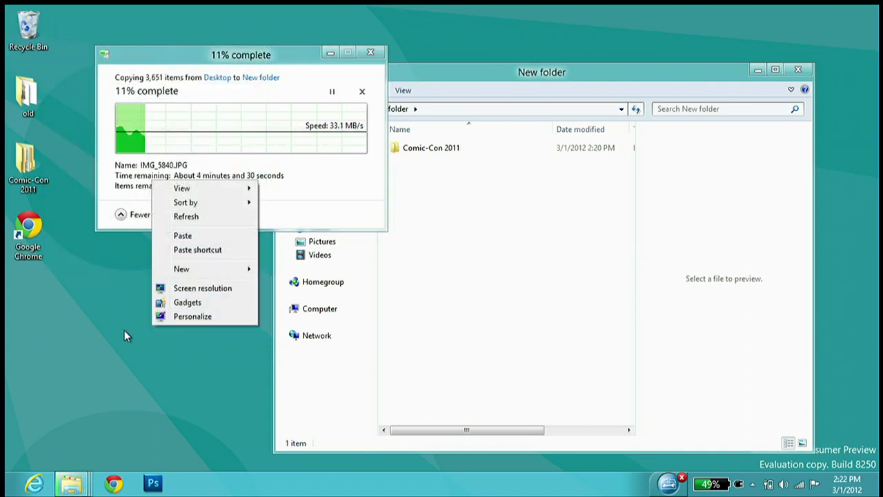
{"action": "left_click", "coordinate": [124, 330]}
{"action": "right_click", "coordinate": [32, 40]}
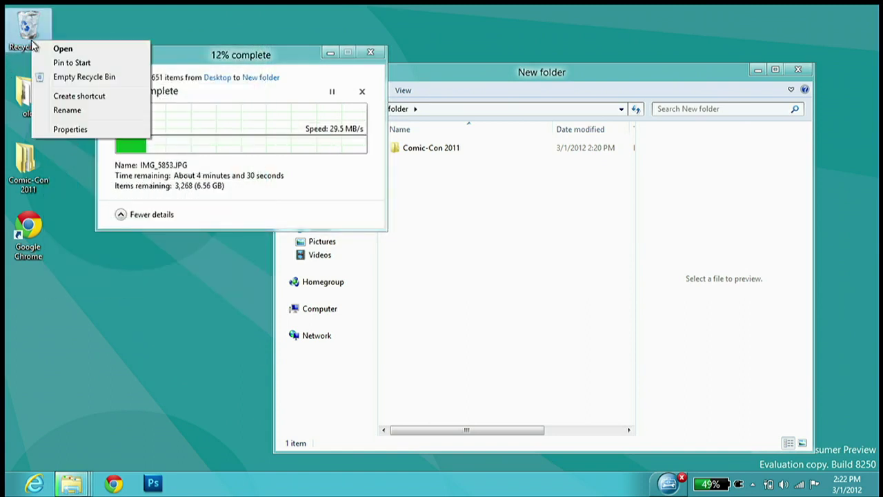
{"action": "left_click", "coordinate": [64, 78]}
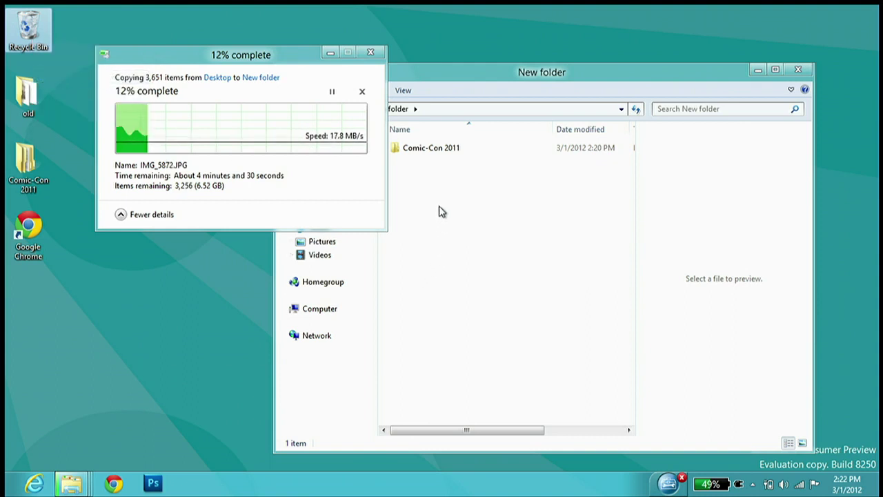
{"action": "left_click", "coordinate": [469, 254]}
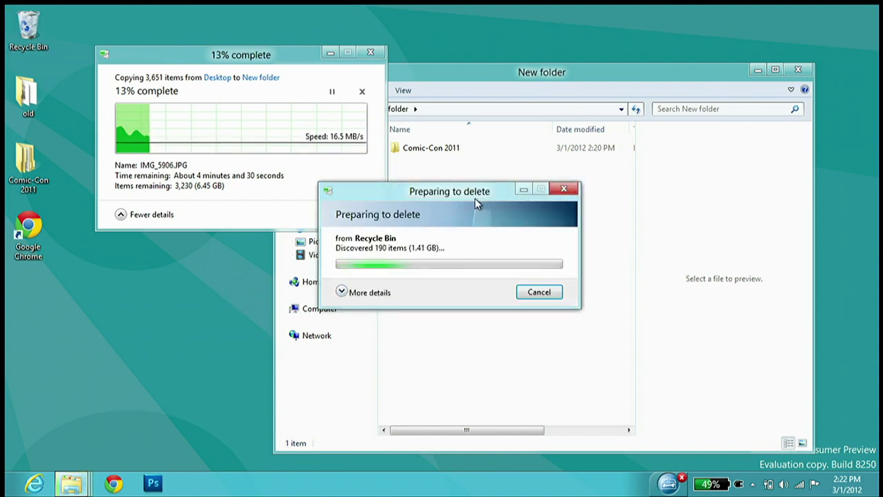
{"action": "left_click_drag", "start_coordinate": [475, 198], "coordinate": [211, 270]}
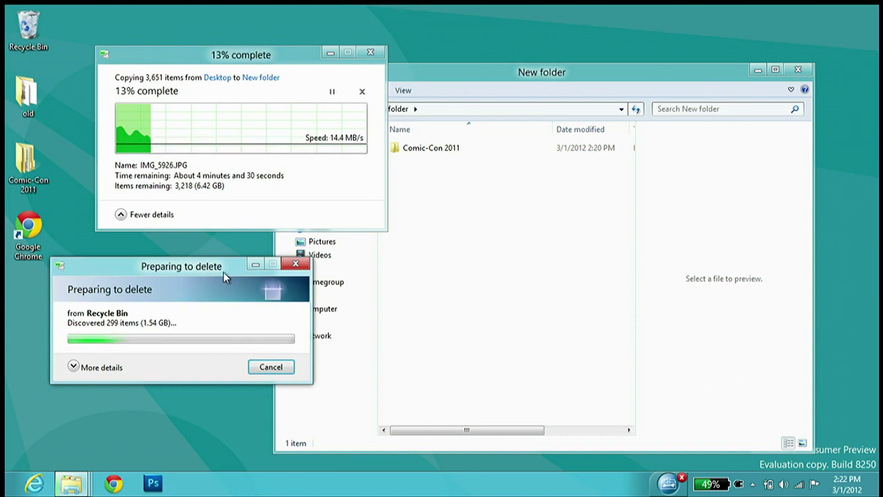
{"action": "left_click", "coordinate": [273, 369]}
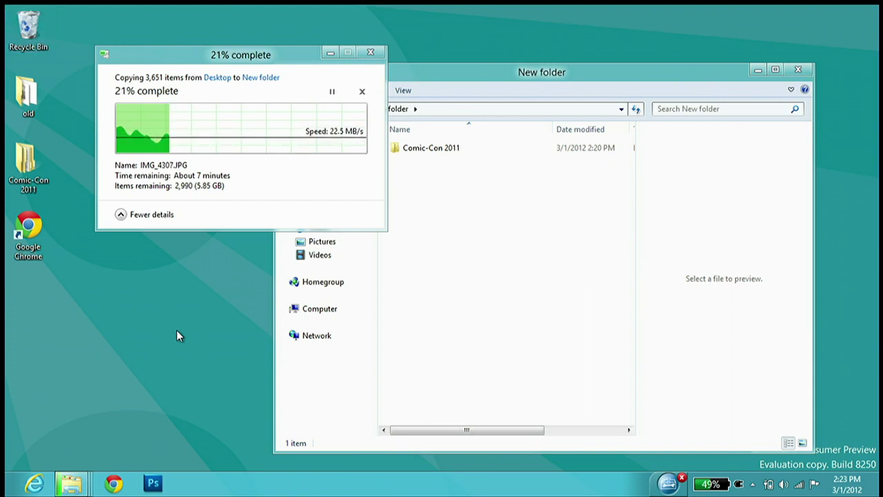
Open a second Explorer window on Libraries by middle-click, close it, and switch to Start
{"action": "right_click", "coordinate": [137, 327]}
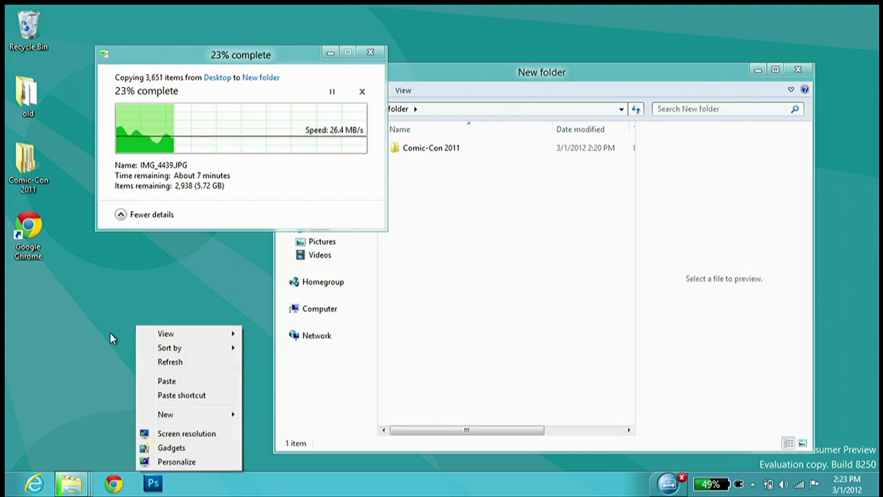
{"action": "left_click", "coordinate": [109, 334]}
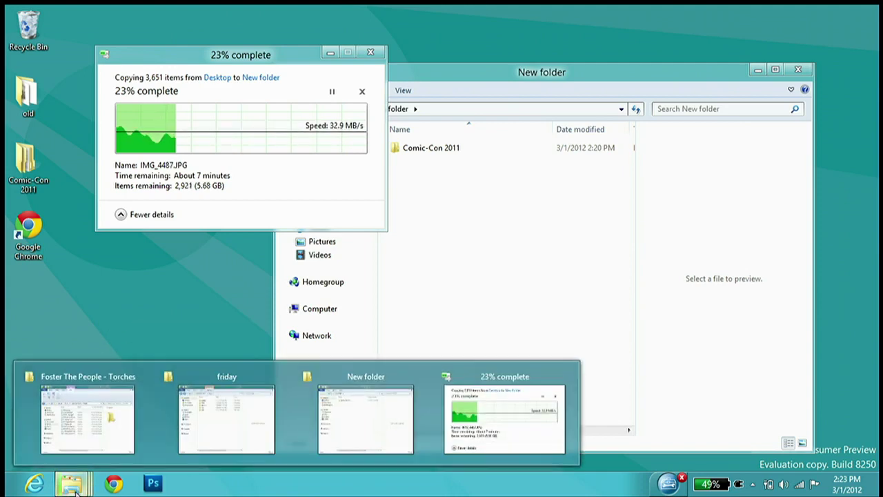
{"action": "middle_click", "coordinate": [74, 486]}
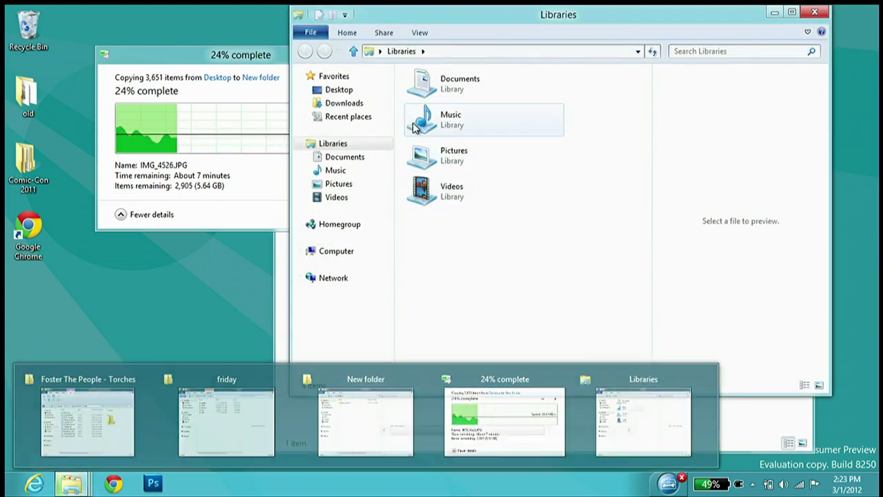
{"action": "left_click_drag", "start_coordinate": [424, 17], "coordinate": [361, 32]}
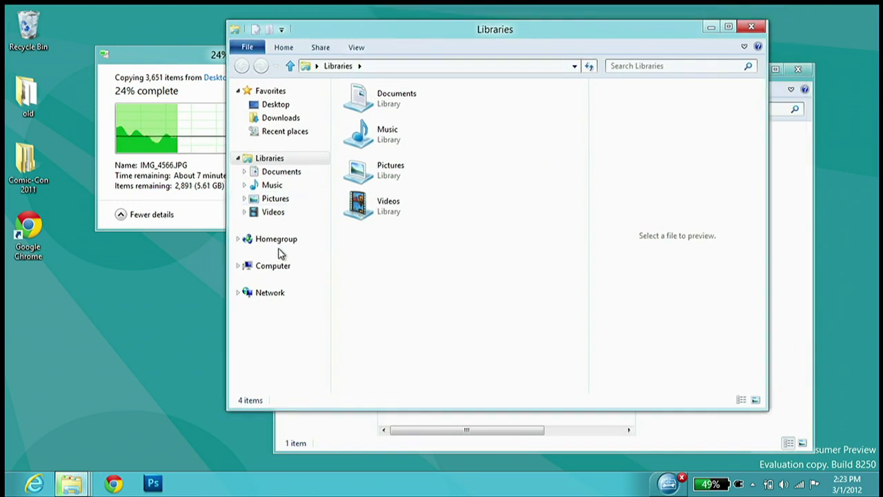
{"action": "left_click", "coordinate": [750, 26]}
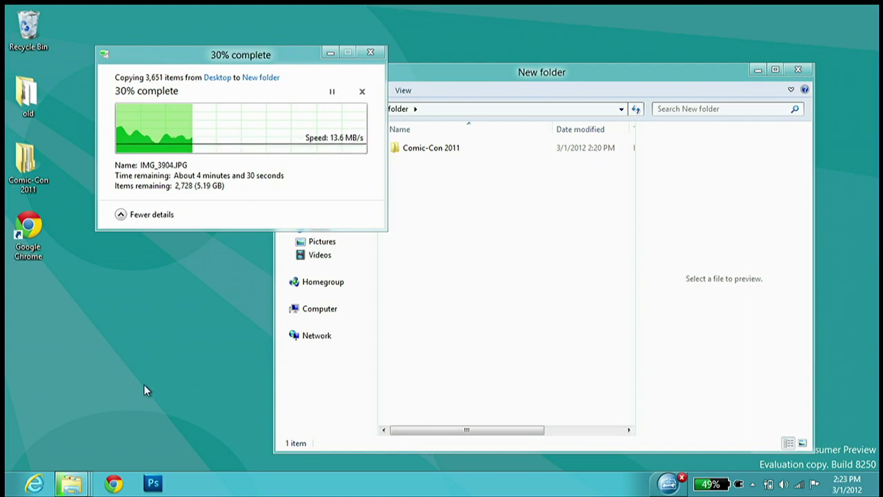
{"action": "mouse_move", "coordinate": [2, 494]}
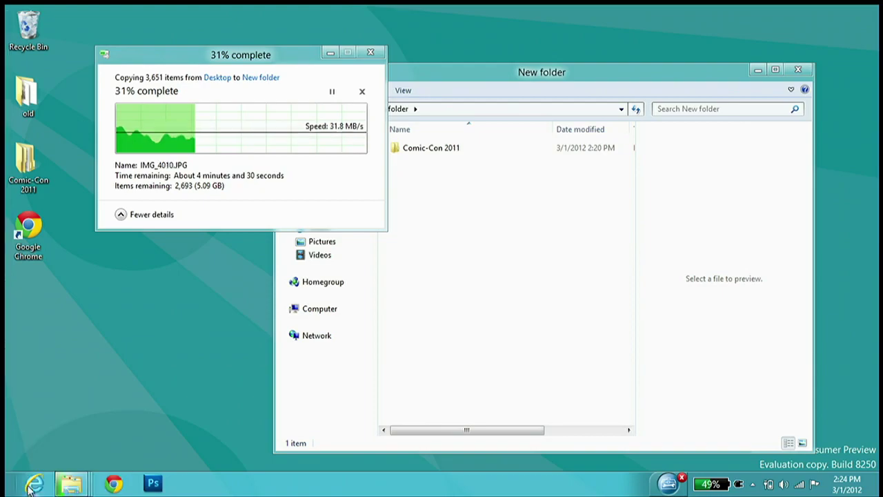
{"action": "key", "text": "super"}
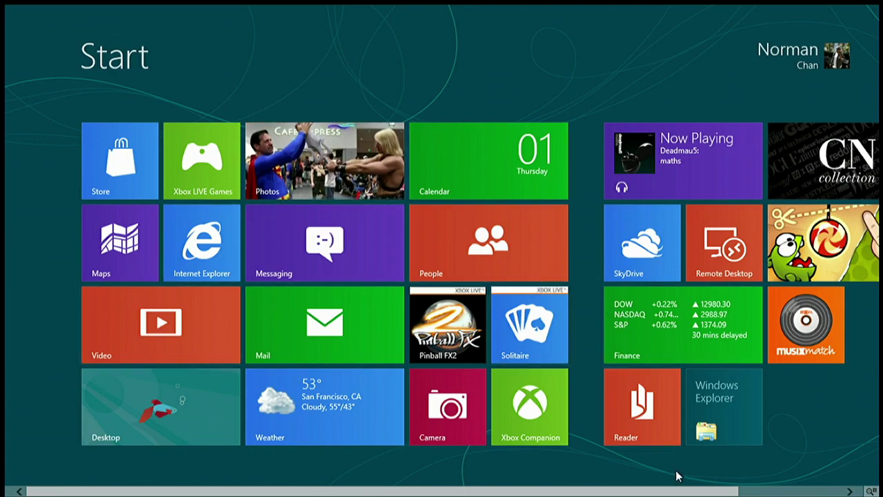
{"action": "scroll", "coordinate": [789, 479], "scroll_direction": "right", "scroll_amount": 3}
{"action": "scroll", "coordinate": [153, 477], "scroll_direction": "left", "scroll_amount": 3}
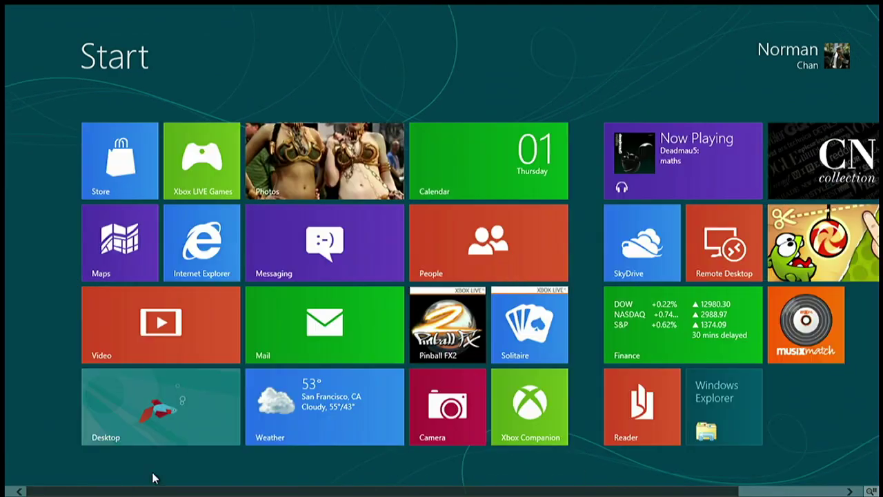
{"action": "scroll", "coordinate": [153, 478], "scroll_direction": "right", "scroll_amount": 3}
{"action": "scroll", "coordinate": [6, 237], "scroll_direction": "left", "scroll_amount": 3}
{"action": "scroll", "coordinate": [6, 237], "scroll_direction": "right", "scroll_amount": 3}
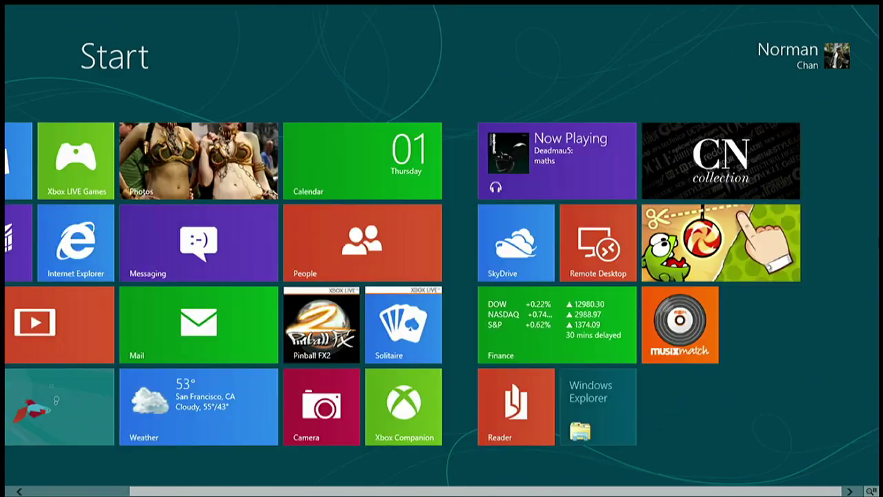
{"action": "scroll", "coordinate": [400, 345], "scroll_direction": "left", "scroll_amount": 3}
{"action": "scroll", "coordinate": [4, 316], "scroll_direction": "right", "scroll_amount": 3}
{"action": "scroll", "coordinate": [4, 315], "scroll_direction": "left", "scroll_amount": 3}
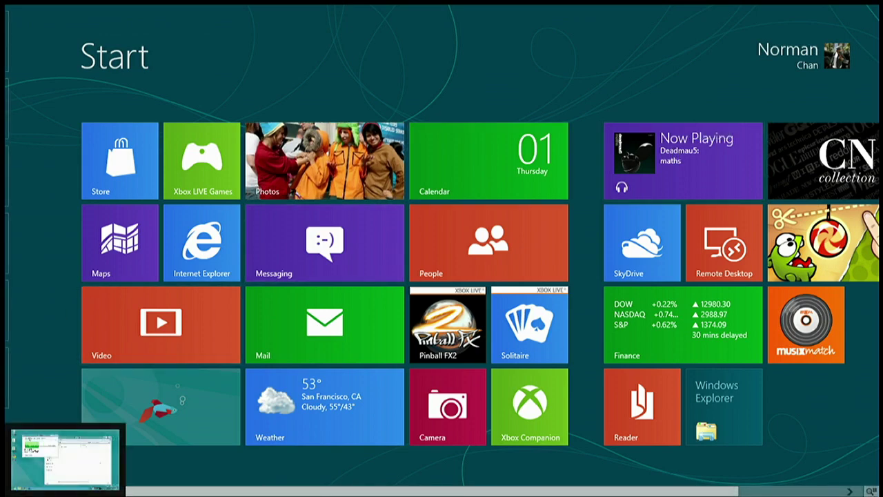
Switch to the desktop via the left-edge switcher, return to Start, then back via the corner
{"action": "mouse_move", "coordinate": [6, 331]}
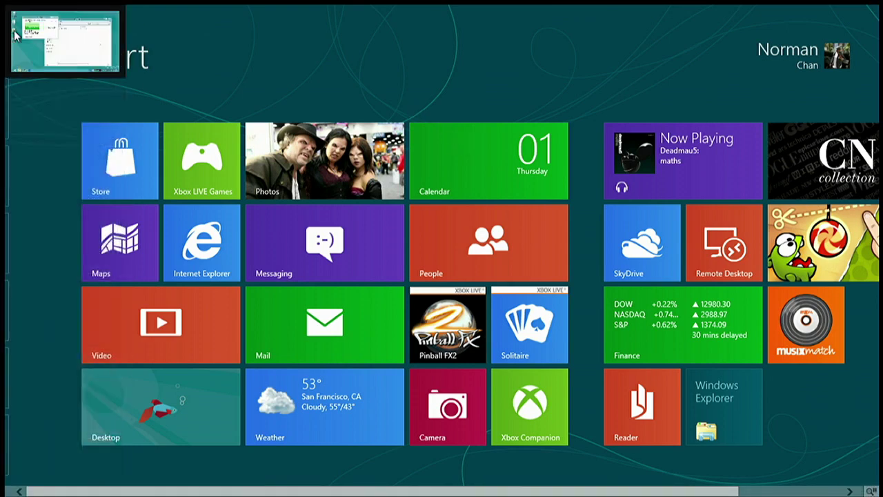
{"action": "mouse_move", "coordinate": [27, 158]}
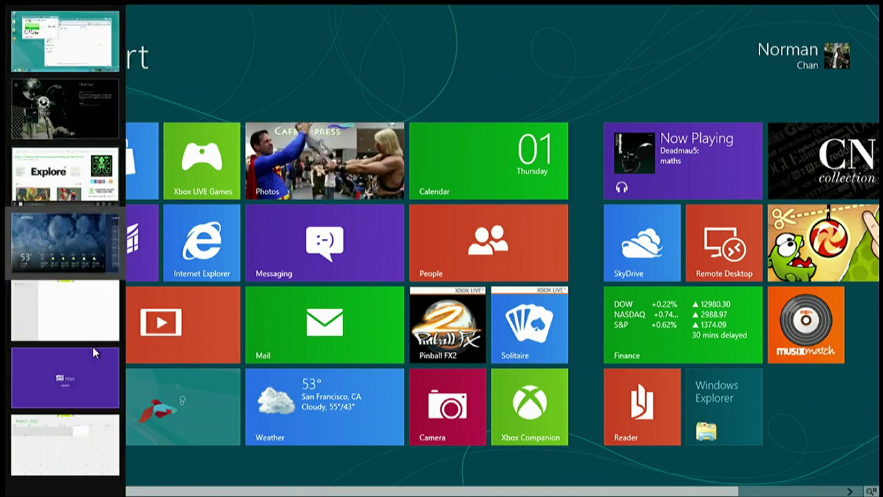
{"action": "mouse_move", "coordinate": [7, 10]}
{"action": "mouse_move", "coordinate": [7, 104]}
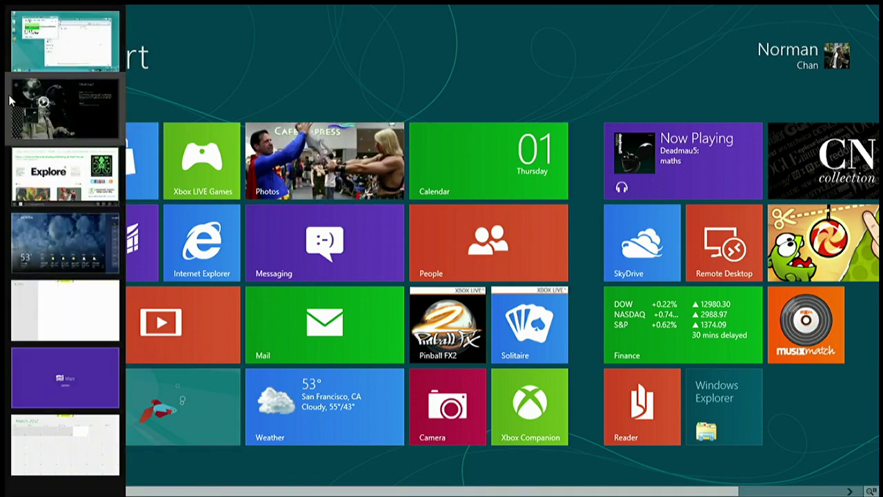
{"action": "left_click", "coordinate": [60, 63]}
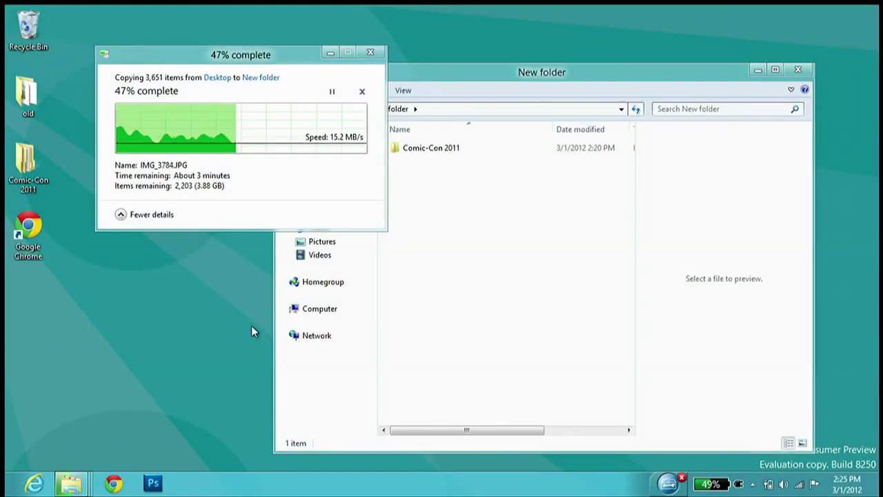
{"action": "left_click", "coordinate": [5, 491]}
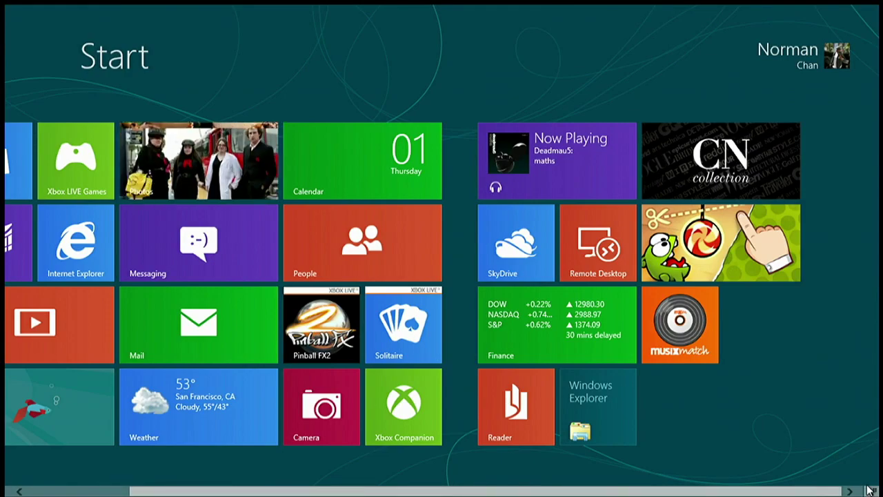
{"action": "mouse_move", "coordinate": [875, 440]}
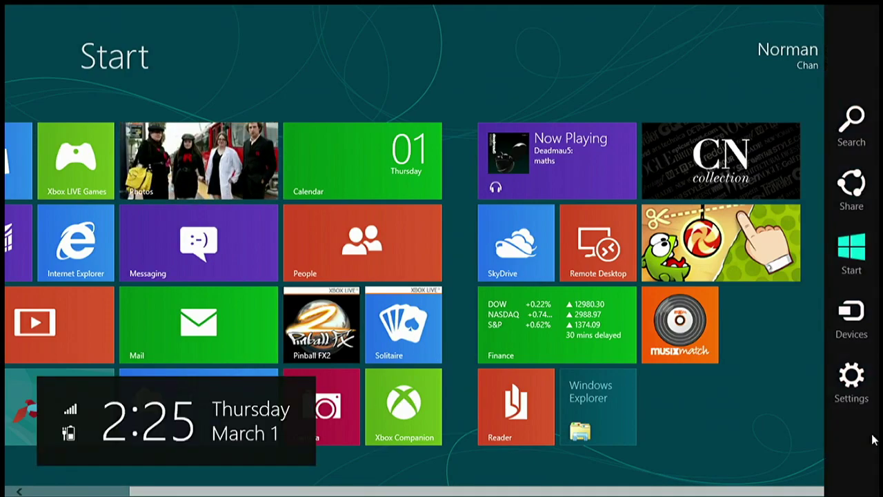
{"action": "left_click", "coordinate": [7, 483]}
List the 2167 conflicting files, try 'Skip files with the same date and size', then cancel the copy
{"action": "mouse_move", "coordinate": [7, 383]}
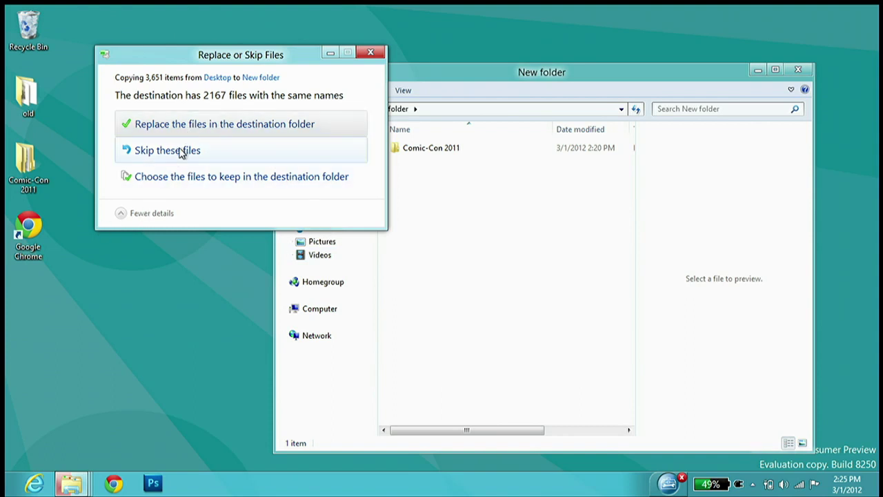
{"action": "left_click", "coordinate": [176, 181]}
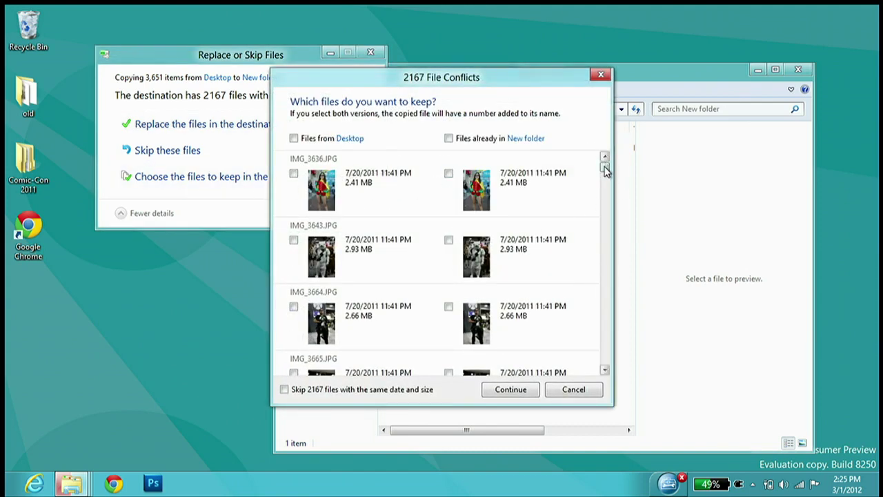
{"action": "left_click_drag", "start_coordinate": [605, 169], "coordinate": [605, 191]}
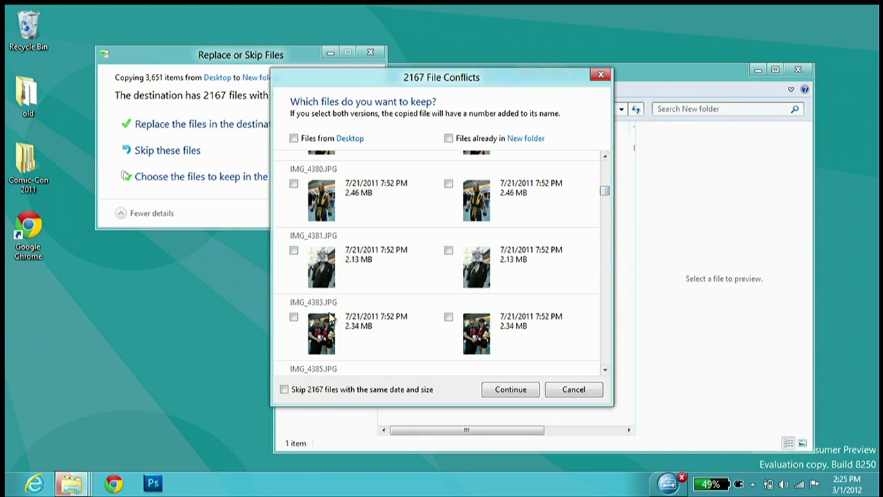
{"action": "left_click", "coordinate": [294, 390]}
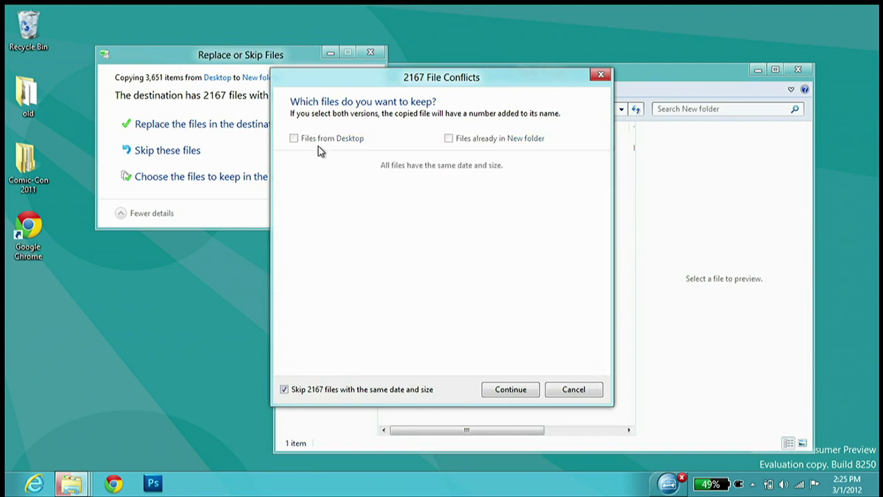
{"action": "left_click", "coordinate": [287, 390]}
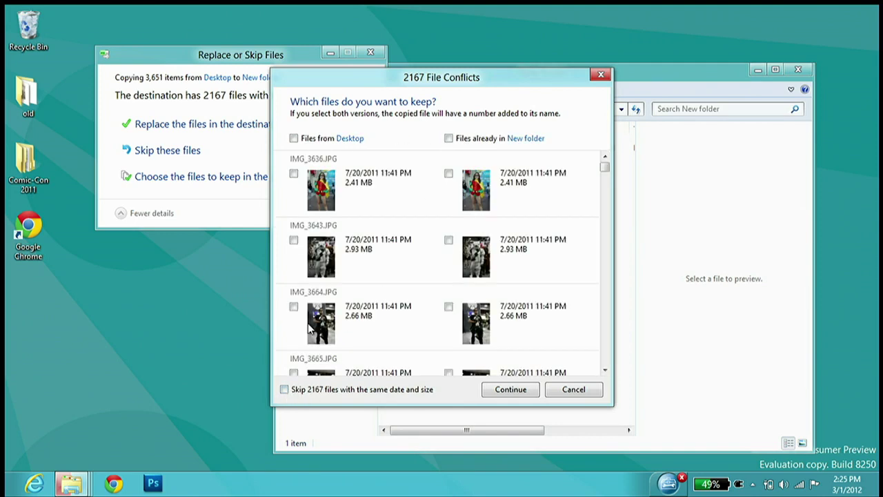
{"action": "left_click", "coordinate": [573, 390]}
{"action": "left_click", "coordinate": [370, 54]}
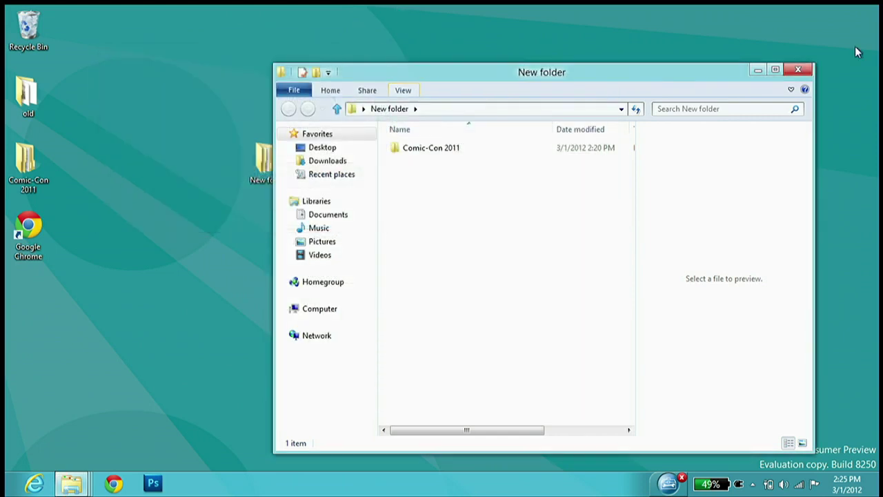
{"action": "left_click", "coordinate": [799, 71]}
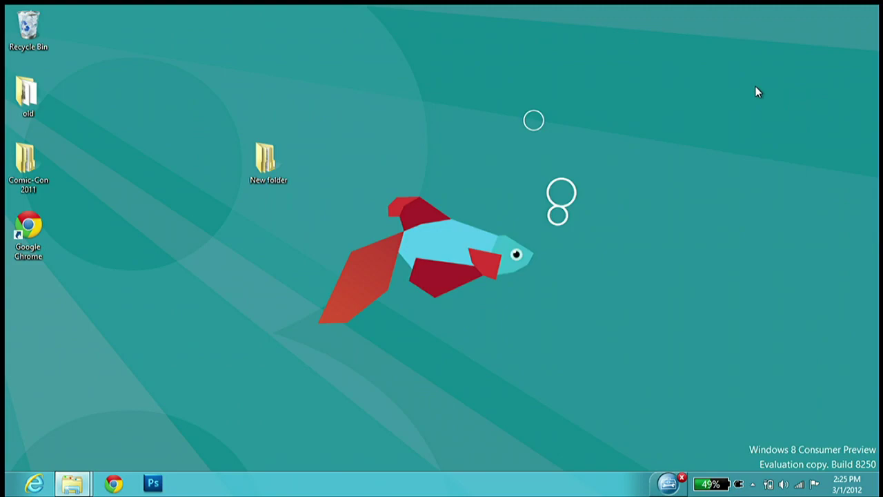
{"action": "key", "text": "super"}
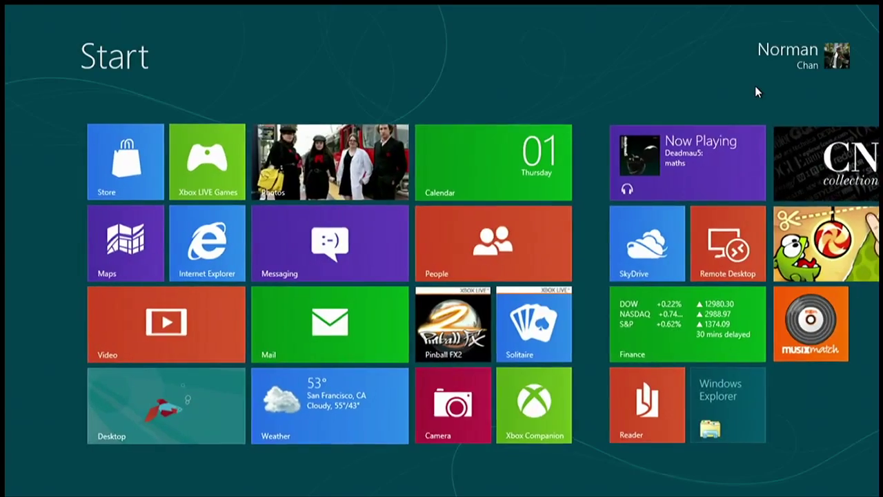
{"action": "mouse_move", "coordinate": [6, 148]}
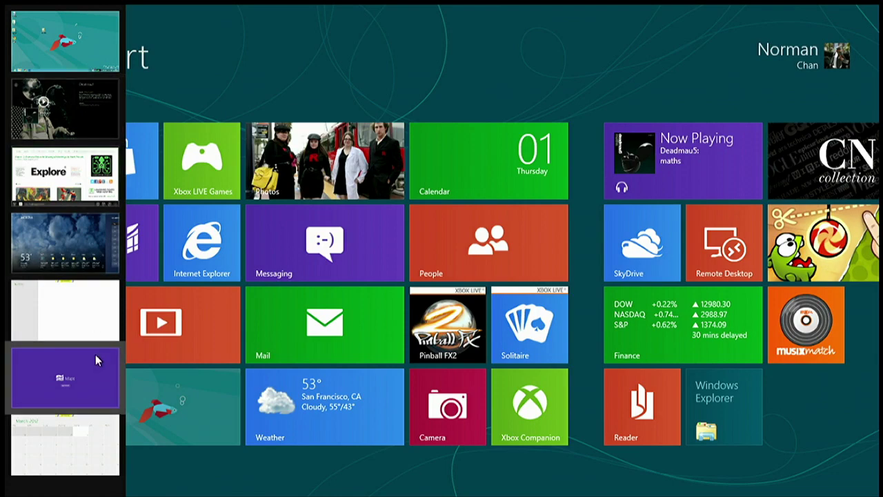
{"action": "left_click", "coordinate": [82, 233]}
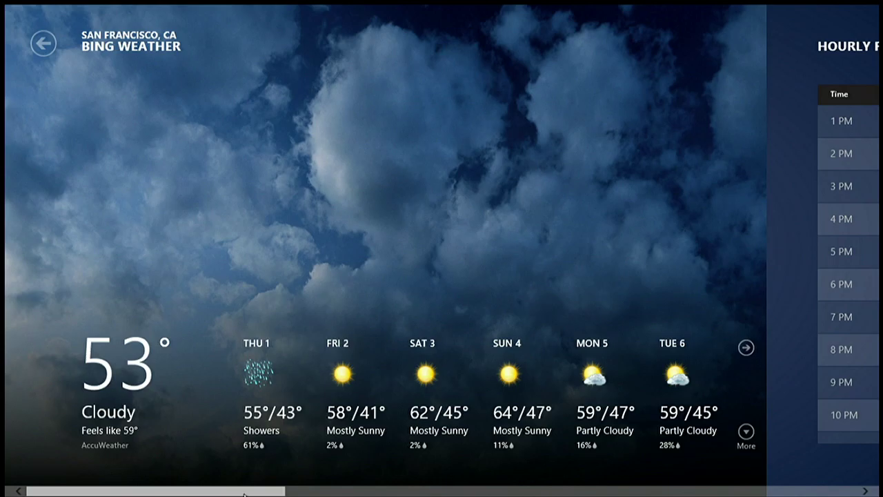
{"action": "key", "text": "super"}
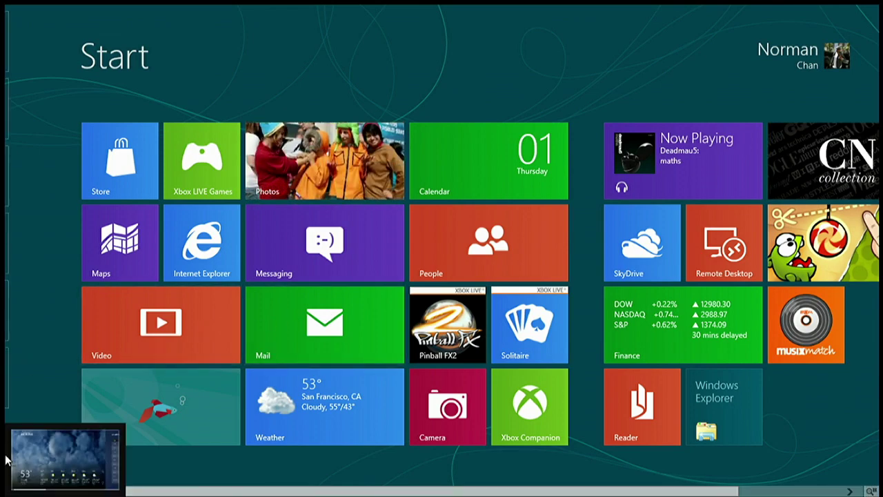
{"action": "mouse_move", "coordinate": [7, 458]}
{"action": "mouse_move", "coordinate": [7, 481]}
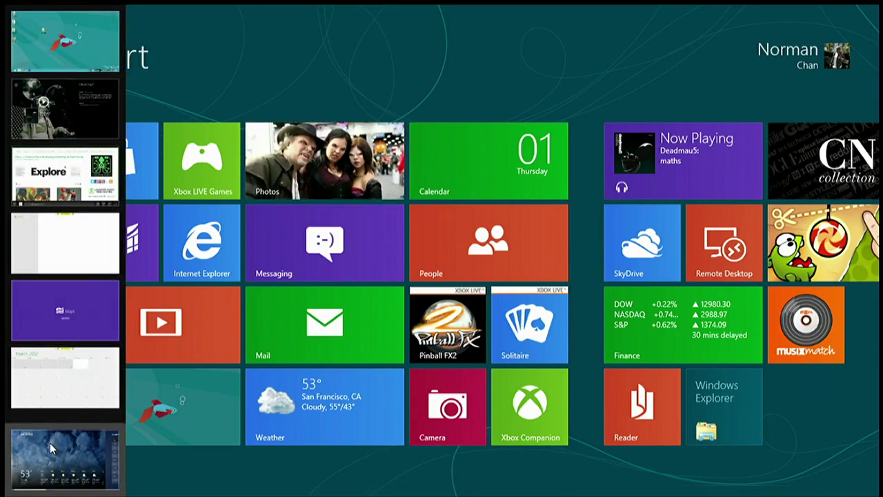
{"action": "left_click", "coordinate": [14, 459]}
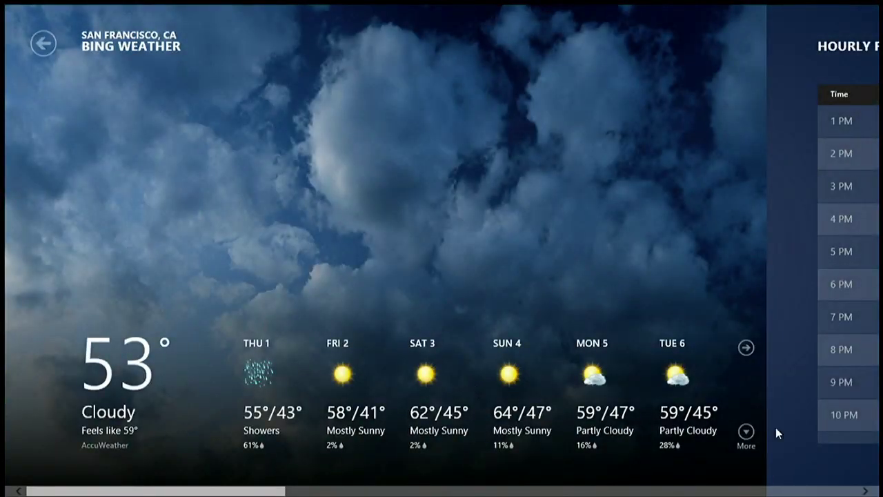
{"action": "mouse_move", "coordinate": [2, 494]}
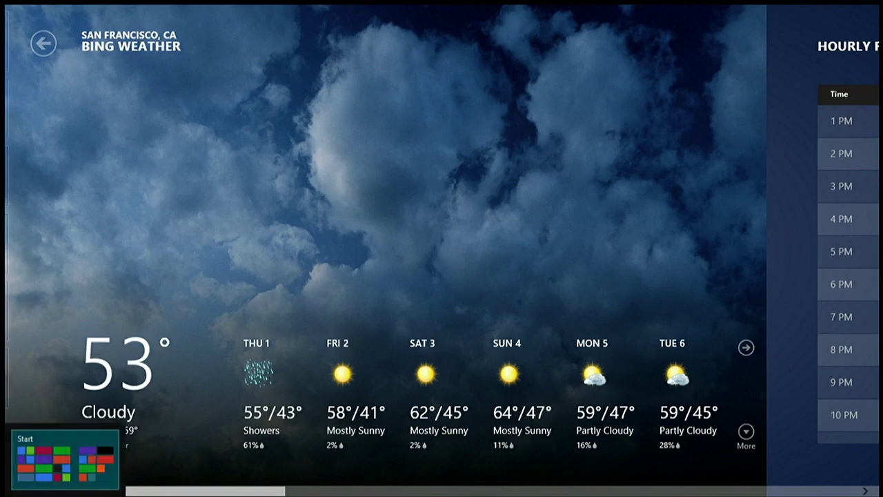
{"action": "left_click_drag", "start_coordinate": [207, 491], "coordinate": [37, 414]}
{"action": "left_click", "coordinate": [2, 494]}
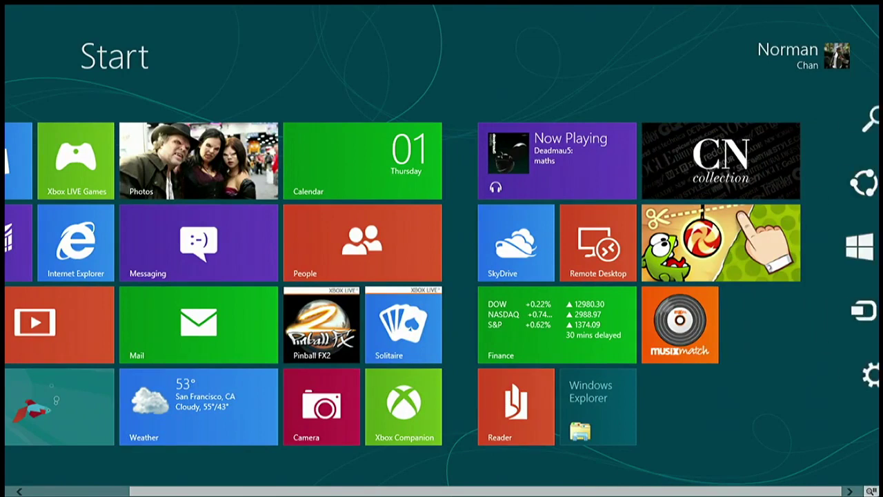
Switch back and forth between the Start screen and the Bing Weather app several times
{"action": "mouse_move", "coordinate": [851, 187]}
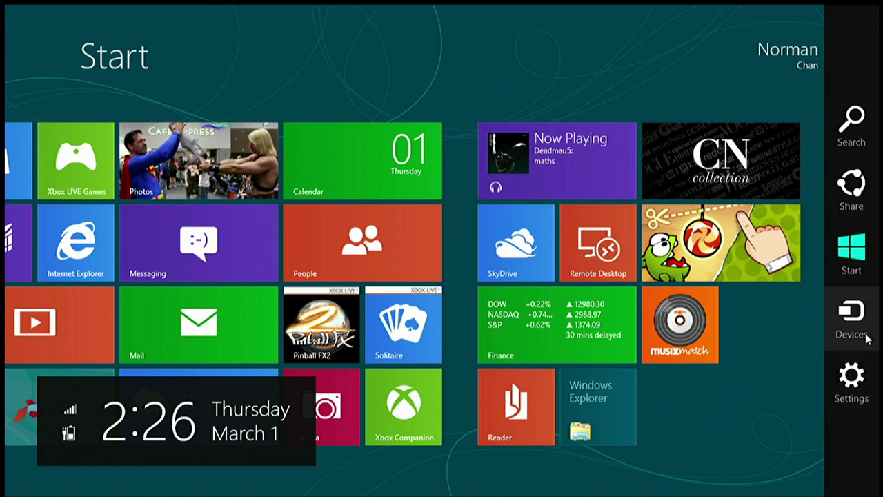
{"action": "left_click", "coordinate": [863, 260]}
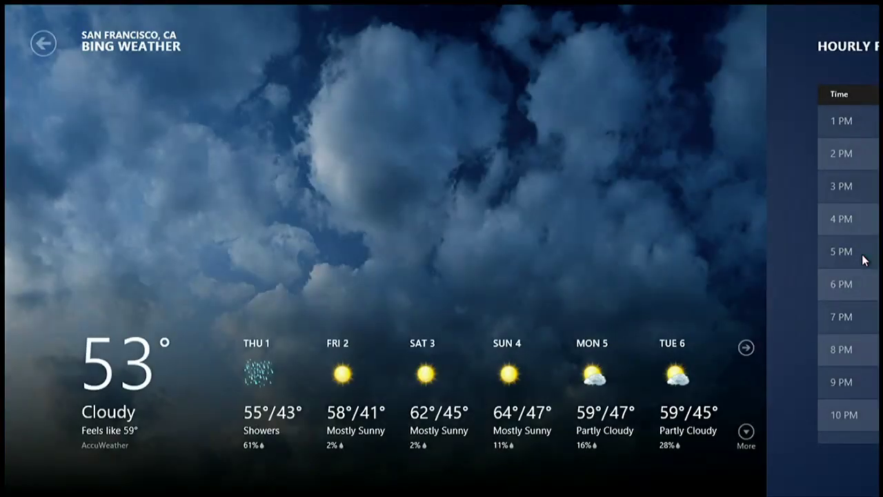
{"action": "left_click", "coordinate": [7, 490]}
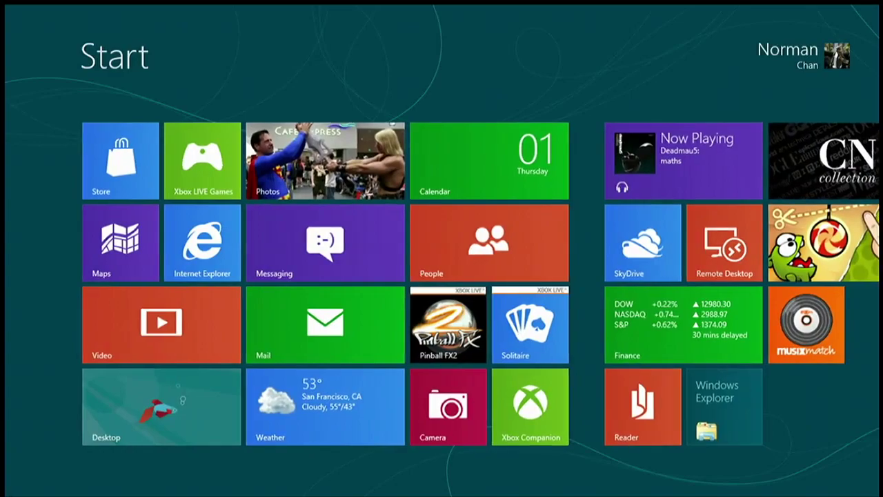
{"action": "key", "text": "super"}
{"action": "key", "text": "super"}
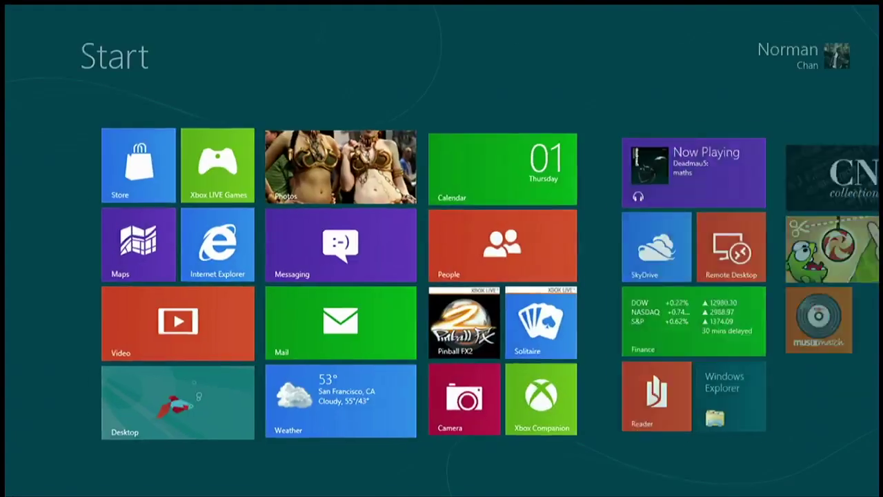
{"action": "key", "text": "super"}
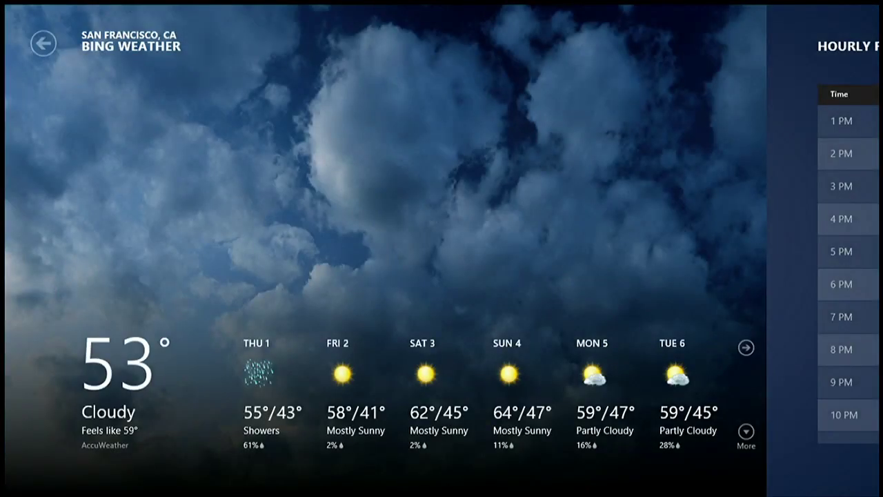
{"action": "key", "text": "super"}
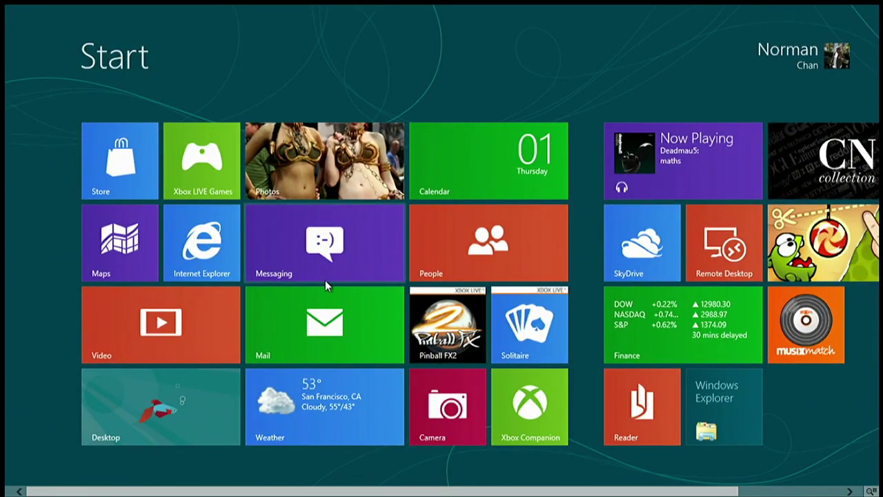
{"action": "key", "text": "super"}
{"action": "mouse_move", "coordinate": [856, 228]}
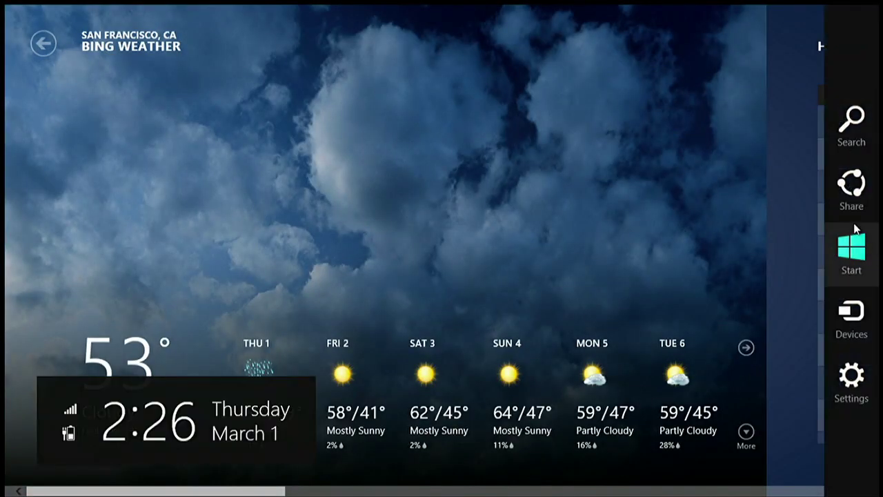
{"action": "left_click", "coordinate": [850, 250]}
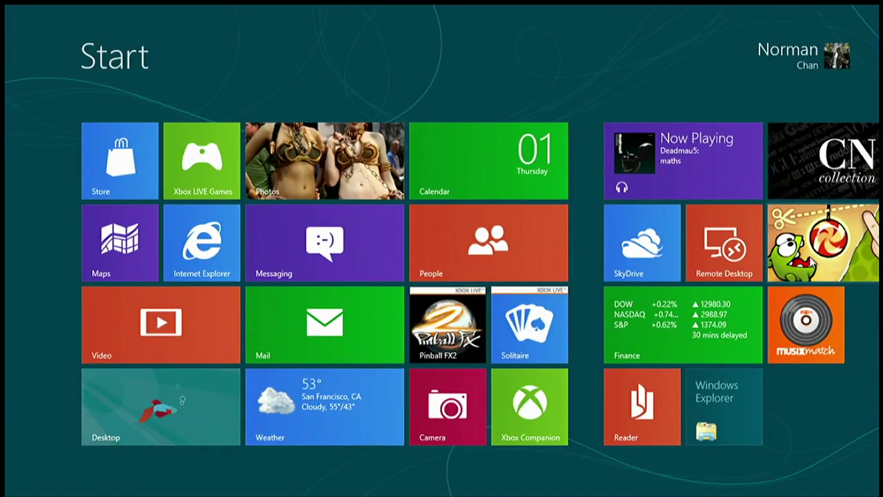
{"action": "mouse_move", "coordinate": [878, 491]}
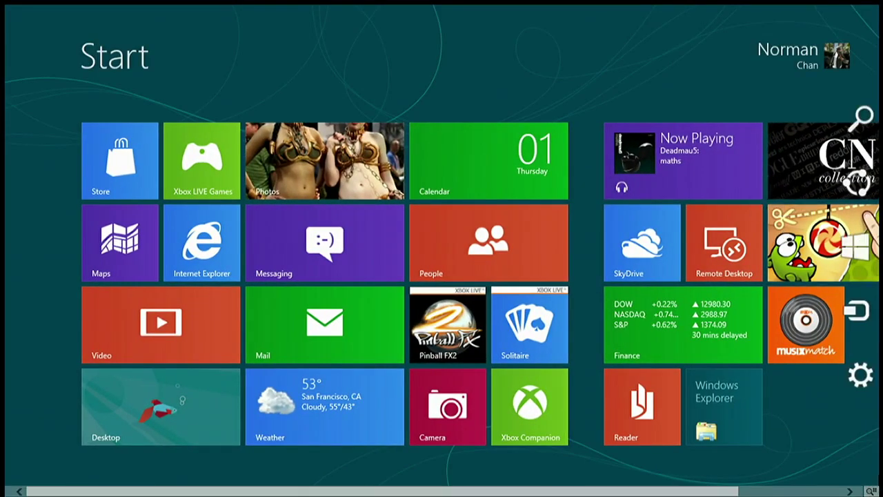
{"action": "left_click", "coordinate": [850, 256]}
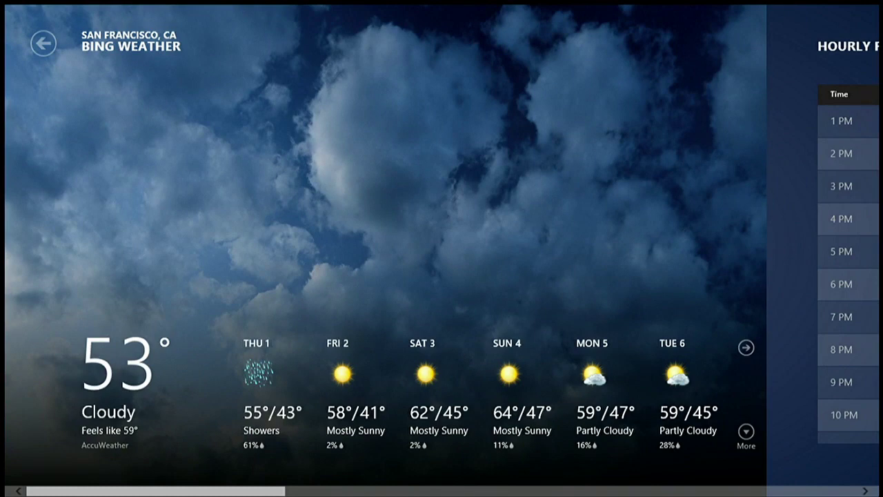
From the Weather app's Settings pane, hide app notifications and go to More PC settings
{"action": "mouse_move", "coordinate": [836, 358]}
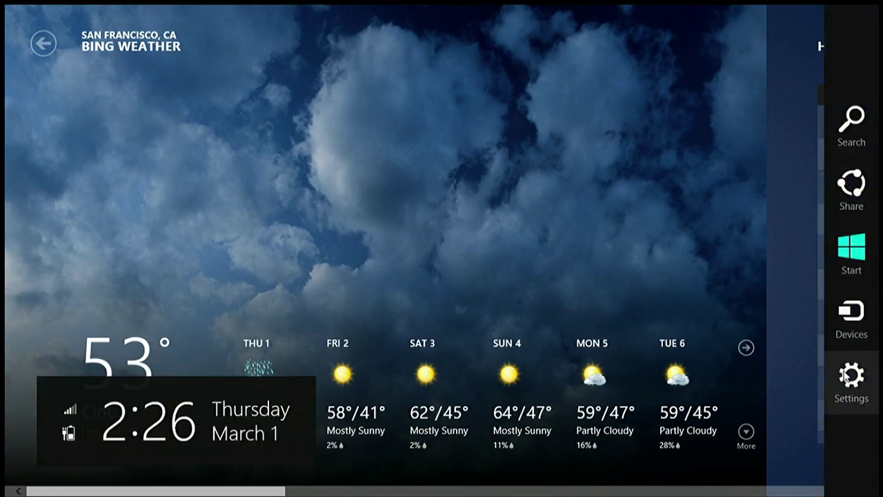
{"action": "left_click", "coordinate": [844, 375]}
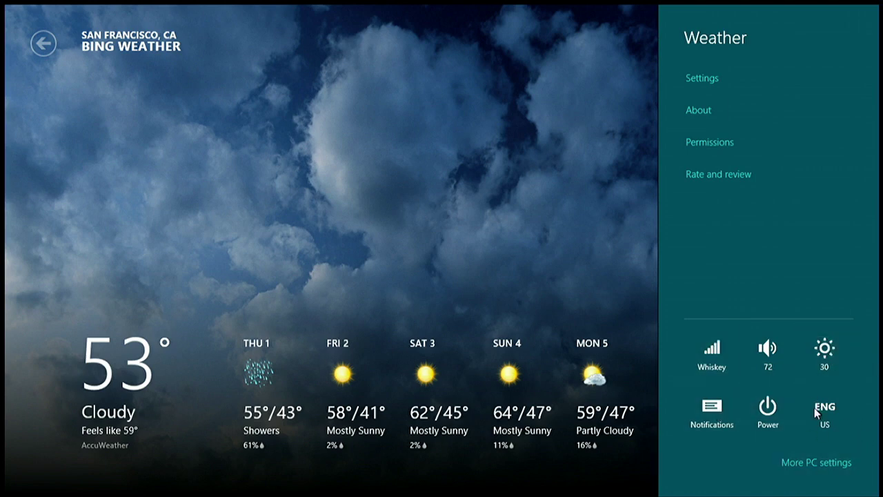
{"action": "left_click", "coordinate": [721, 416]}
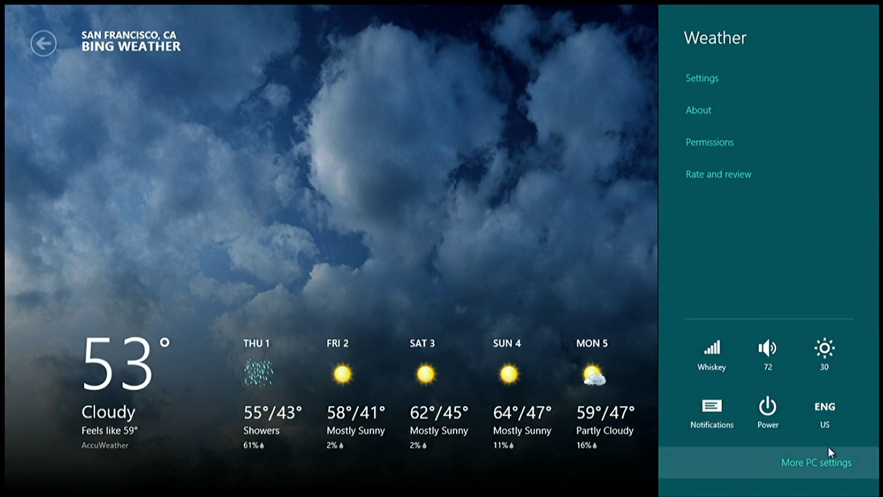
{"action": "left_click", "coordinate": [795, 465]}
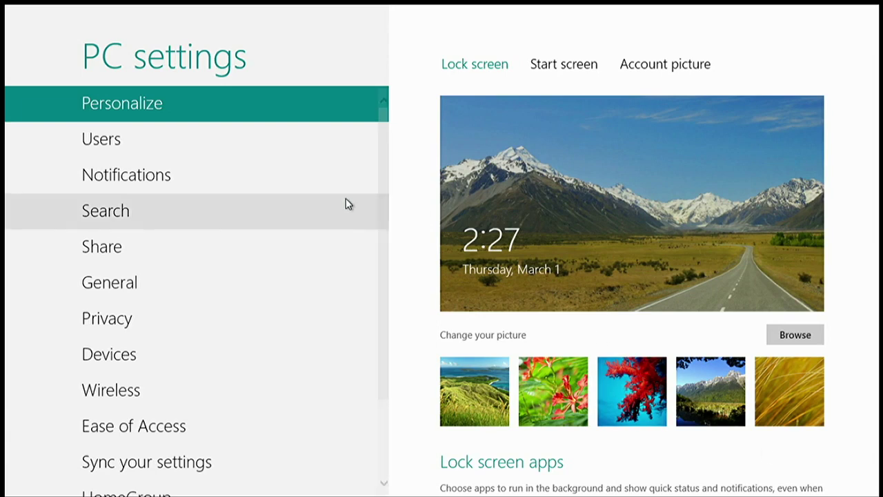
Look over the Search settings page in PC settings
{"action": "left_click", "coordinate": [252, 204]}
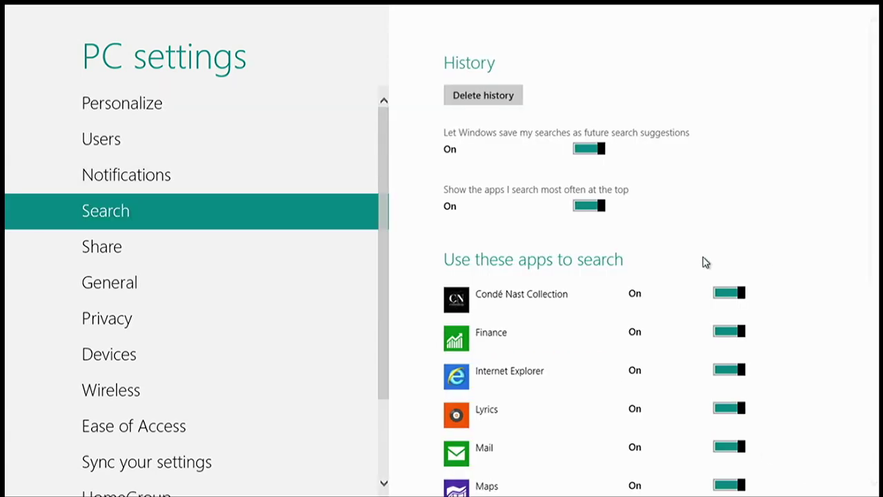
{"action": "scroll", "coordinate": [743, 302], "scroll_direction": "down", "scroll_amount": 5}
{"action": "scroll", "coordinate": [743, 302], "scroll_direction": "up", "scroll_amount": 3}
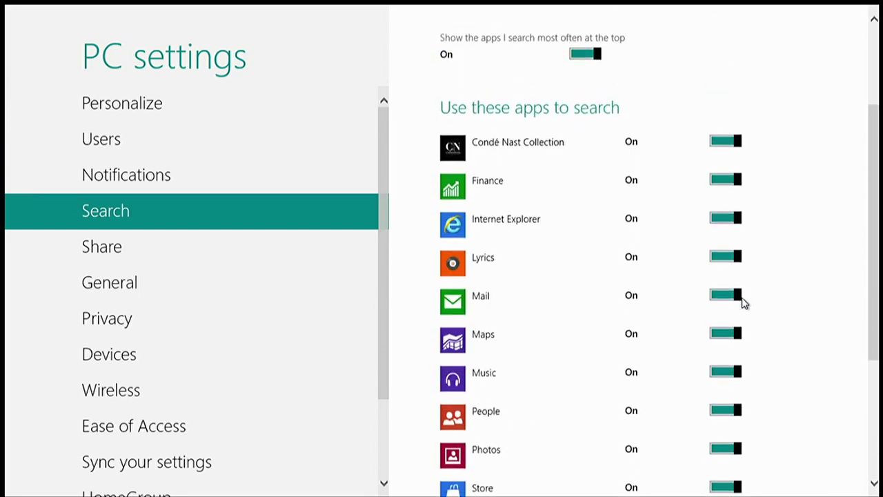
{"action": "scroll", "coordinate": [475, 153], "scroll_direction": "down", "scroll_amount": 3}
{"action": "scroll", "coordinate": [473, 167], "scroll_direction": "up", "scroll_amount": 5}
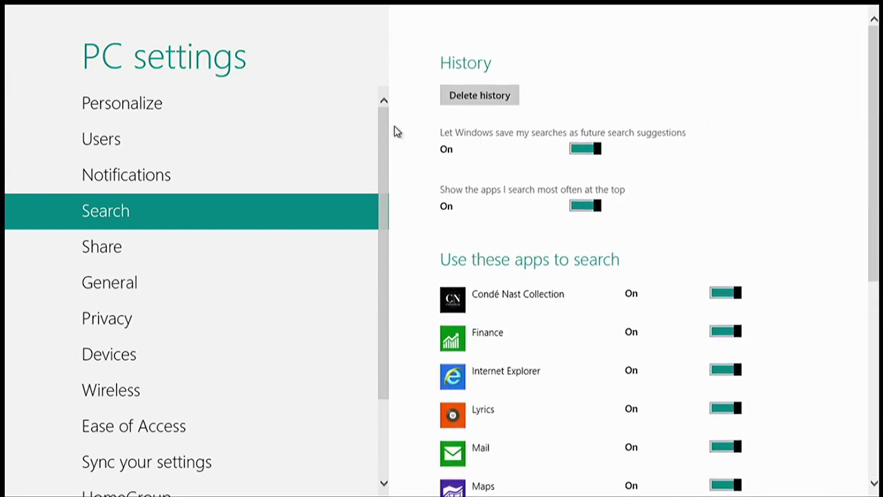
In Personalize, use the third background pattern for Start and view the account picture settings
{"action": "left_click", "coordinate": [249, 116]}
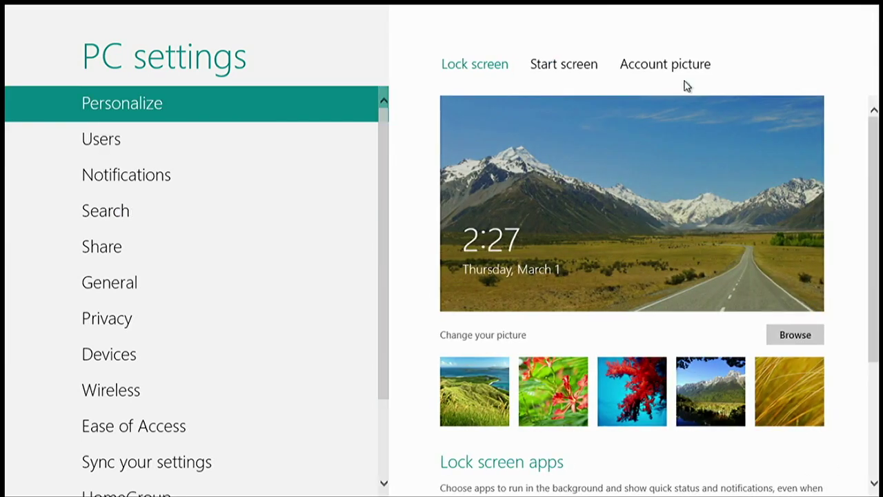
{"action": "left_click", "coordinate": [680, 69]}
{"action": "left_click", "coordinate": [578, 69]}
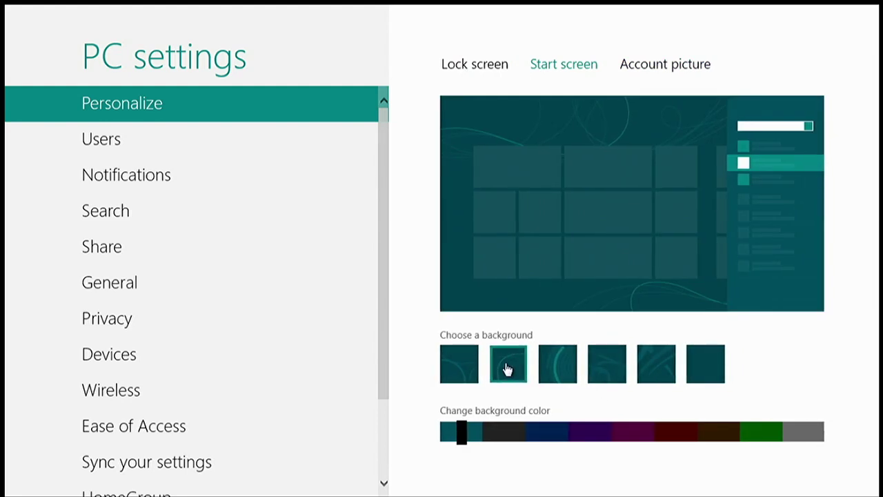
{"action": "left_click", "coordinate": [563, 370]}
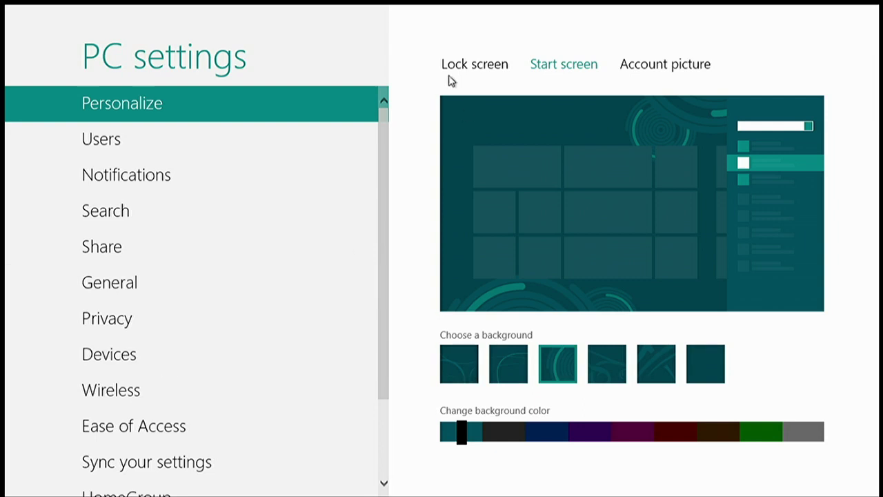
{"action": "left_click", "coordinate": [625, 69]}
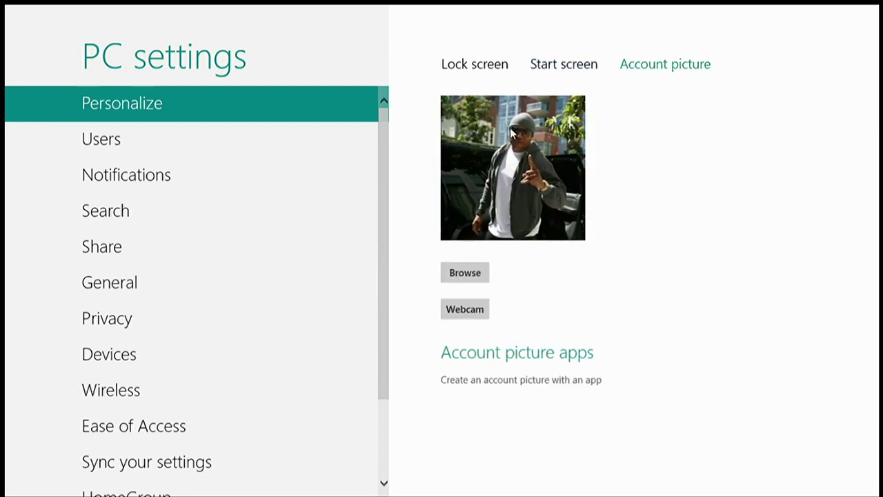
Browse the Notifications, Search and General settings, then bring up the Devices page
{"action": "left_click", "coordinate": [339, 179]}
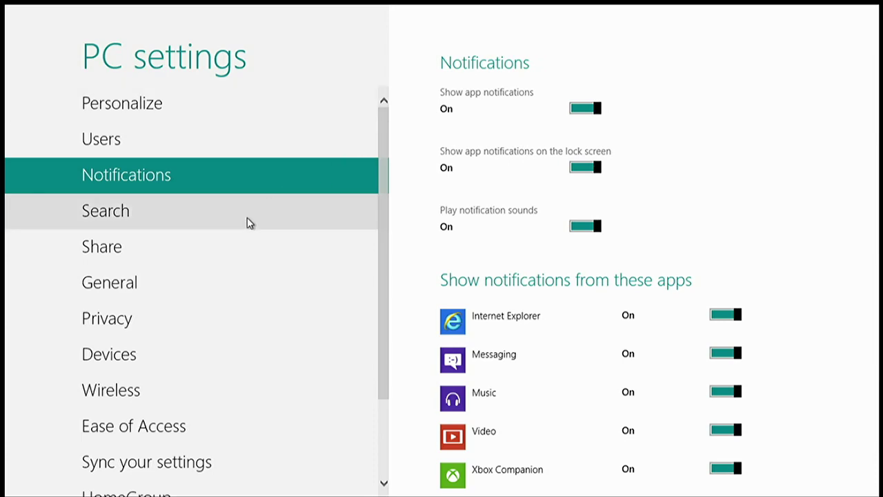
{"action": "left_click", "coordinate": [324, 228]}
{"action": "scroll", "coordinate": [447, 268], "scroll_direction": "down", "scroll_amount": 5}
{"action": "scroll", "coordinate": [447, 268], "scroll_direction": "up", "scroll_amount": 5}
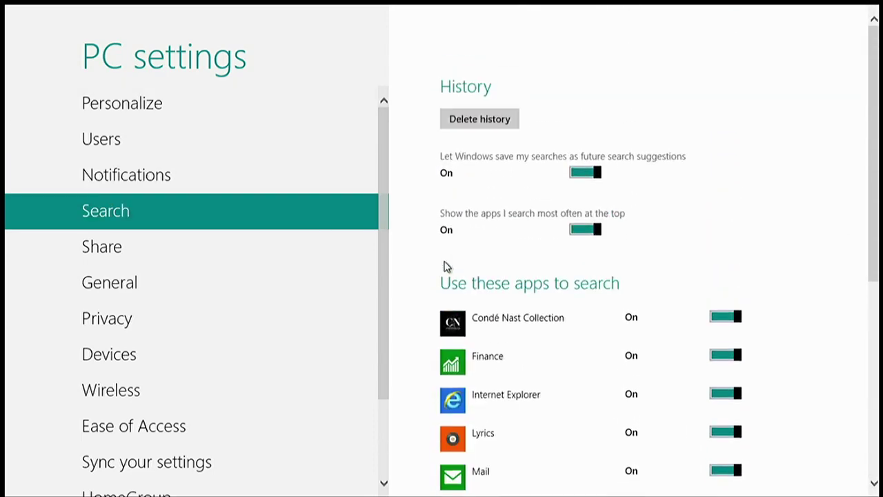
{"action": "left_click", "coordinate": [283, 297]}
{"action": "scroll", "coordinate": [495, 255], "scroll_direction": "down", "scroll_amount": 5}
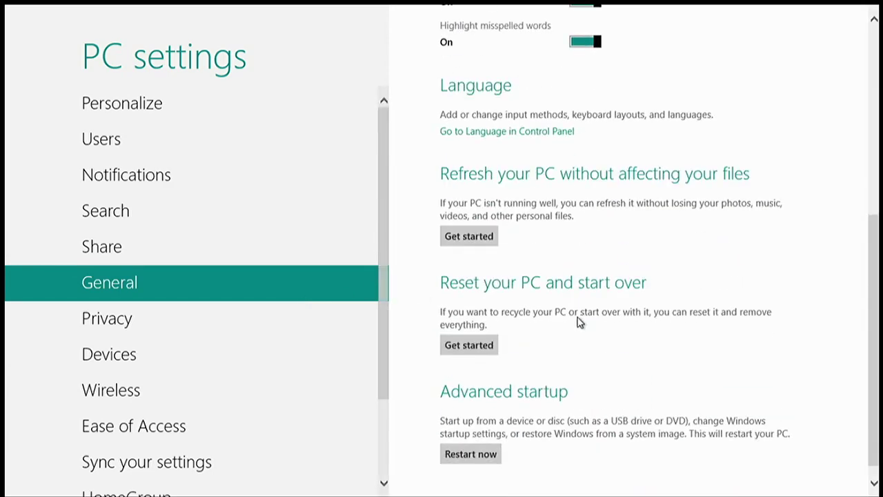
{"action": "scroll", "coordinate": [566, 328], "scroll_direction": "up", "scroll_amount": 5}
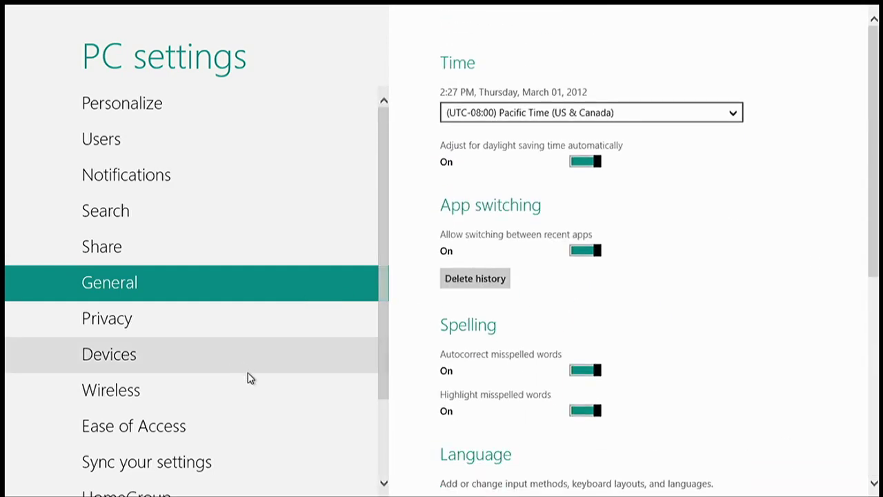
{"action": "scroll", "coordinate": [234, 367], "scroll_direction": "down", "scroll_amount": 2}
{"action": "scroll", "coordinate": [235, 367], "scroll_direction": "down", "scroll_amount": 1}
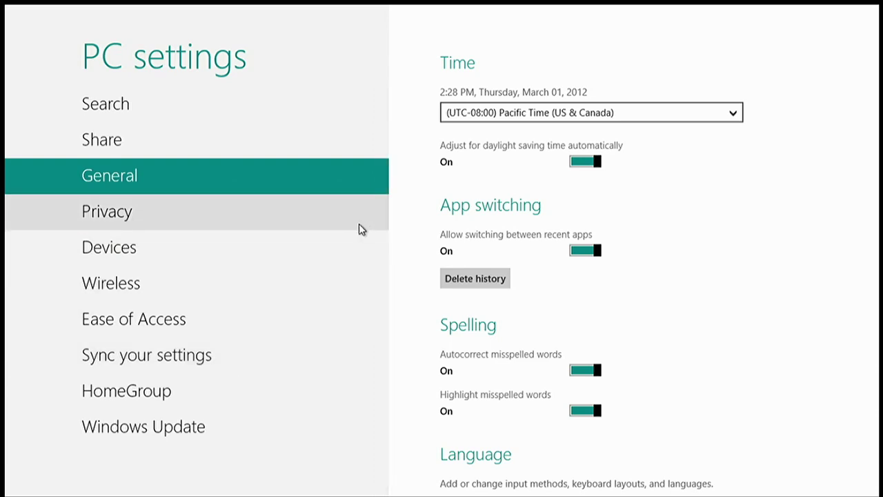
{"action": "left_click", "coordinate": [347, 243]}
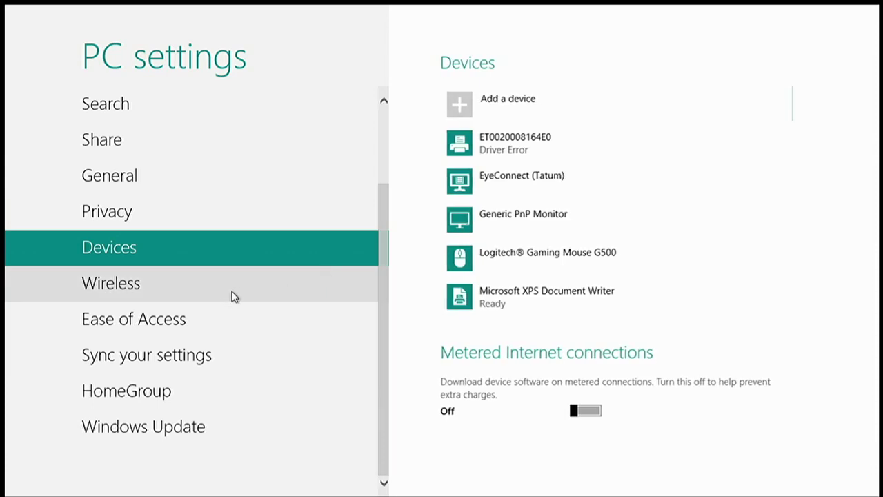
Turn metered-connection device downloads on and back off on the Devices page
{"action": "left_click", "coordinate": [147, 289]}
{"action": "left_click", "coordinate": [243, 257]}
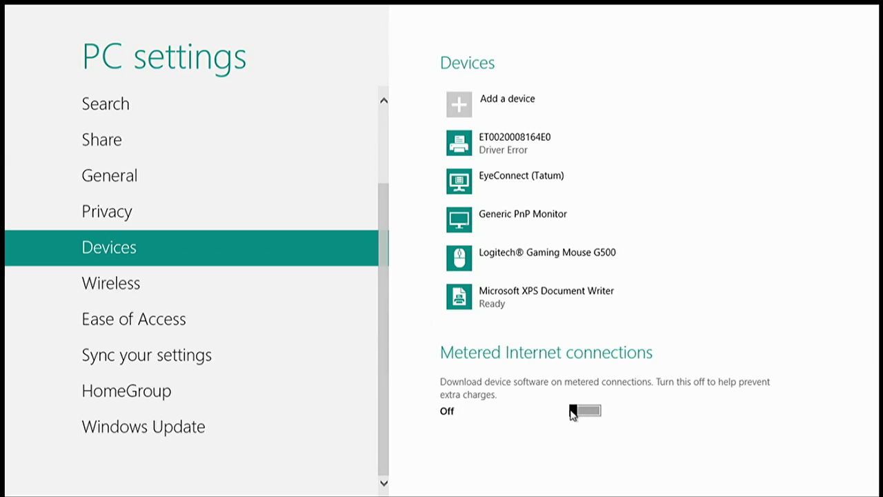
{"action": "left_click", "coordinate": [585, 412]}
{"action": "left_click", "coordinate": [584, 412]}
Turn Airplane mode on and back off on the Wireless page
{"action": "left_click", "coordinate": [322, 301]}
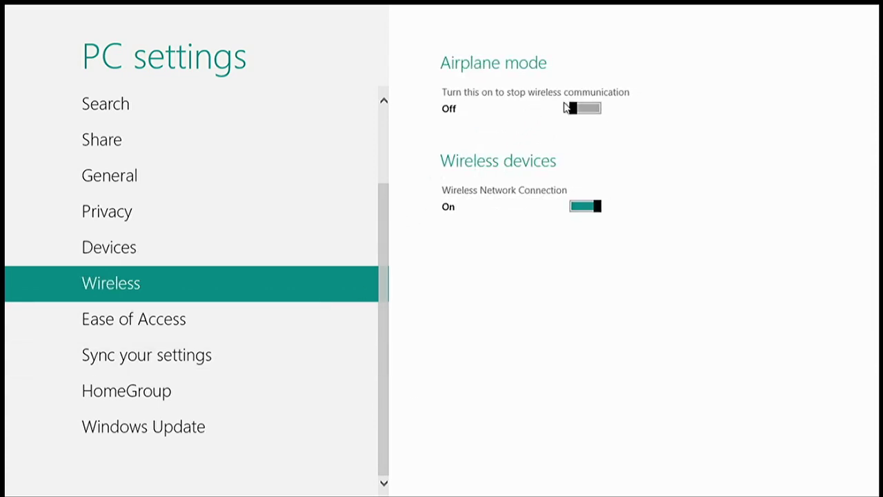
{"action": "left_click", "coordinate": [574, 114]}
{"action": "left_click", "coordinate": [581, 114]}
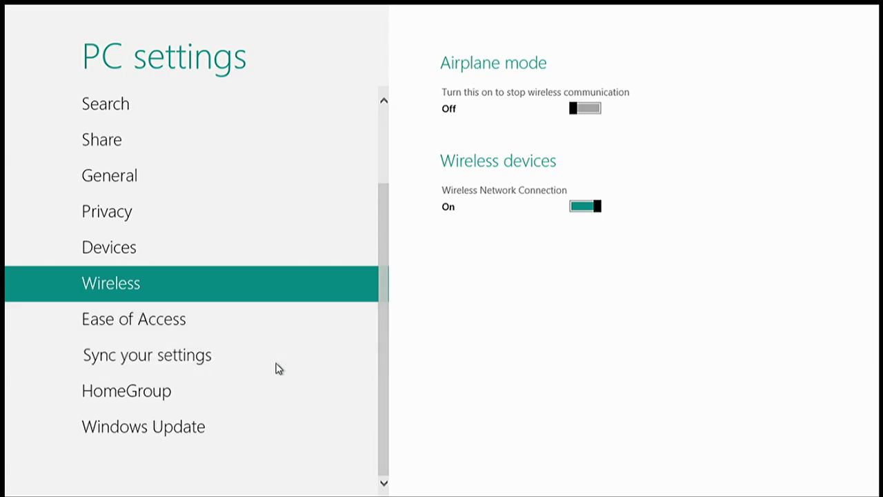
Scroll through the Sync your settings page, then return to the Start screen
{"action": "left_click", "coordinate": [278, 367]}
{"action": "scroll", "coordinate": [648, 292], "scroll_direction": "down", "scroll_amount": 5}
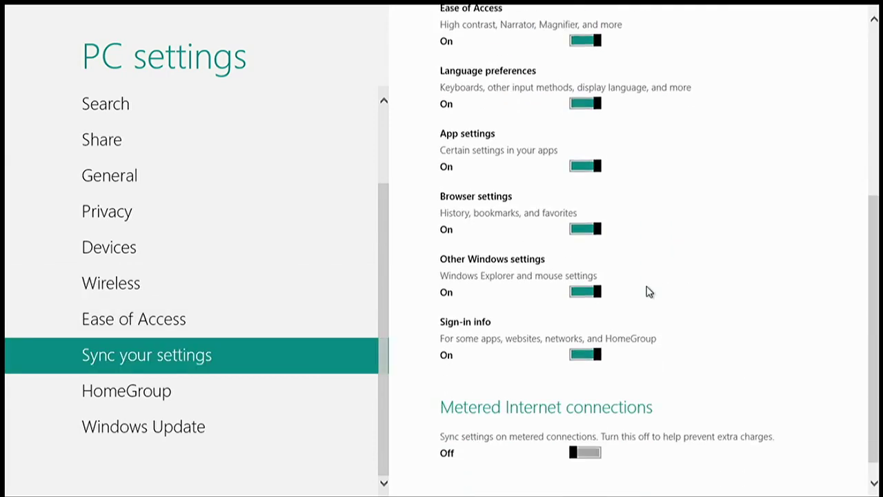
{"action": "scroll", "coordinate": [649, 292], "scroll_direction": "up", "scroll_amount": 5}
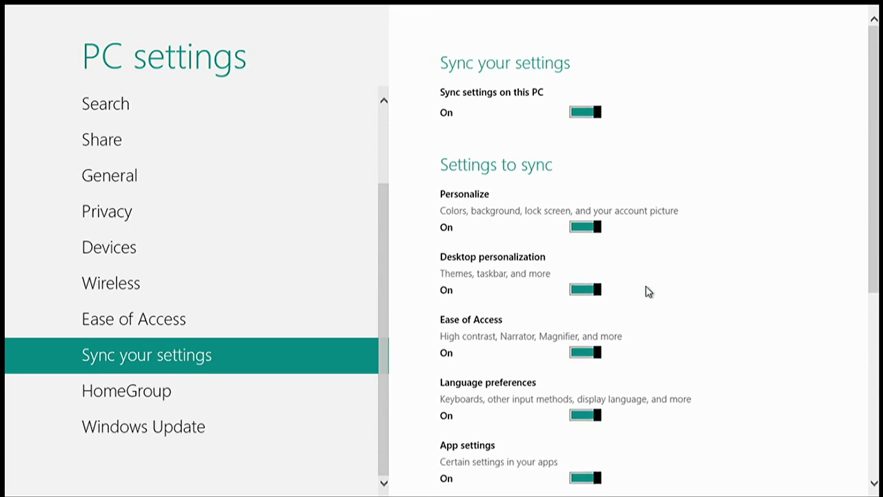
{"action": "scroll", "coordinate": [649, 292], "scroll_direction": "down", "scroll_amount": 5}
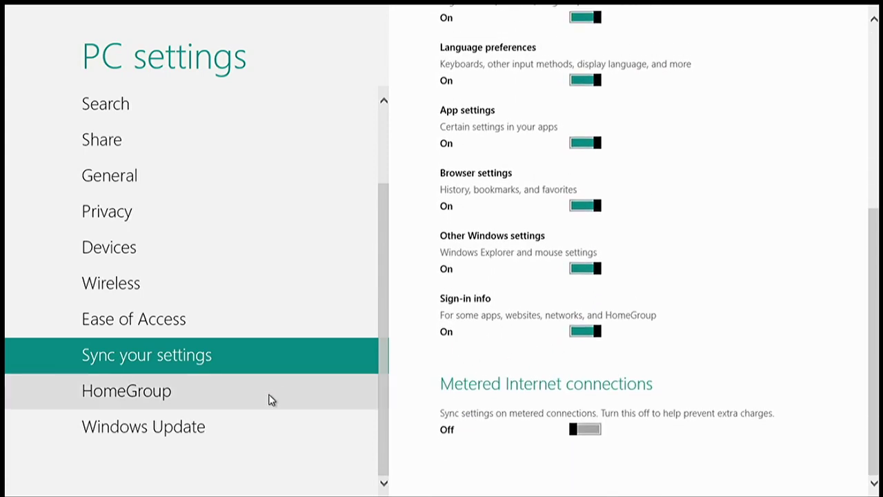
{"action": "key", "text": "super"}
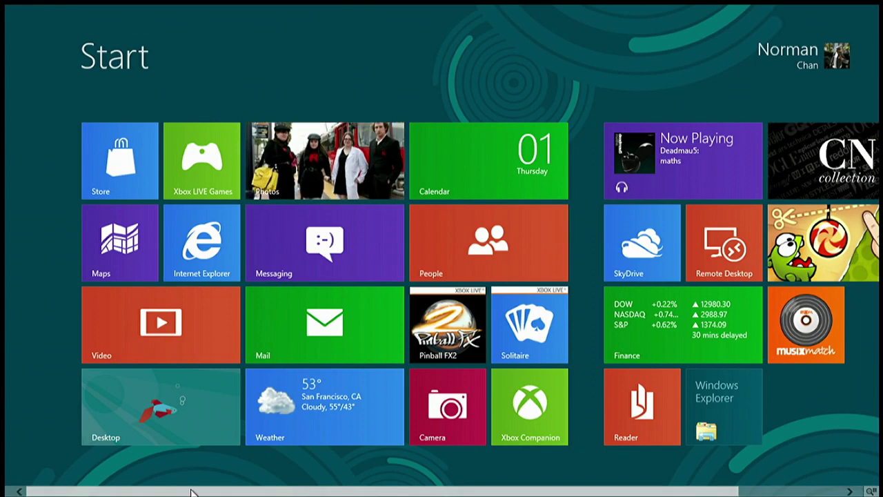
Search 'control panel' from Start, which opens Device Manager by mistake, and close it
{"action": "left_click", "coordinate": [233, 442]}
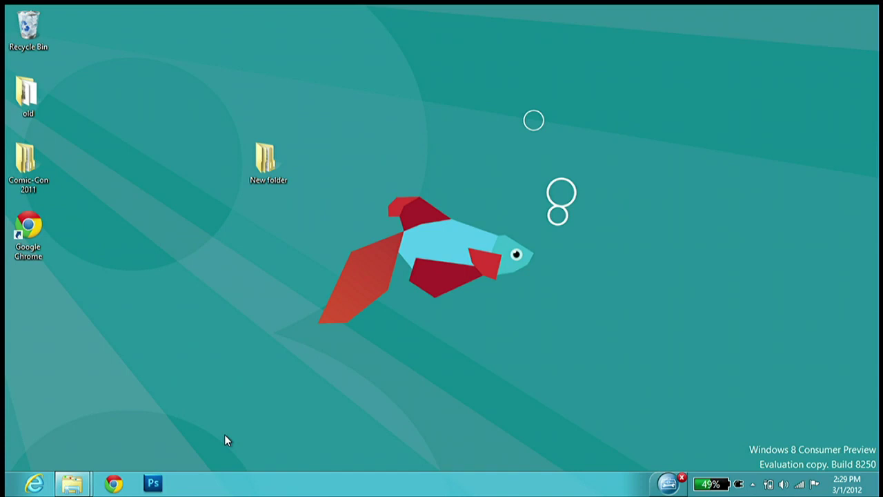
{"action": "key", "text": "super"}
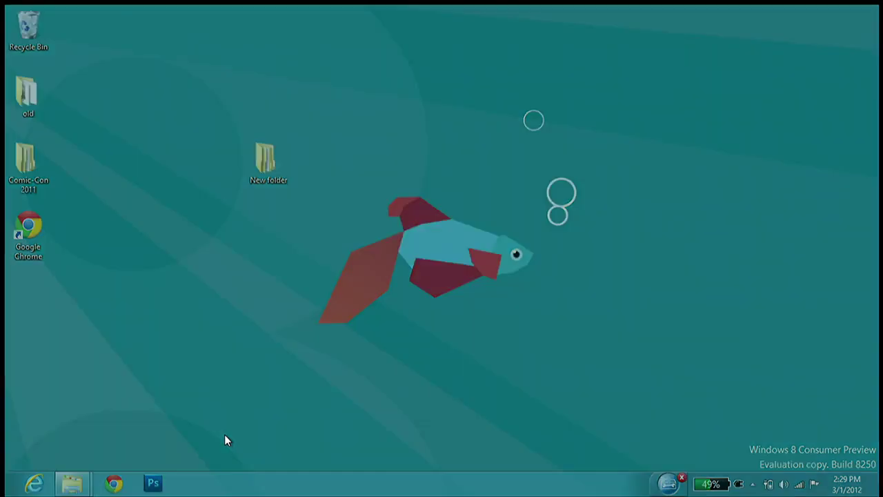
{"action": "type", "text": "contor"}
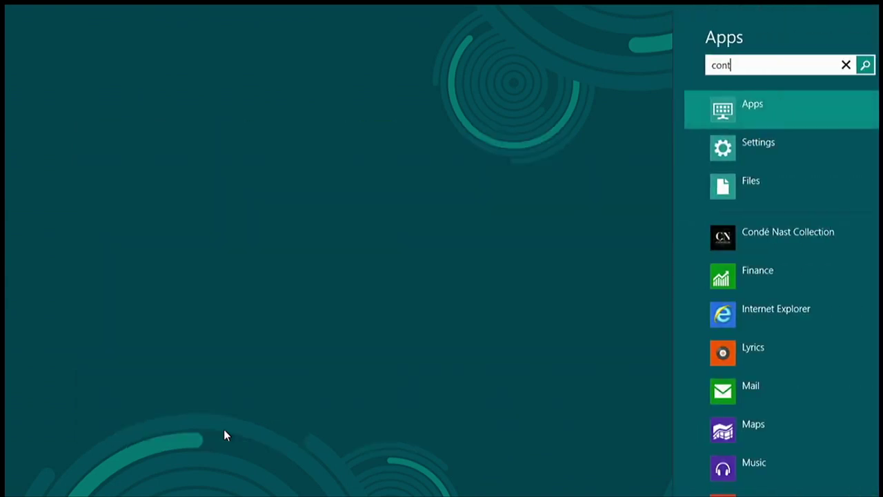
{"action": "key", "text": "BackSpace"}
{"action": "key", "text": "BackSpace"}
{"action": "type", "text": "rol panel"}
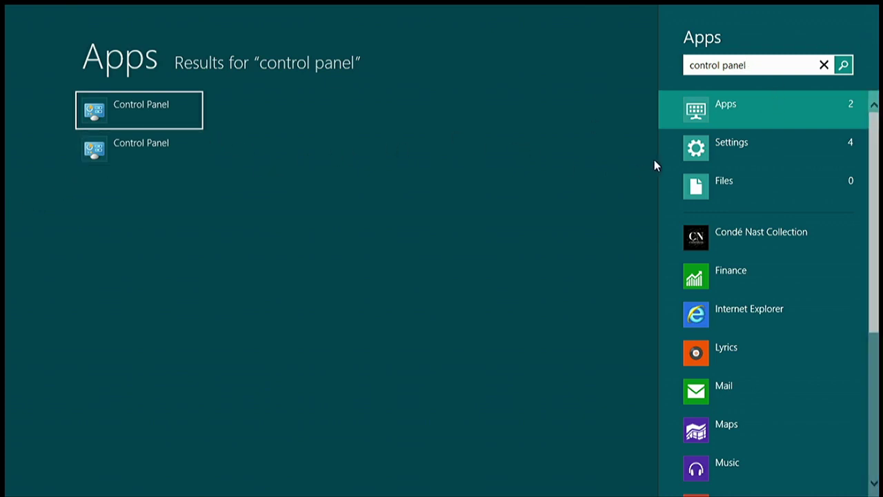
{"action": "left_click", "coordinate": [726, 144]}
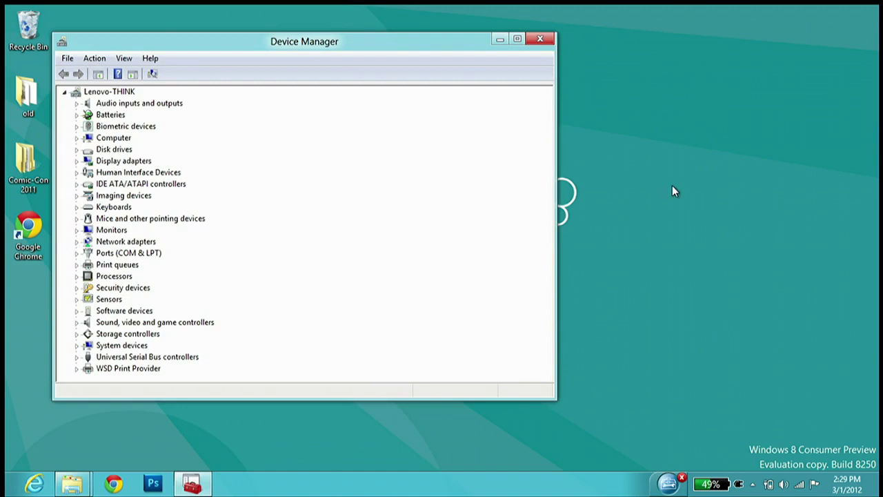
{"action": "left_click", "coordinate": [546, 42]}
Launch Control Panel from the search results and move its window down and left
{"action": "key", "text": "super"}
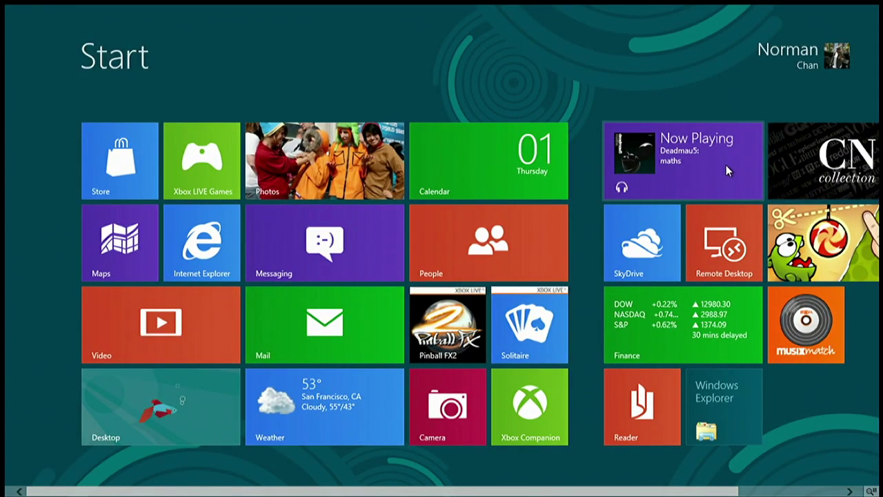
{"action": "type", "text": "con"}
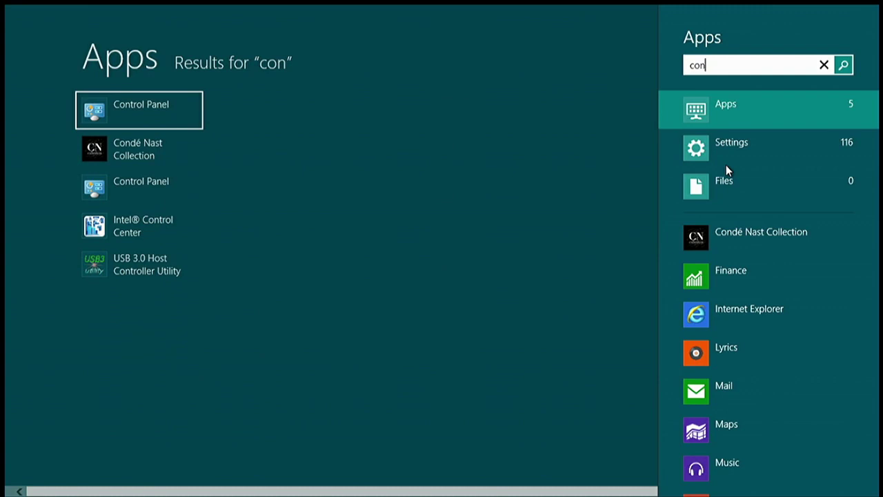
{"action": "type", "text": "trol panel"}
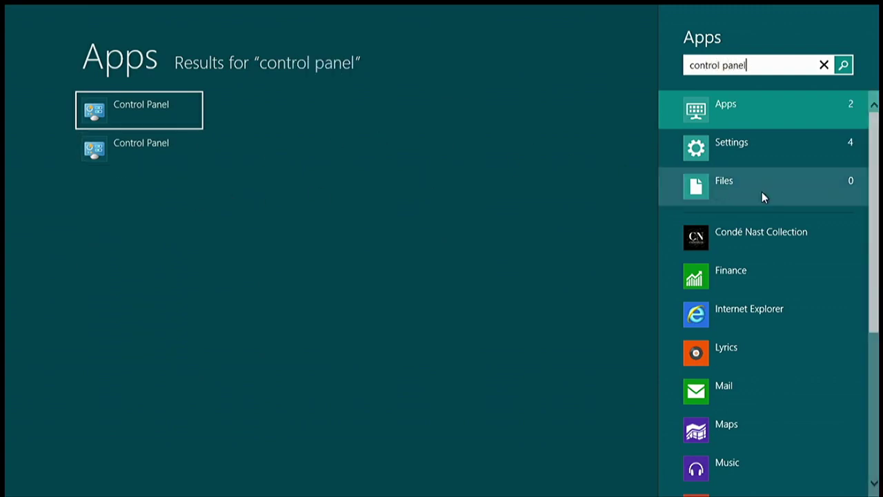
{"action": "left_click", "coordinate": [92, 147]}
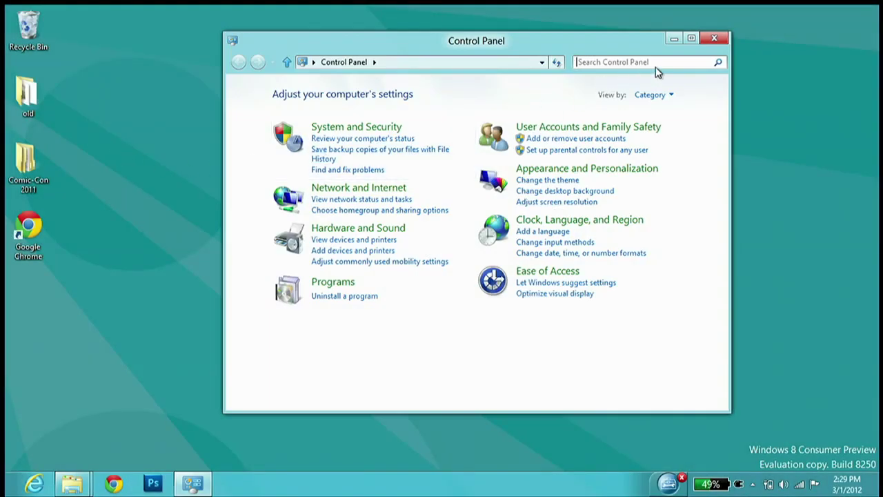
{"action": "key", "text": "super"}
{"action": "type", "text": "contr"}
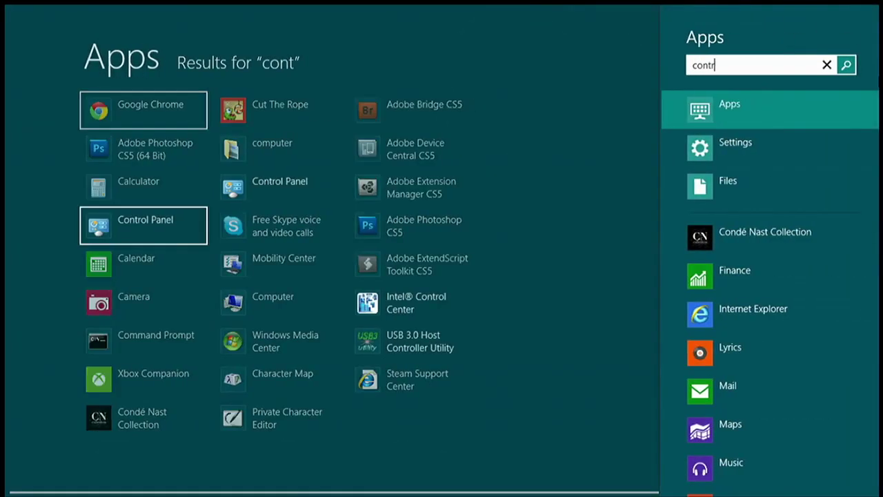
{"action": "type", "text": "ol"}
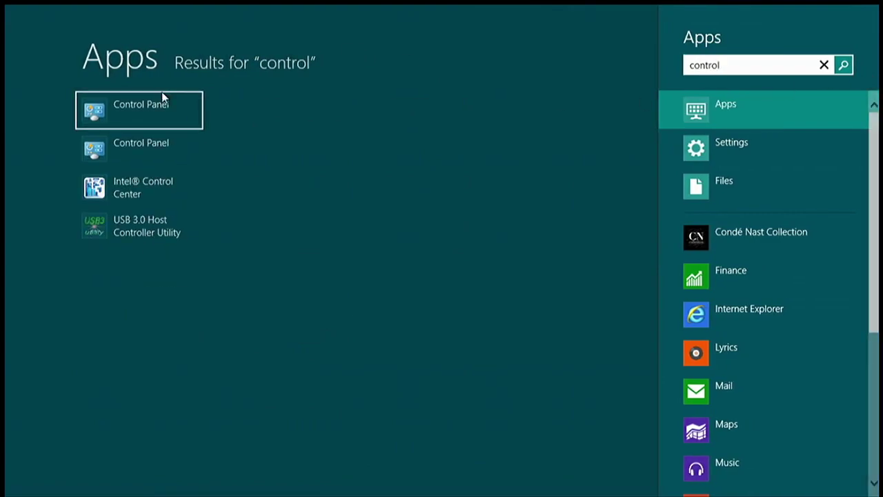
{"action": "left_click", "coordinate": [158, 100]}
{"action": "left_click_drag", "start_coordinate": [417, 47], "coordinate": [329, 73]}
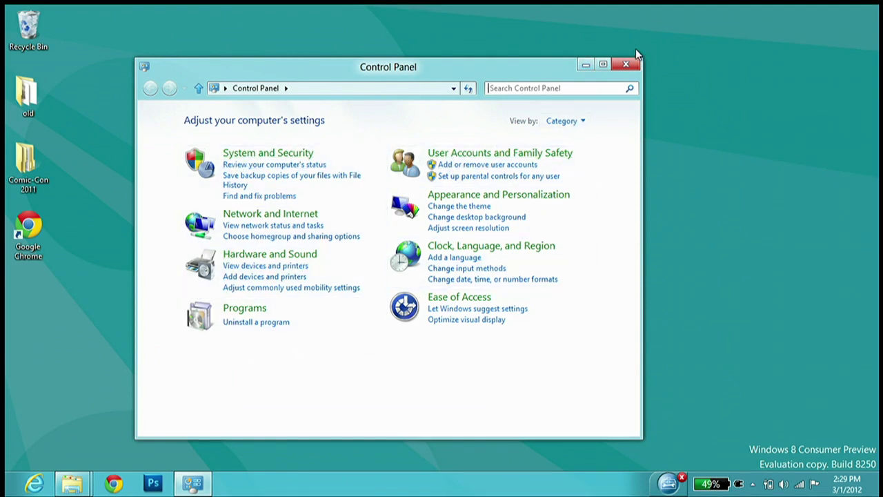
Keep Control Panel in Category view, close it, return to the desktop and open app search
{"action": "left_click", "coordinate": [581, 122]}
{"action": "left_click", "coordinate": [288, 128]}
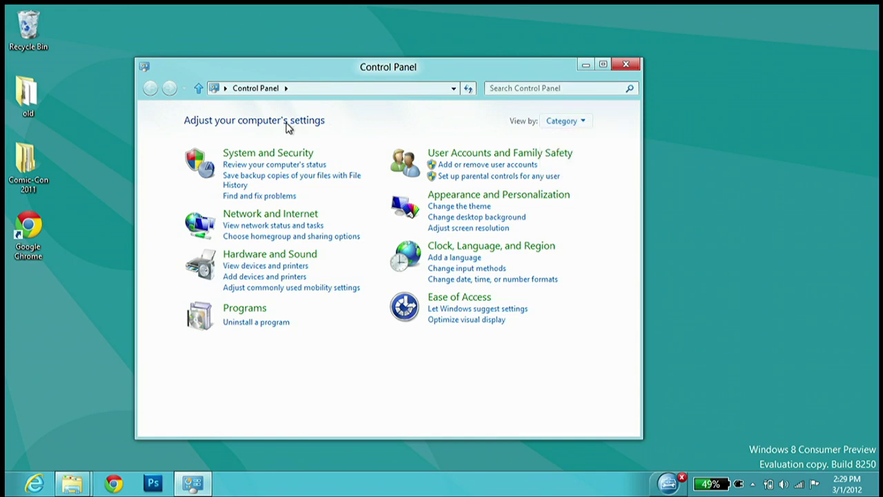
{"action": "left_click", "coordinate": [629, 64]}
{"action": "key", "text": "super"}
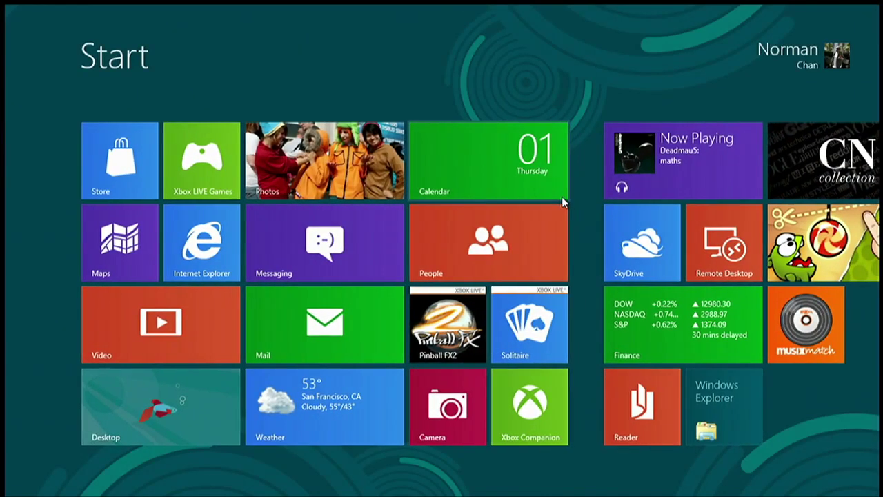
{"action": "key", "text": "super"}
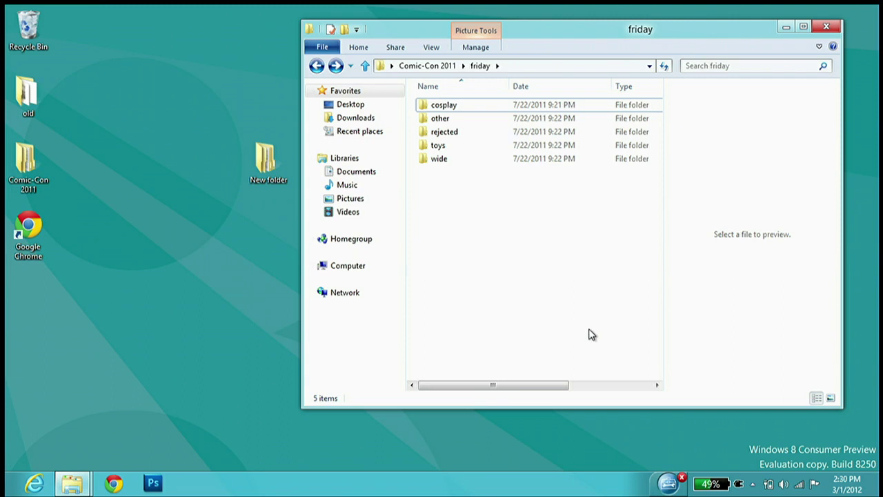
{"action": "key", "text": "super+q"}
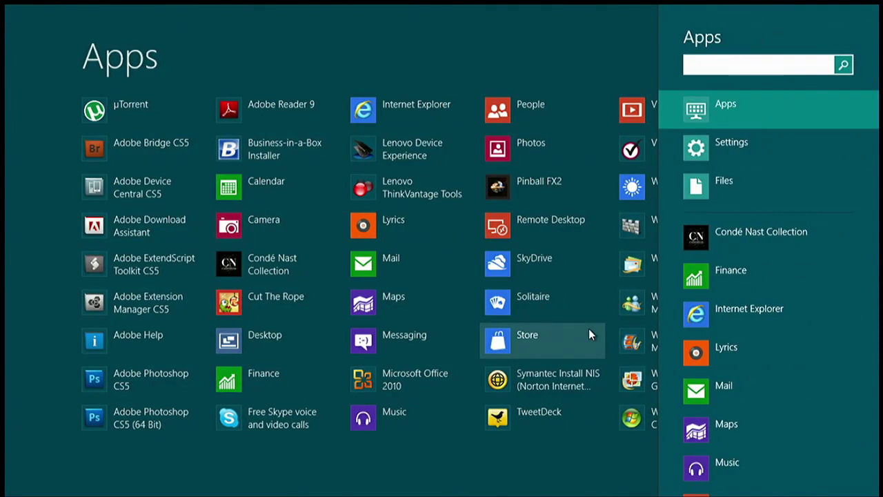
Switch to the Files search, then back out to the Start screen
{"action": "key", "text": "super+f"}
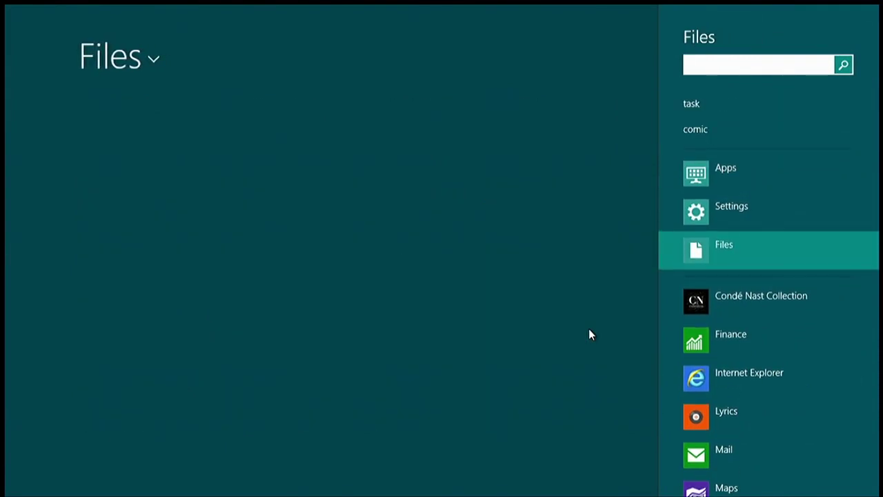
{"action": "key", "text": "Escape"}
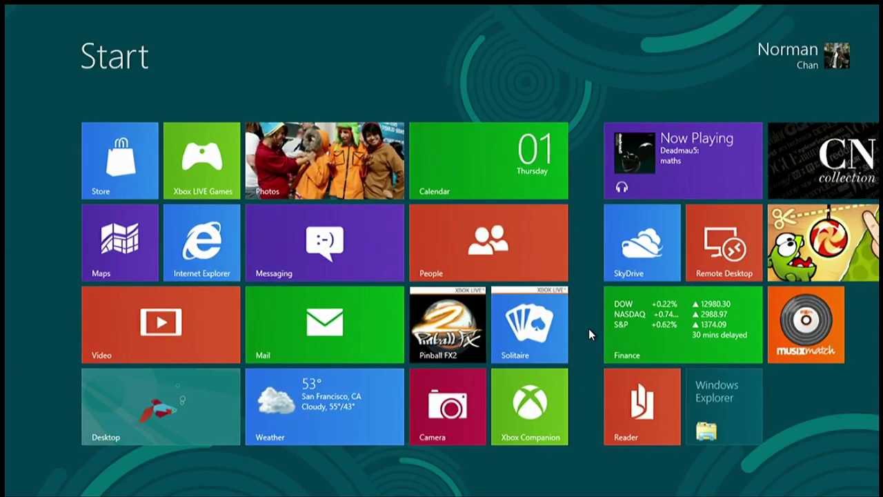
{"action": "key", "text": "Escape"}
{"action": "key", "text": "super"}
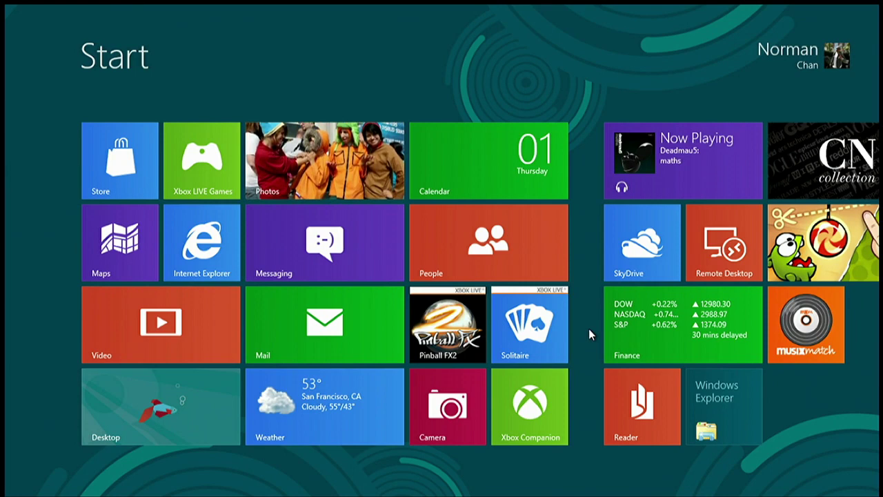
Search for 'saturday', then 'friday', then show the files matching 'comic'
{"action": "type", "text": "saturday"}
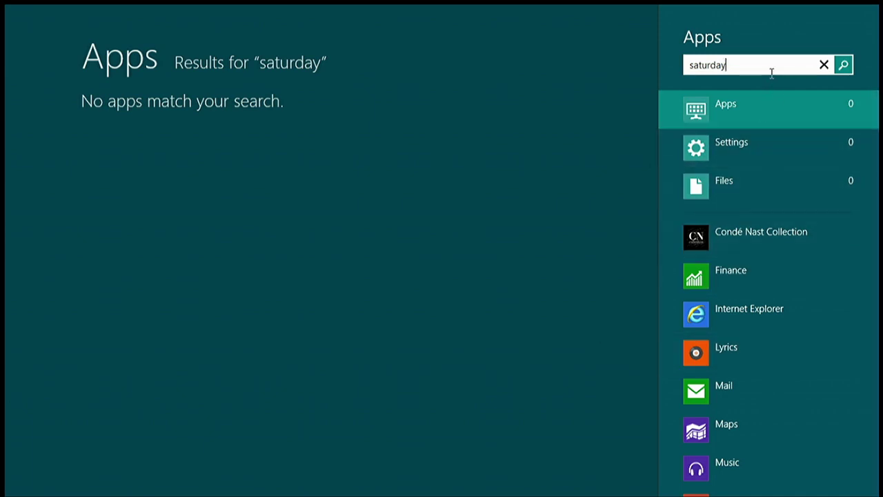
{"action": "double_click", "coordinate": [693, 64]}
{"action": "type", "text": "friday"}
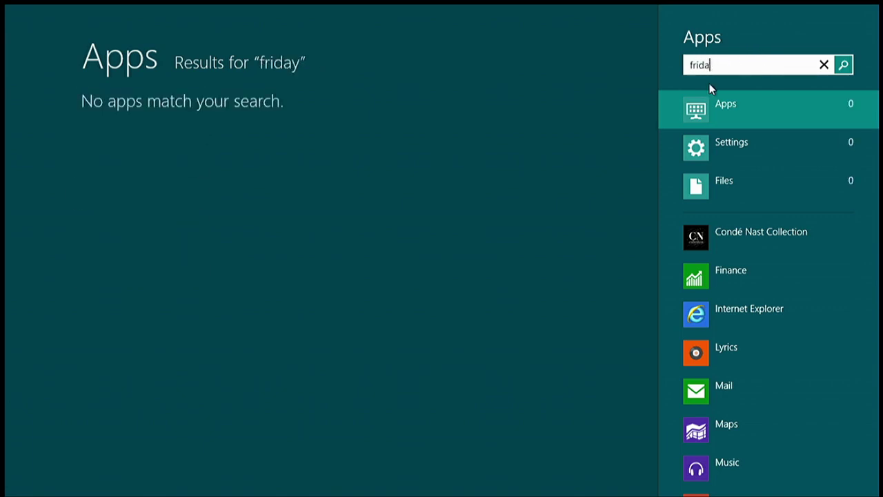
{"action": "key", "text": "BackSpace"}
{"action": "key", "text": "BackSpace"}
{"action": "key", "text": "BackSpace"}
{"action": "key", "text": "BackSpace"}
{"action": "key", "text": "BackSpace"}
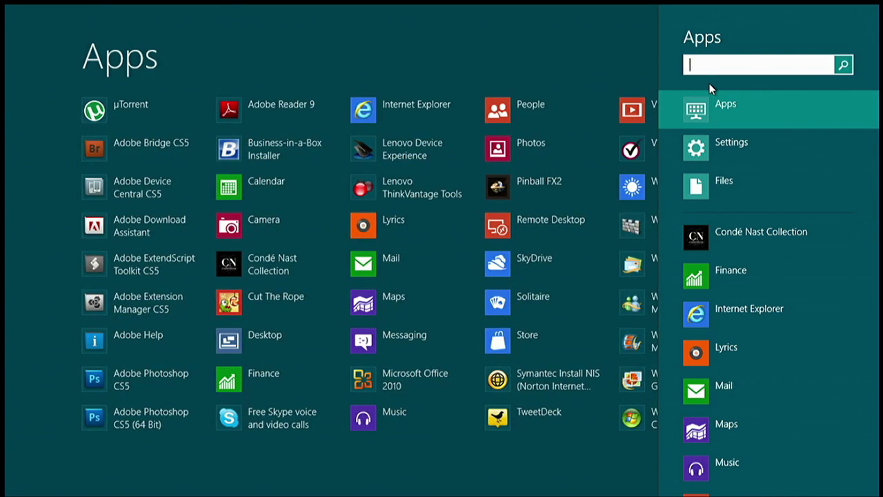
{"action": "type", "text": "comic"}
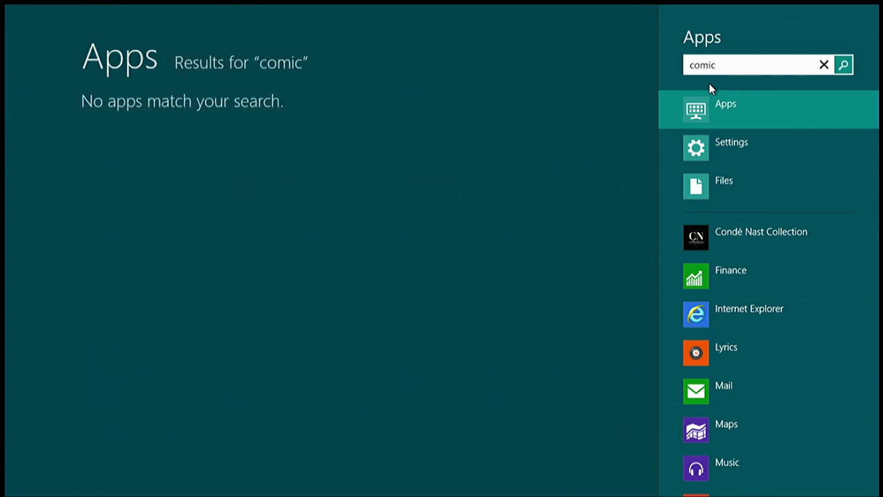
{"action": "left_click", "coordinate": [769, 189]}
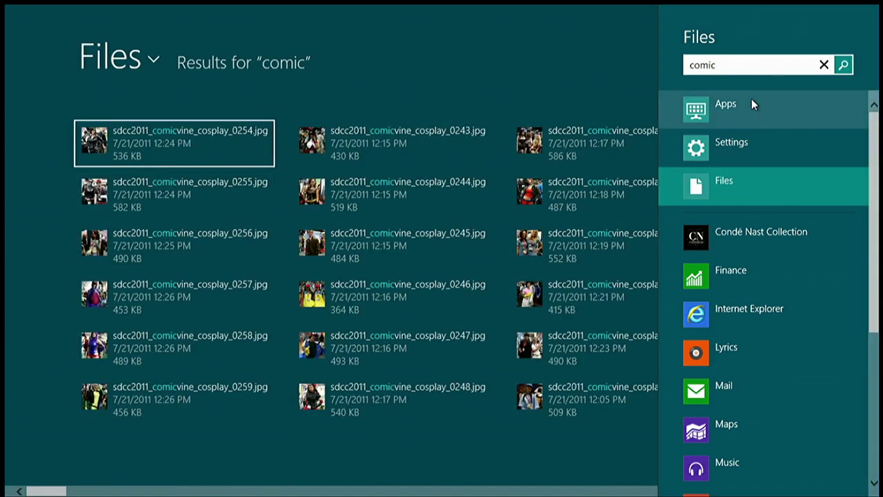
Search for 'panel', compare its Apps, Settings and Files results, then return to Start
{"action": "double_click", "coordinate": [749, 65]}
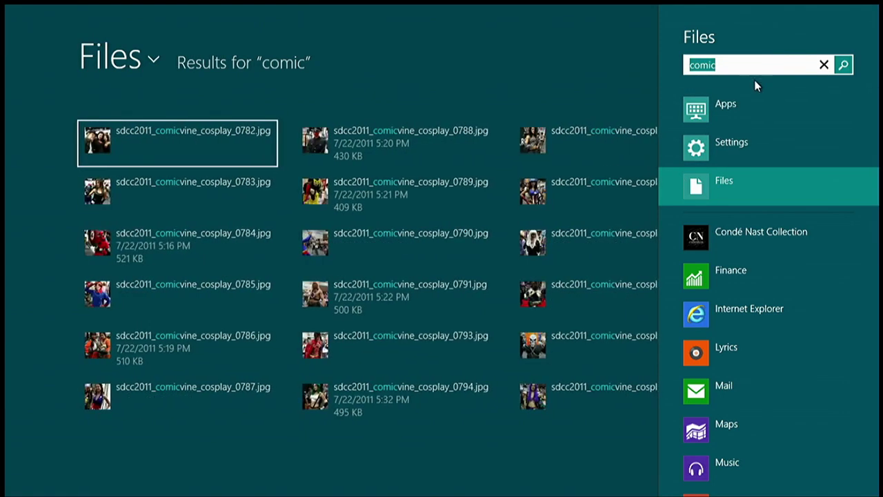
{"action": "type", "text": "panel"}
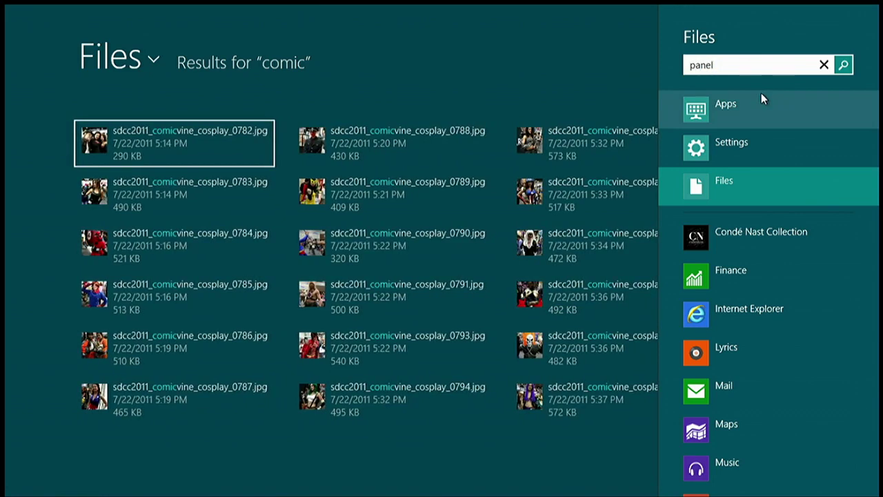
{"action": "key", "text": "Return"}
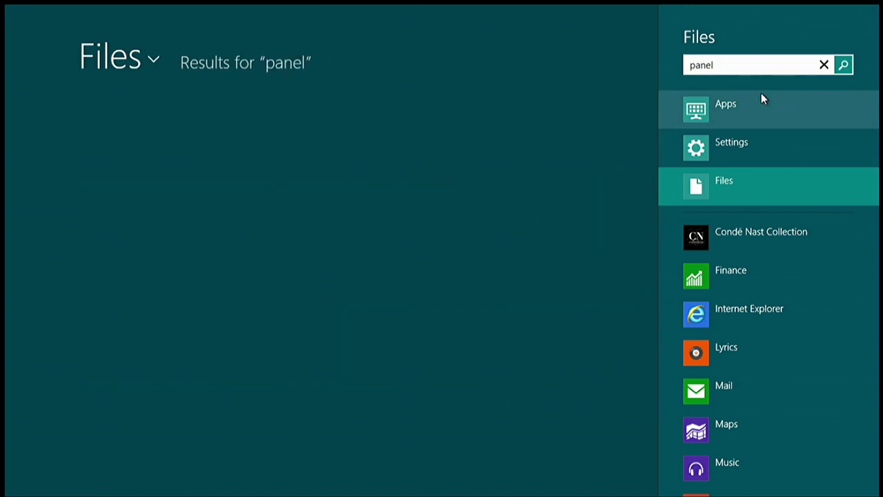
{"action": "left_click", "coordinate": [812, 107]}
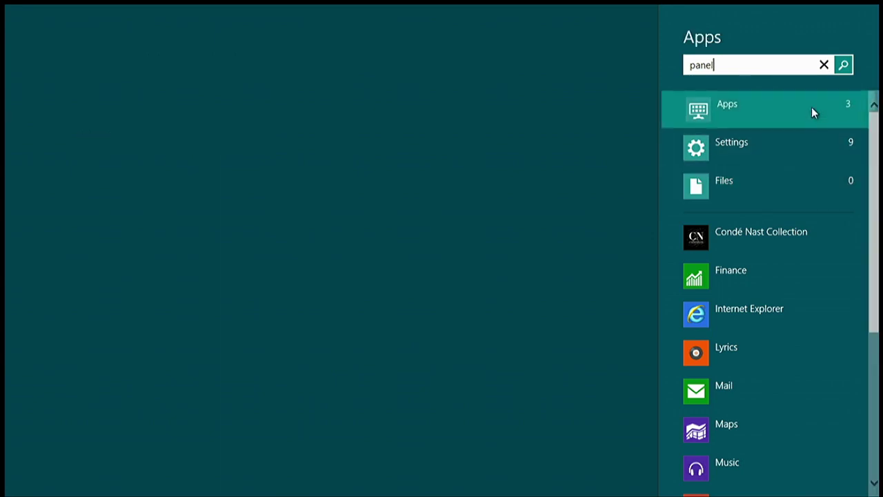
{"action": "left_click", "coordinate": [778, 153]}
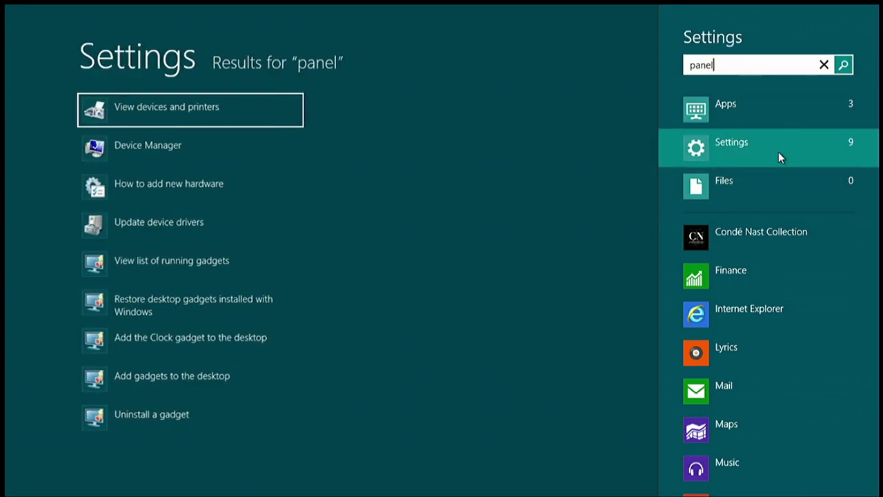
{"action": "left_click", "coordinate": [728, 185]}
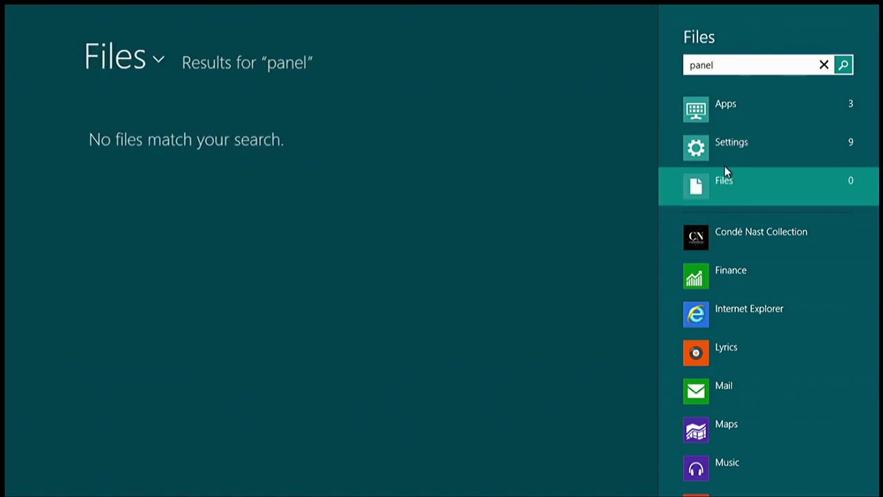
{"action": "left_click", "coordinate": [736, 117]}
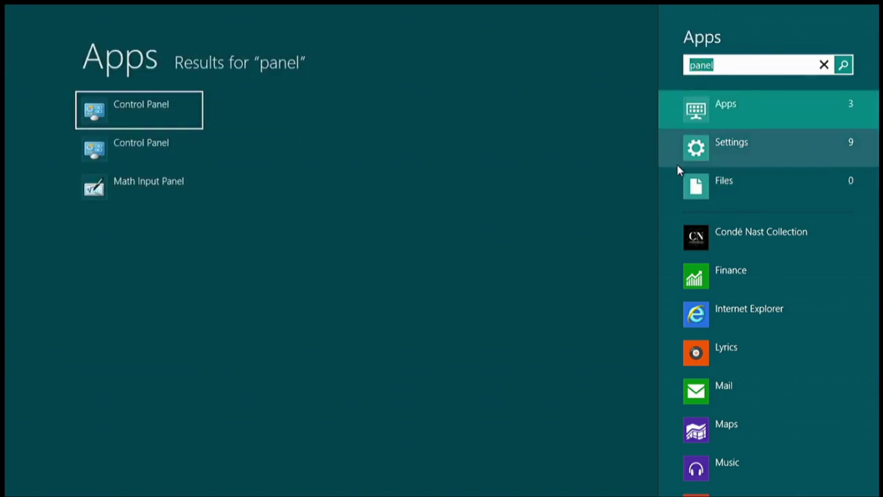
{"action": "scroll", "coordinate": [705, 307], "scroll_direction": "down", "scroll_amount": 3}
{"action": "scroll", "coordinate": [705, 305], "scroll_direction": "up", "scroll_amount": 3}
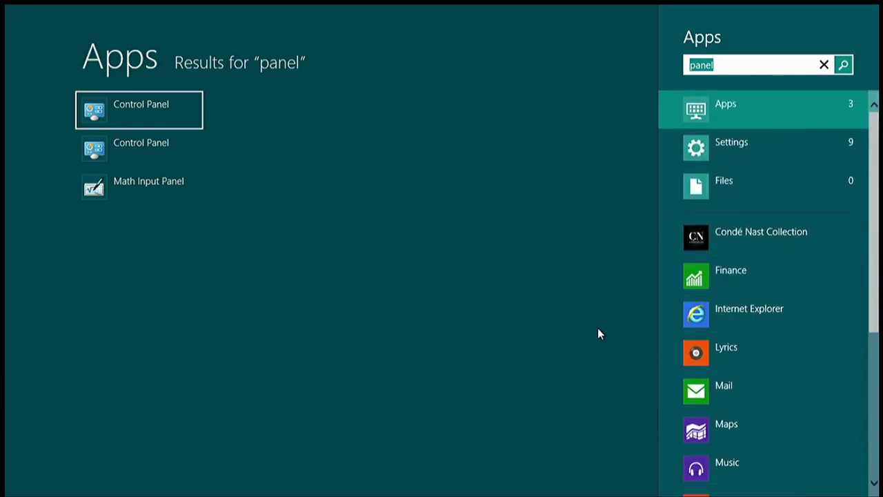
{"action": "key", "text": "Escape"}
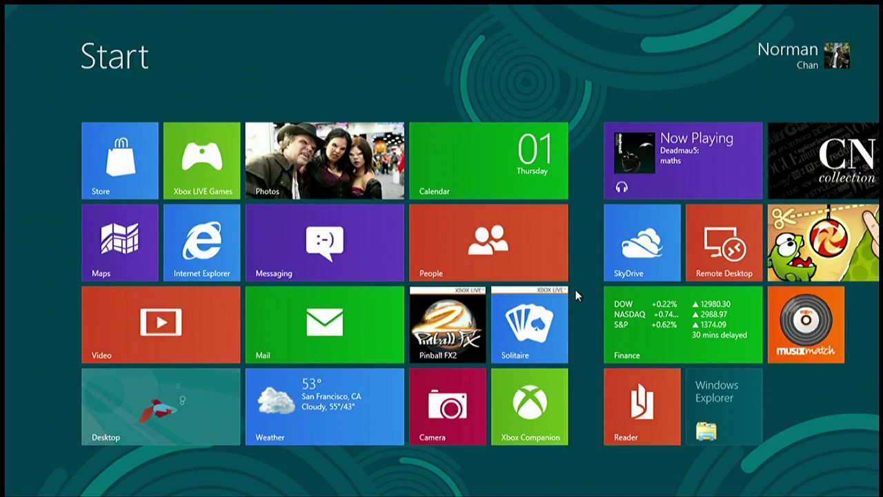
Open Internet Explorer on the Laughing Squid page, scroll it, and show the tabs and address bar
{"action": "left_click", "coordinate": [212, 255]}
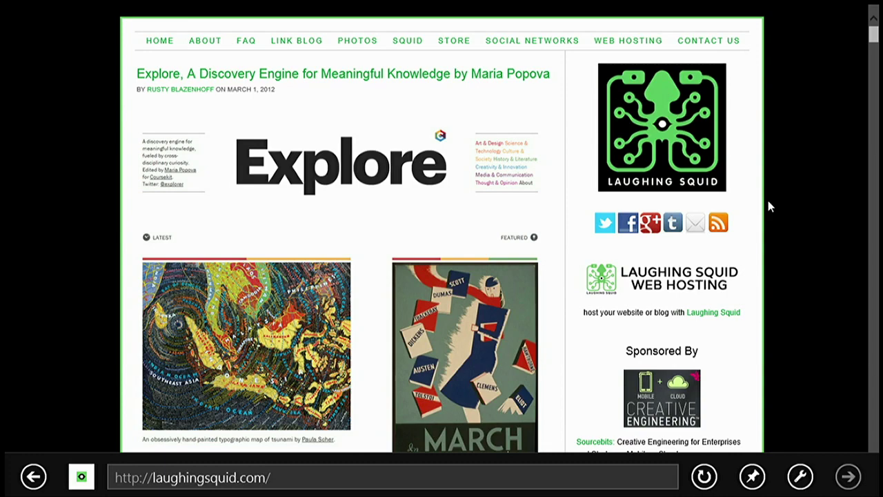
{"action": "scroll", "coordinate": [781, 195], "scroll_direction": "down", "scroll_amount": 5}
{"action": "scroll", "coordinate": [781, 196], "scroll_direction": "up", "scroll_amount": 3}
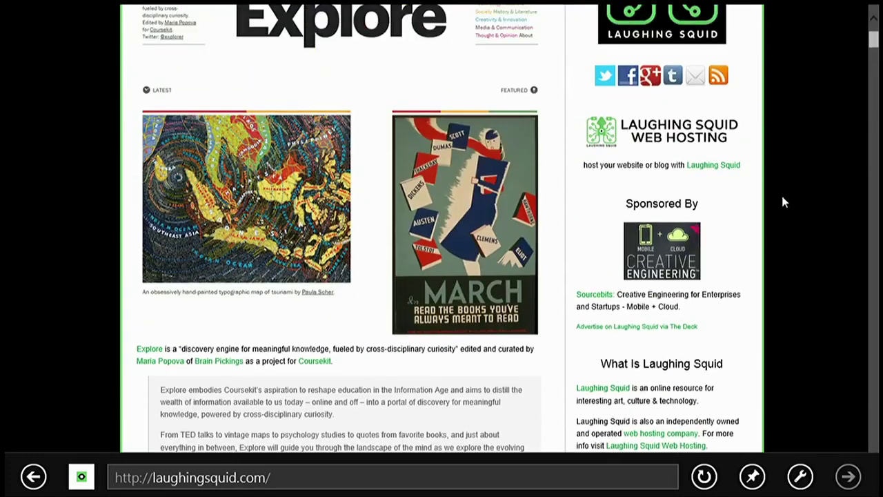
{"action": "scroll", "coordinate": [783, 201], "scroll_direction": "up", "scroll_amount": 2}
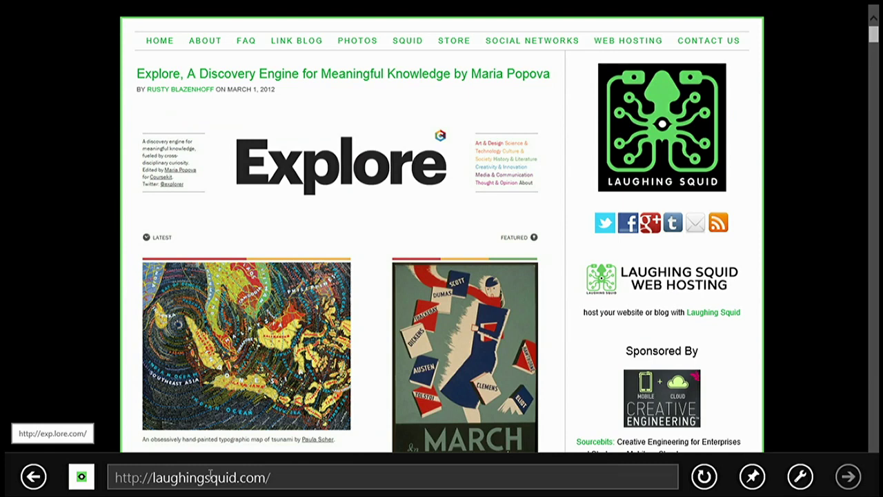
{"action": "right_click", "coordinate": [88, 295]}
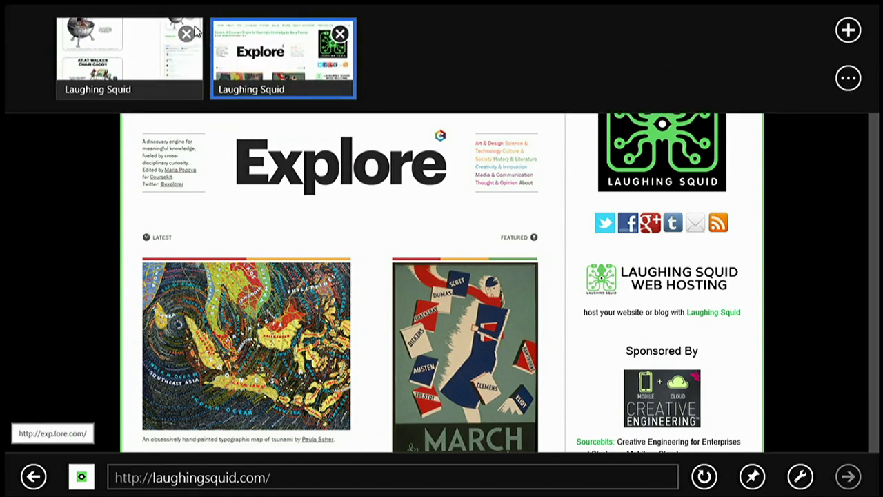
Close the older Laughing Squid tab, view Boing Boing, then switch back to the Laughing Squid tab
{"action": "left_click", "coordinate": [188, 33]}
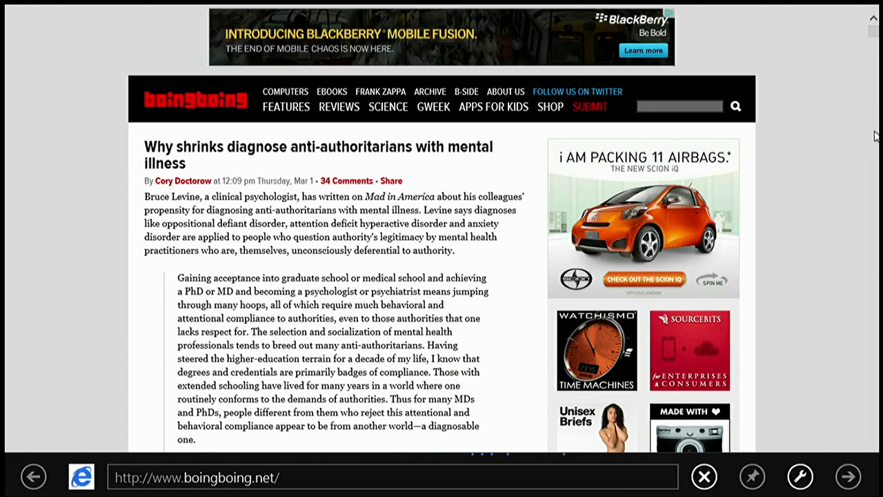
{"action": "scroll", "coordinate": [862, 138], "scroll_direction": "down", "scroll_amount": 6}
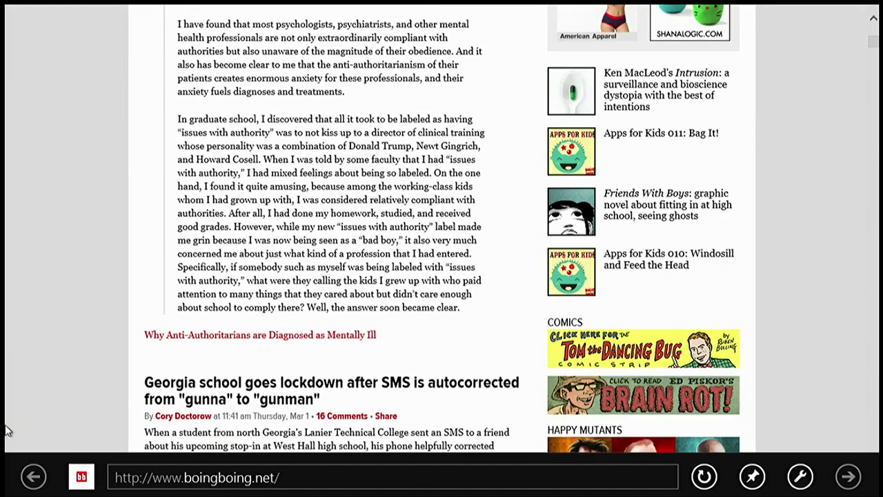
{"action": "right_click", "coordinate": [107, 307]}
{"action": "left_click", "coordinate": [128, 48]}
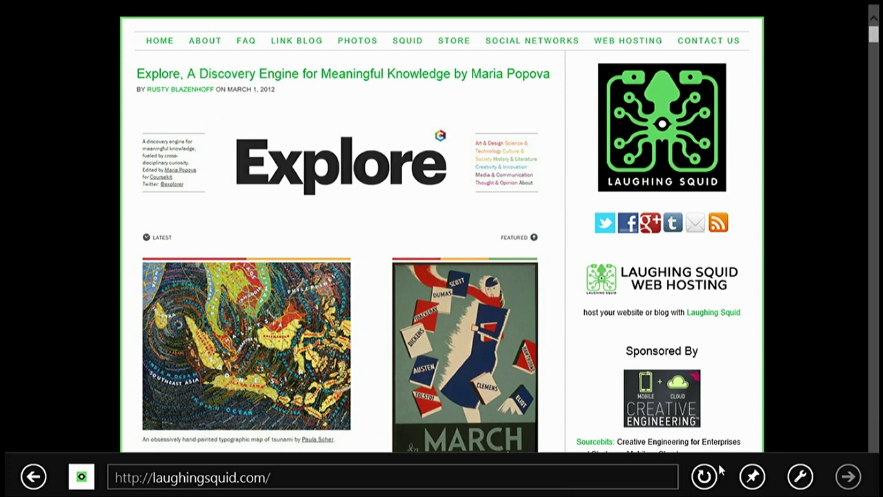
{"action": "scroll", "coordinate": [817, 407], "scroll_direction": "down", "scroll_amount": 8}
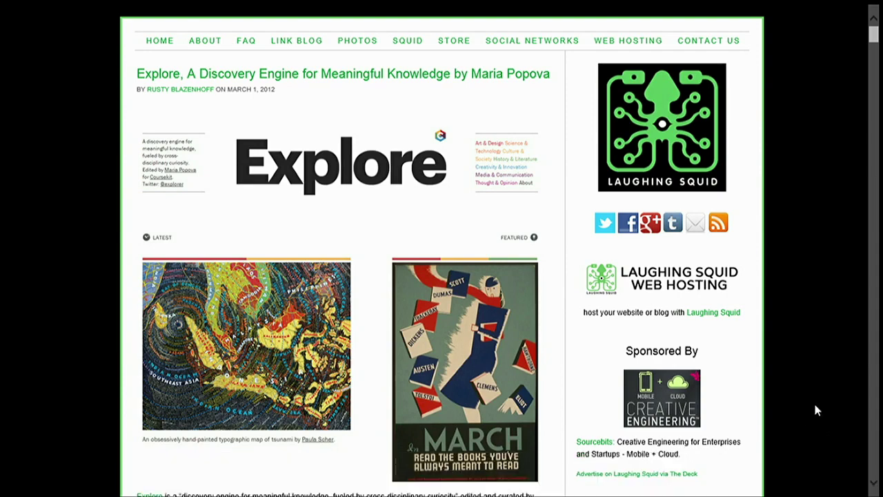
{"action": "scroll", "coordinate": [815, 410], "scroll_direction": "down", "scroll_amount": 20}
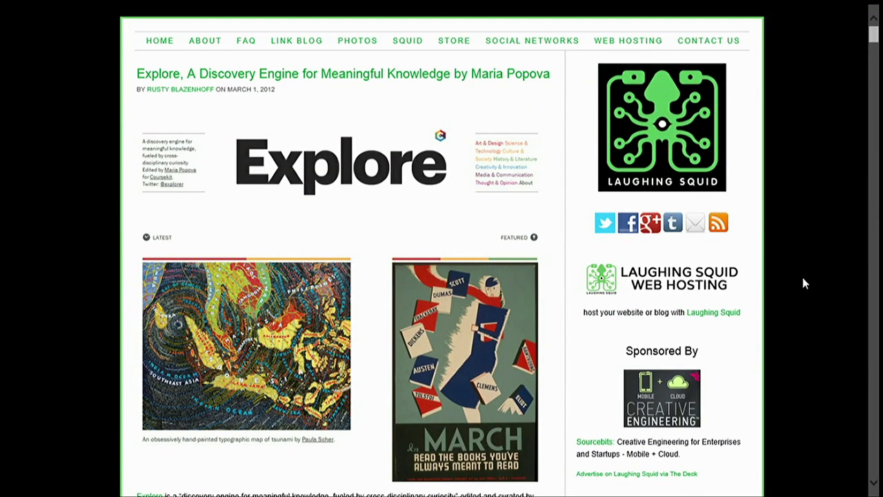
{"action": "right_click", "coordinate": [802, 277]}
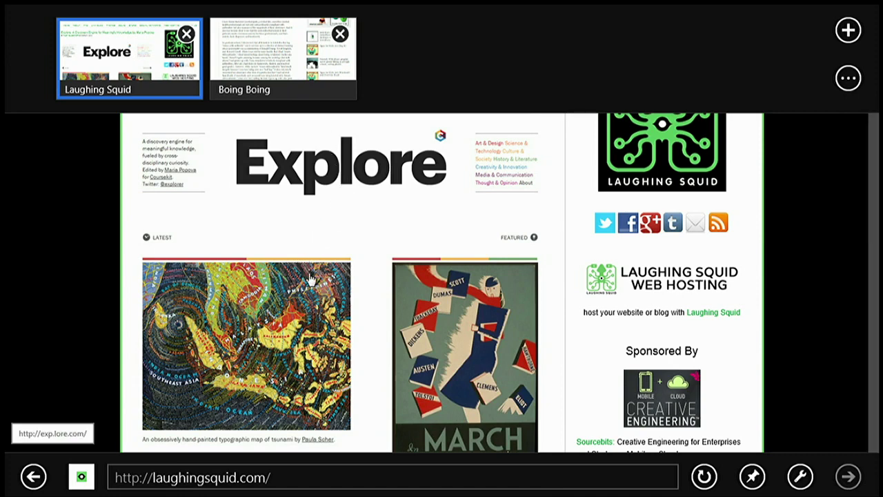
{"action": "left_click", "coordinate": [796, 478]}
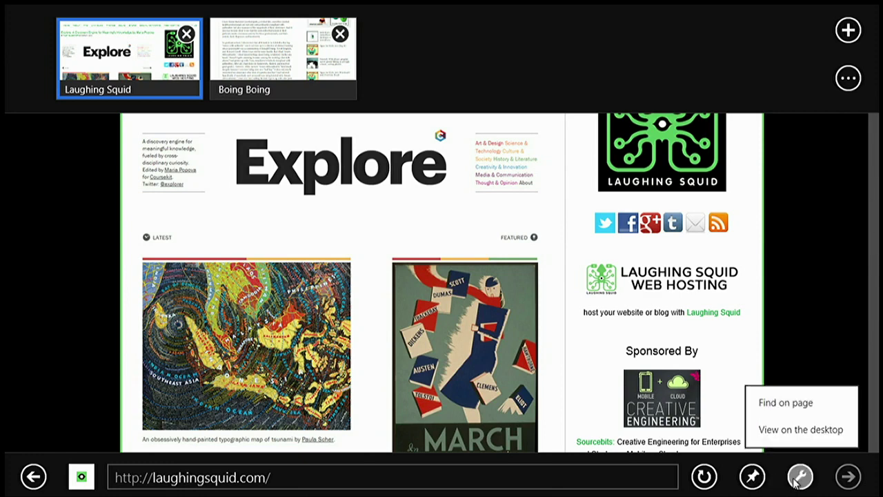
{"action": "left_click", "coordinate": [828, 311]}
{"action": "left_click", "coordinate": [849, 78]}
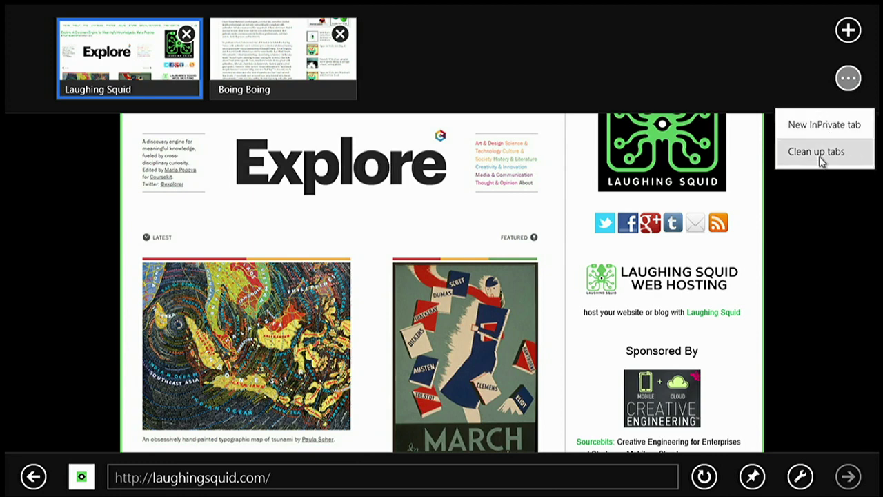
{"action": "left_click", "coordinate": [822, 223]}
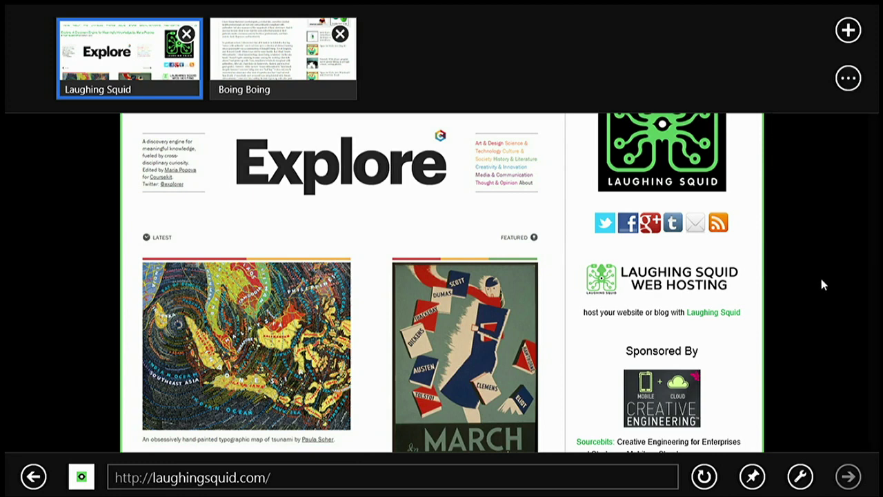
{"action": "left_click", "coordinate": [794, 314]}
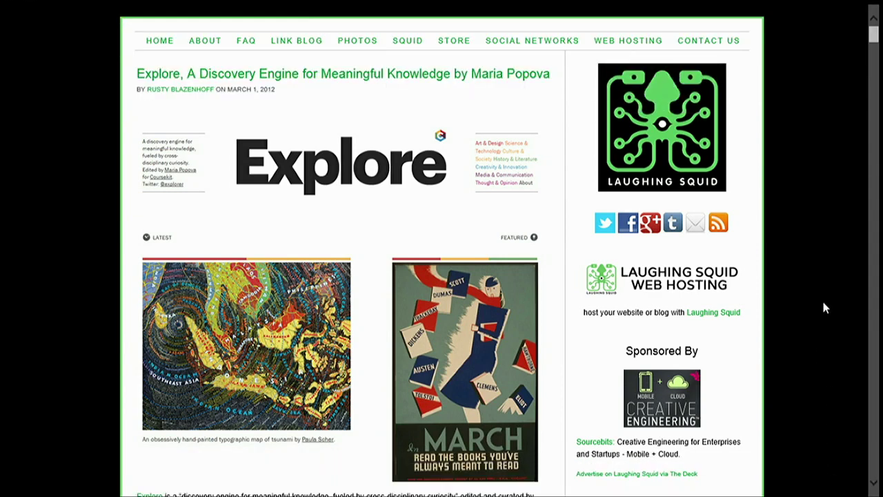
{"action": "right_click", "coordinate": [823, 302]}
{"action": "mouse_move", "coordinate": [880, 490]}
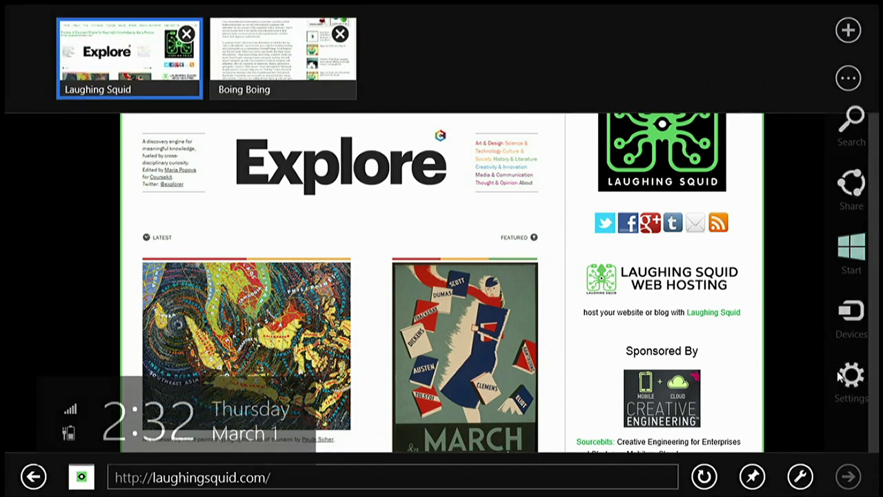
{"action": "left_click", "coordinate": [852, 376]}
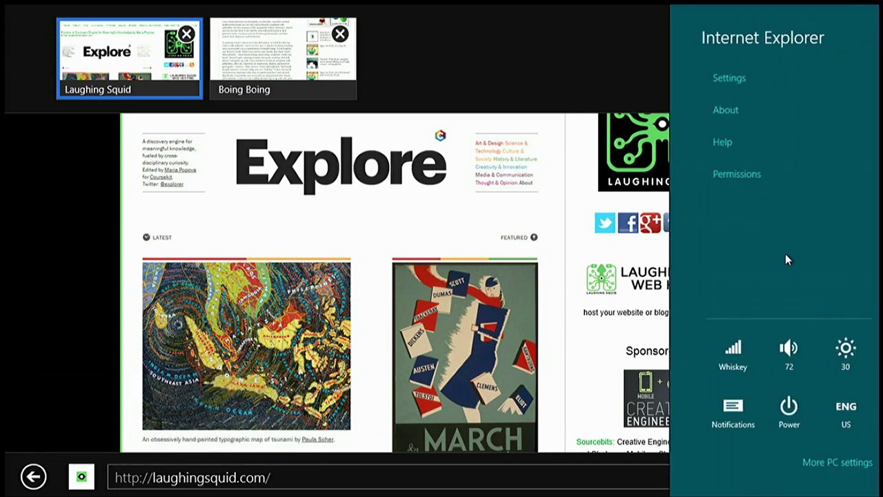
{"action": "left_click", "coordinate": [759, 82]}
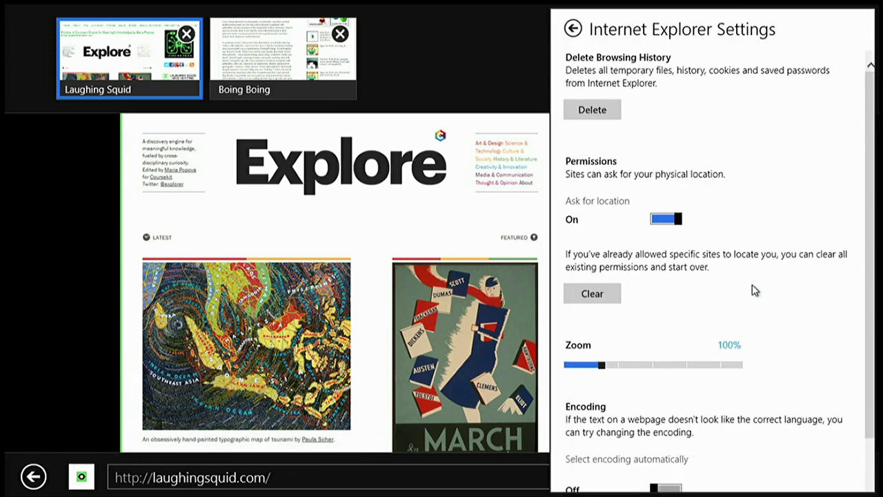
{"action": "scroll", "coordinate": [851, 227], "scroll_direction": "down", "scroll_amount": 3}
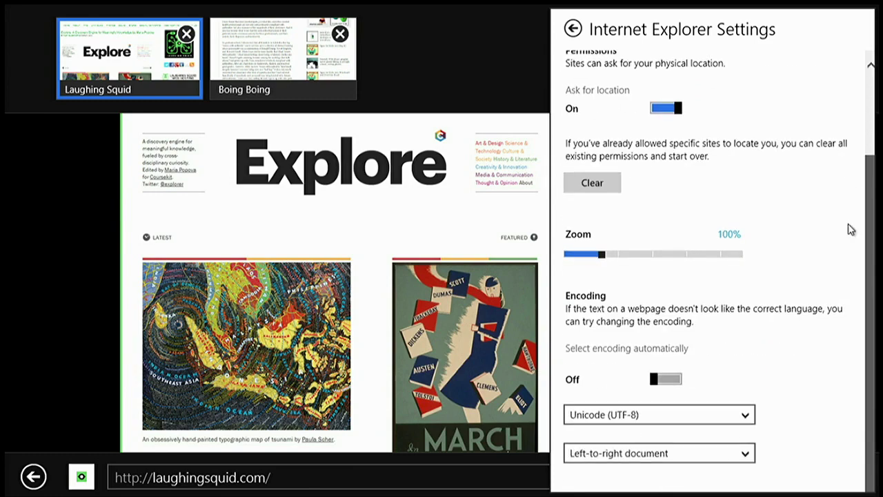
{"action": "scroll", "coordinate": [851, 103], "scroll_direction": "up", "scroll_amount": 3}
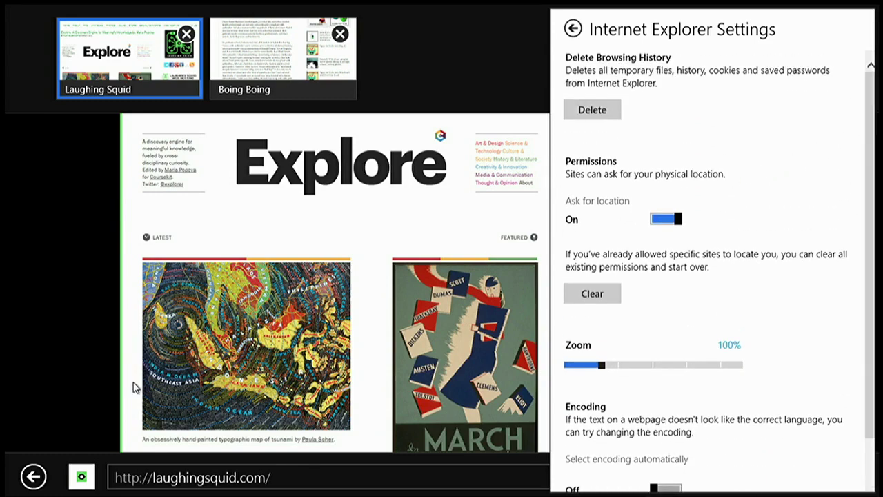
{"action": "left_click", "coordinate": [78, 385]}
{"action": "left_click", "coordinate": [82, 301]}
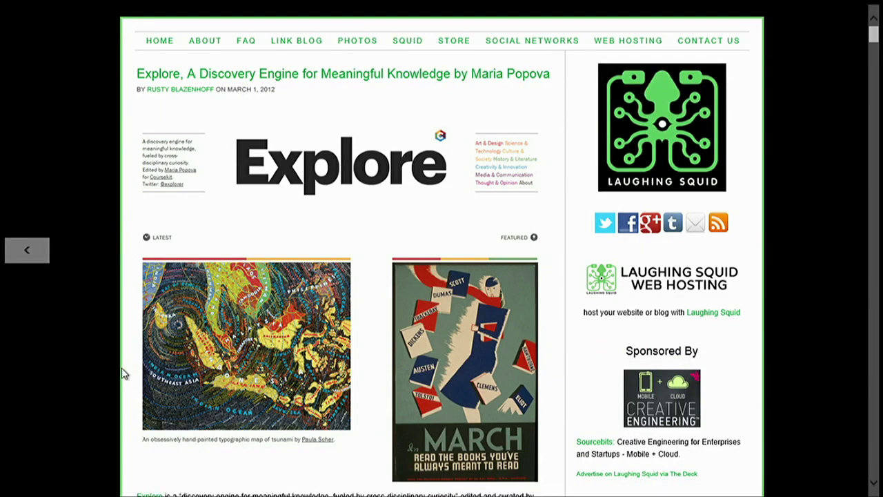
{"action": "key", "text": "super"}
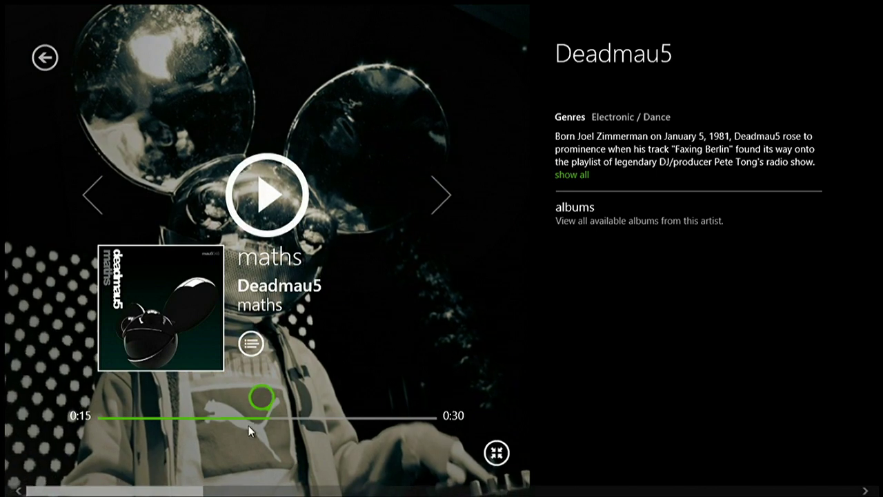
Rewind 'maths' to 0:01, play it briefly, and pause it at 0:03
{"action": "left_click_drag", "start_coordinate": [246, 414], "coordinate": [119, 409]}
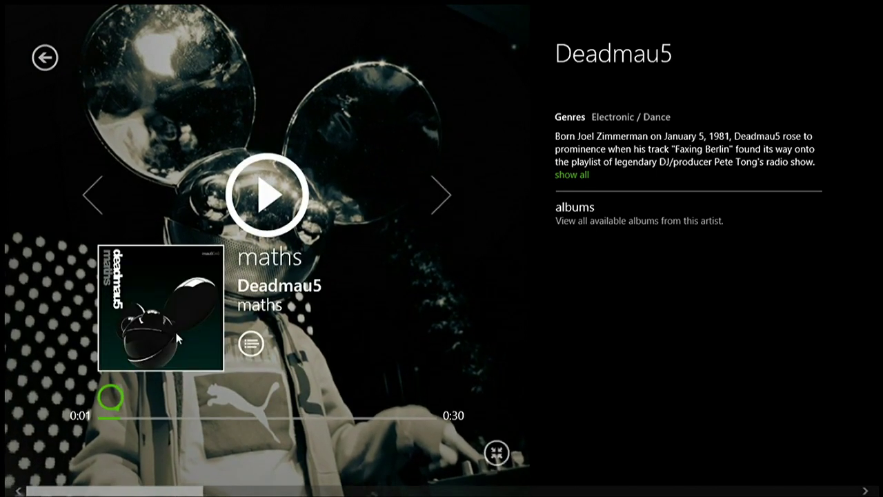
{"action": "left_click", "coordinate": [288, 207]}
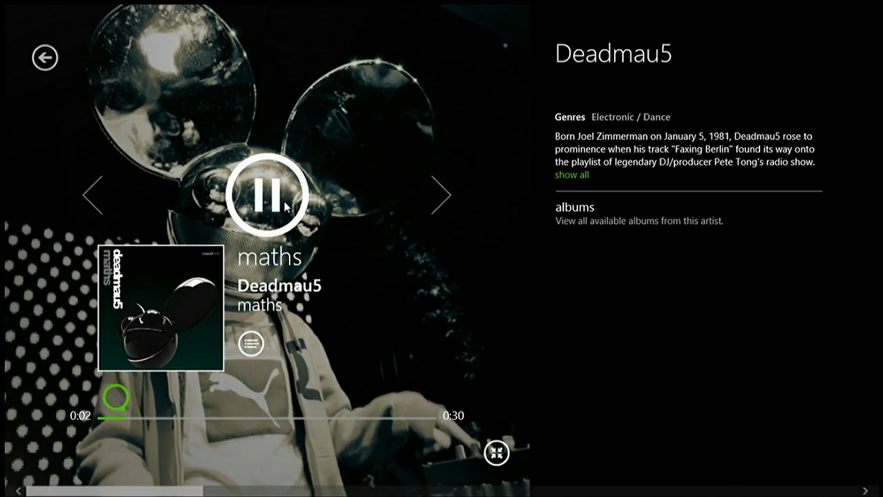
{"action": "left_click", "coordinate": [283, 204]}
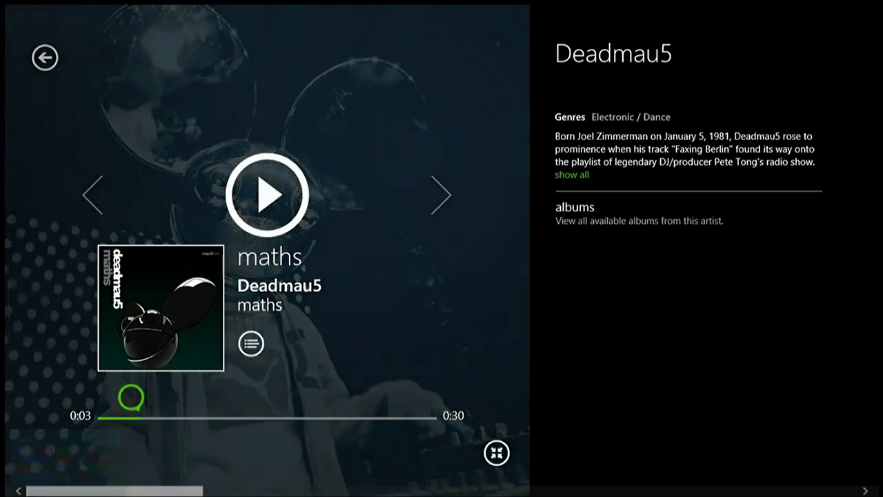
{"action": "mouse_move", "coordinate": [2, 493]}
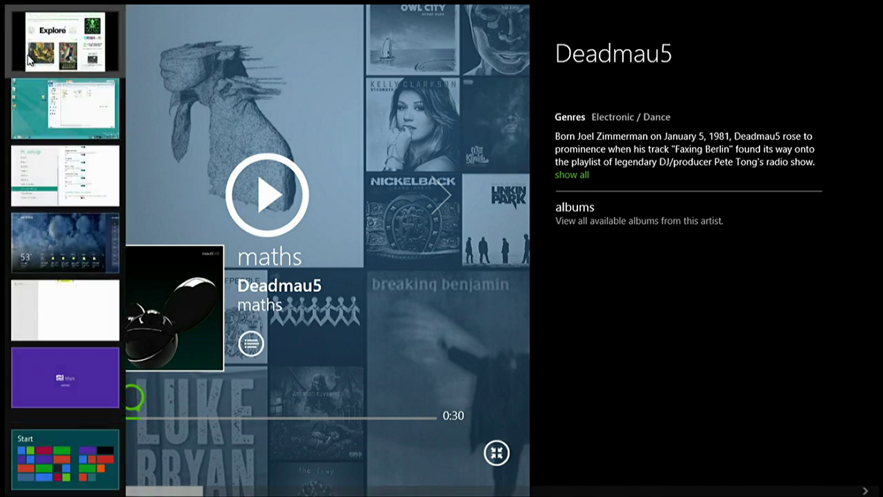
Snap the Explore browser beside the music player and widen it to most of the screen
{"action": "right_click", "coordinate": [78, 47]}
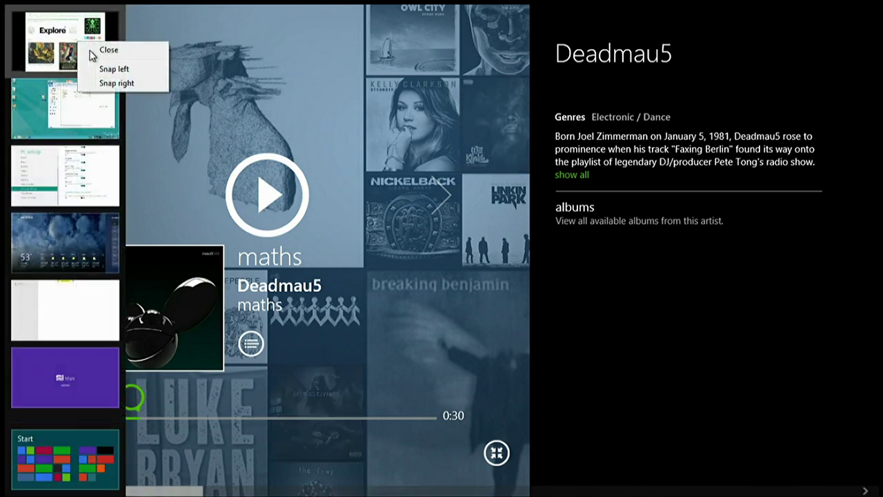
{"action": "left_click", "coordinate": [125, 85]}
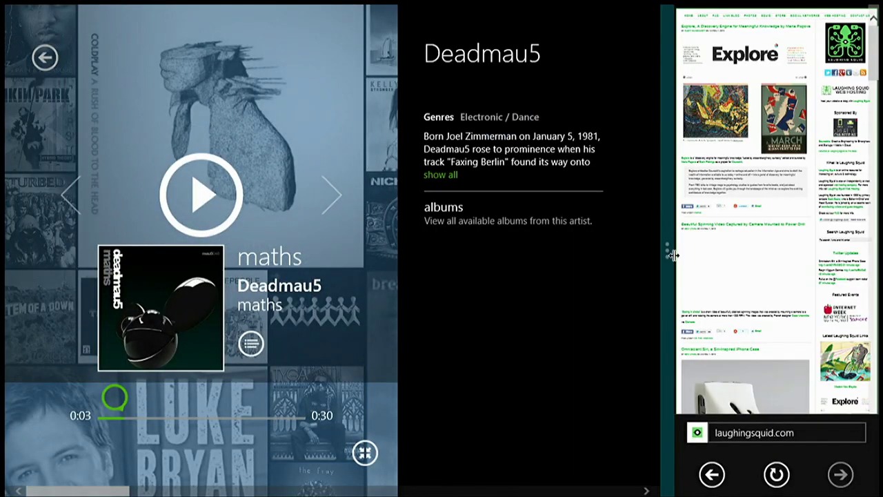
{"action": "left_click_drag", "start_coordinate": [672, 255], "coordinate": [219, 270]}
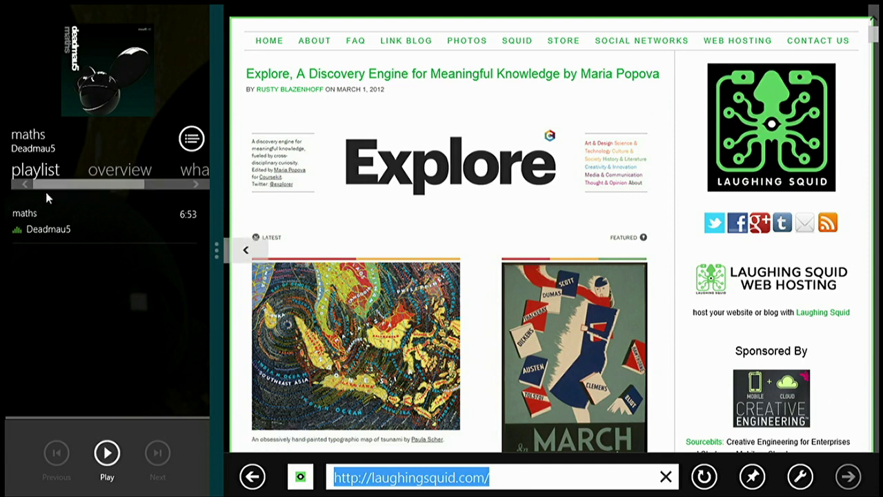
Look through the music pane's overview and what's next sections, then pause the 'maths' track
{"action": "left_click_drag", "start_coordinate": [118, 185], "coordinate": [172, 173]}
{"action": "left_click", "coordinate": [173, 171]}
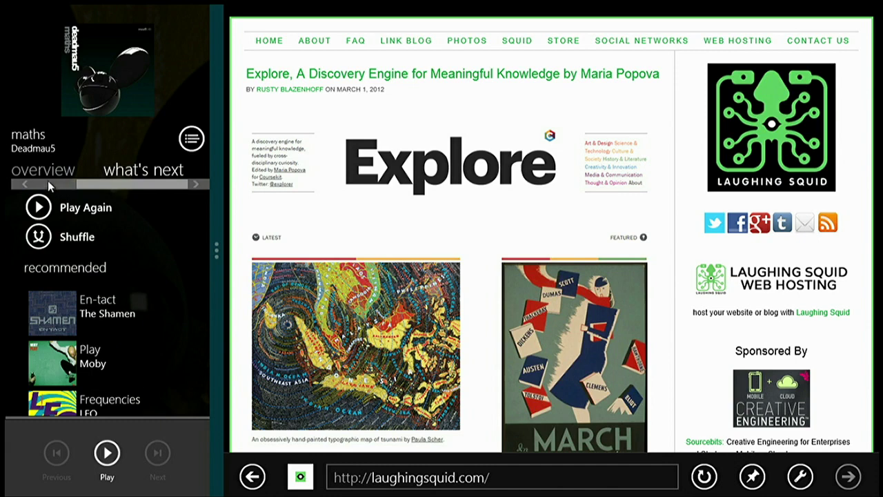
{"action": "left_click", "coordinate": [49, 181]}
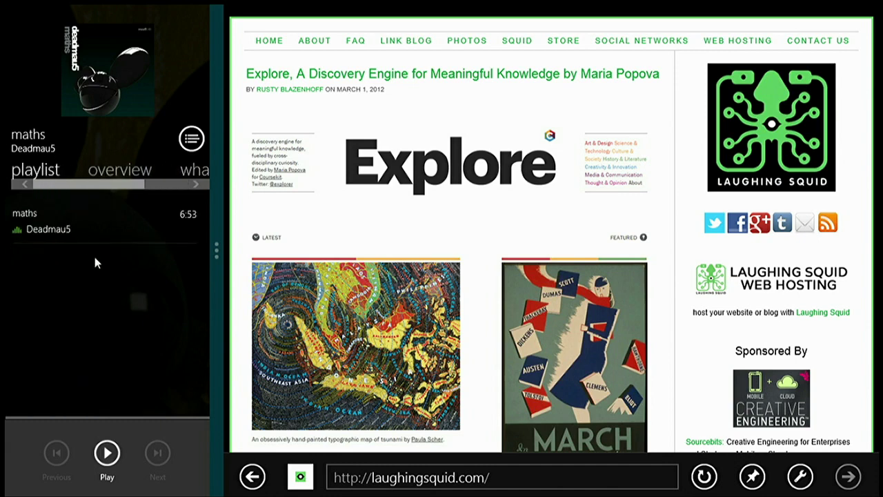
{"action": "left_click", "coordinate": [107, 453]}
Visit the Explore site, return to the Laughing Squid page, then switch to the desktop
{"action": "left_click", "coordinate": [511, 223]}
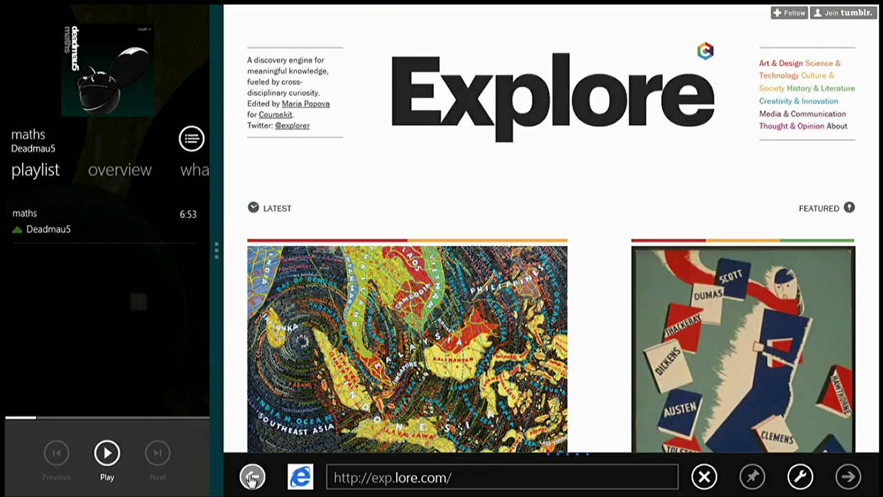
{"action": "left_click", "coordinate": [251, 476]}
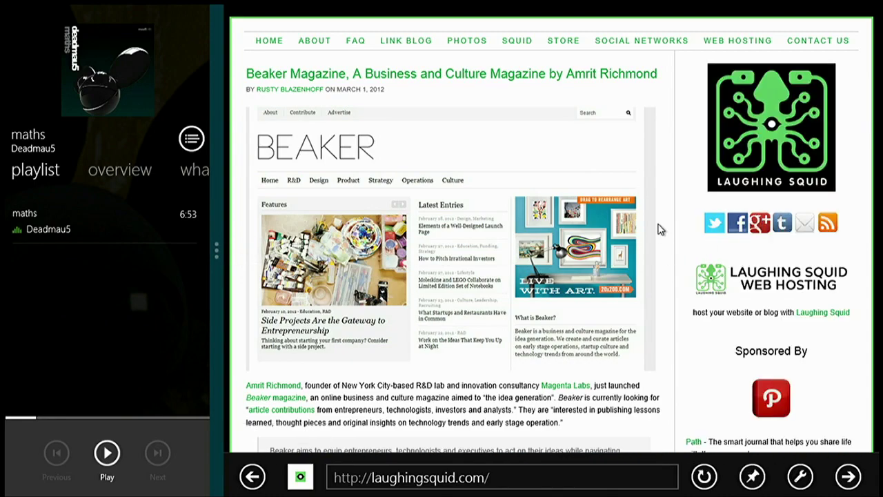
{"action": "scroll", "coordinate": [655, 220], "scroll_direction": "down", "scroll_amount": 15}
{"action": "scroll", "coordinate": [652, 210], "scroll_direction": "up", "scroll_amount": 12}
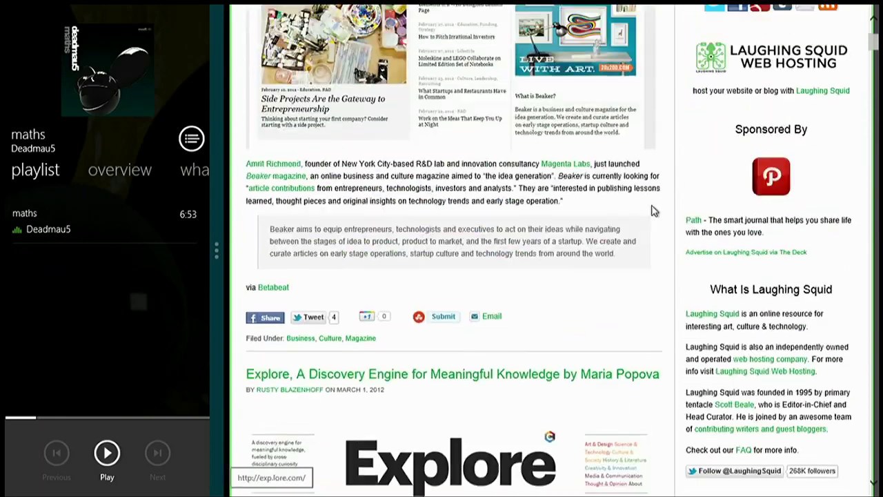
{"action": "scroll", "coordinate": [652, 211], "scroll_direction": "down", "scroll_amount": 10}
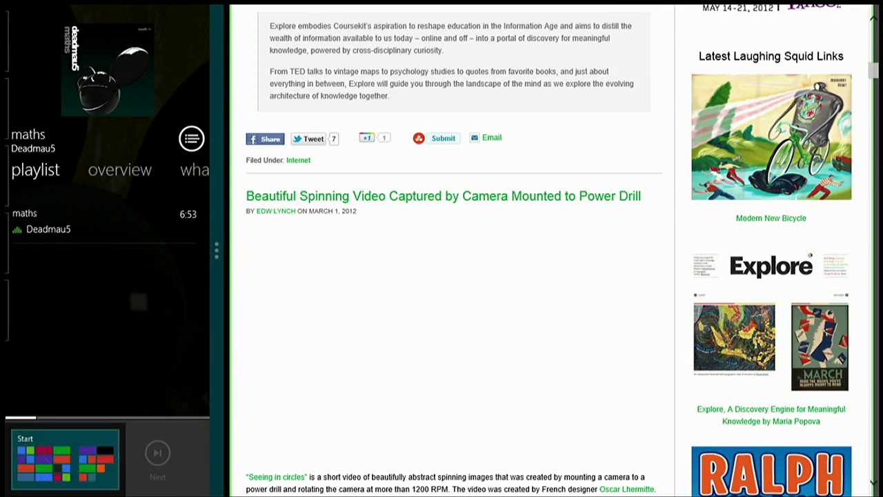
{"action": "left_click", "coordinate": [1, 495]}
{"action": "left_click", "coordinate": [134, 396]}
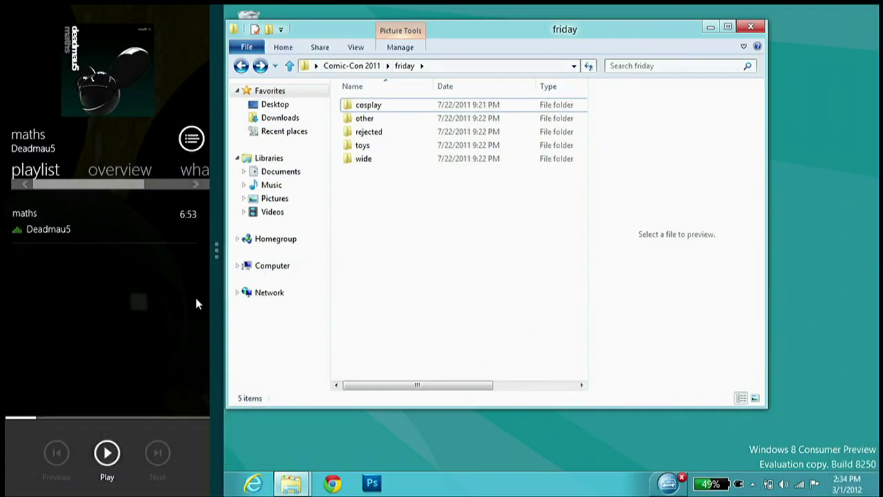
Close the snapped music app, lower the volume to 70, pause 'maths', and return to Start
{"action": "left_click_drag", "start_coordinate": [217, 272], "coordinate": [8, 301]}
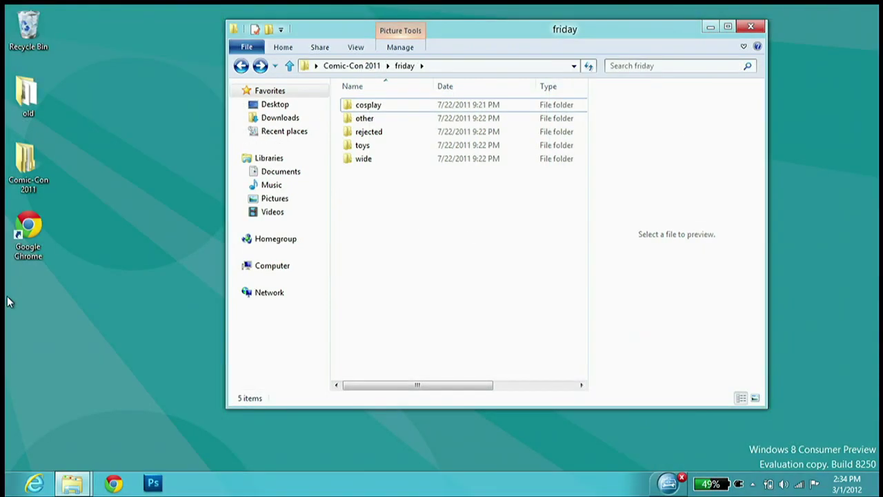
{"action": "left_click_drag", "start_coordinate": [5, 302], "coordinate": [62, 312]}
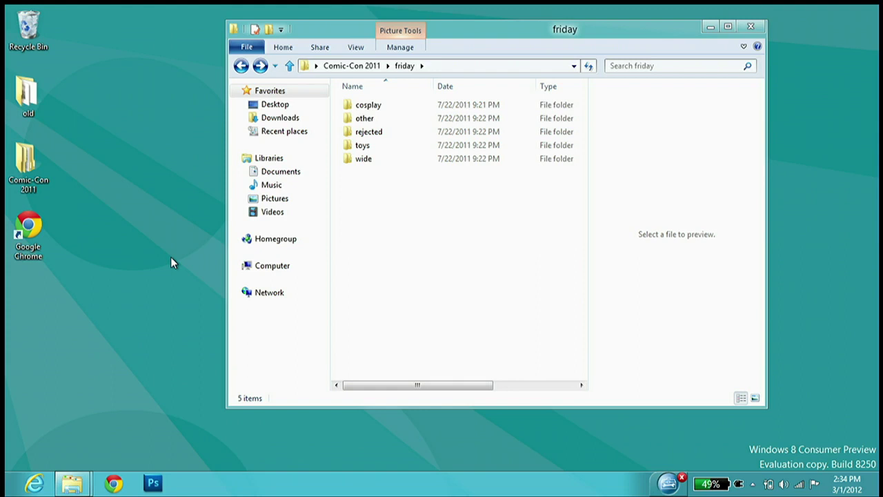
{"action": "key", "text": "XF86AudioPlay"}
{"action": "key", "text": "XF86AudioLowerVolume"}
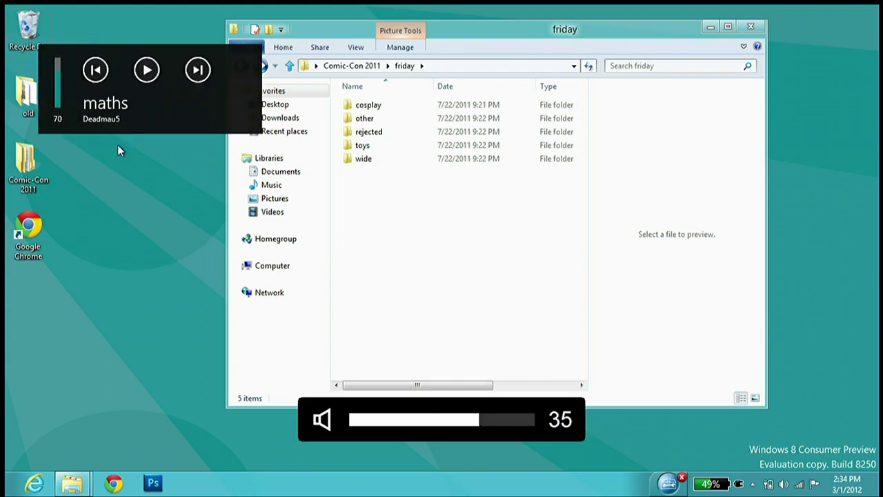
{"action": "left_click", "coordinate": [147, 71]}
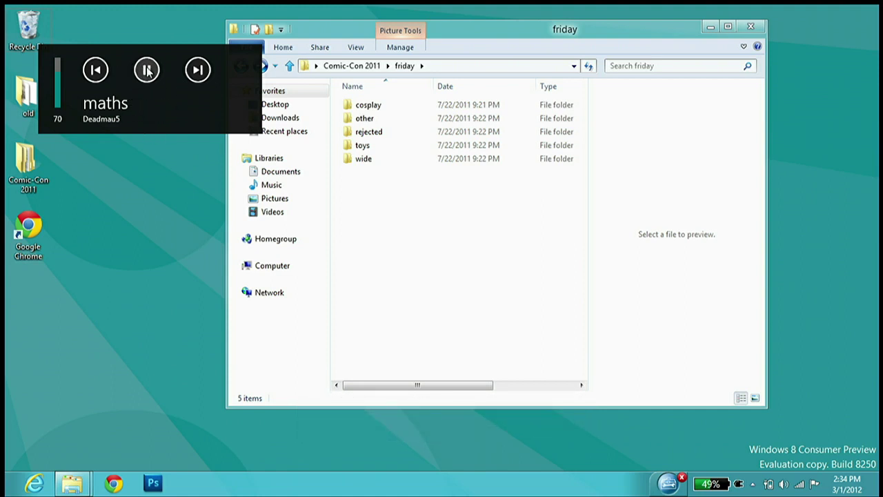
{"action": "left_click", "coordinate": [147, 71]}
{"action": "key", "text": "super"}
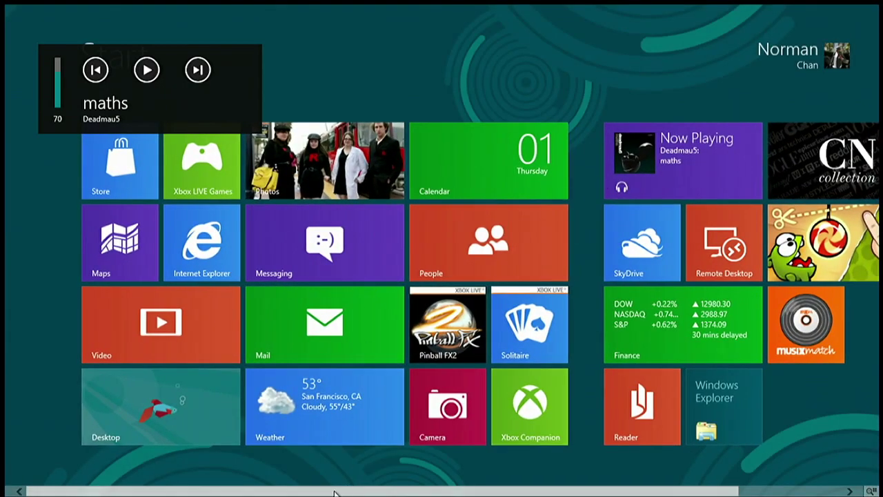
Scroll the Store to Games and start installing the free Pirates Love Daisies
{"action": "scroll", "coordinate": [174, 433], "scroll_direction": "down", "scroll_amount": 2}
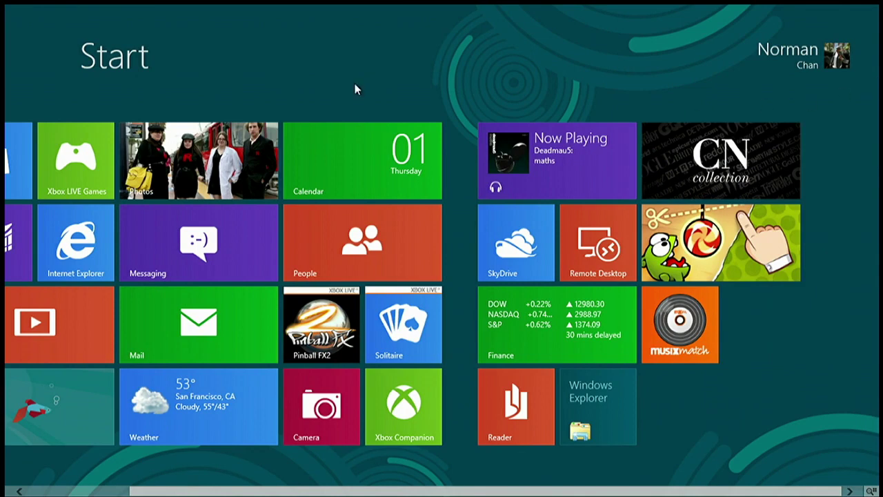
{"action": "left_click_drag", "start_coordinate": [302, 487], "coordinate": [203, 490]}
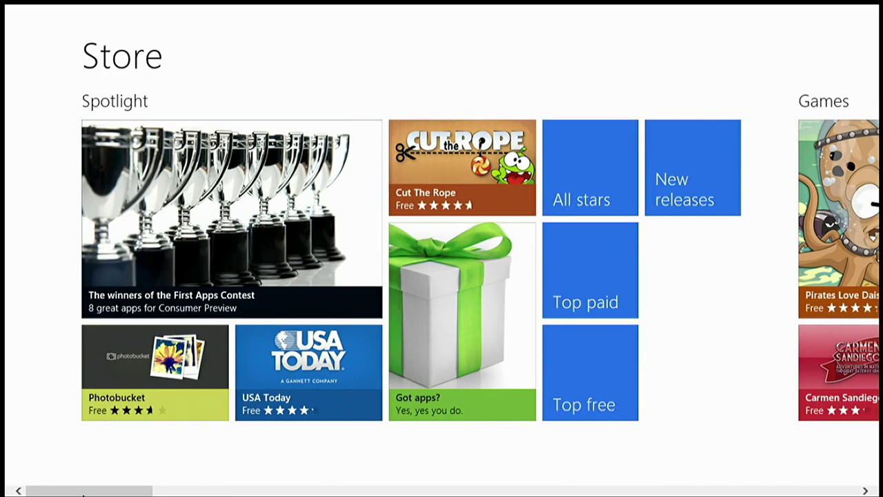
{"action": "left_click_drag", "start_coordinate": [81, 494], "coordinate": [97, 494]}
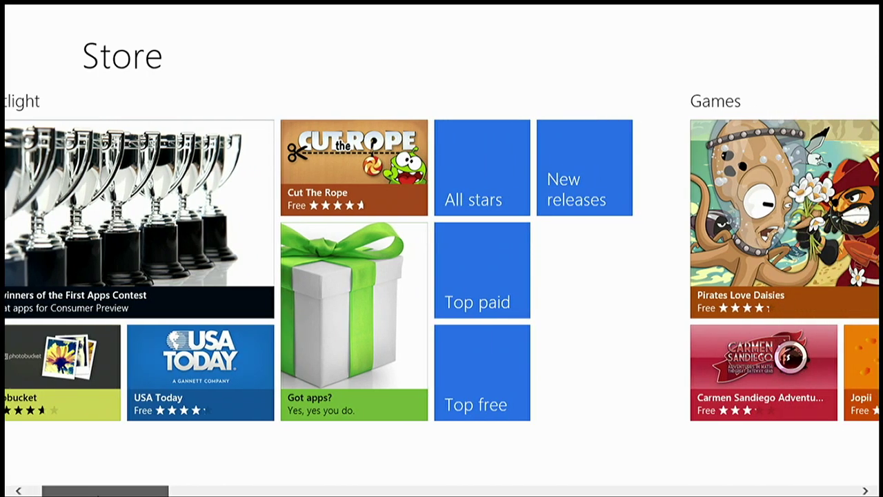
{"action": "left_click_drag", "start_coordinate": [98, 494], "coordinate": [14, 491]}
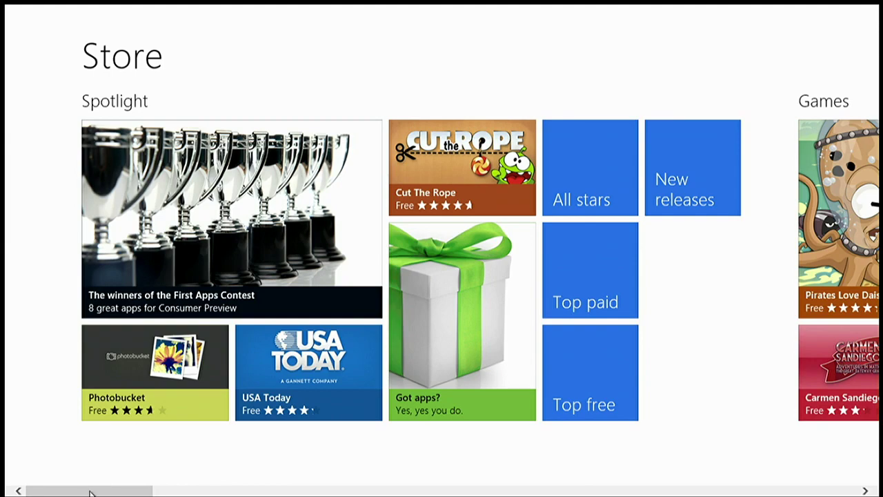
{"action": "left_click_drag", "start_coordinate": [91, 492], "coordinate": [205, 480]}
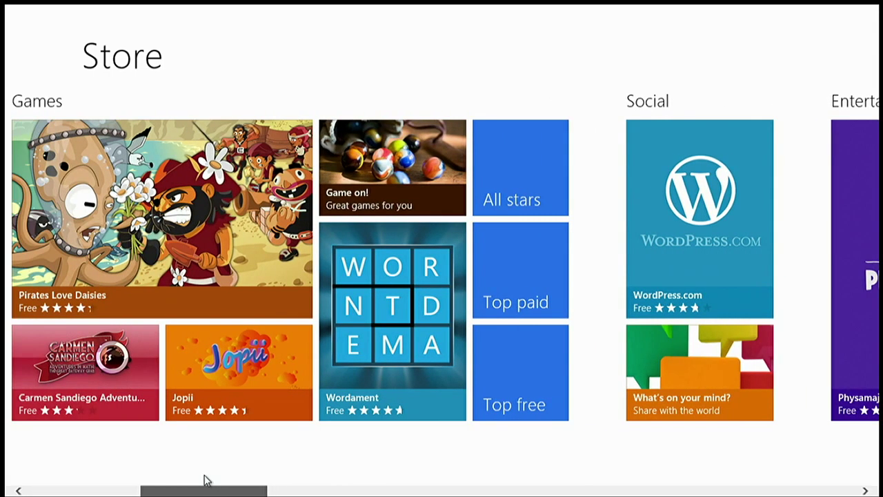
{"action": "left_click", "coordinate": [133, 192]}
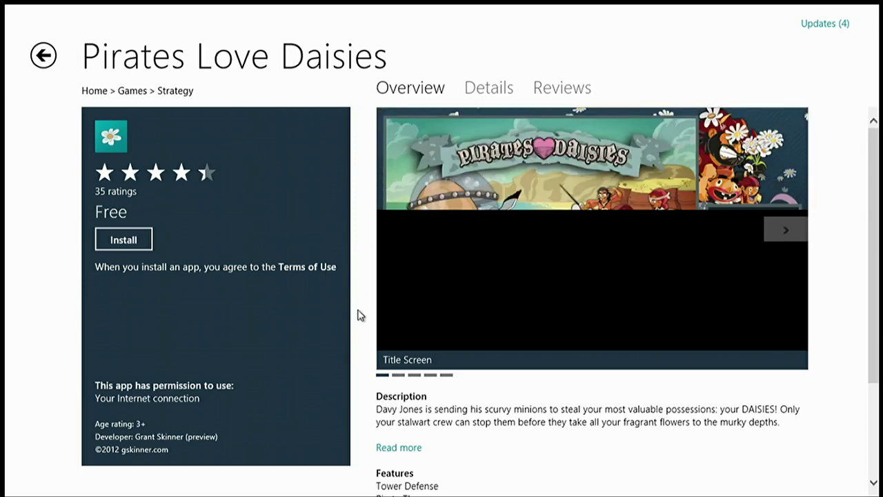
{"action": "left_click", "coordinate": [127, 239]}
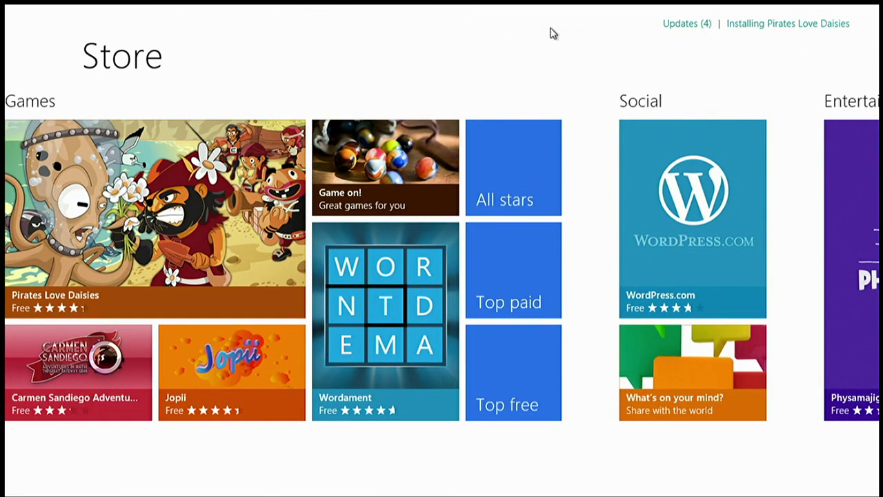
{"action": "key", "text": "super"}
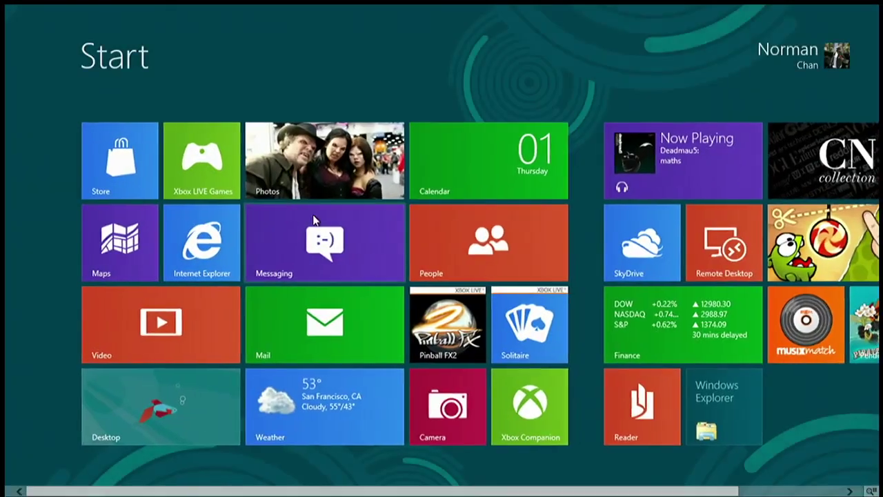
Launch Maps, then zoom out and pan to a wide San Francisco view around Battery St
{"action": "left_click", "coordinate": [153, 231]}
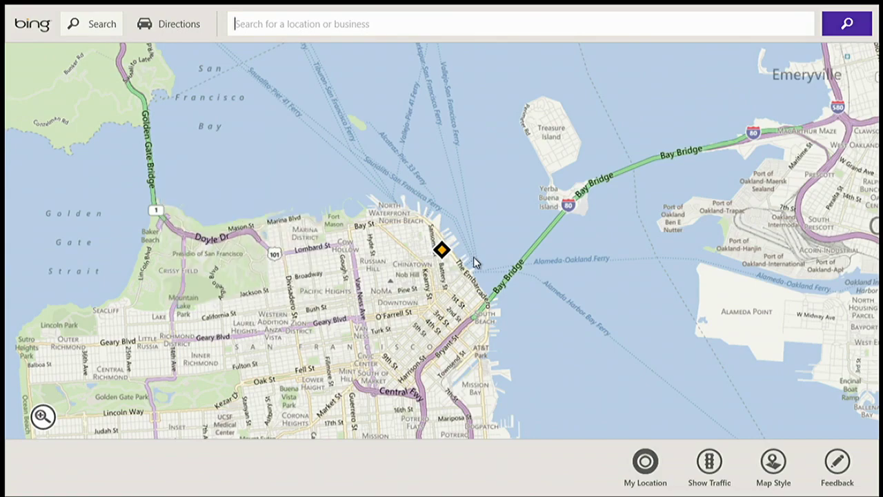
{"action": "scroll", "coordinate": [412, 283], "scroll_direction": "up", "scroll_amount": 2}
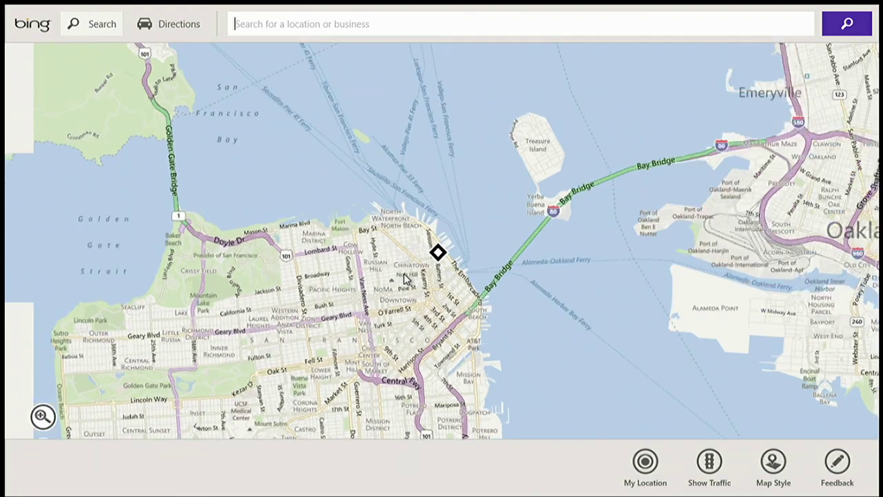
{"action": "scroll", "coordinate": [472, 250], "scroll_direction": "up", "scroll_amount": 5}
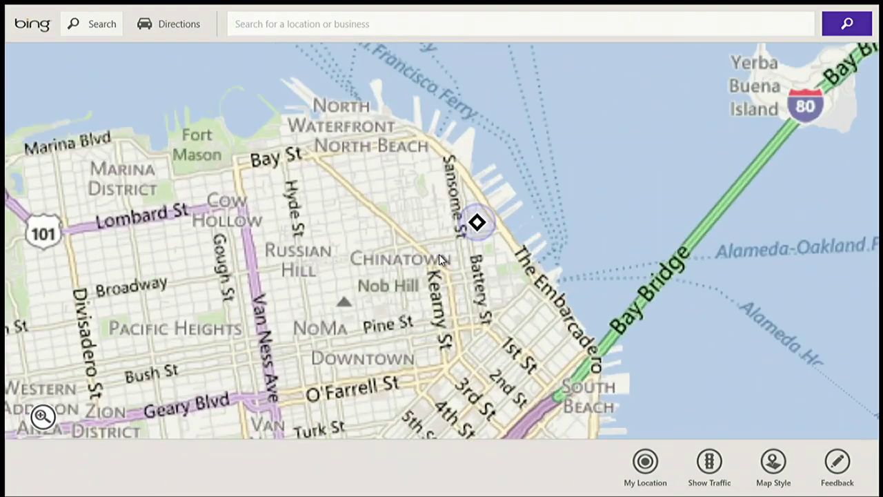
{"action": "scroll", "coordinate": [597, 199], "scroll_direction": "down", "scroll_amount": 2}
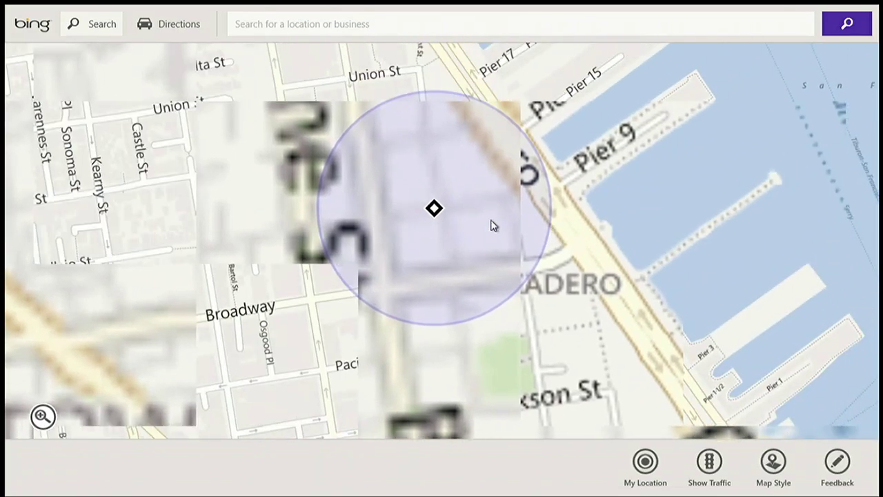
{"action": "scroll", "coordinate": [430, 231], "scroll_direction": "up", "scroll_amount": 1}
{"action": "scroll", "coordinate": [431, 234], "scroll_direction": "down", "scroll_amount": 4}
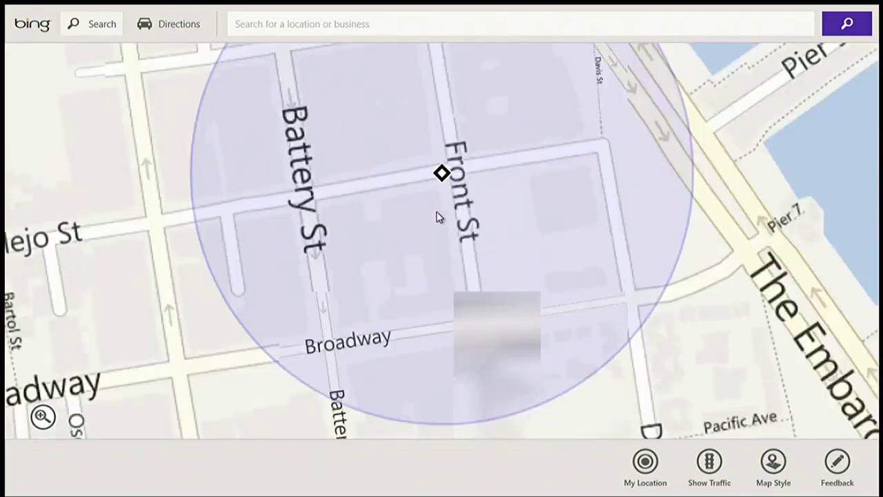
{"action": "scroll", "coordinate": [493, 177], "scroll_direction": "down", "scroll_amount": 3}
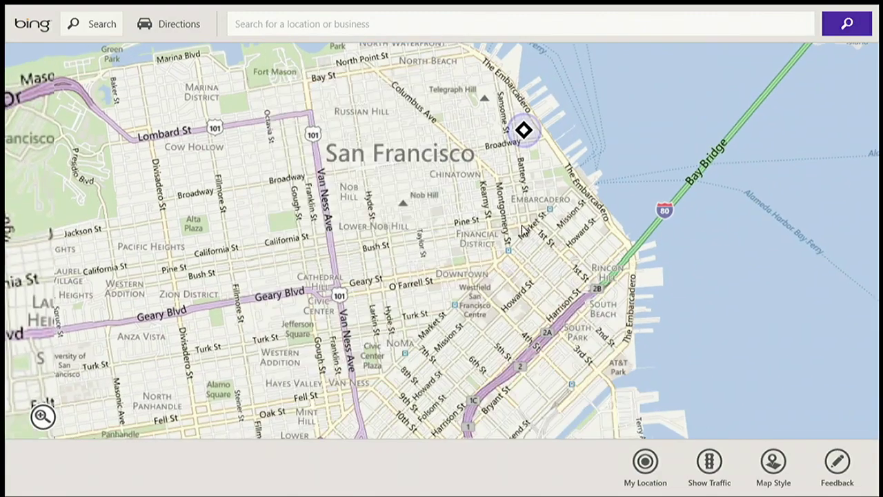
{"action": "left_click_drag", "start_coordinate": [523, 230], "coordinate": [473, 253]}
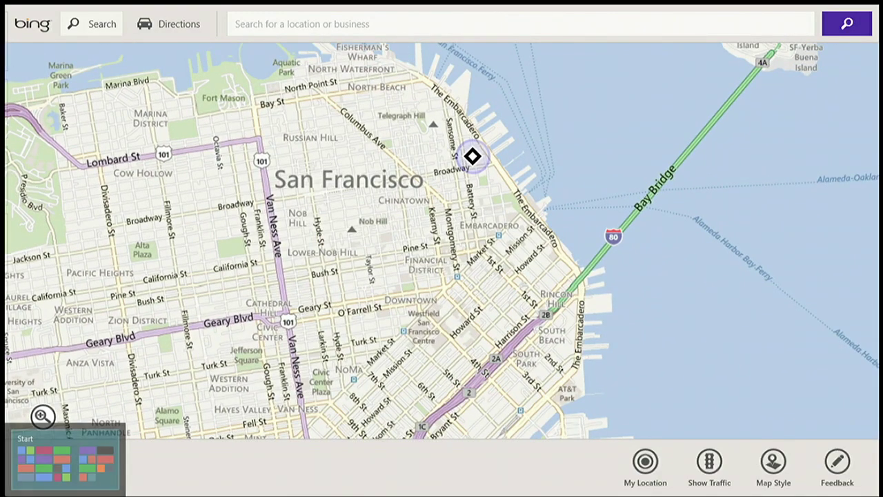
{"action": "left_click", "coordinate": [7, 491]}
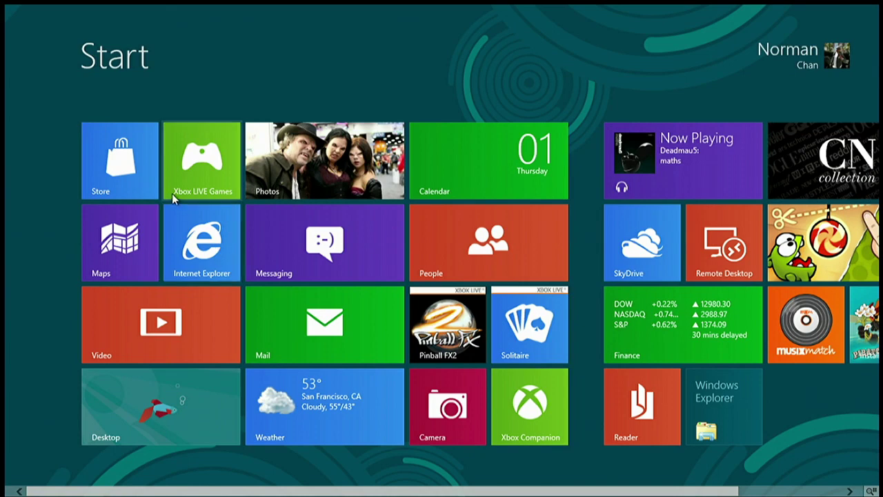
Launch Xbox LIVE Games and scroll across its hub
{"action": "left_click", "coordinate": [200, 163]}
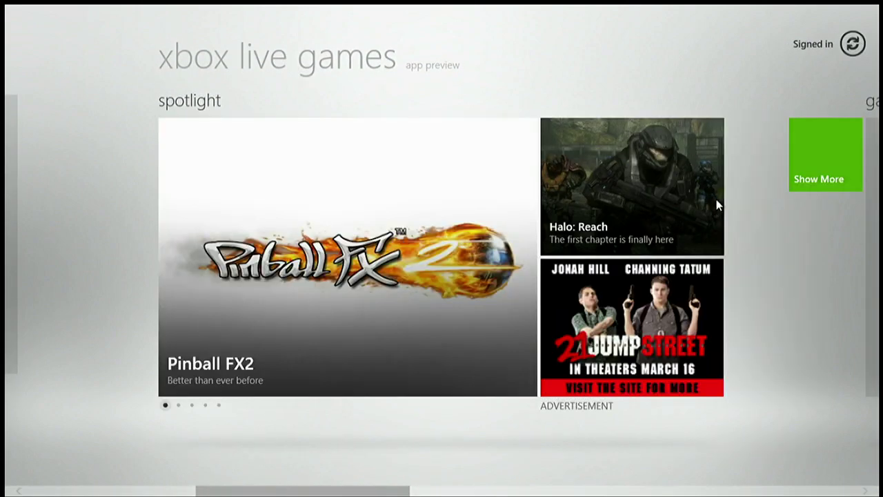
{"action": "left_click_drag", "start_coordinate": [249, 493], "coordinate": [649, 462]}
{"action": "scroll", "coordinate": [357, 279], "scroll_direction": "left", "scroll_amount": 3}
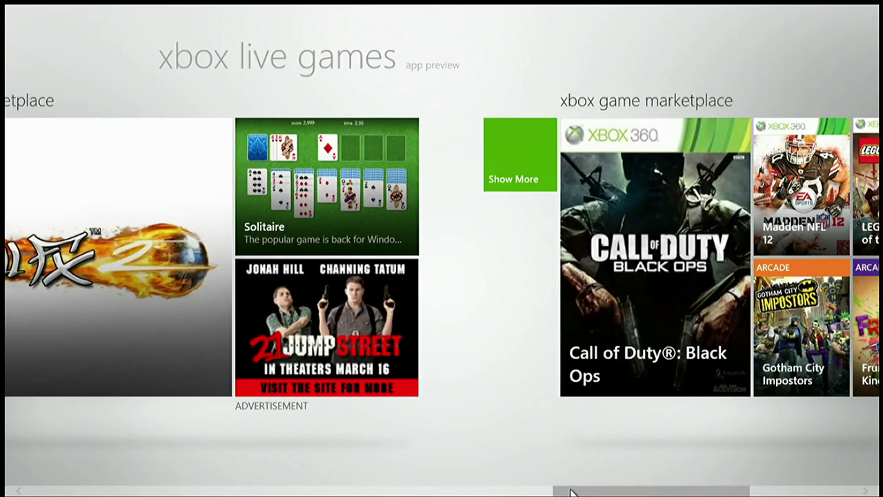
{"action": "left_click_drag", "start_coordinate": [571, 492], "coordinate": [668, 473]}
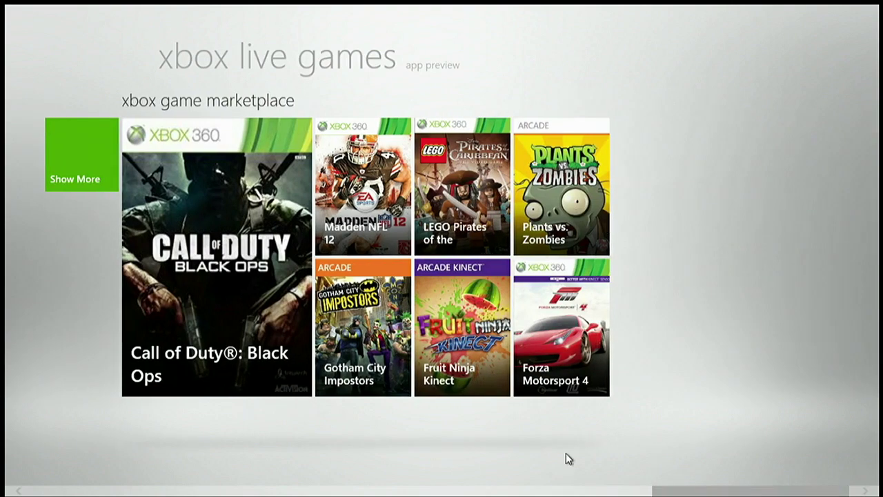
{"action": "scroll", "coordinate": [488, 235], "scroll_direction": "left", "scroll_amount": 5}
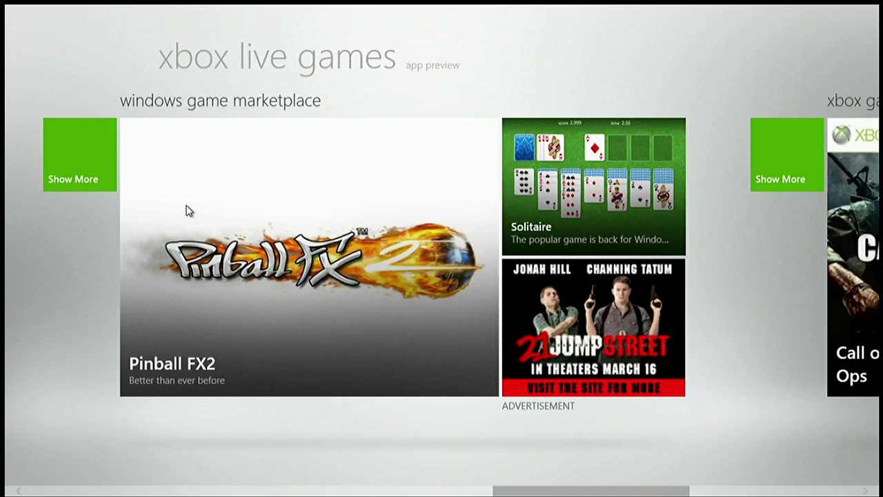
Browse the marketplace's picks and featured games, then open Pinball FX2's free Store page
{"action": "left_click", "coordinate": [81, 172]}
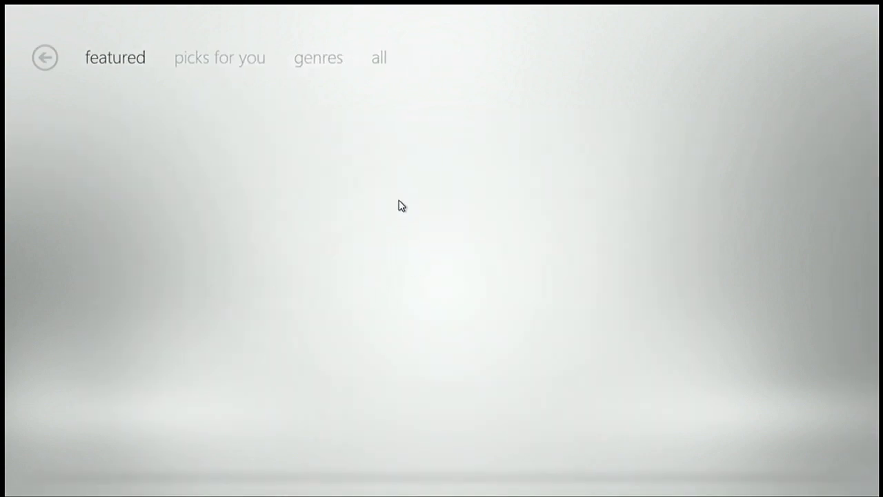
{"action": "left_click", "coordinate": [254, 65]}
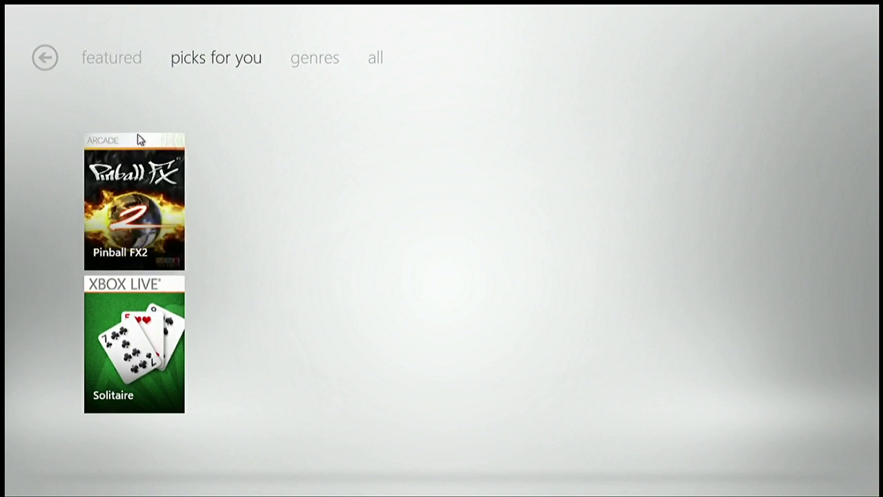
{"action": "left_click", "coordinate": [131, 64]}
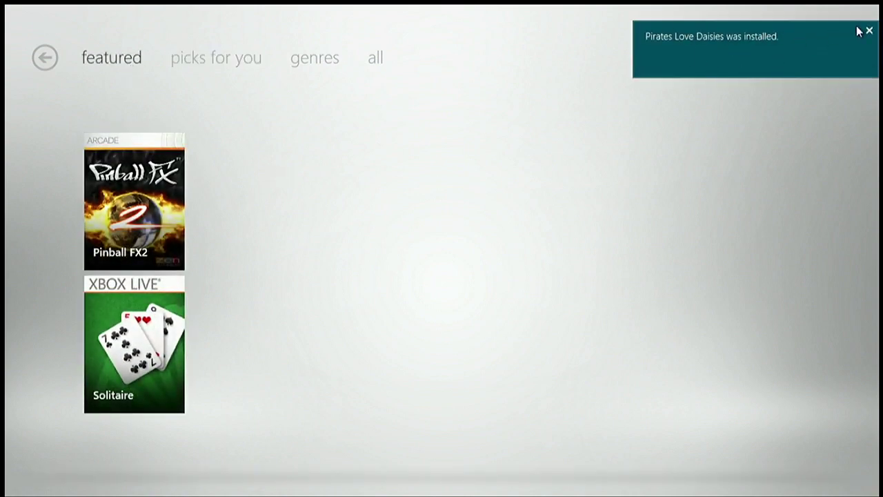
{"action": "left_click", "coordinate": [870, 32]}
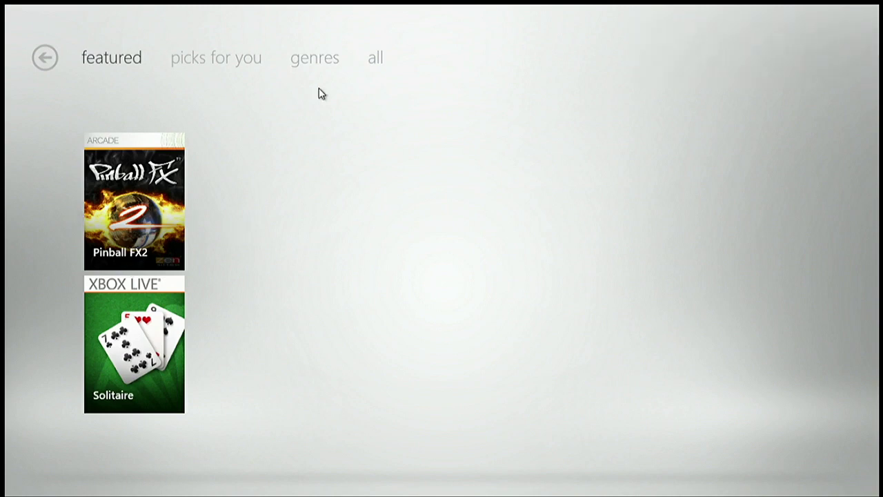
{"action": "left_click", "coordinate": [145, 215]}
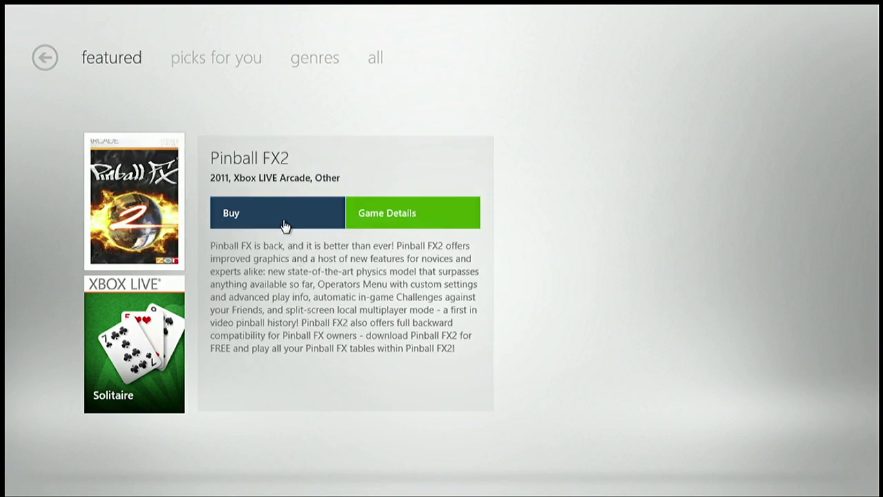
{"action": "left_click", "coordinate": [333, 221]}
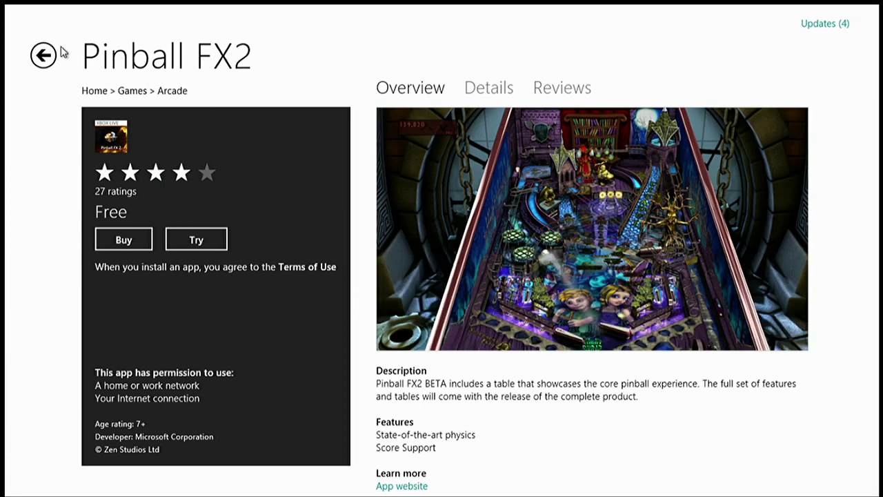
{"action": "key", "text": "super"}
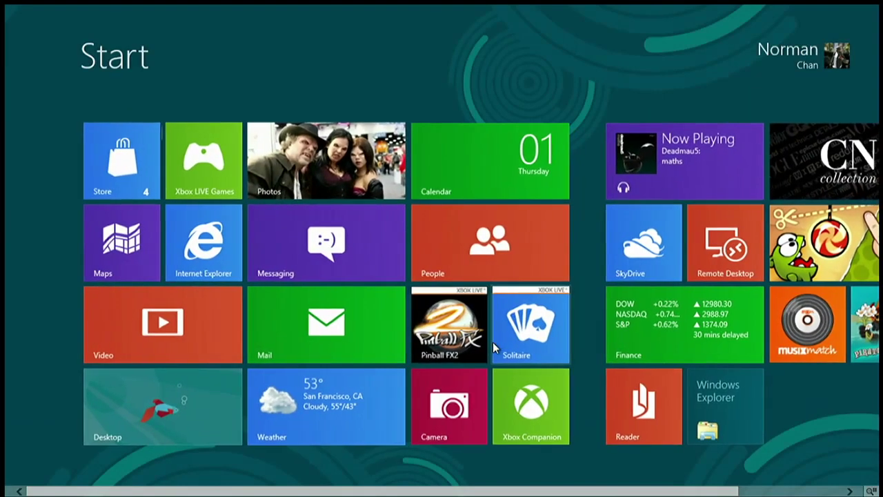
Open Music at the currently playing artist and scroll across the hub
{"action": "left_click", "coordinate": [683, 159]}
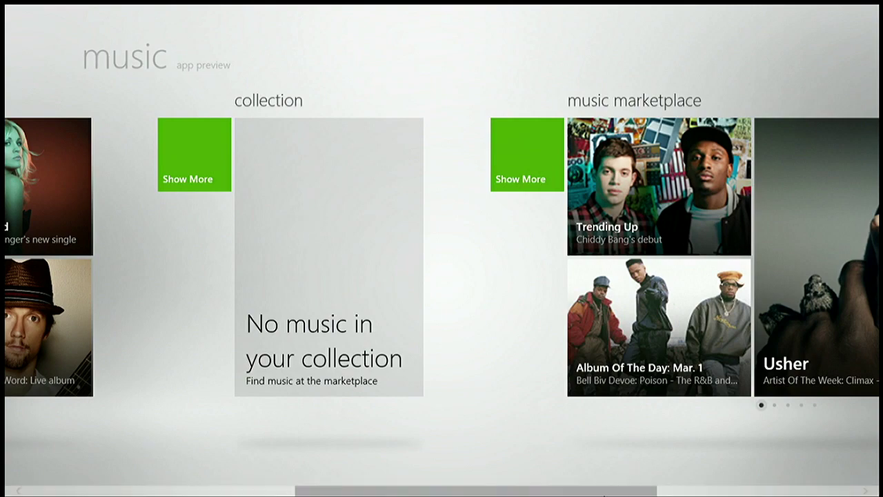
{"action": "left_click_drag", "start_coordinate": [606, 494], "coordinate": [331, 493]}
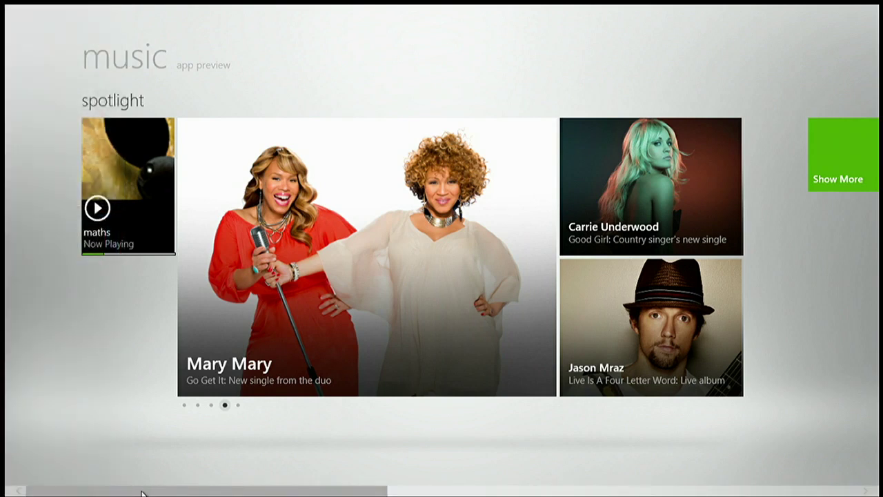
{"action": "left_click", "coordinate": [5, 491]}
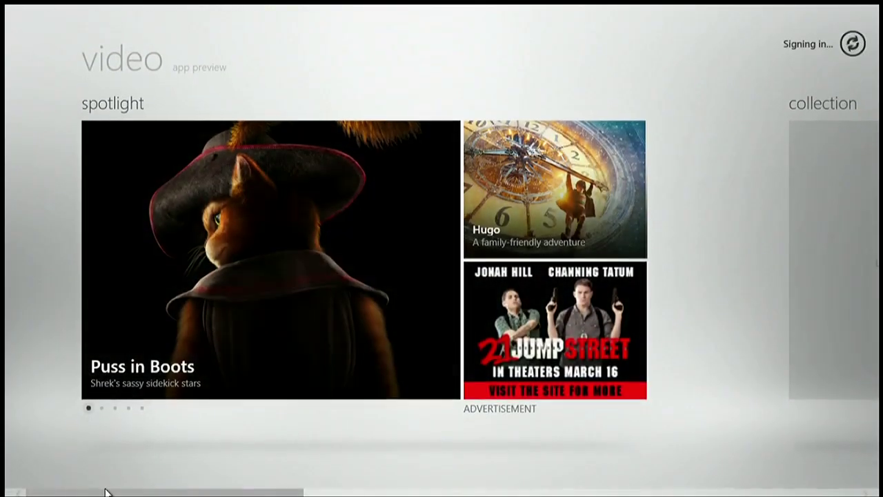
Scroll the Video hub right to the movies marketplace and tv marketplace sections
{"action": "left_click_drag", "start_coordinate": [118, 493], "coordinate": [302, 488]}
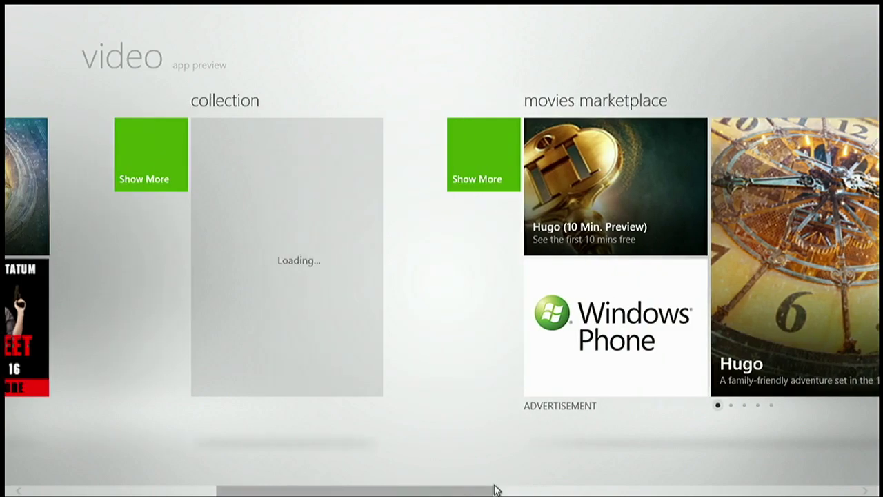
{"action": "left_click_drag", "start_coordinate": [483, 492], "coordinate": [641, 491]}
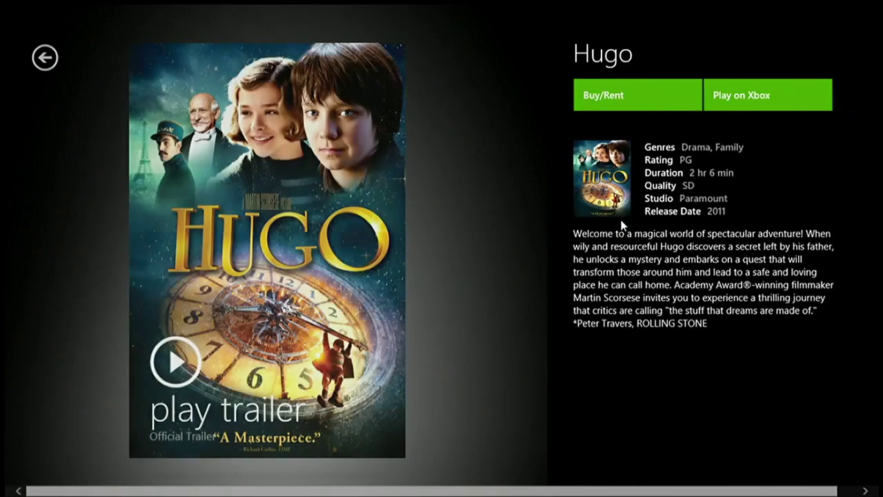
Play Hugo on the Xbox and send Down and Left presses from the on-screen controller
{"action": "left_click", "coordinate": [713, 97]}
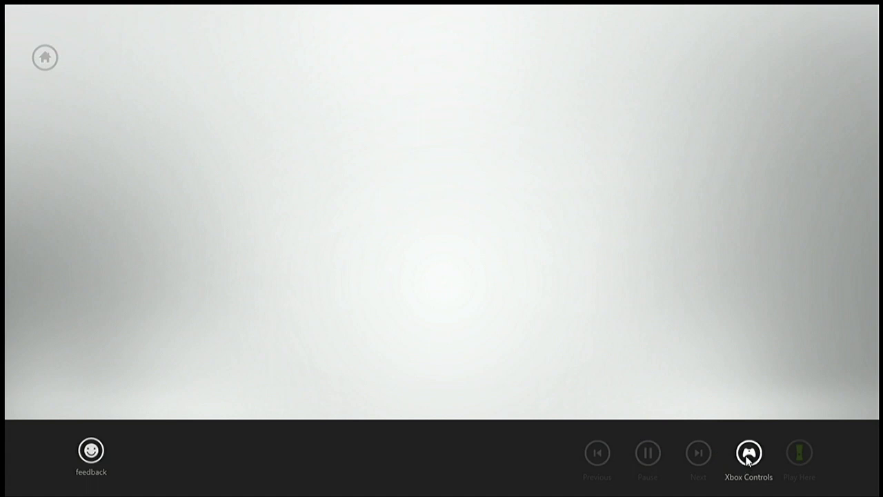
{"action": "left_click", "coordinate": [747, 458]}
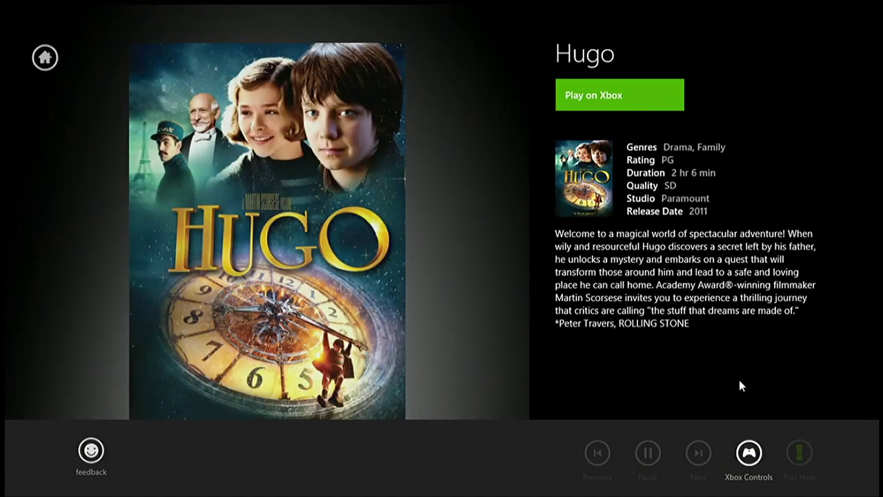
{"action": "left_click", "coordinate": [748, 452]}
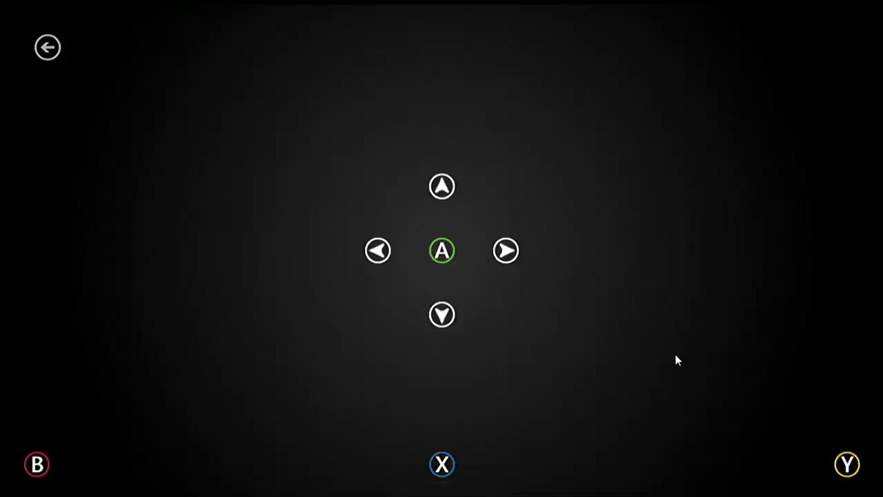
{"action": "left_click", "coordinate": [433, 319]}
{"action": "left_click", "coordinate": [378, 251]}
{"action": "left_click", "coordinate": [48, 47]}
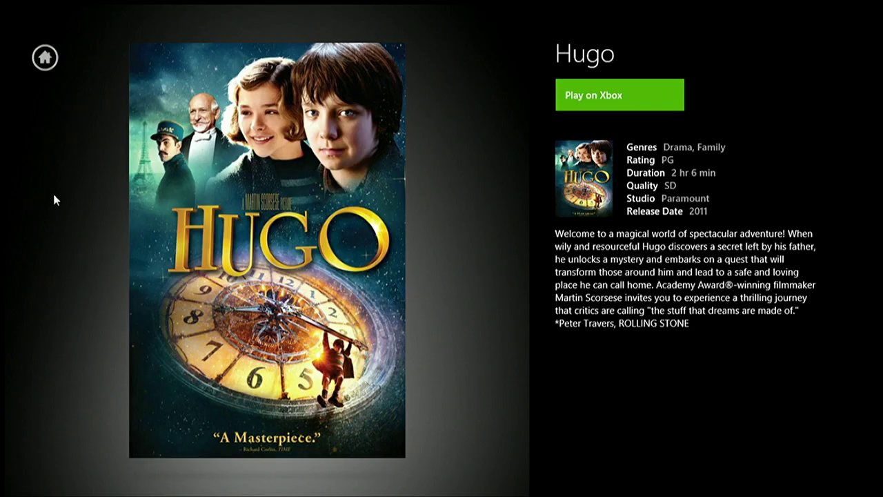
{"action": "key", "text": "super"}
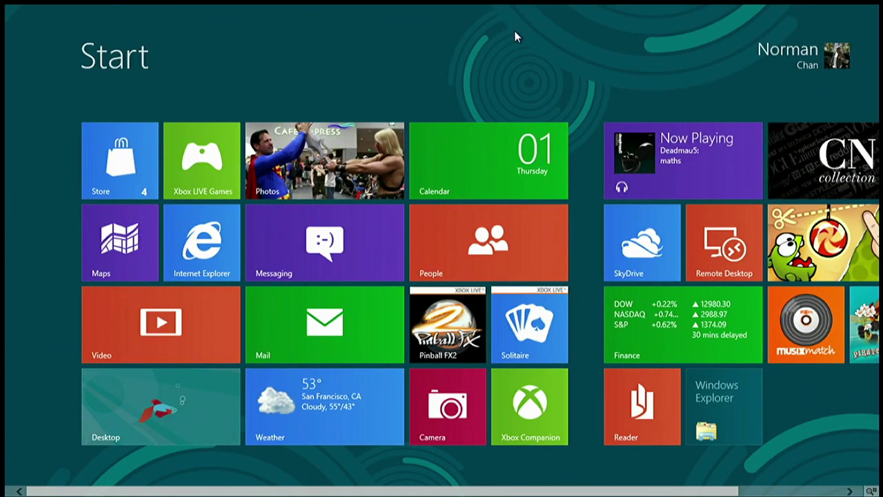
{"action": "key", "text": "super+d"}
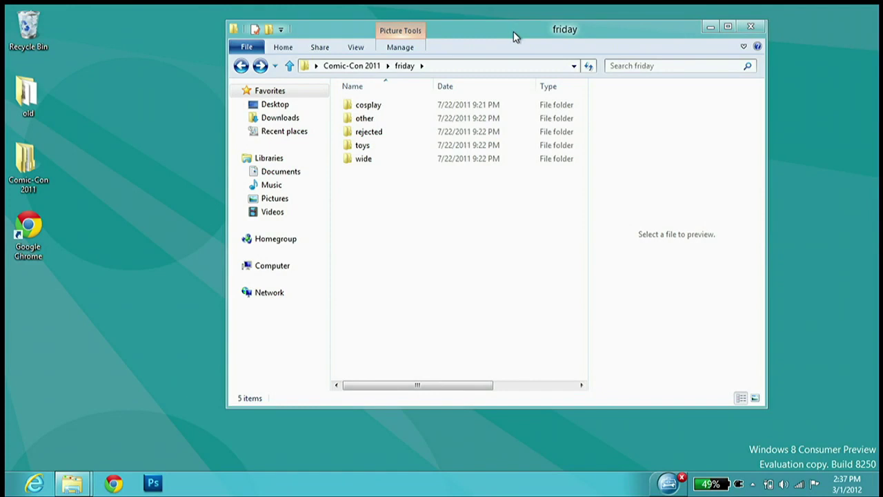
{"action": "key", "text": "super+d"}
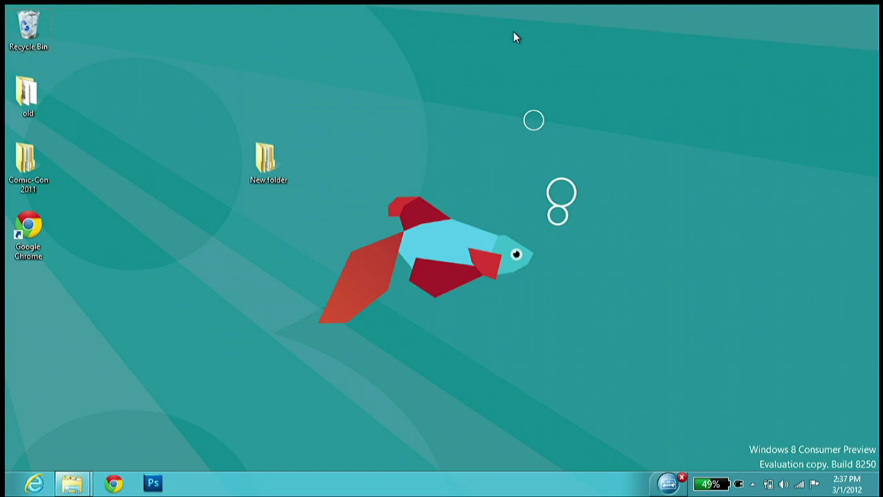
{"action": "key", "text": "super+d"}
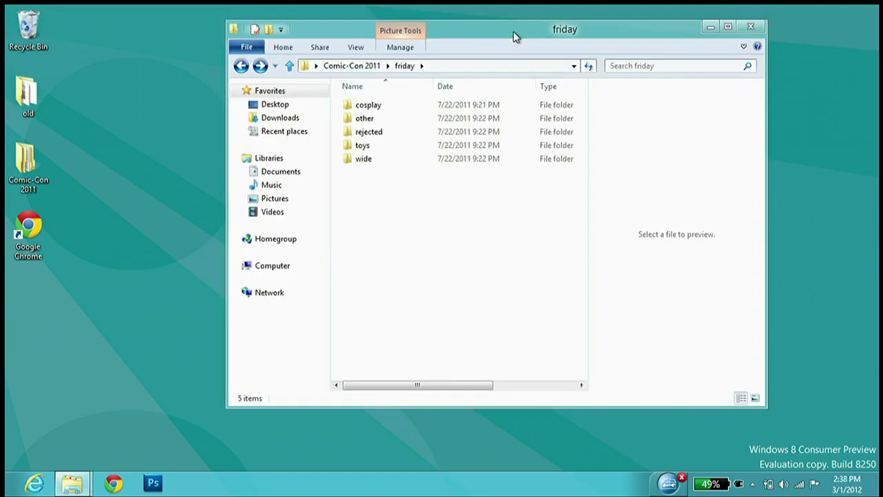
{"action": "key", "text": "super"}
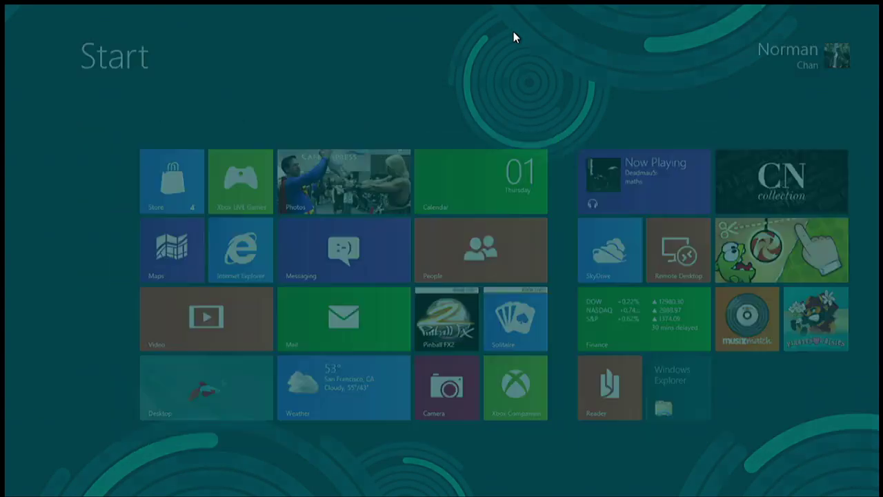
{"action": "key", "text": "super"}
{"action": "key", "text": "super"}
{"action": "key", "text": "super"}
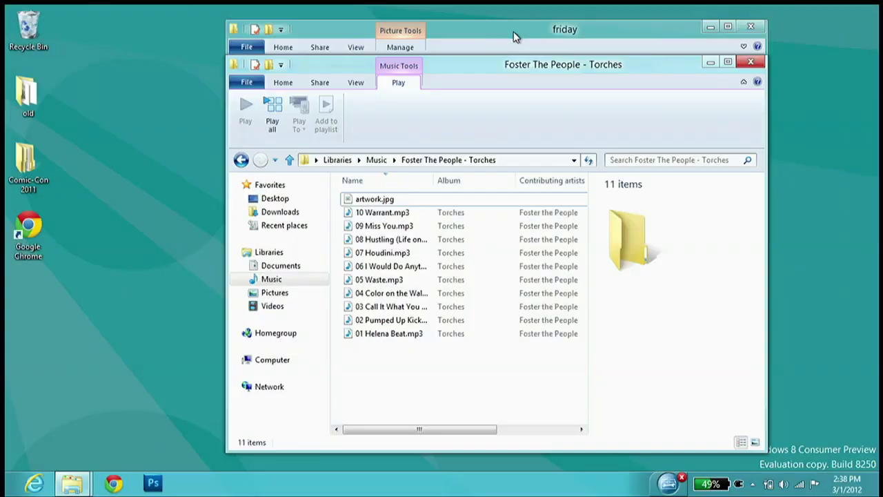
{"action": "key", "text": "super"}
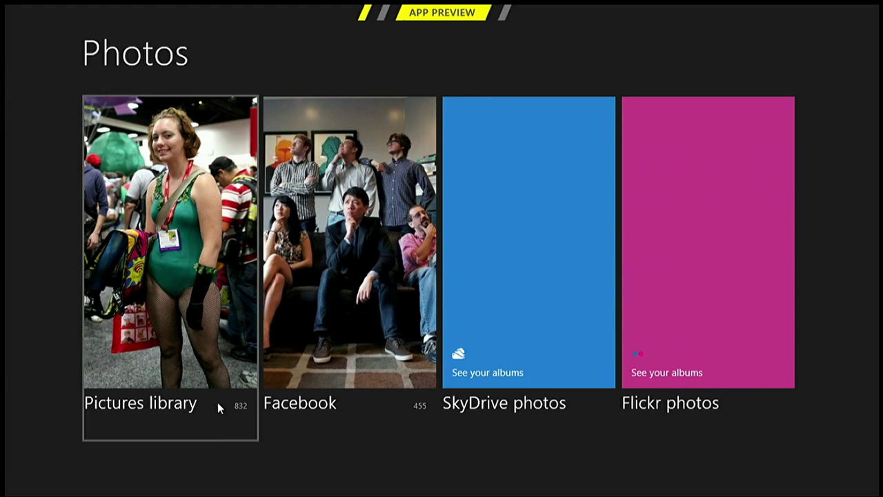
Open the comic-con 2011 album in the Pictures library and scroll through its 832 photos
{"action": "left_click", "coordinate": [241, 377]}
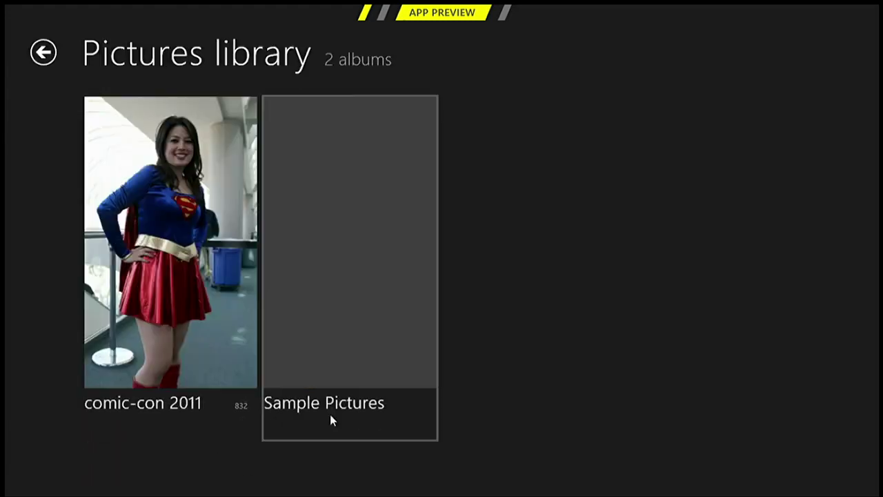
{"action": "left_click", "coordinate": [192, 361]}
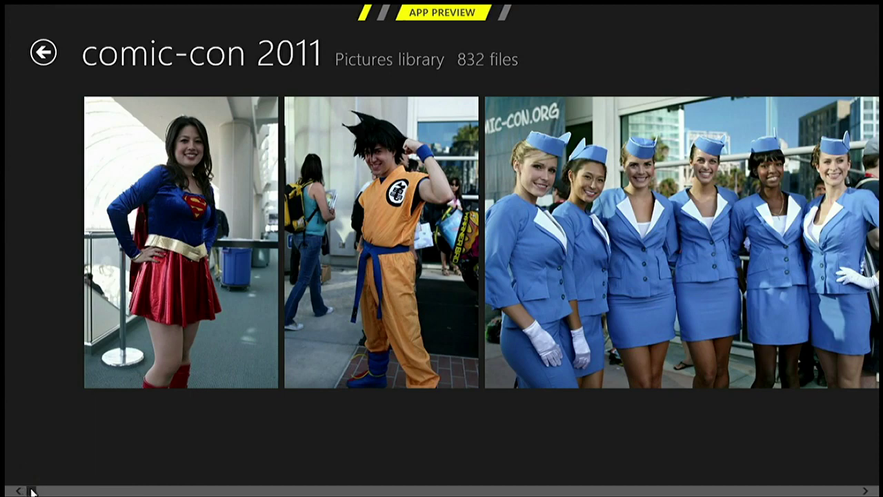
{"action": "left_click_drag", "start_coordinate": [31, 492], "coordinate": [347, 491]}
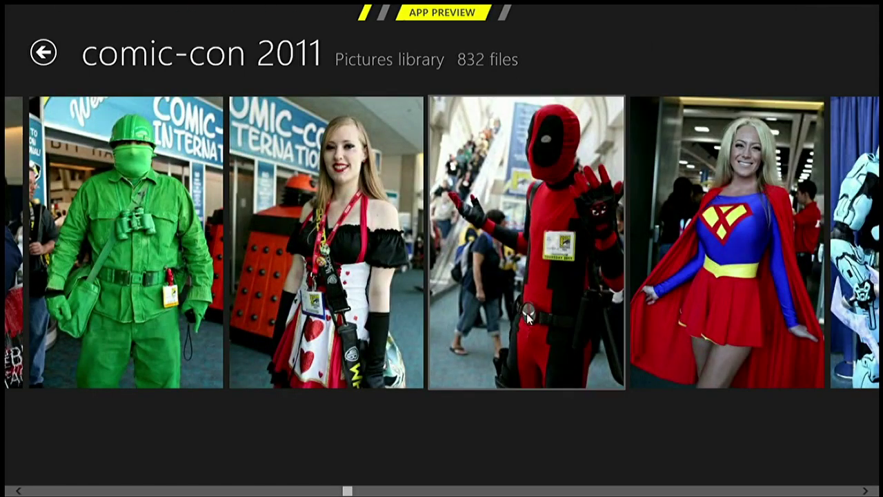
{"action": "left_click", "coordinate": [339, 492]}
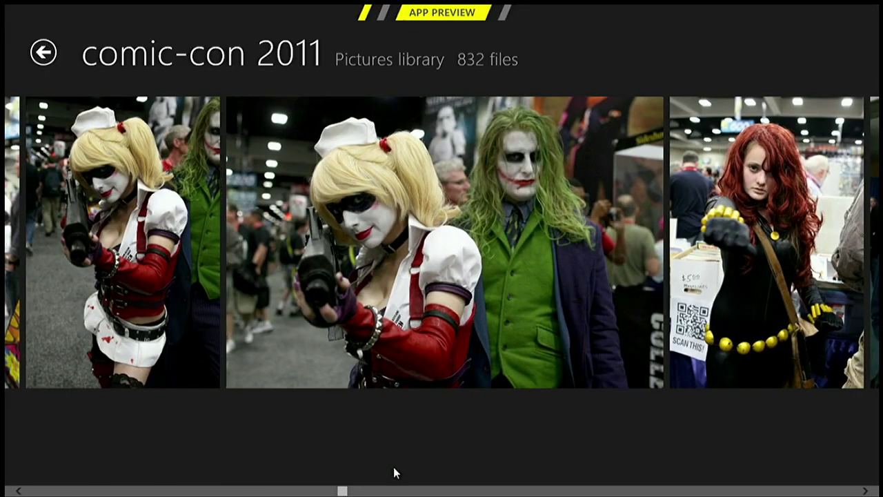
{"action": "left_click_drag", "start_coordinate": [342, 491], "coordinate": [327, 491]}
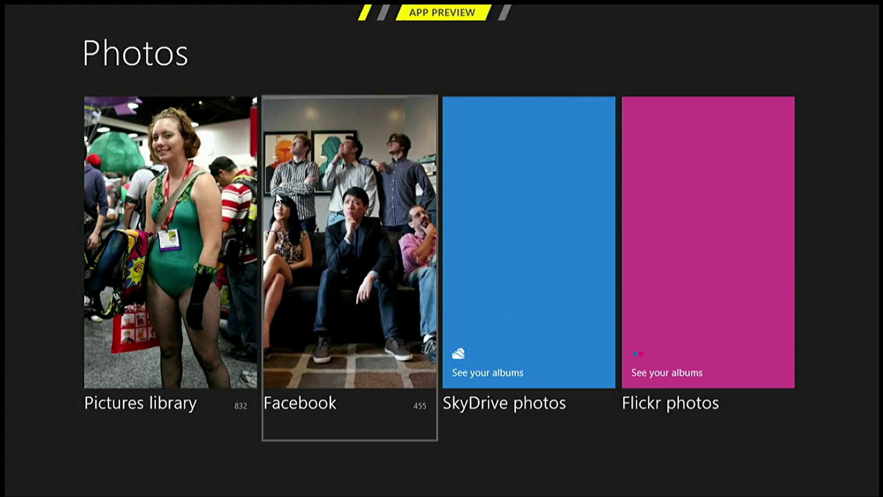
Open Facebook's LEGO party 2 album, view the night-city photo full screen, then go back to Start
{"action": "left_click", "coordinate": [280, 198]}
{"action": "left_click", "coordinate": [157, 236]}
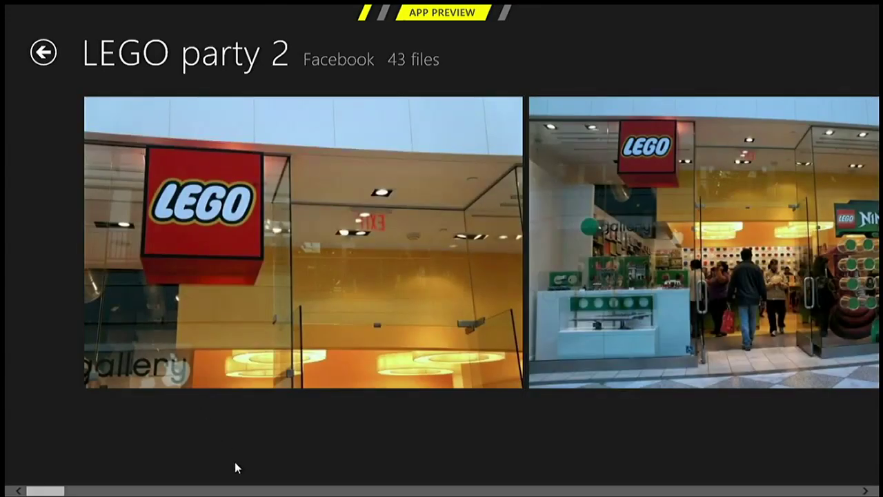
{"action": "left_click_drag", "start_coordinate": [54, 491], "coordinate": [490, 491]}
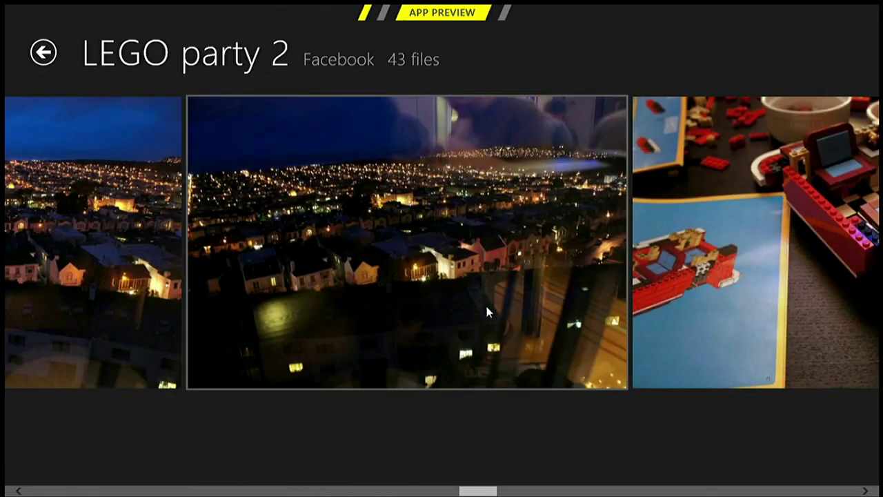
{"action": "left_click", "coordinate": [125, 245]}
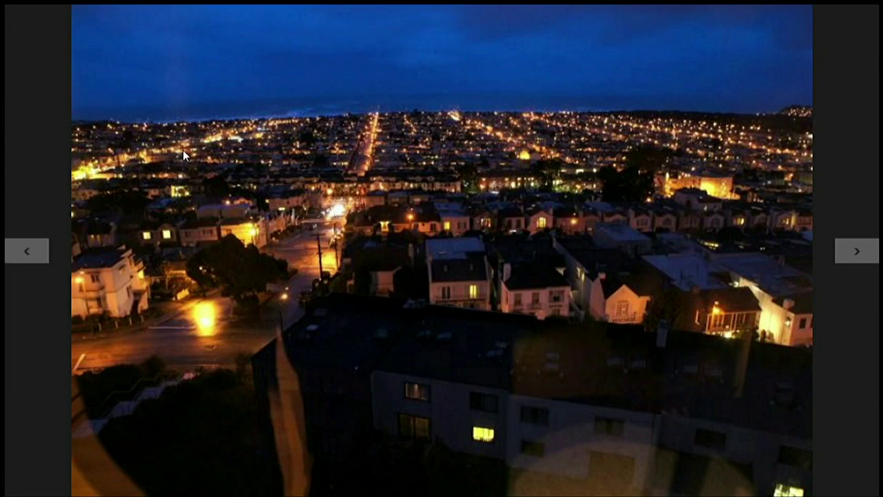
{"action": "left_click", "coordinate": [43, 54]}
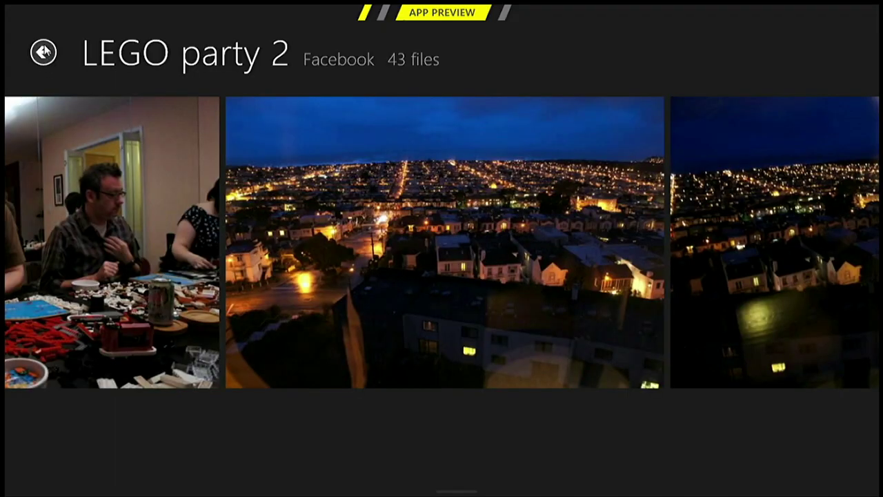
{"action": "left_click", "coordinate": [44, 53]}
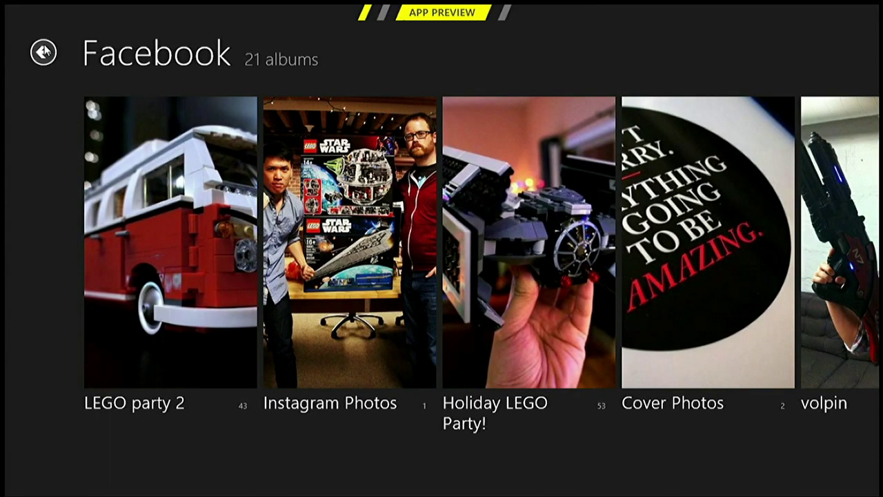
{"action": "left_click", "coordinate": [43, 52]}
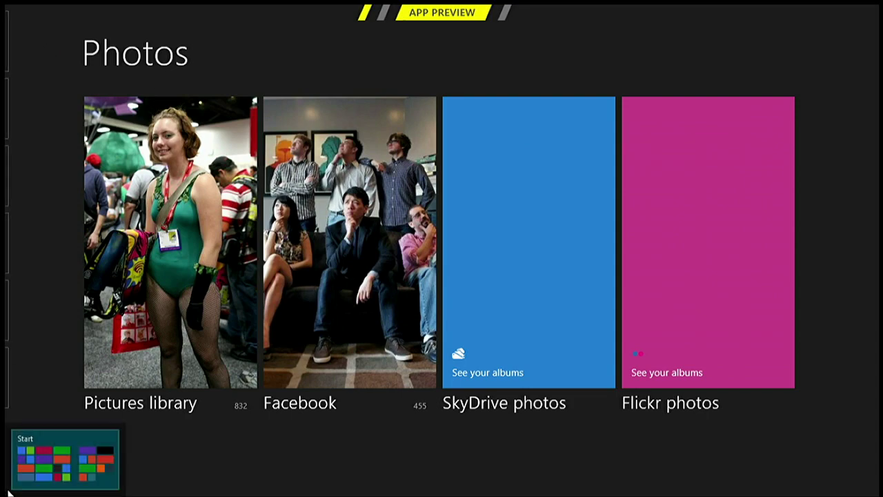
{"action": "left_click", "coordinate": [8, 491]}
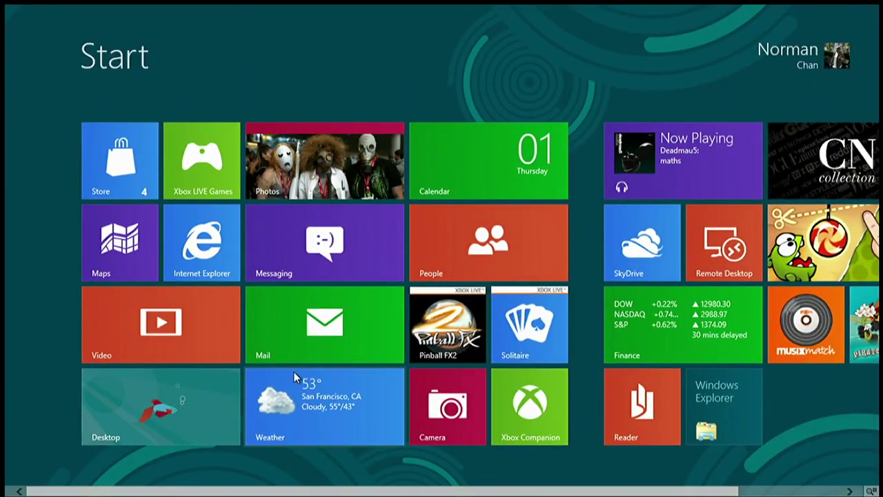
Open Bing Weather, view San Francisco's hourly forecast, and open the favourite places list
{"action": "left_click", "coordinate": [304, 409]}
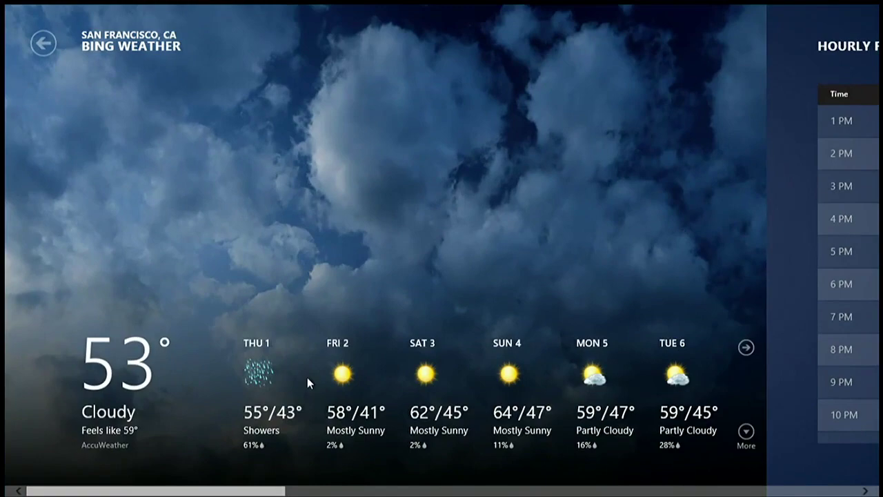
{"action": "left_click_drag", "start_coordinate": [259, 492], "coordinate": [480, 494]}
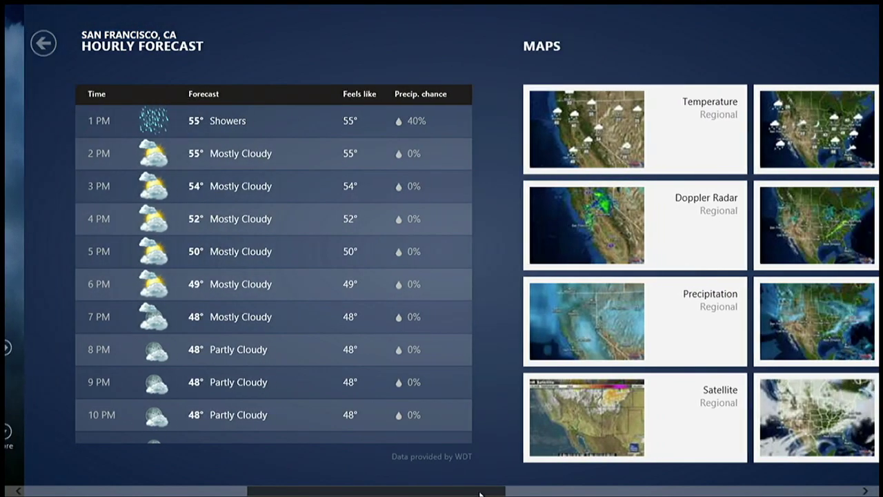
{"action": "right_click", "coordinate": [361, 452]}
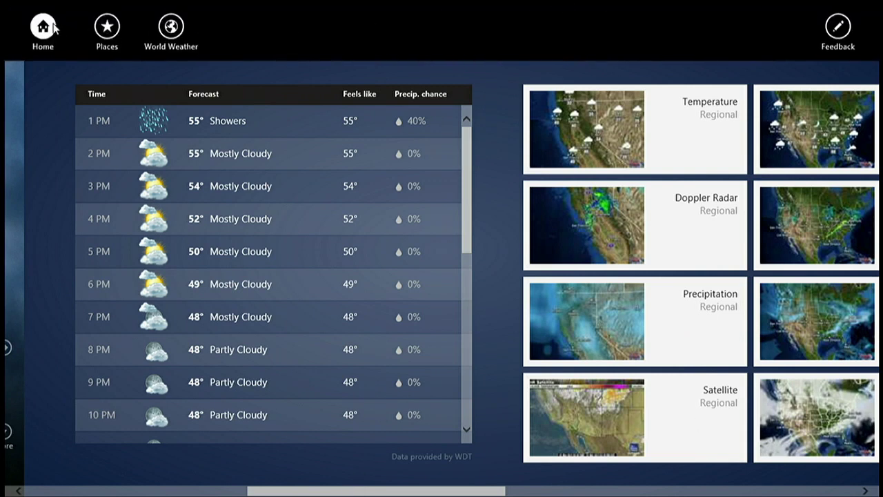
{"action": "left_click", "coordinate": [107, 32]}
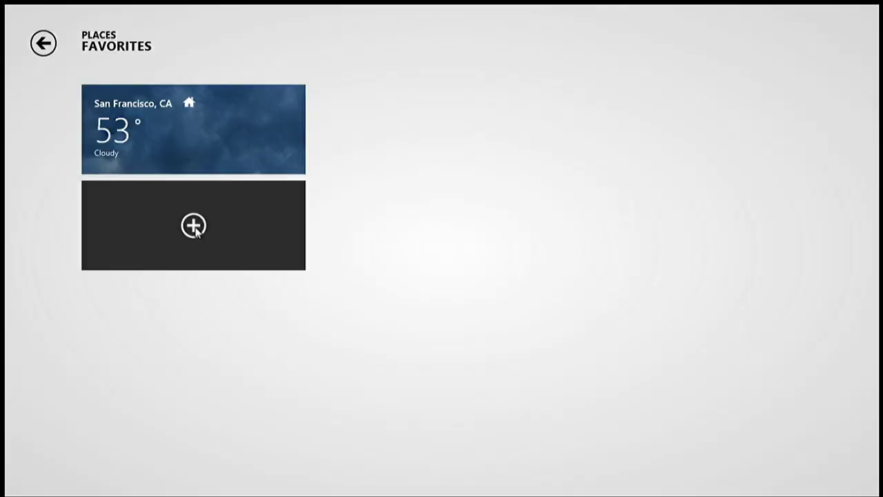
Cancel adding a new favourite place, return to the forecast, then go to Start
{"action": "left_click", "coordinate": [194, 226]}
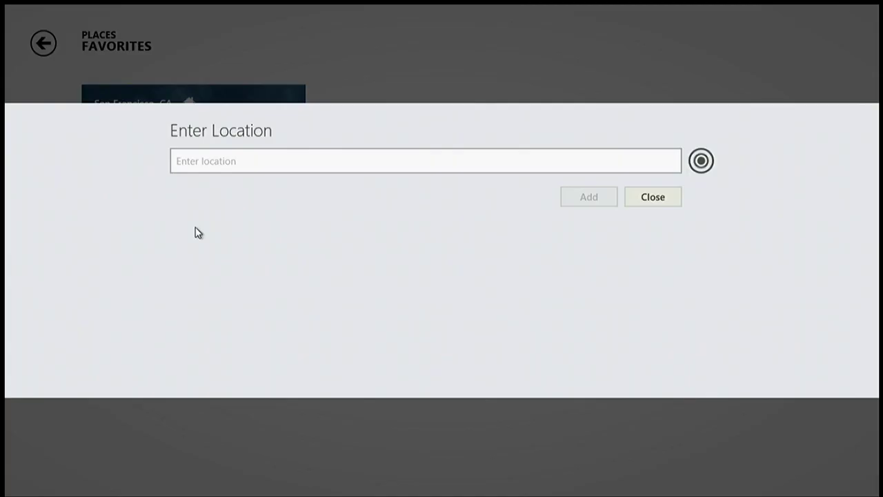
{"action": "left_click", "coordinate": [645, 199]}
{"action": "left_click", "coordinate": [43, 43]}
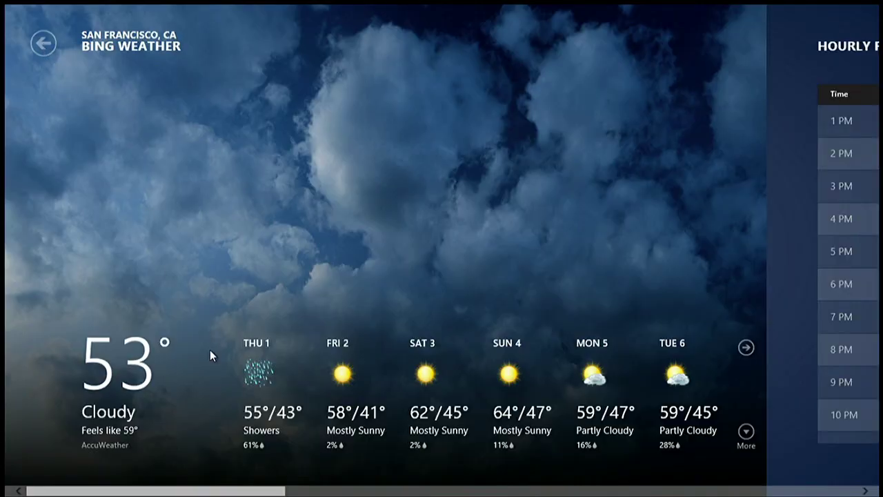
{"action": "key", "text": "super"}
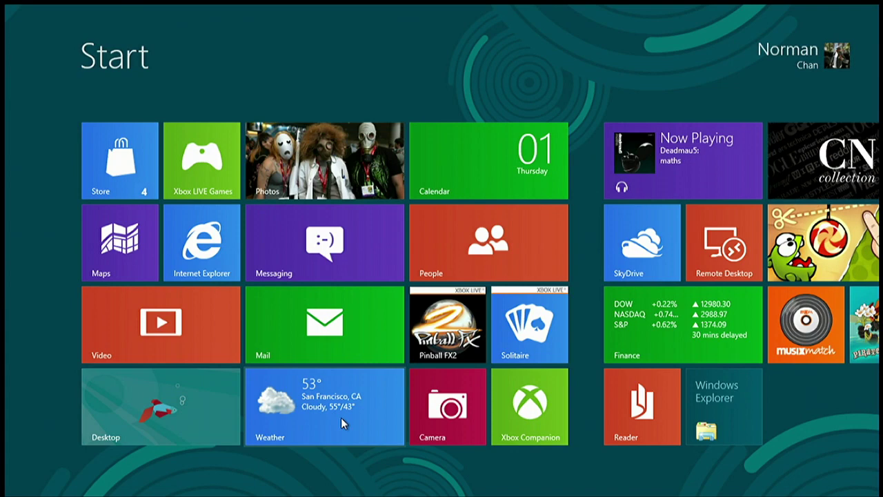
Toggle the Weather tile's selection, then set the Messaging tile to the smaller size
{"action": "right_click", "coordinate": [358, 402]}
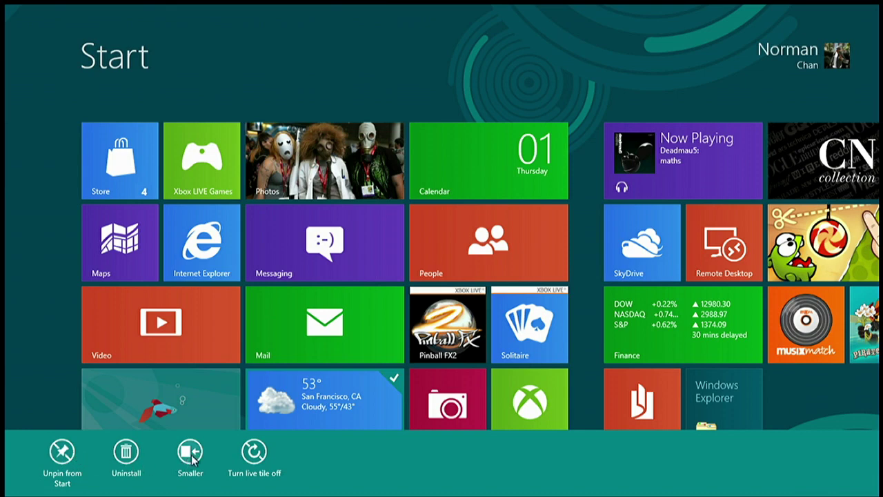
{"action": "right_click", "coordinate": [359, 407]}
{"action": "right_click", "coordinate": [380, 391]}
{"action": "right_click", "coordinate": [364, 390]}
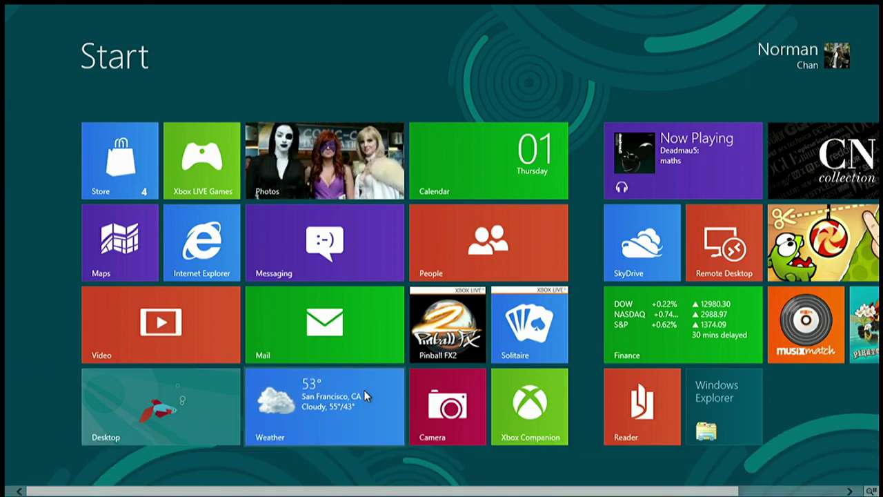
{"action": "right_click", "coordinate": [363, 390]}
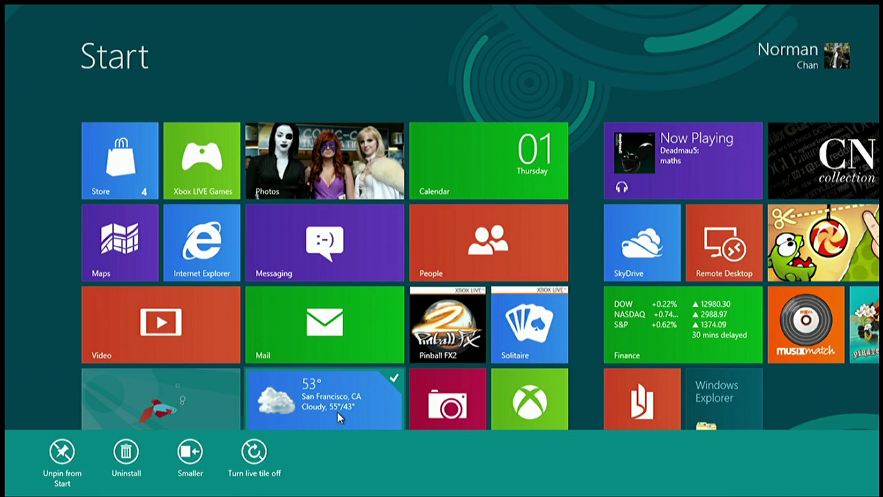
{"action": "right_click", "coordinate": [338, 418]}
{"action": "right_click", "coordinate": [325, 238]}
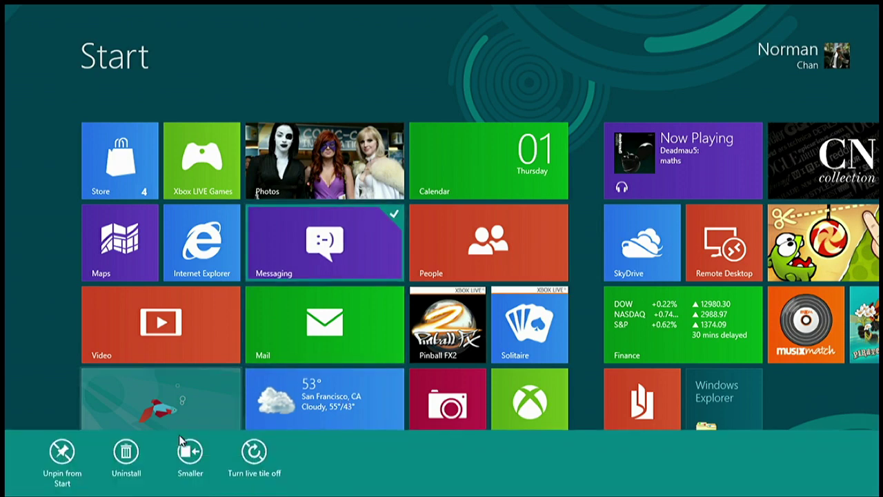
{"action": "left_click", "coordinate": [183, 445]}
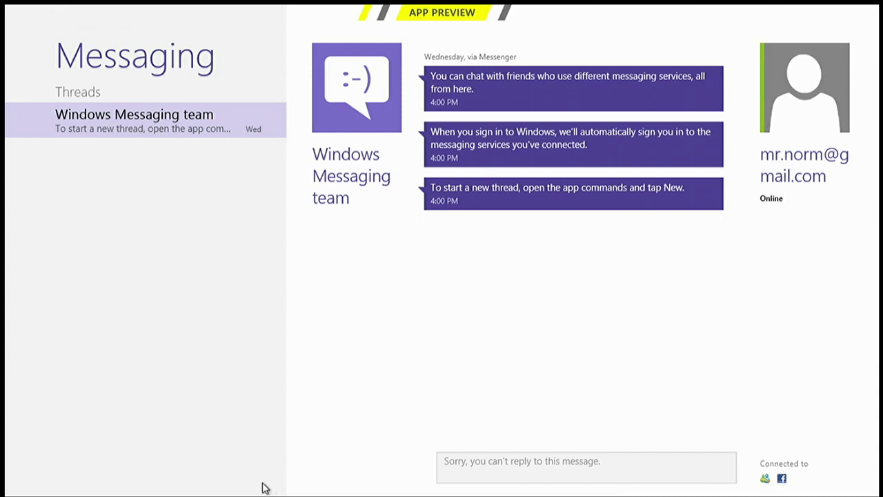
Return to Start, then show and dismiss the running-apps list without closing Messaging
{"action": "left_click", "coordinate": [26, 477]}
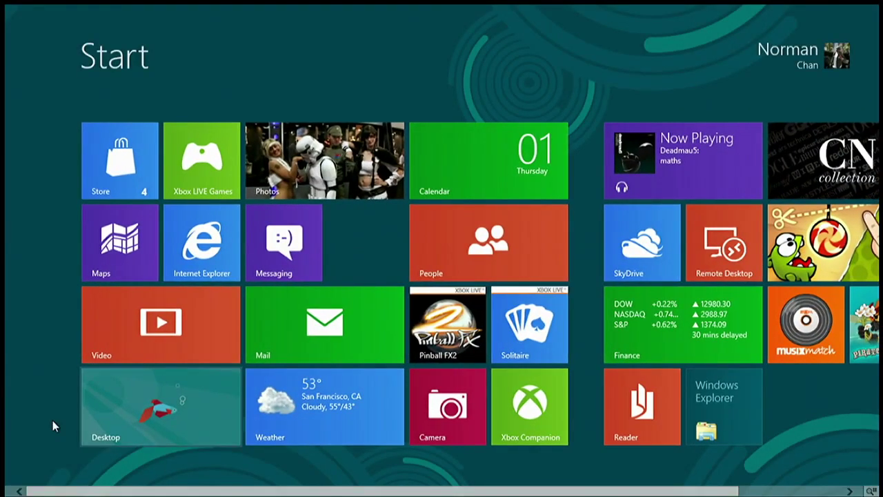
{"action": "mouse_move", "coordinate": [8, 333]}
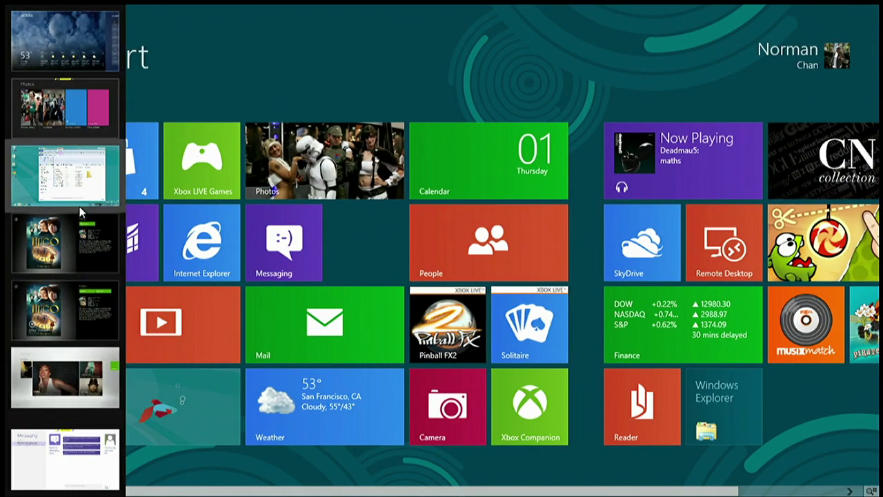
{"action": "right_click", "coordinate": [78, 441]}
{"action": "right_click", "coordinate": [39, 452]}
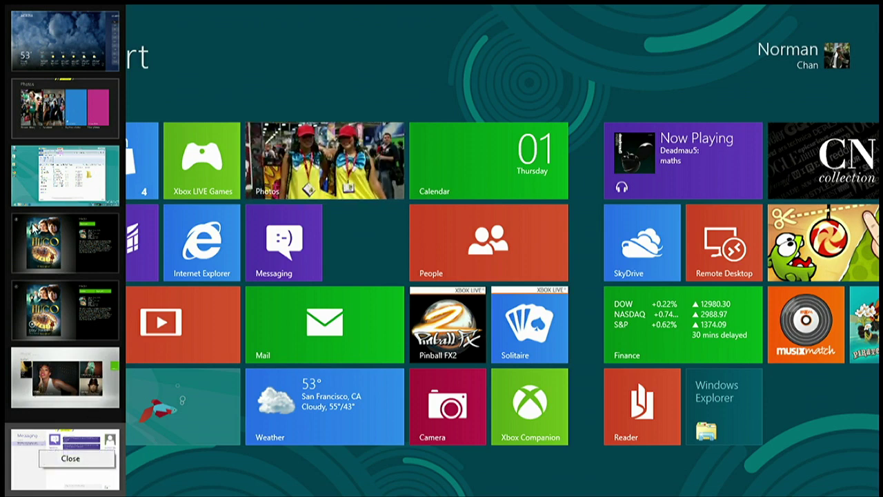
{"action": "left_click", "coordinate": [190, 468]}
Open and dismiss the system tools shortcut menu and the running-apps list, closing nothing
{"action": "right_click", "coordinate": [12, 469]}
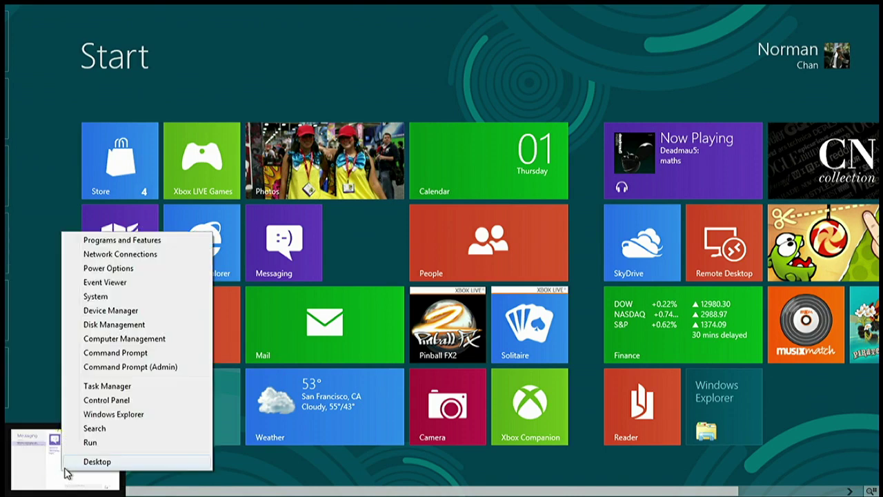
{"action": "key", "text": "Escape"}
{"action": "right_click", "coordinate": [43, 463]}
{"action": "left_click", "coordinate": [227, 461]}
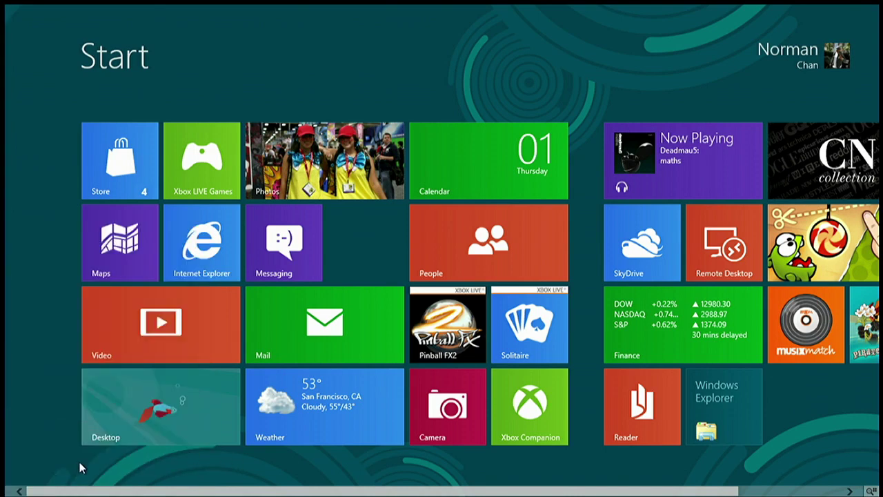
{"action": "mouse_move", "coordinate": [6, 393]}
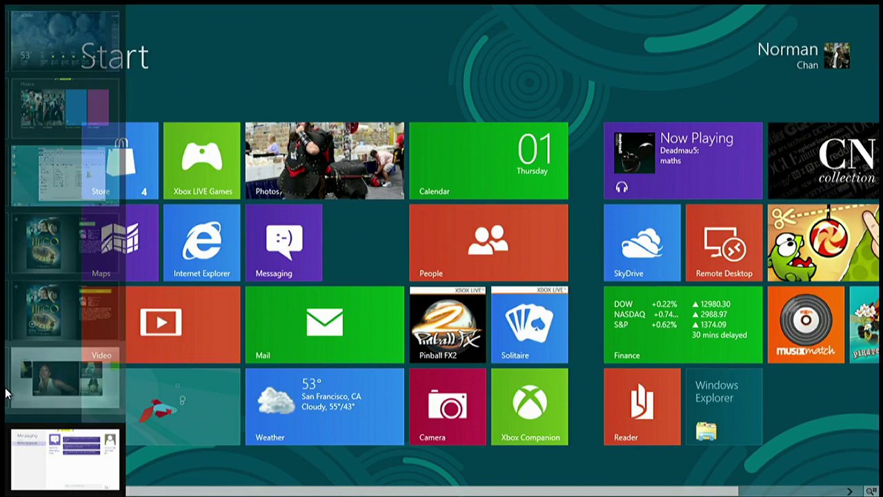
{"action": "right_click", "coordinate": [105, 445]}
{"action": "left_click", "coordinate": [203, 472]}
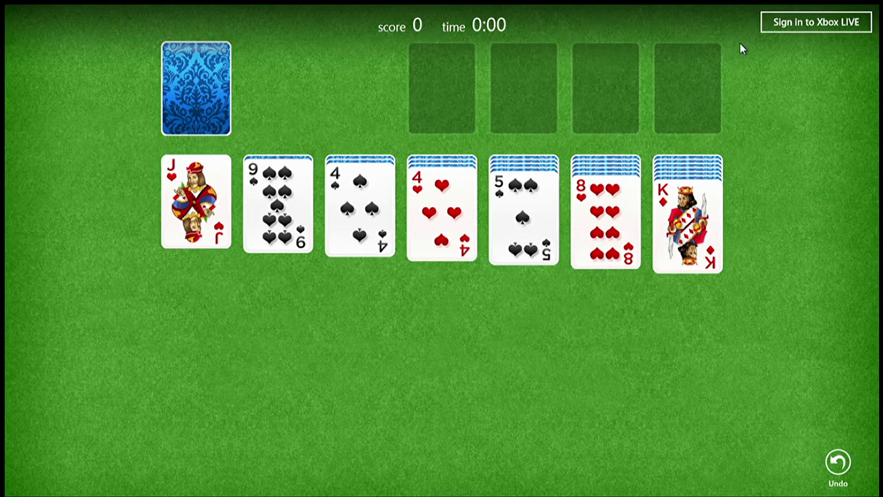
Play the 4 of hearts onto the 5 of spades, then return to Start
{"action": "left_click", "coordinate": [432, 225]}
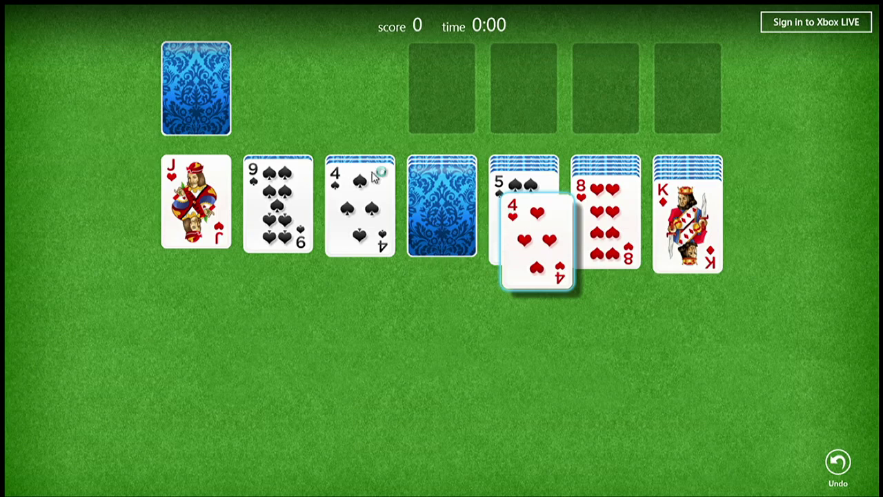
{"action": "key", "text": "super"}
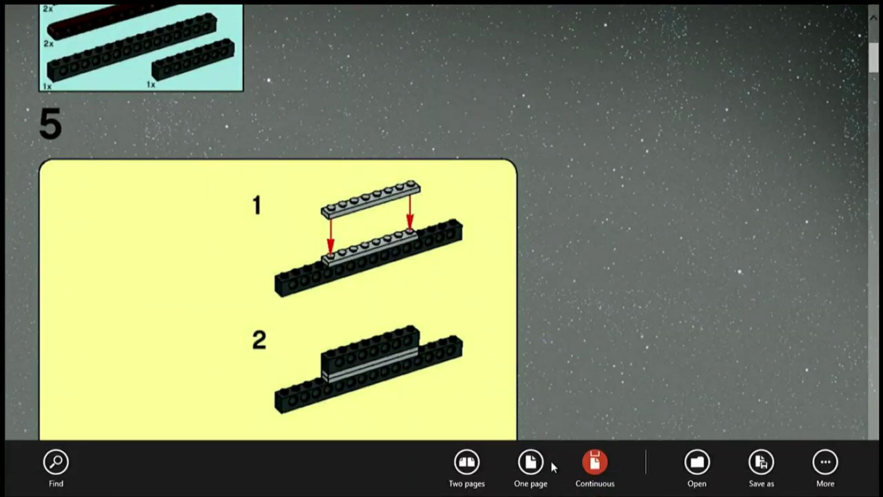
Switch Reader's LEGO instructions to a two-page spread and hide the app bar
{"action": "left_click", "coordinate": [467, 466]}
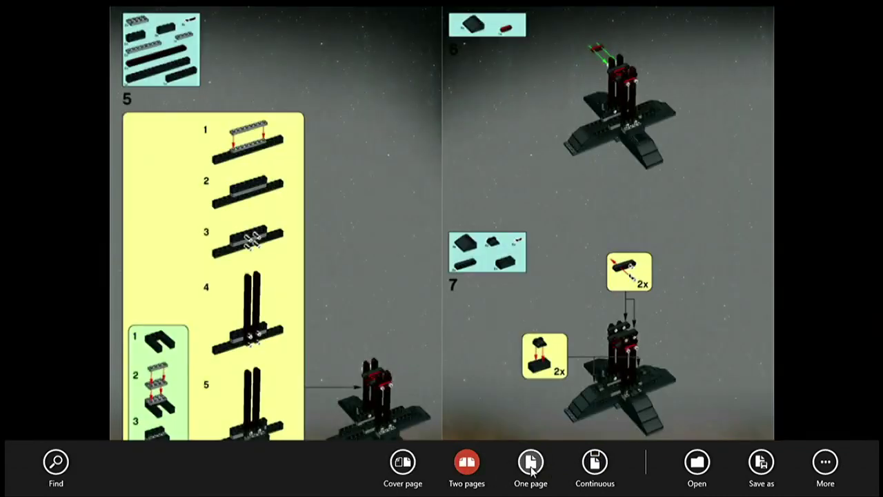
{"action": "left_click", "coordinate": [524, 321]}
{"action": "right_click", "coordinate": [233, 423]}
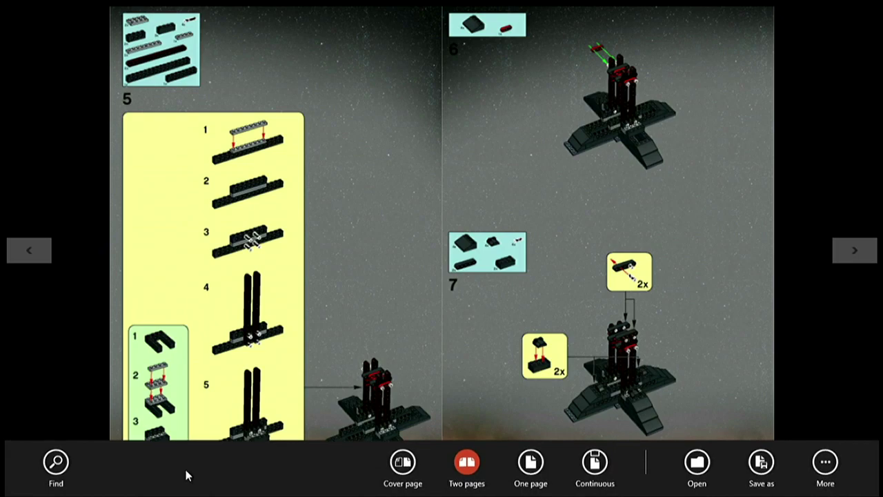
{"action": "left_click", "coordinate": [726, 360]}
Return to Start and open Windows Explorer on the desktop
{"action": "mouse_move", "coordinate": [2, 494]}
{"action": "left_click", "coordinate": [4, 476]}
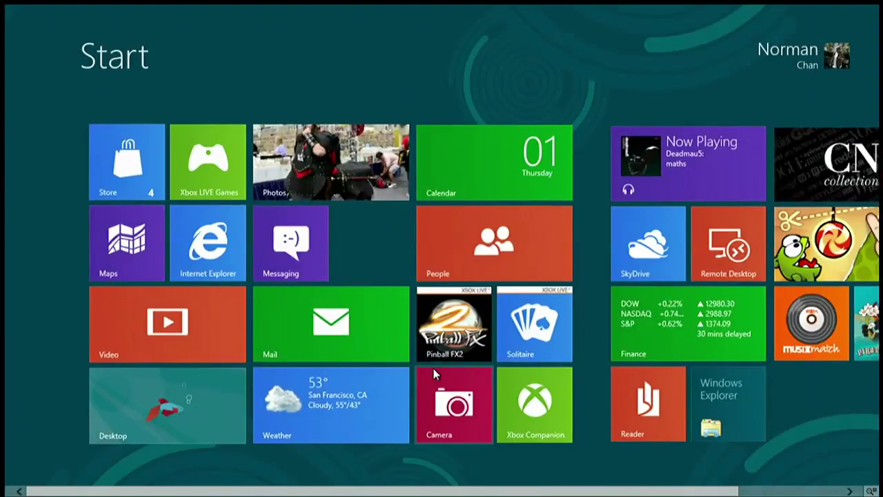
{"action": "scroll", "coordinate": [409, 494], "scroll_direction": "down", "scroll_amount": 3}
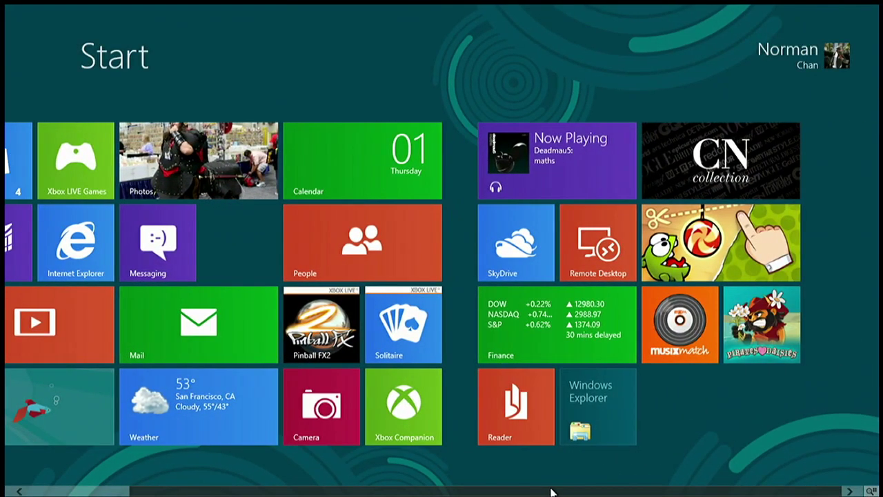
{"action": "scroll", "coordinate": [40, 187], "scroll_direction": "up", "scroll_amount": 3}
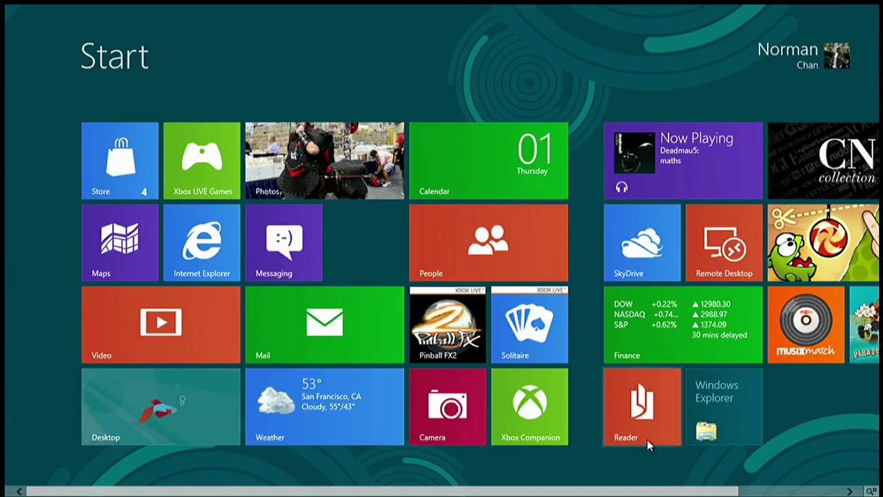
{"action": "scroll", "coordinate": [650, 490], "scroll_direction": "down", "scroll_amount": 1}
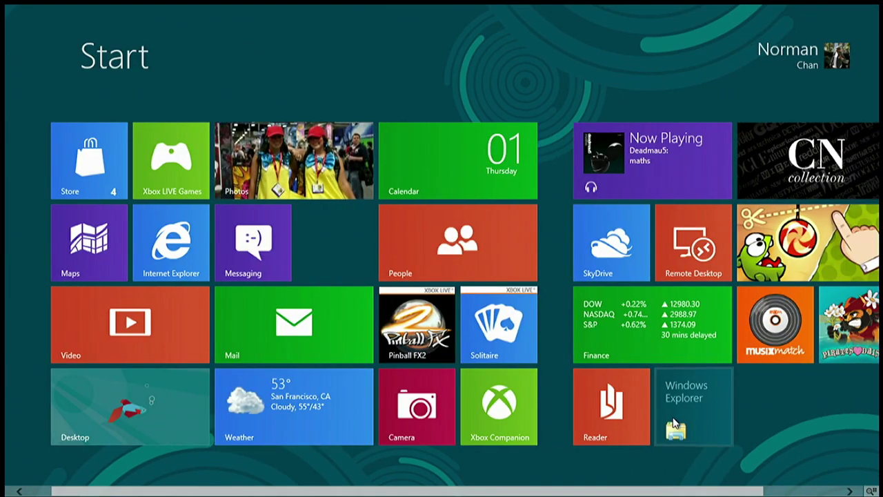
{"action": "left_click", "coordinate": [675, 409]}
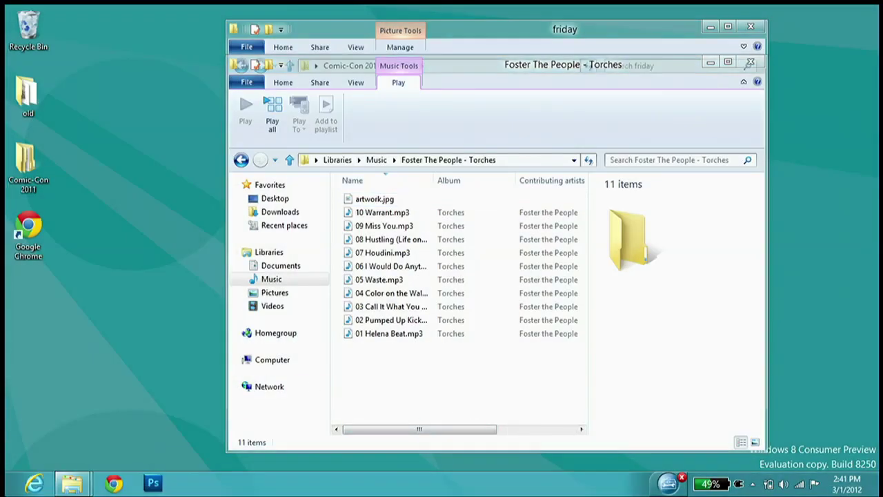
Back on Start, select the Windows Explorer tile and drag it slightly
{"action": "left_click", "coordinate": [14, 489]}
{"action": "right_click", "coordinate": [705, 386]}
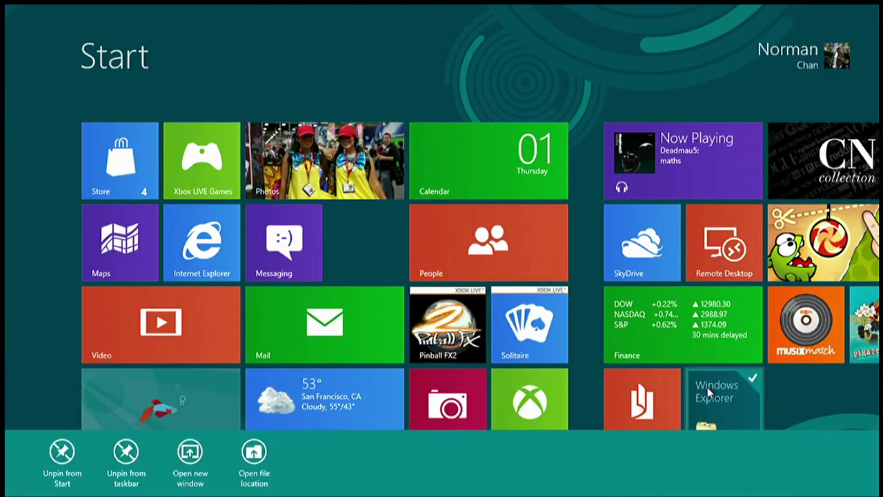
{"action": "mouse_move", "coordinate": [707, 387]}
{"action": "left_mouse_down"}
{"action": "mouse_move", "coordinate": [655, 386]}
{"action": "mouse_move", "coordinate": [698, 388]}
{"action": "left_mouse_up"}
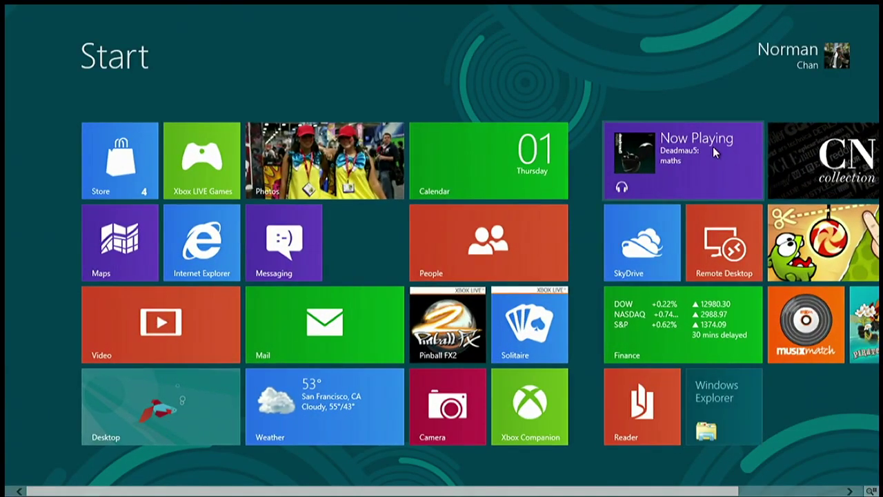
{"action": "scroll", "coordinate": [766, 486], "scroll_direction": "down", "scroll_amount": 2}
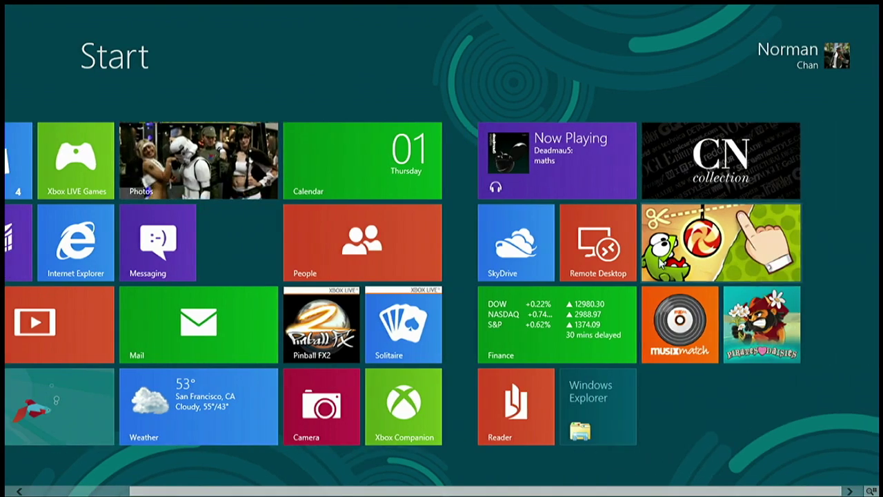
Show the All apps list from the Start app bar, then return to Start
{"action": "mouse_move", "coordinate": [881, 494]}
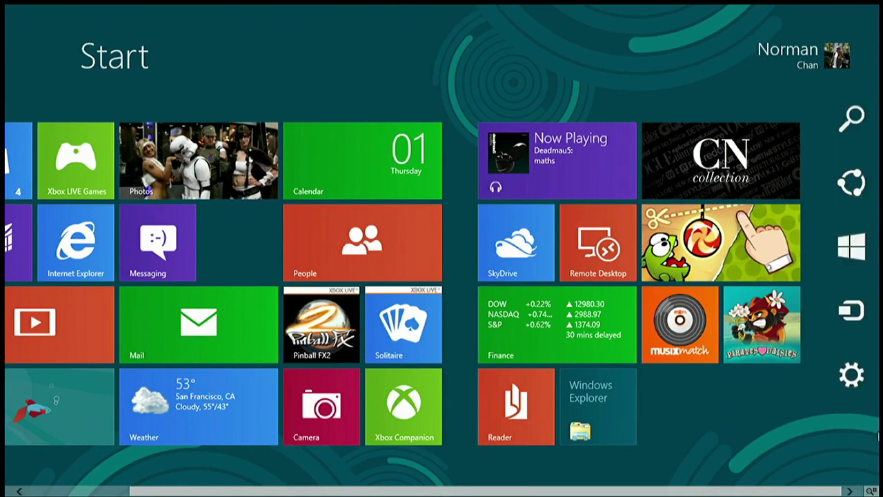
{"action": "right_click", "coordinate": [654, 443]}
{"action": "mouse_move", "coordinate": [15, 491]}
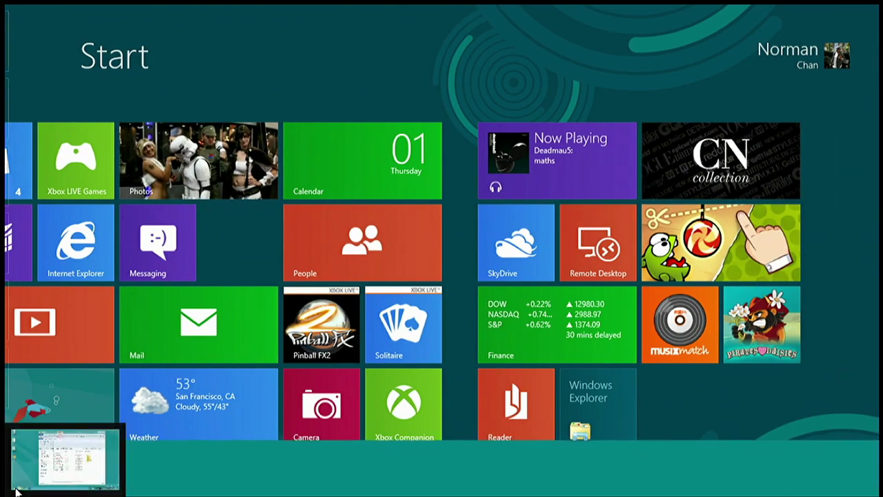
{"action": "left_click", "coordinate": [82, 463]}
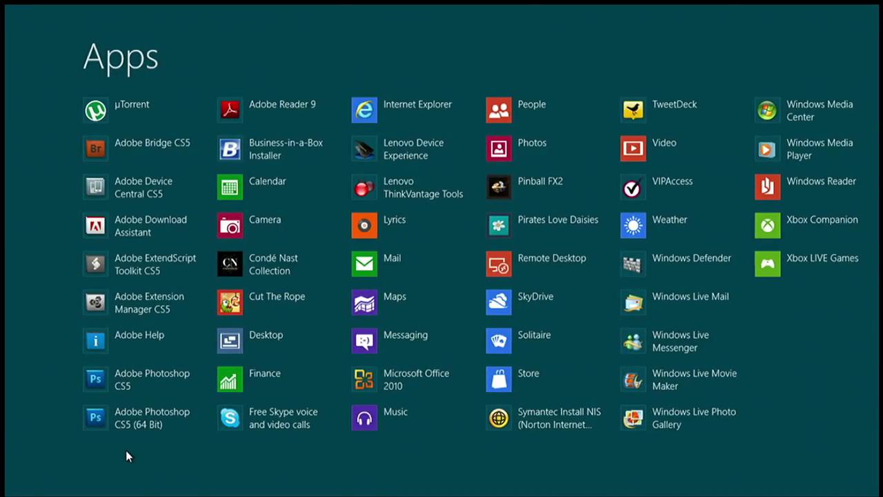
{"action": "left_click", "coordinate": [81, 478]}
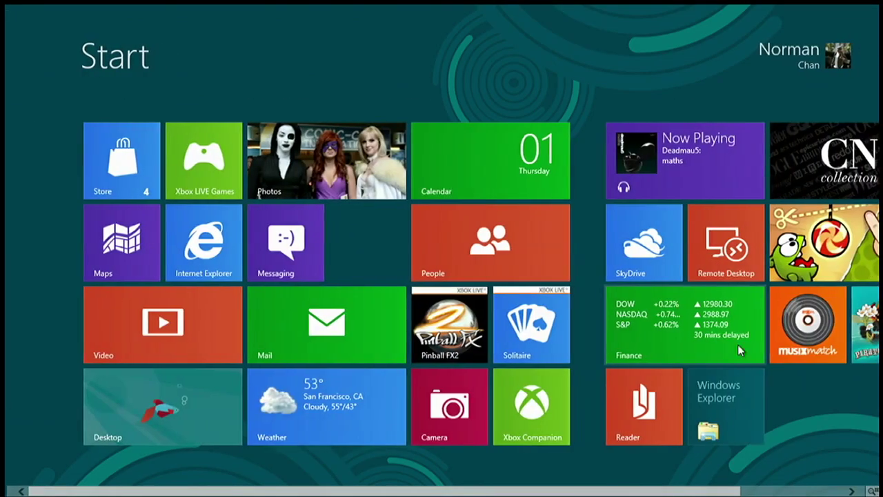
Drag Windows Explorer and Remote Desktop into a new group and move it beside the main tiles
{"action": "left_click_drag", "start_coordinate": [721, 380], "coordinate": [859, 324]}
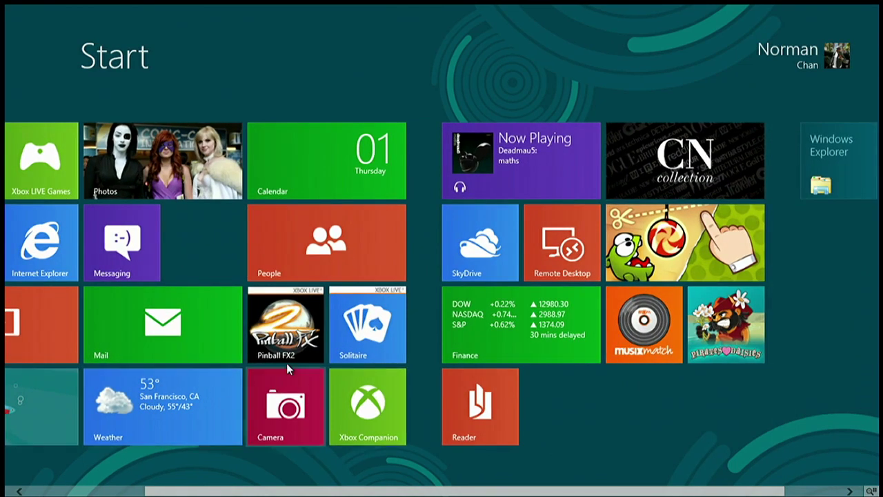
{"action": "left_click_drag", "start_coordinate": [554, 252], "coordinate": [676, 253]}
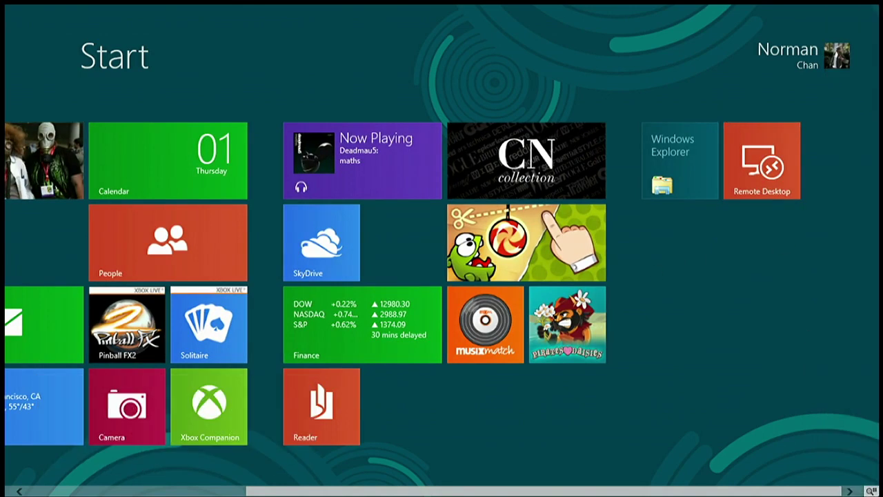
{"action": "left_click", "coordinate": [872, 490]}
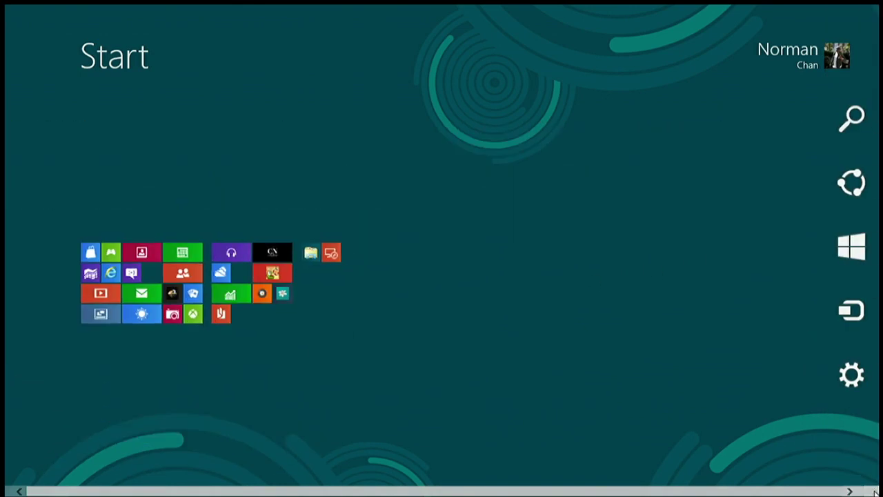
{"action": "left_click_drag", "start_coordinate": [239, 243], "coordinate": [314, 277]}
Name the new tile group 'windows stuff'
{"action": "right_click", "coordinate": [232, 262]}
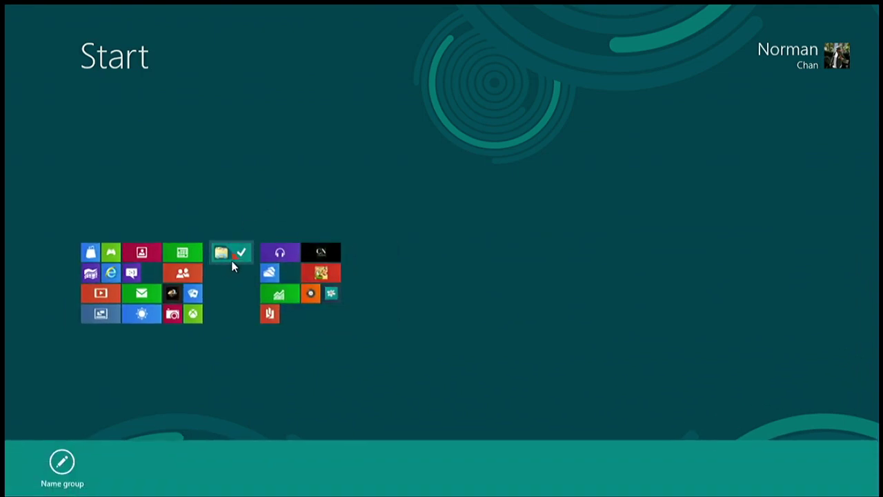
{"action": "left_click", "coordinate": [62, 464]}
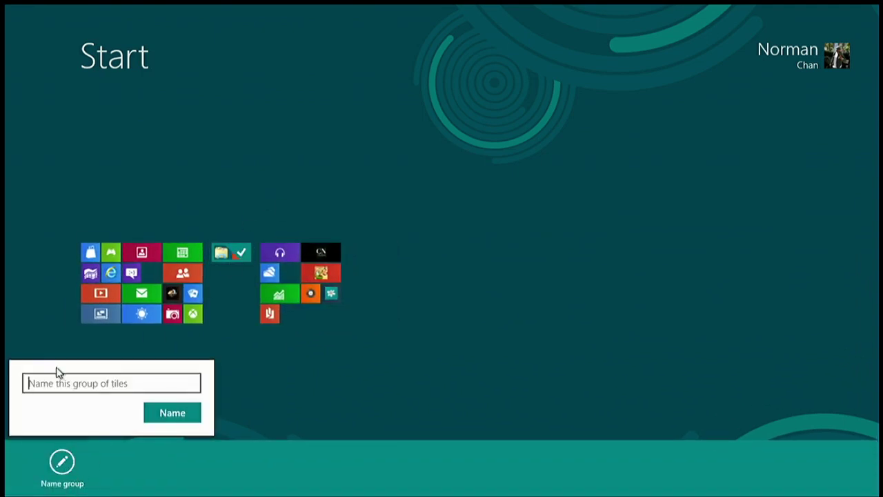
{"action": "type", "text": "windows stuff"}
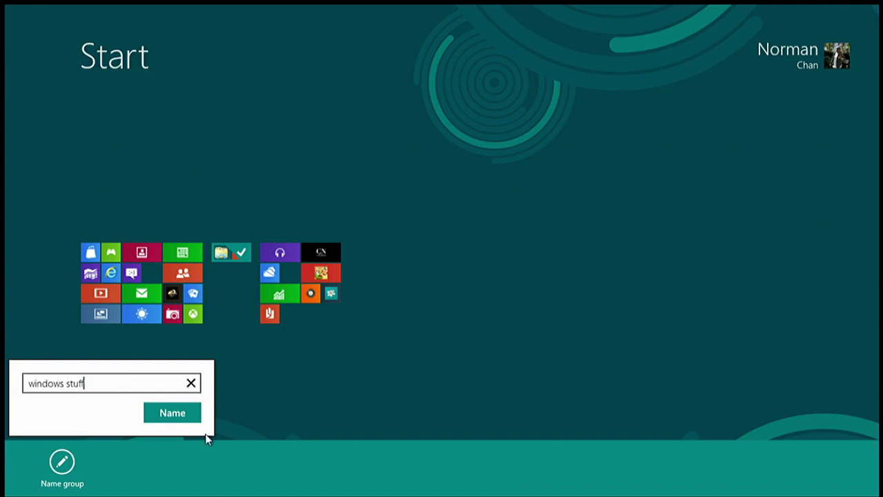
{"action": "left_click", "coordinate": [196, 415]}
Zoom back into the full Start screen and launch Internet Explorer
{"action": "left_click", "coordinate": [258, 391]}
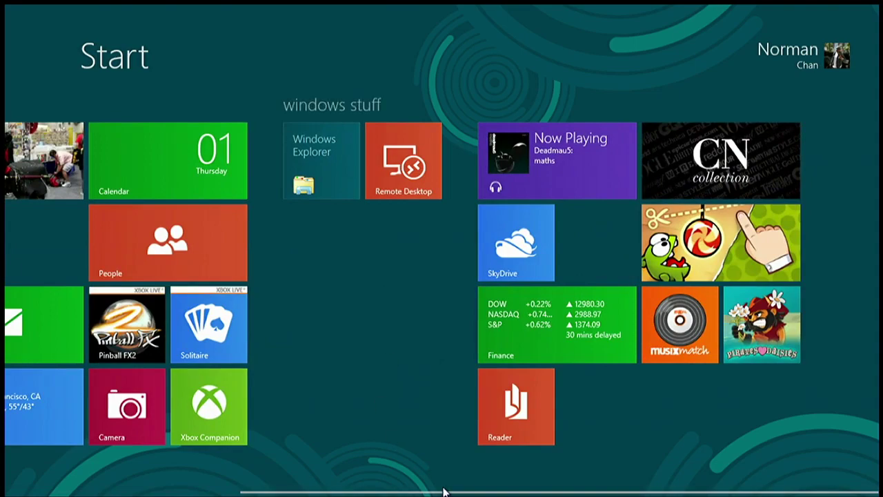
{"action": "scroll", "coordinate": [444, 492], "scroll_direction": "left", "scroll_amount": 5}
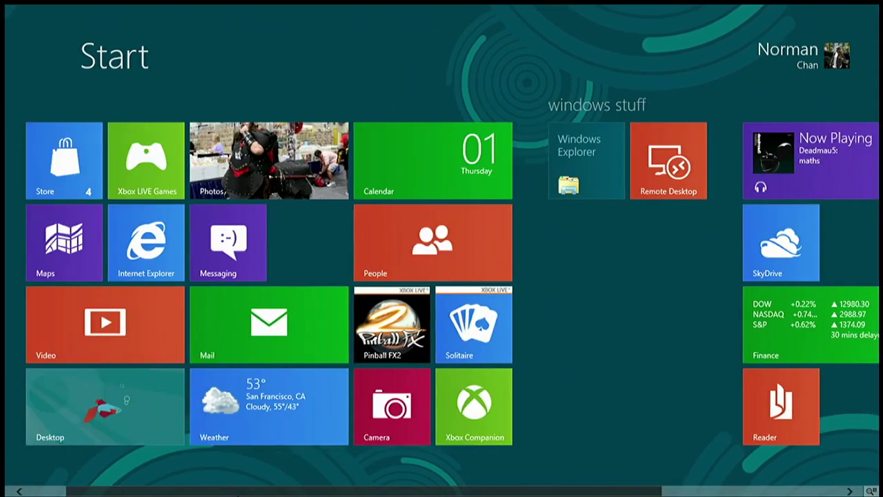
{"action": "scroll", "coordinate": [349, 487], "scroll_direction": "right", "scroll_amount": 5}
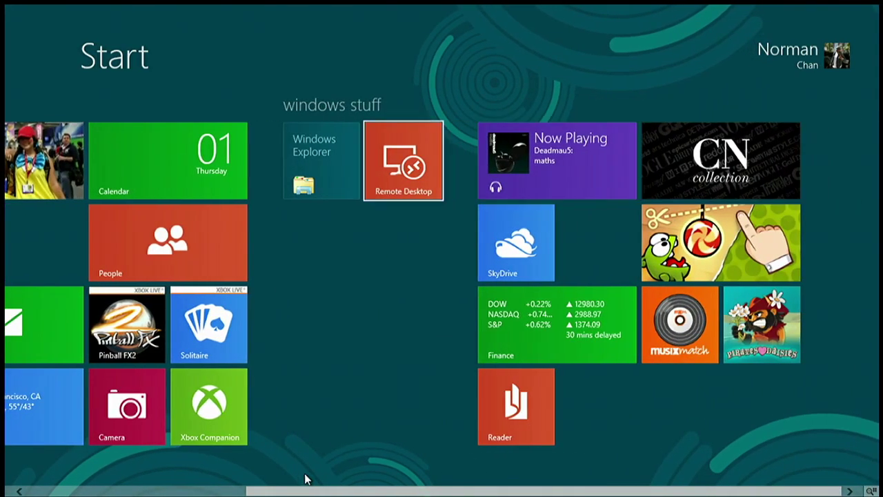
{"action": "scroll", "coordinate": [307, 480], "scroll_direction": "left", "scroll_amount": 5}
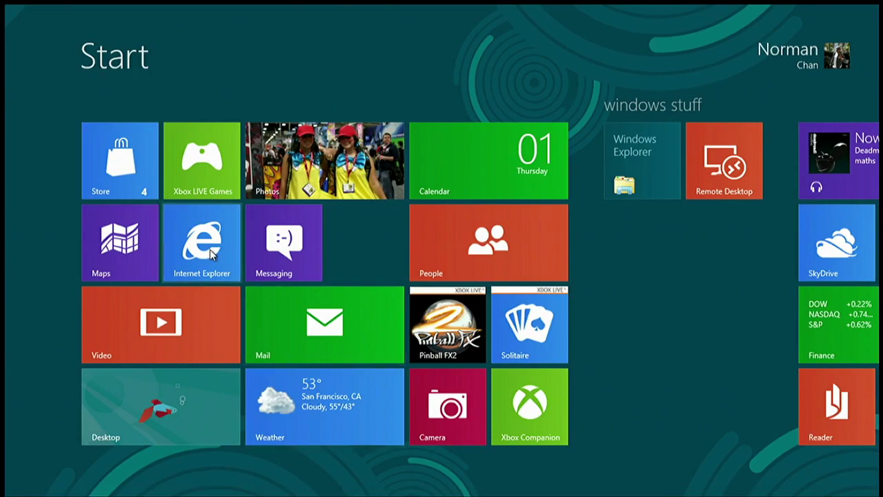
{"action": "left_click", "coordinate": [211, 252]}
Scroll up and down through the laughingsquid.com page
{"action": "scroll", "coordinate": [216, 270], "scroll_direction": "up", "scroll_amount": 10}
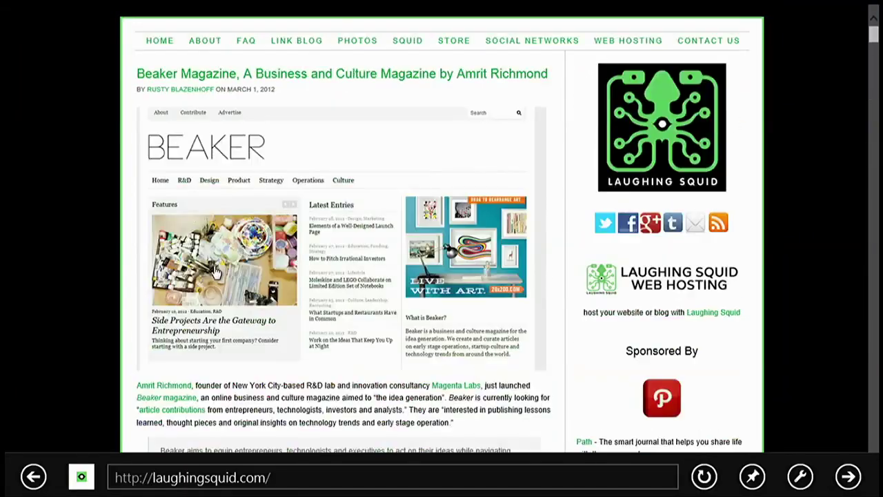
{"action": "scroll", "coordinate": [216, 271], "scroll_direction": "down", "scroll_amount": 10}
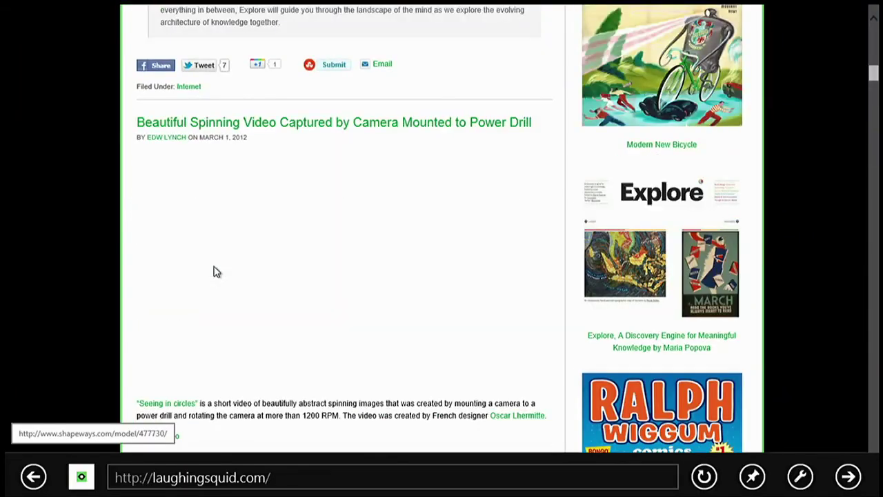
{"action": "scroll", "coordinate": [215, 271], "scroll_direction": "down", "scroll_amount": 10}
{"action": "scroll", "coordinate": [216, 272], "scroll_direction": "down", "scroll_amount": 4}
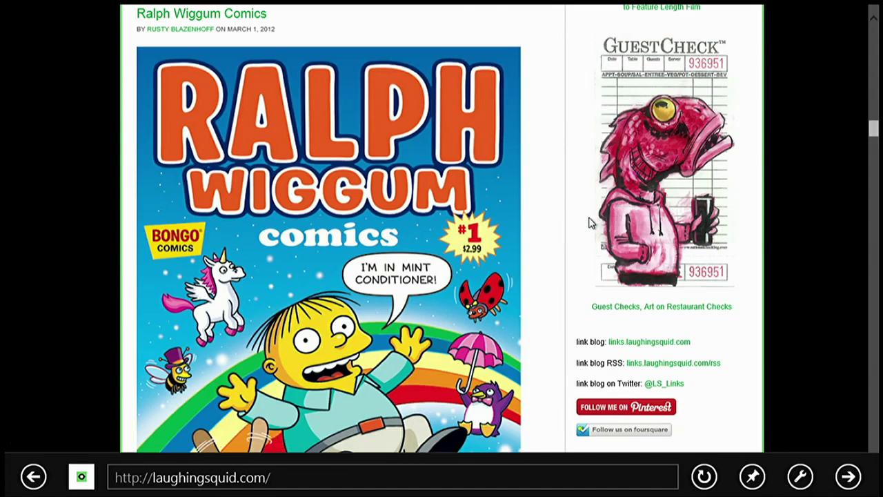
{"action": "scroll", "coordinate": [588, 222], "scroll_direction": "up", "scroll_amount": 5}
{"action": "scroll", "coordinate": [573, 224], "scroll_direction": "up", "scroll_amount": 5}
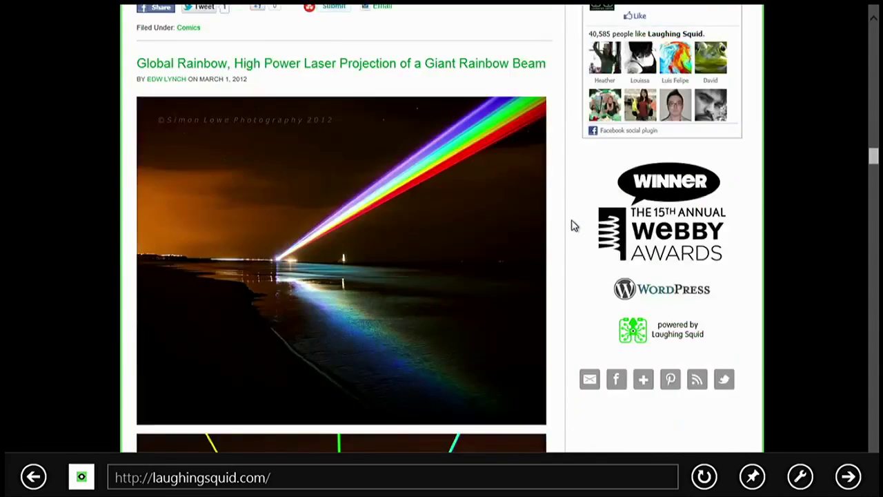
{"action": "scroll", "coordinate": [573, 224], "scroll_direction": "down", "scroll_amount": 8}
{"action": "scroll", "coordinate": [571, 225], "scroll_direction": "up", "scroll_amount": 5}
{"action": "scroll", "coordinate": [572, 226], "scroll_direction": "down", "scroll_amount": 10}
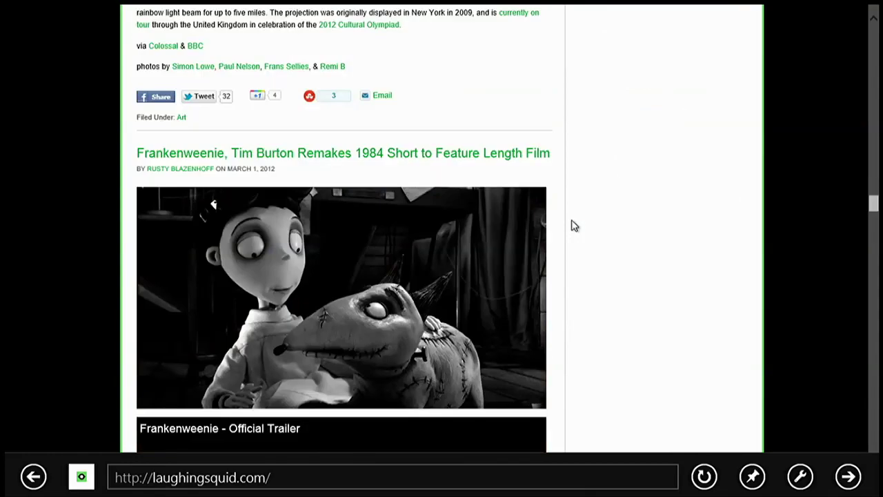
{"action": "scroll", "coordinate": [571, 225], "scroll_direction": "up", "scroll_amount": 5}
{"action": "scroll", "coordinate": [571, 226], "scroll_direction": "down", "scroll_amount": 5}
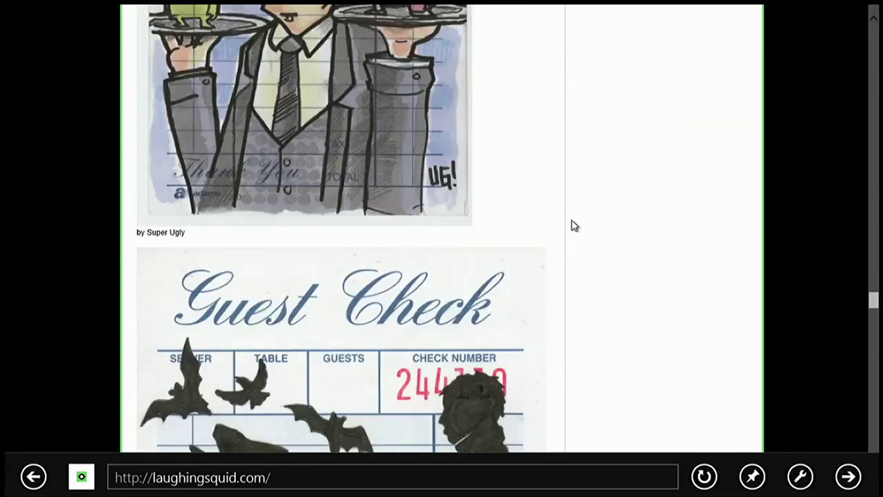
{"action": "scroll", "coordinate": [571, 225], "scroll_direction": "up", "scroll_amount": 15}
{"action": "scroll", "coordinate": [571, 226], "scroll_direction": "down", "scroll_amount": 12}
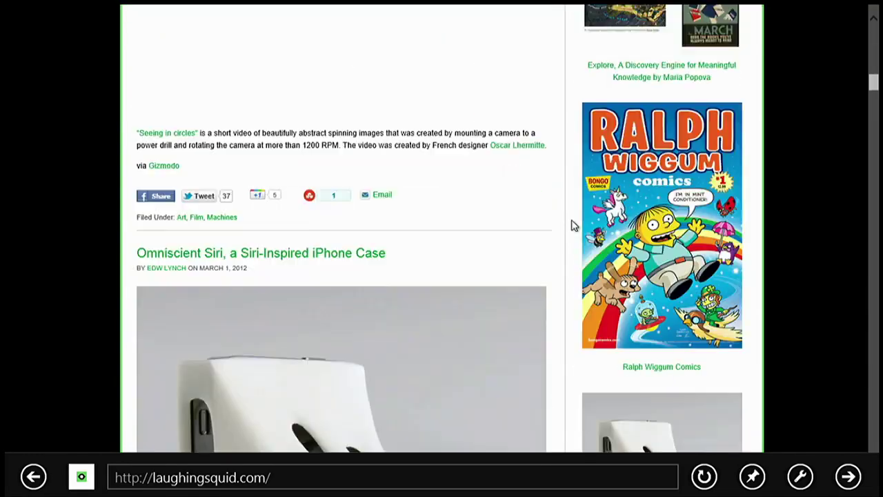
{"action": "scroll", "coordinate": [571, 226], "scroll_direction": "up", "scroll_amount": 3}
Return to the Start screen and scroll its tiles down and back
{"action": "key", "text": "super"}
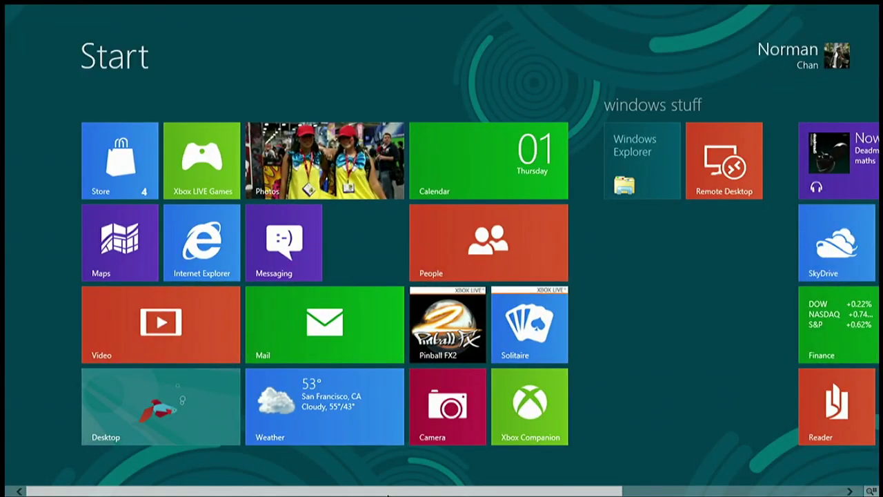
{"action": "scroll", "coordinate": [390, 494], "scroll_direction": "down", "scroll_amount": 4}
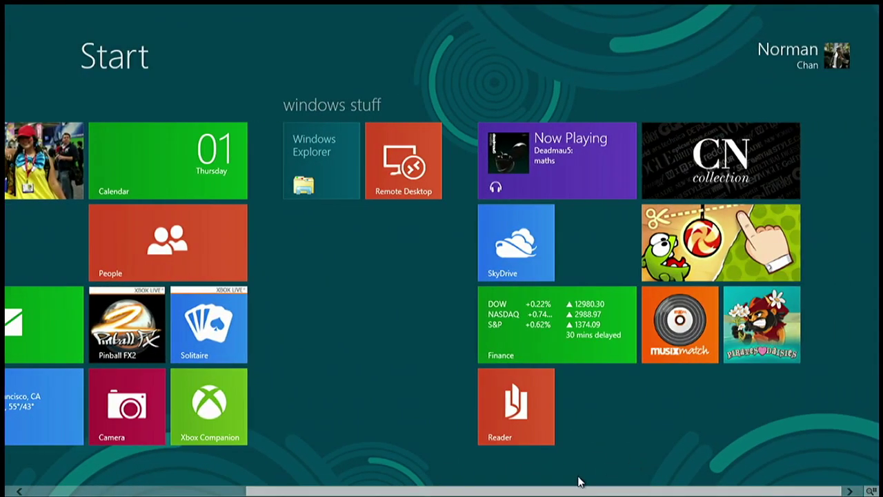
{"action": "scroll", "coordinate": [389, 494], "scroll_direction": "up", "scroll_amount": 4}
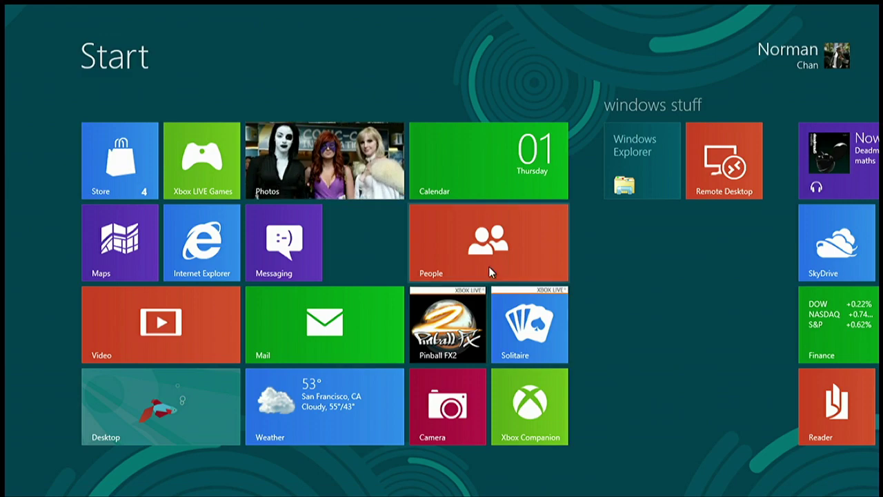
Open Calendar and discard a blank new-event form
{"action": "left_click", "coordinate": [492, 167]}
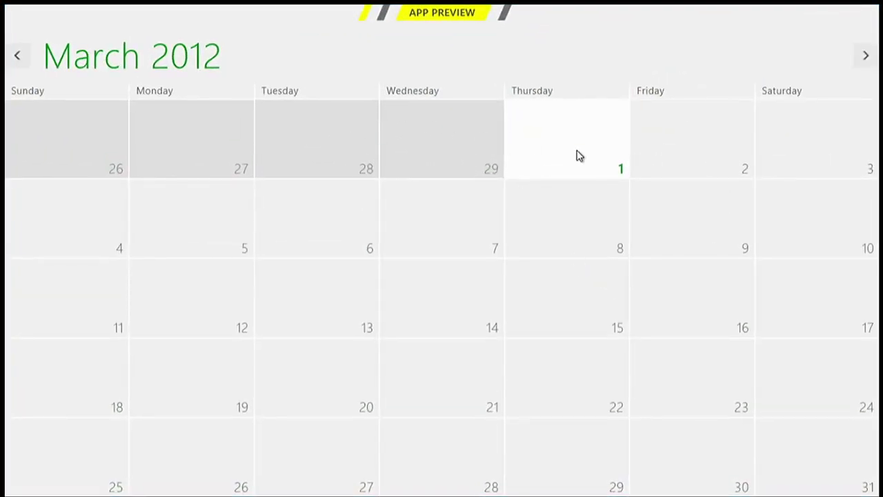
{"action": "key", "text": "ctrl+n"}
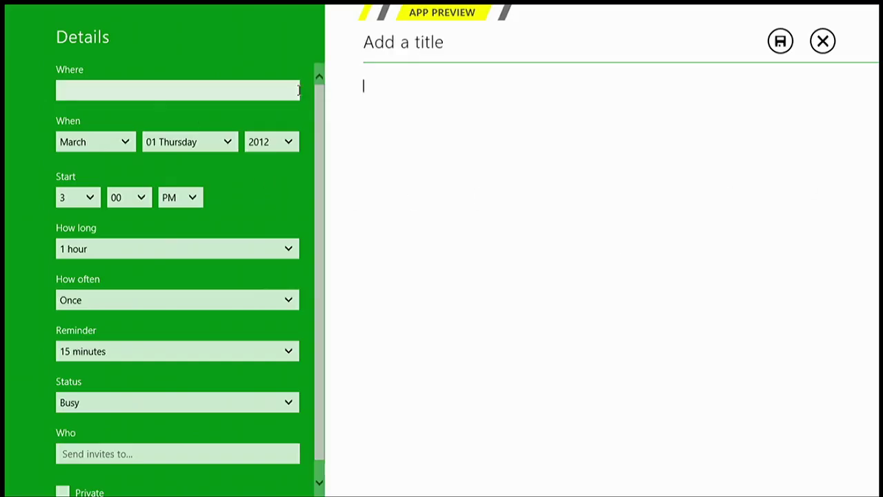
{"action": "left_click", "coordinate": [822, 40]}
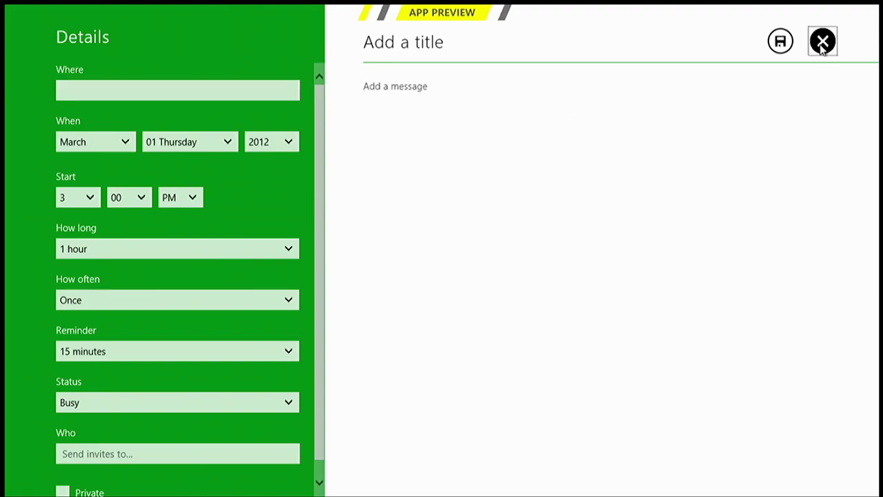
Create an event on March 1 with location 'test' and save it
{"action": "left_click", "coordinate": [575, 153]}
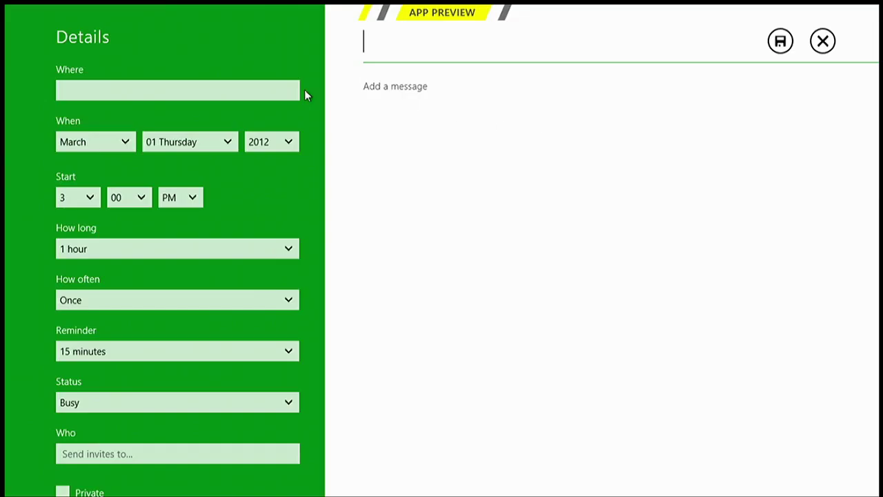
{"action": "left_click", "coordinate": [165, 84]}
{"action": "type", "text": "test"}
{"action": "left_click", "coordinate": [552, 223]}
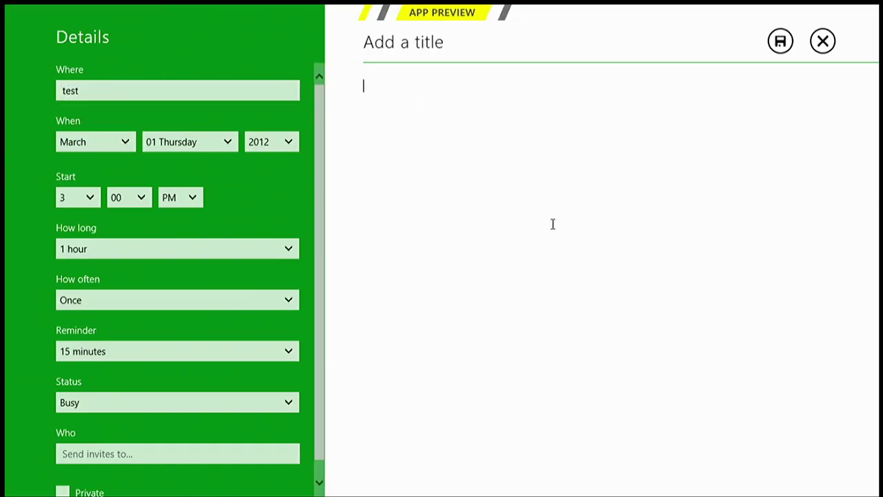
{"action": "left_click", "coordinate": [780, 40]}
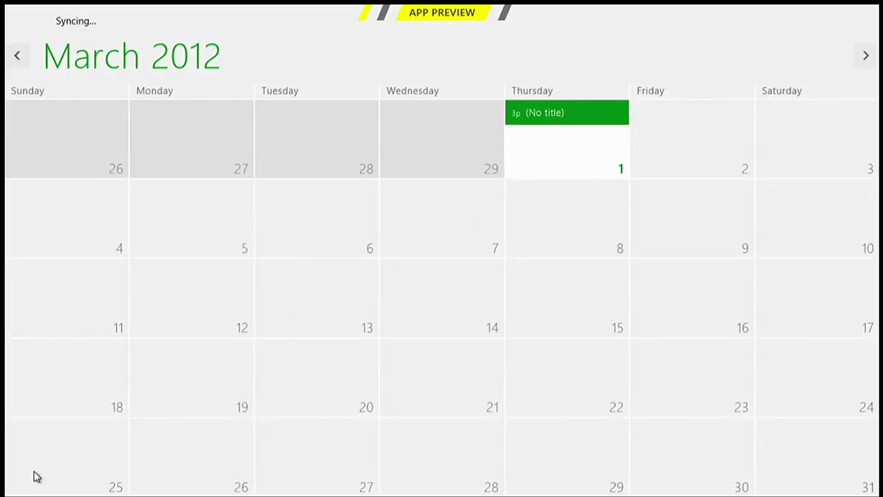
{"action": "mouse_move", "coordinate": [2, 495]}
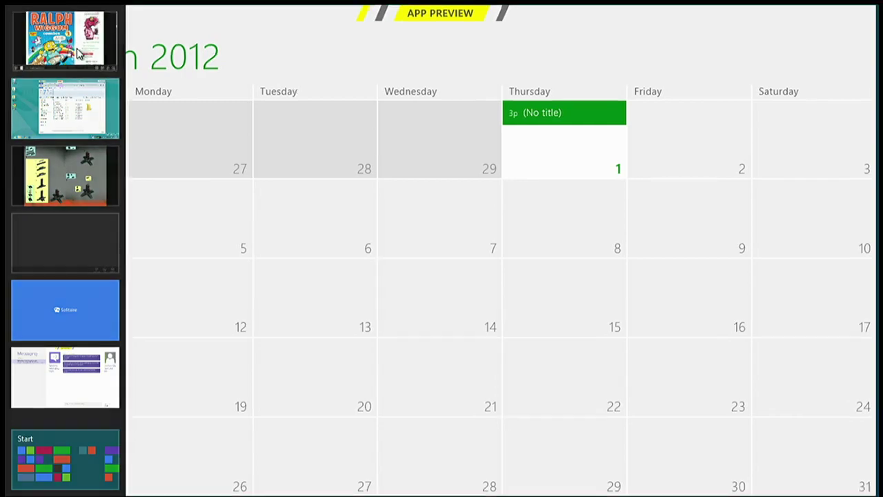
Switch to Internet Explorer and snap Calendar to the left beside it
{"action": "left_click", "coordinate": [41, 35]}
{"action": "mouse_move", "coordinate": [3, 414]}
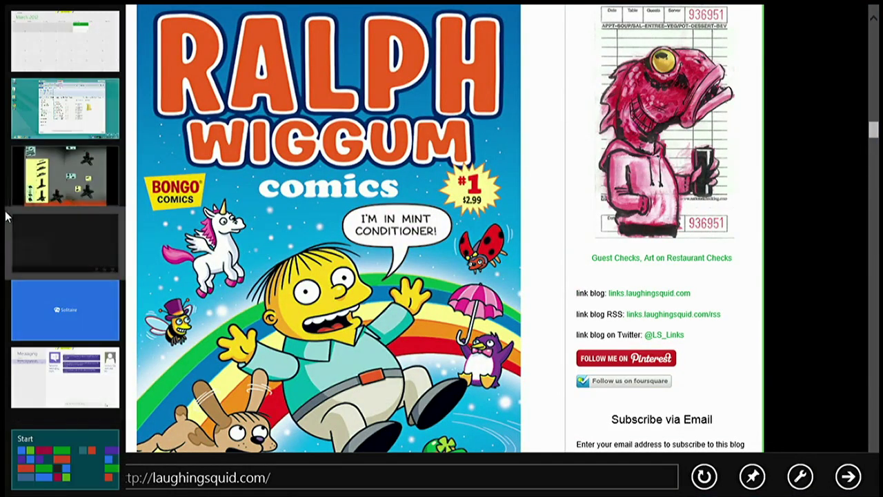
{"action": "right_click", "coordinate": [53, 65]}
{"action": "left_click", "coordinate": [88, 89]}
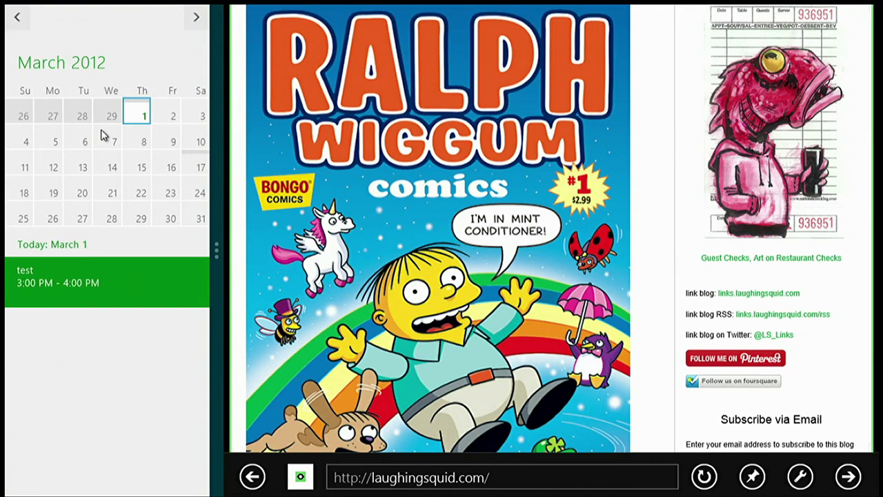
Flip the snapped calendar to April 2012 and back to March, then go to Start
{"action": "left_click", "coordinate": [181, 25]}
{"action": "left_click", "coordinate": [18, 19]}
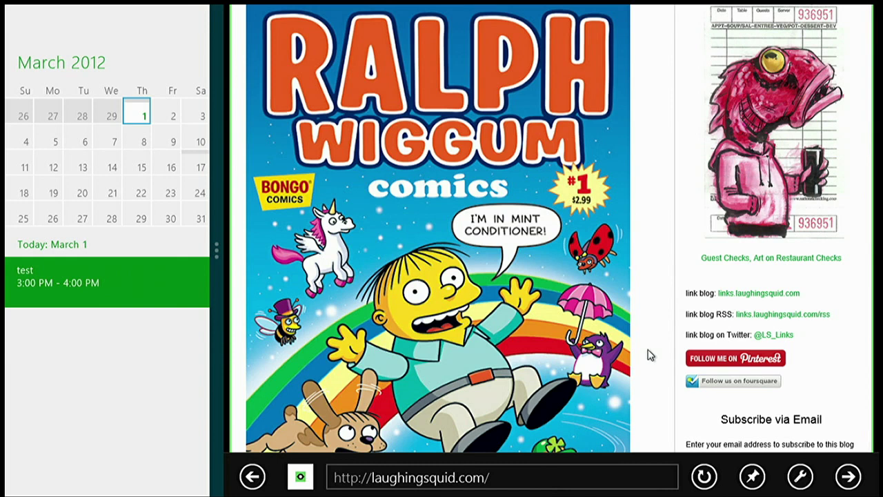
{"action": "mouse_move", "coordinate": [1, 495]}
{"action": "left_click", "coordinate": [21, 483]}
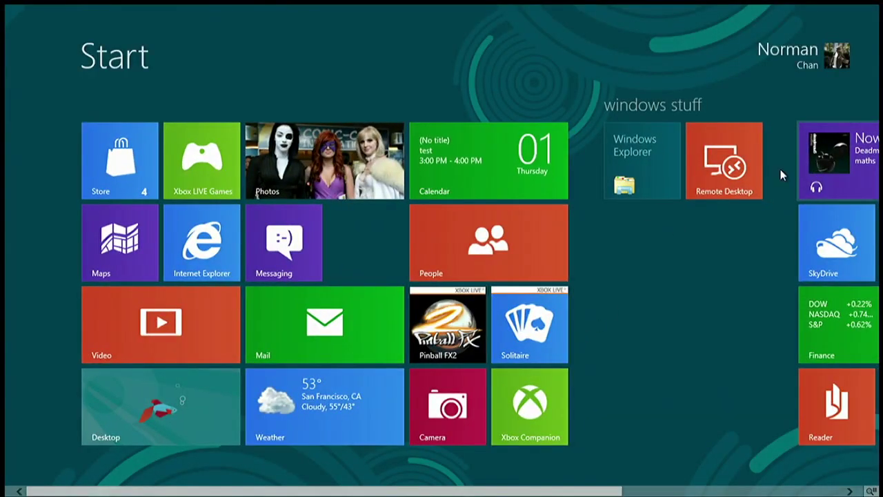
Return to the snapped Calendar and laughingsquid.com pair, giving Calendar the large pane
{"action": "left_click_drag", "start_coordinate": [398, 488], "coordinate": [331, 479]}
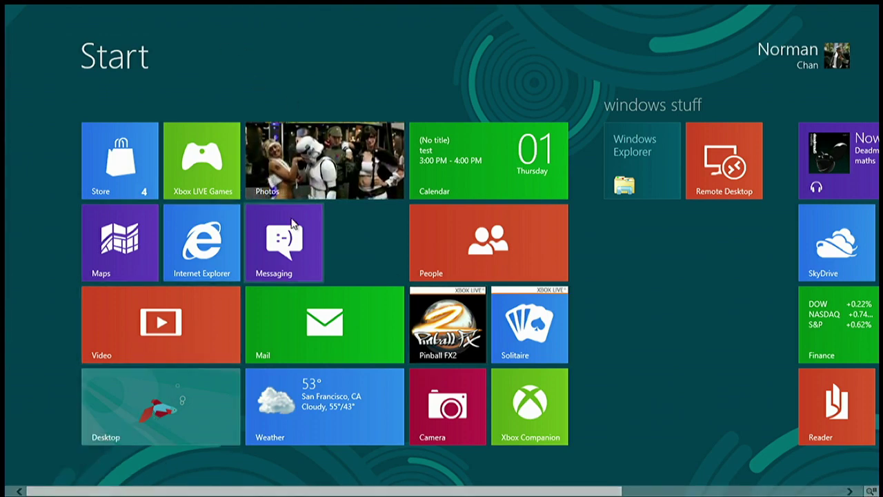
{"action": "mouse_move", "coordinate": [7, 338]}
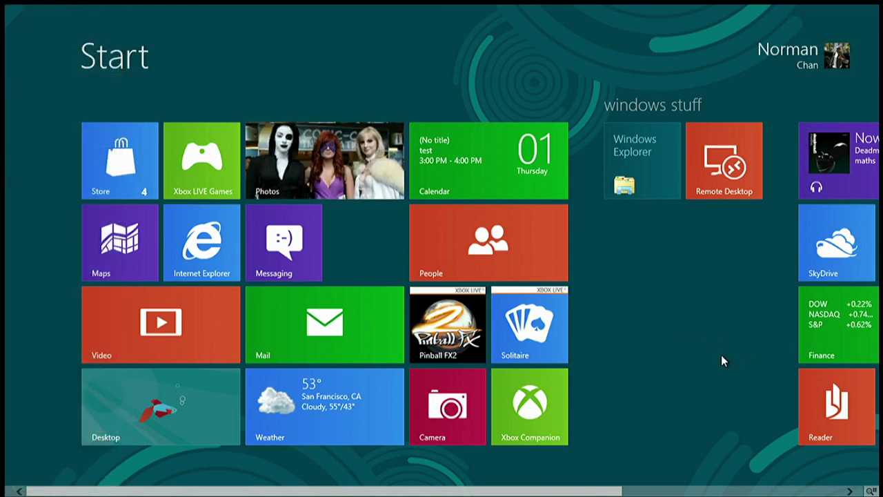
{"action": "key", "text": "super"}
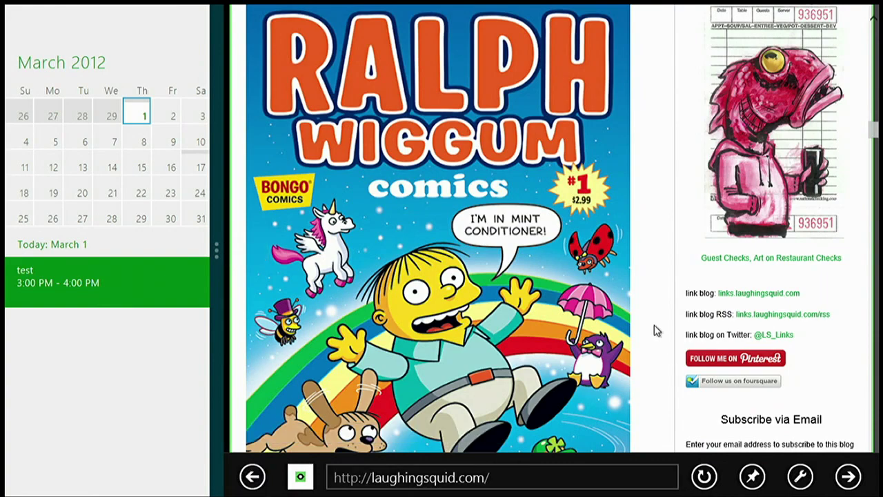
{"action": "scroll", "coordinate": [657, 331], "scroll_direction": "down", "scroll_amount": 15}
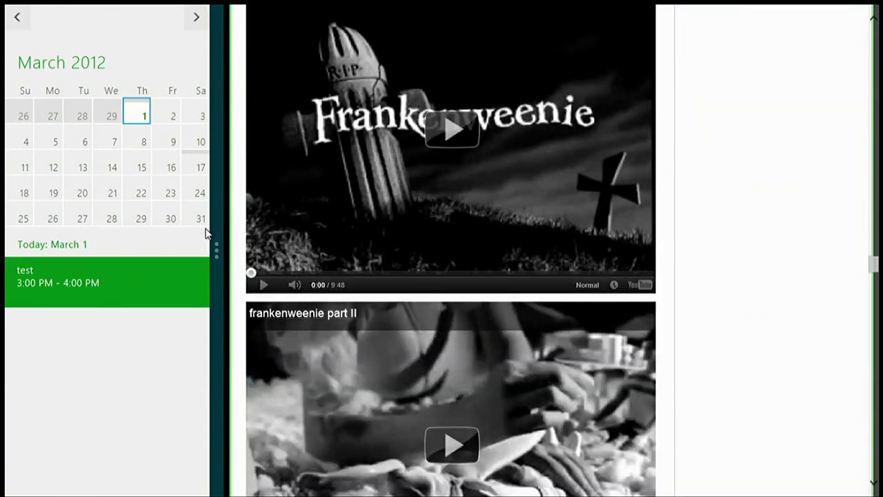
{"action": "left_click_drag", "start_coordinate": [213, 235], "coordinate": [662, 295]}
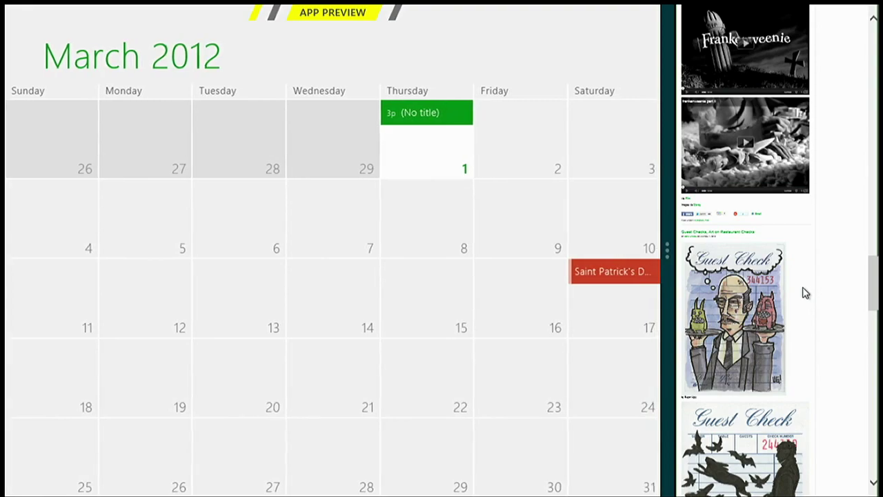
Shift the snap divider and move back and forth between Start and the Calendar–browser view
{"action": "left_click_drag", "start_coordinate": [876, 293], "coordinate": [818, 225]}
{"action": "key", "text": "super"}
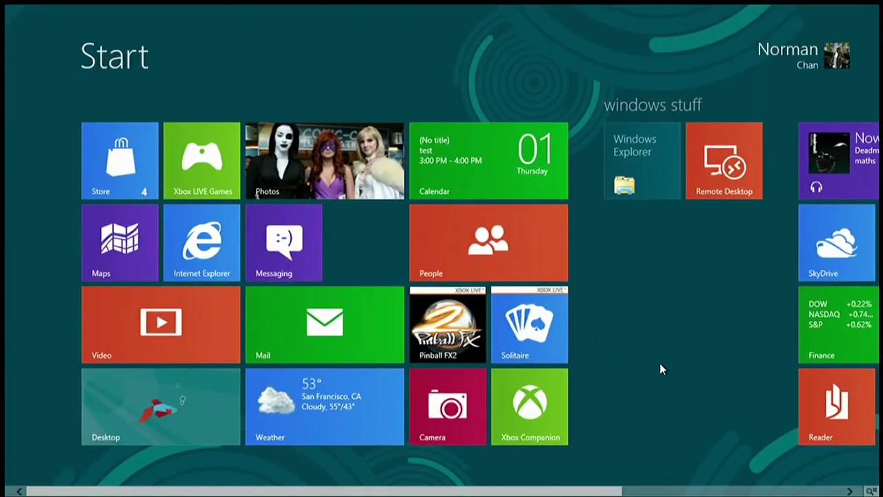
{"action": "left_click_drag", "start_coordinate": [466, 491], "coordinate": [641, 483]}
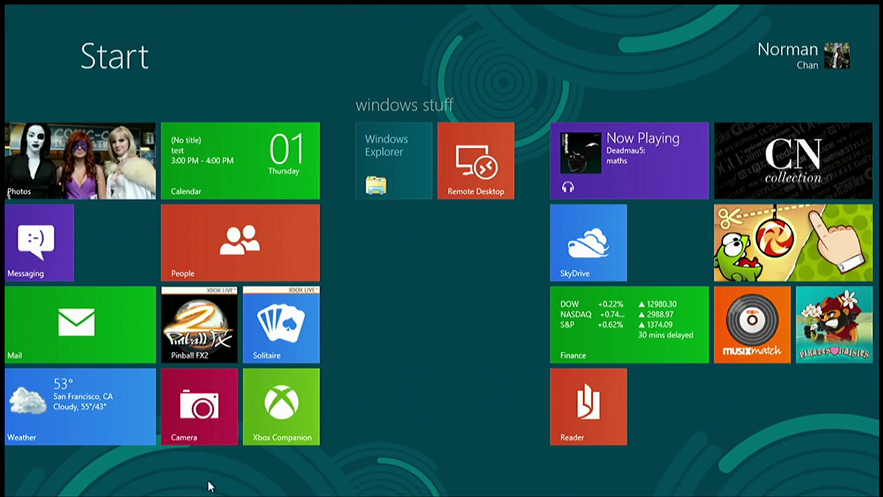
{"action": "scroll", "coordinate": [154, 491], "scroll_direction": "up", "scroll_amount": 5}
{"action": "key", "text": "super"}
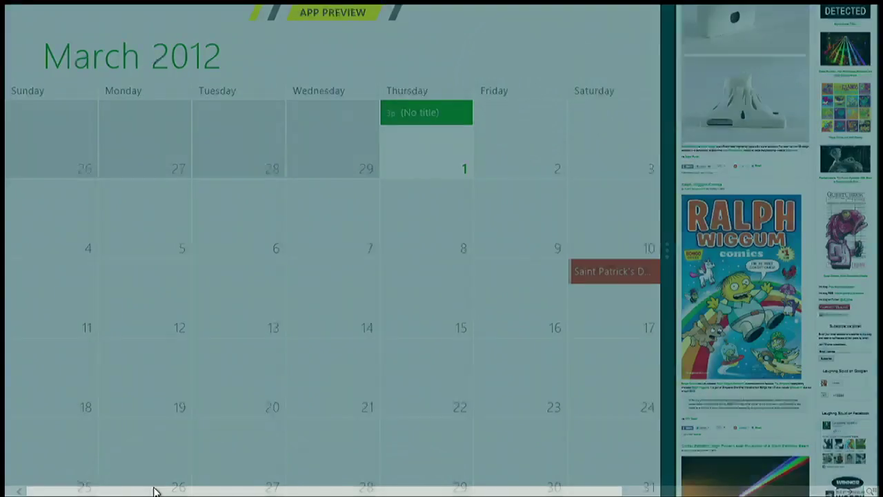
{"action": "key", "text": "super"}
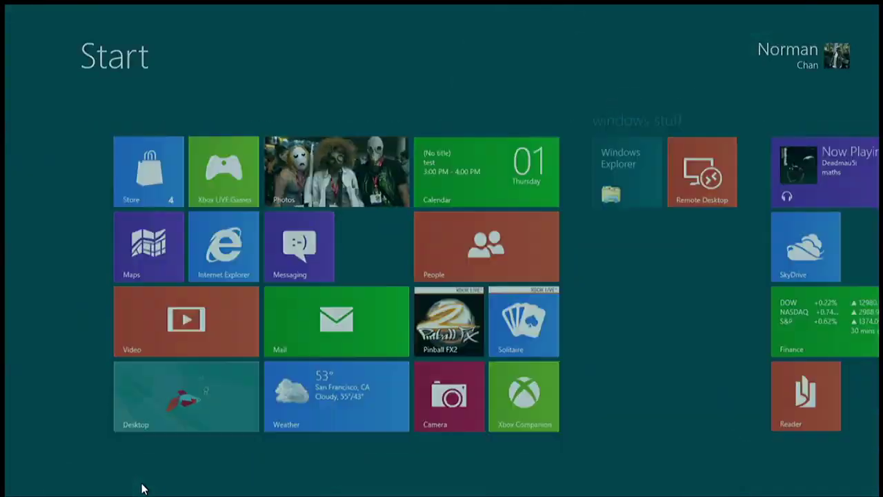
On the desktop, close the friday and Torches windows and move New folder below Google Chrome
{"action": "key", "text": "super+d"}
{"action": "left_click", "coordinate": [640, 27]}
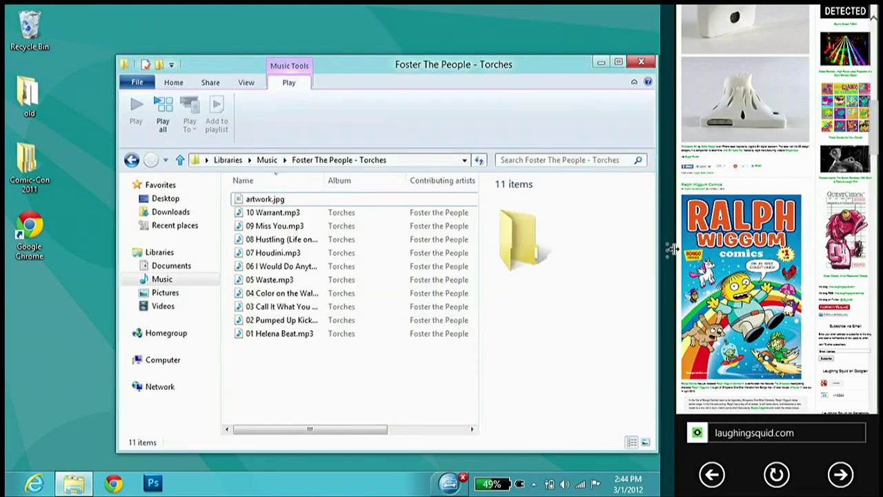
{"action": "left_click_drag", "start_coordinate": [667, 246], "coordinate": [828, 290]}
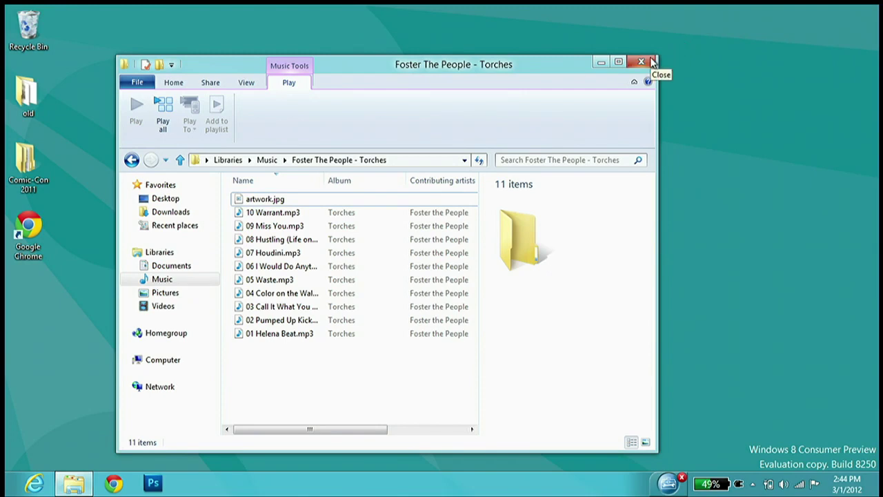
{"action": "left_click", "coordinate": [642, 62]}
{"action": "left_click_drag", "start_coordinate": [247, 182], "coordinate": [10, 314]}
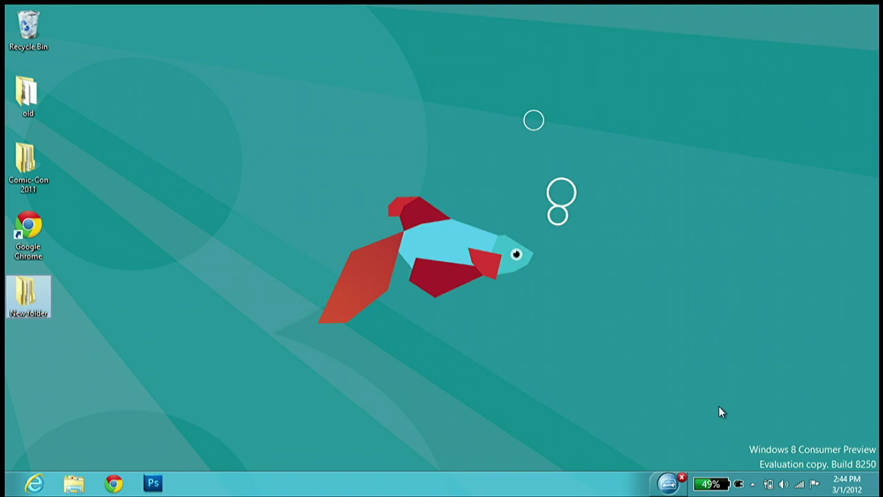
{"action": "left_click", "coordinate": [788, 366]}
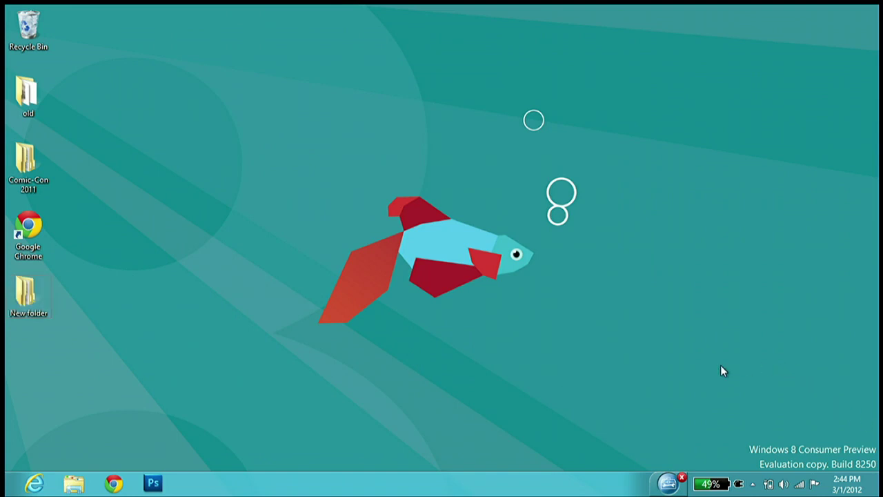
Snap the Calendar app to the left beside Internet Explorer
{"action": "left_click", "coordinate": [27, 483]}
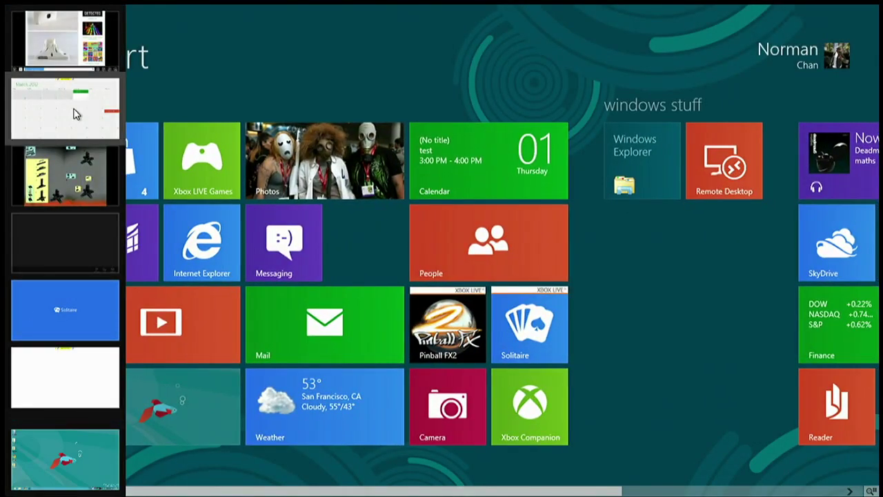
{"action": "right_click", "coordinate": [76, 113]}
{"action": "left_click", "coordinate": [244, 108]}
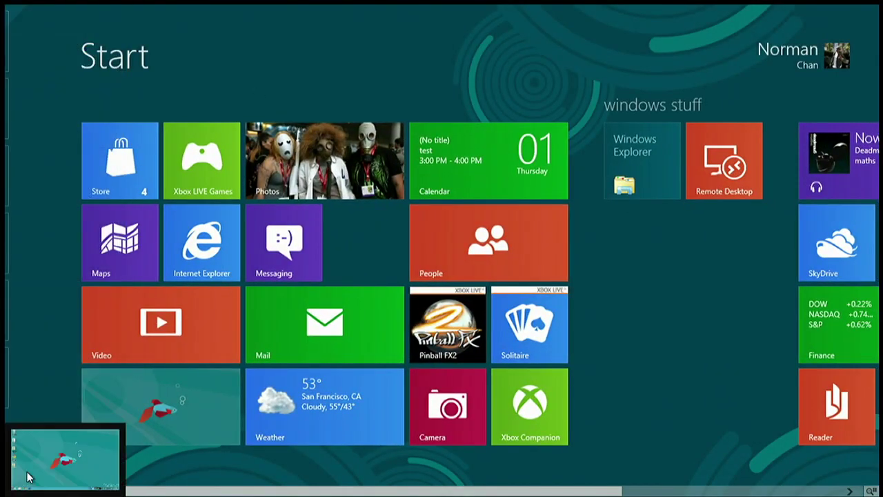
{"action": "mouse_move", "coordinate": [10, 487]}
{"action": "mouse_move", "coordinate": [6, 372]}
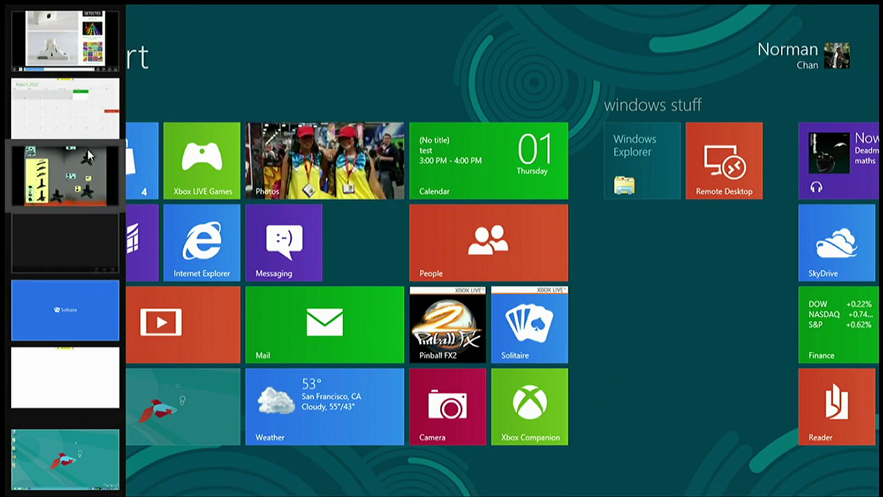
{"action": "left_click", "coordinate": [76, 18]}
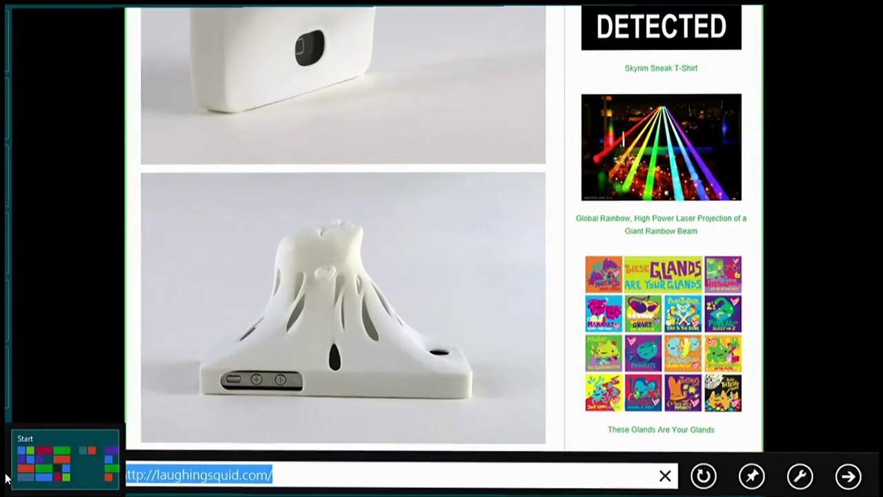
{"action": "right_click", "coordinate": [85, 111]}
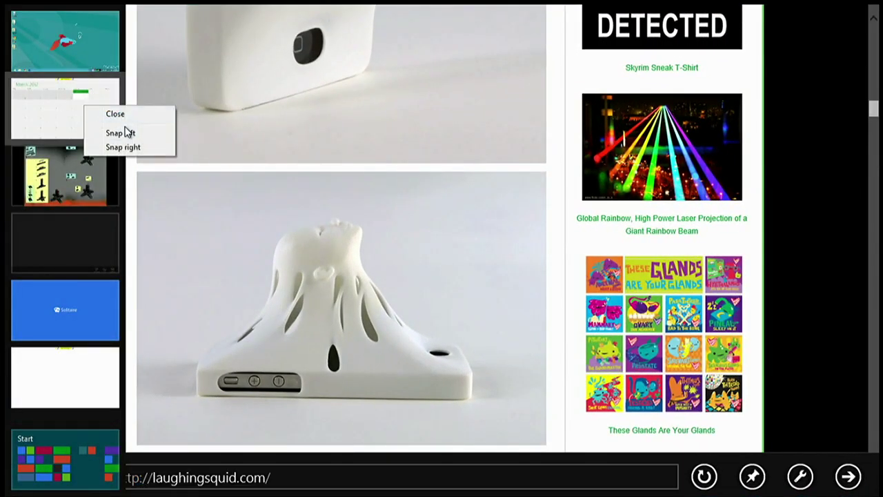
{"action": "left_click", "coordinate": [103, 132]}
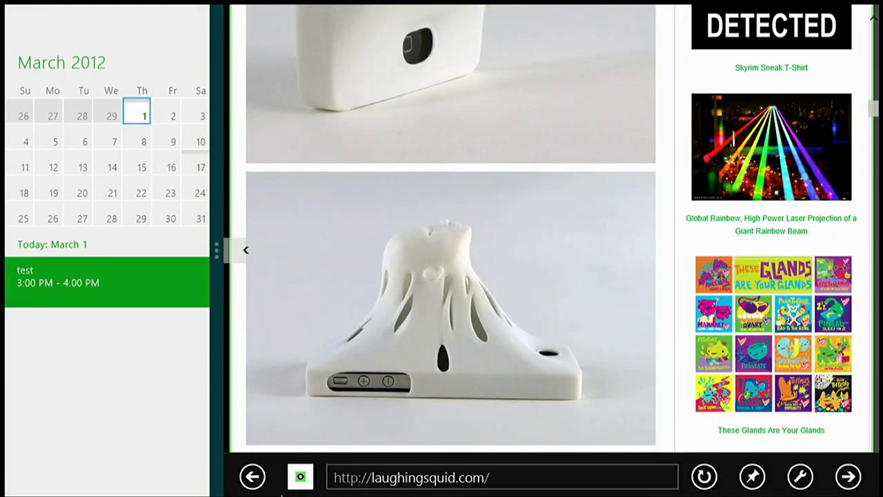
Open the Desktop tile and drag the splitter so the desktop fills the screen
{"action": "key", "text": "super"}
{"action": "left_click", "coordinate": [219, 418]}
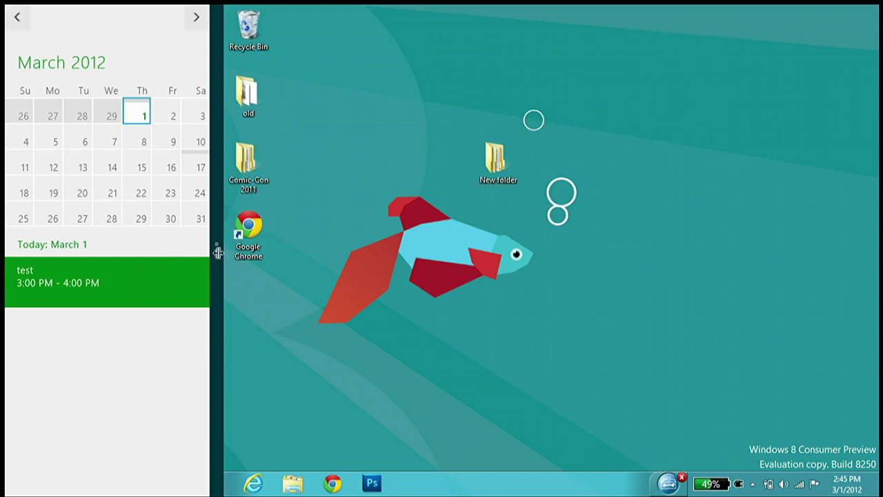
{"action": "left_click_drag", "start_coordinate": [218, 253], "coordinate": [685, 299]}
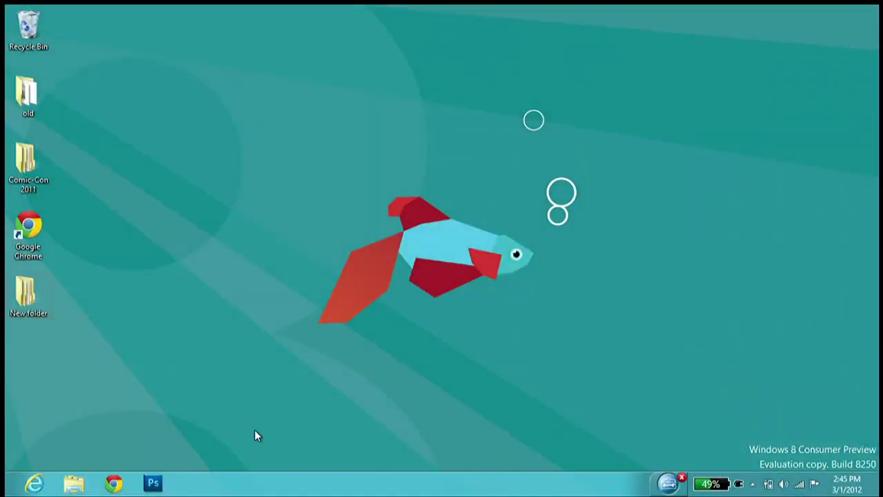
Review the 1366 × 768 duplicated-display resolution settings, then close them and go to Start
{"action": "right_click", "coordinate": [228, 179]}
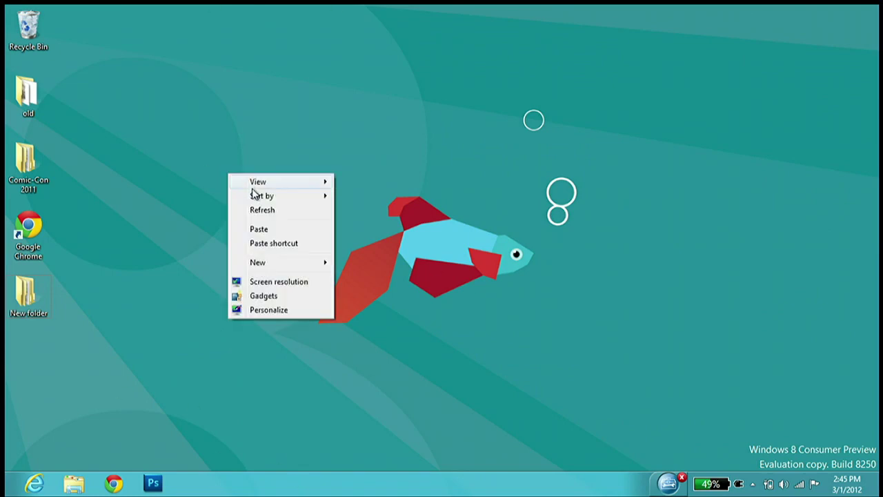
{"action": "left_click", "coordinate": [296, 281]}
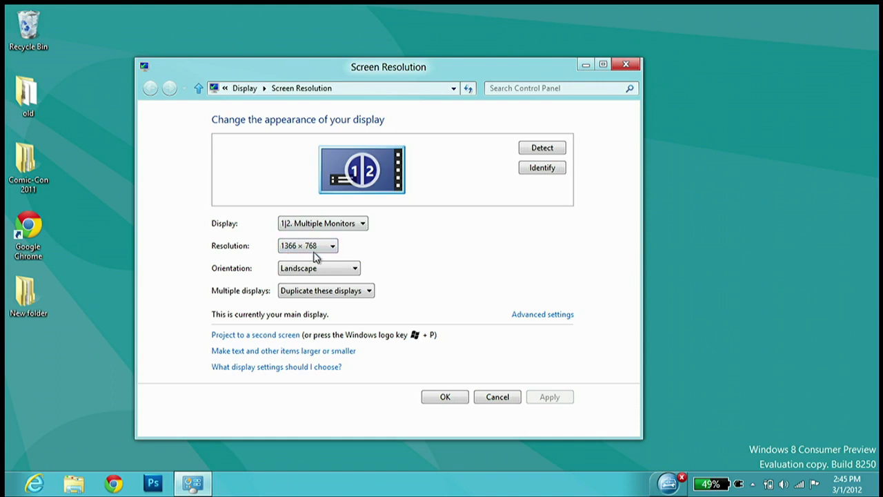
{"action": "left_click", "coordinate": [618, 69]}
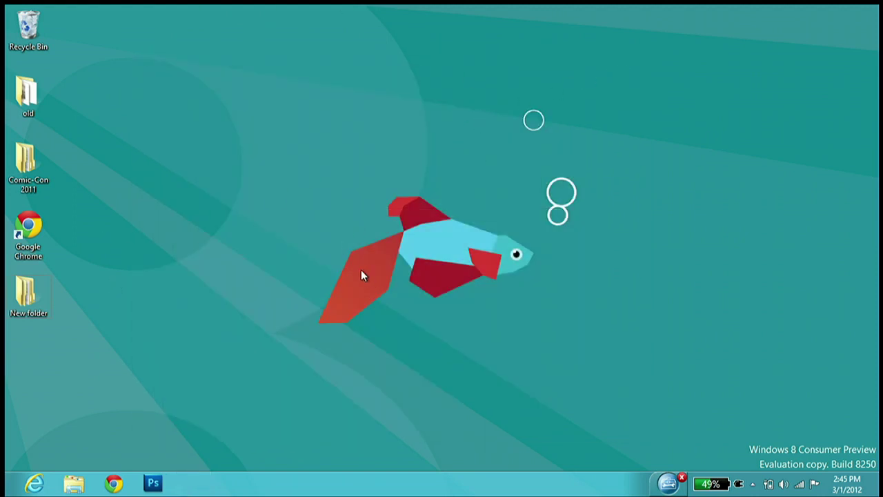
{"action": "key", "text": "super"}
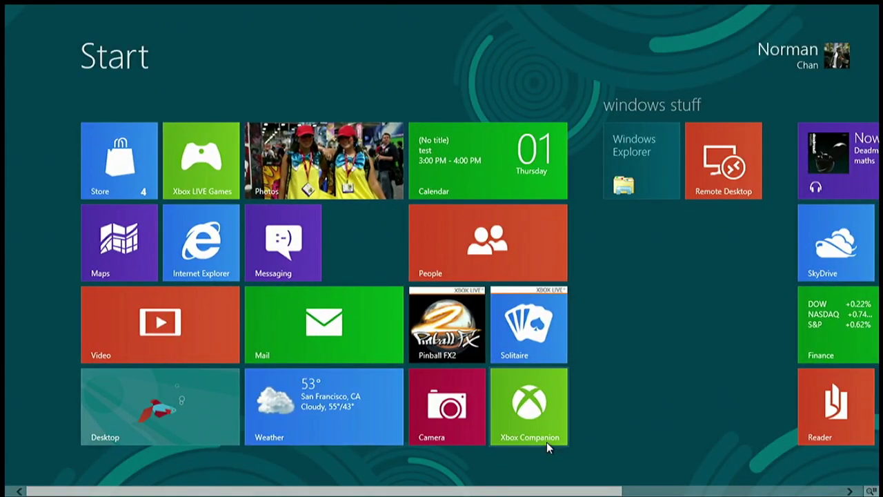
{"action": "right_click", "coordinate": [641, 403]}
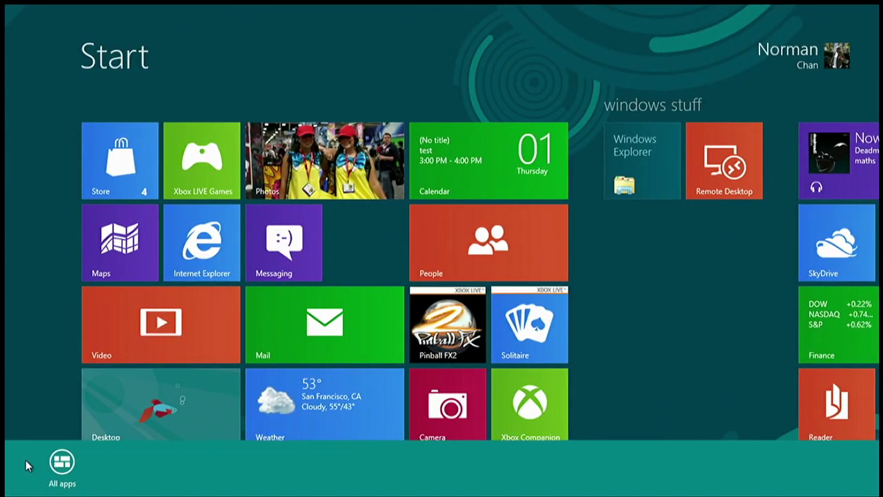
{"action": "left_click", "coordinate": [60, 466]}
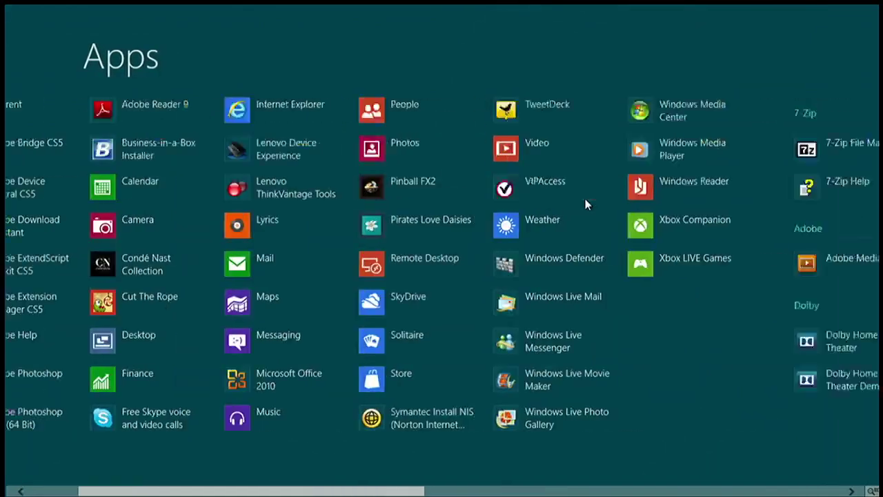
{"action": "scroll", "coordinate": [585, 199], "scroll_direction": "down", "scroll_amount": 5}
{"action": "scroll", "coordinate": [562, 322], "scroll_direction": "down", "scroll_amount": 5}
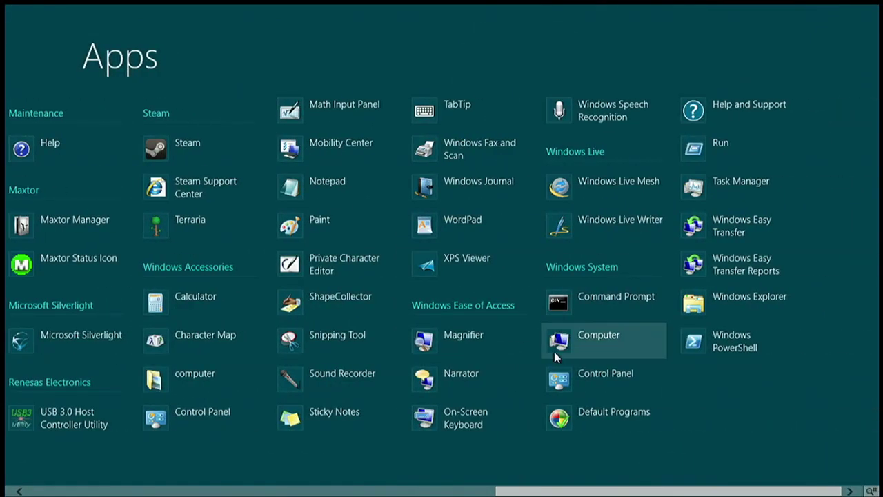
{"action": "scroll", "coordinate": [554, 351], "scroll_direction": "up", "scroll_amount": 4}
{"action": "scroll", "coordinate": [554, 352], "scroll_direction": "up", "scroll_amount": 5}
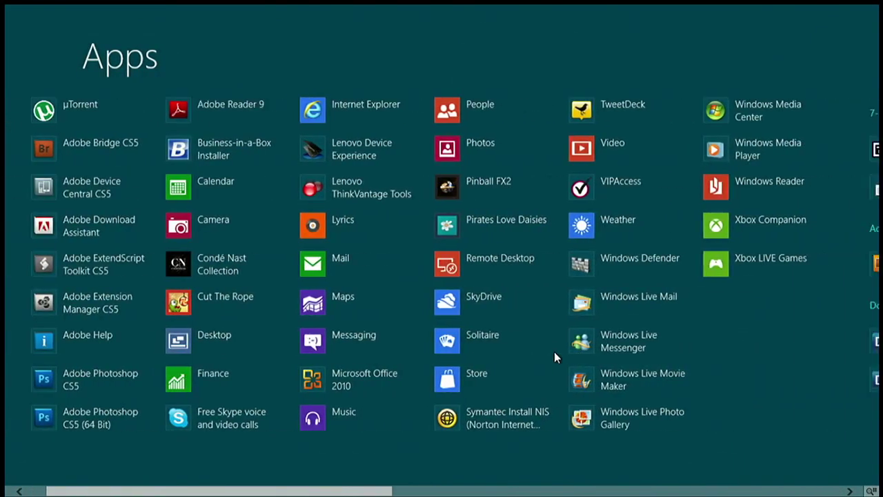
{"action": "scroll", "coordinate": [554, 351], "scroll_direction": "down", "scroll_amount": 3}
{"action": "scroll", "coordinate": [554, 351], "scroll_direction": "down", "scroll_amount": 3}
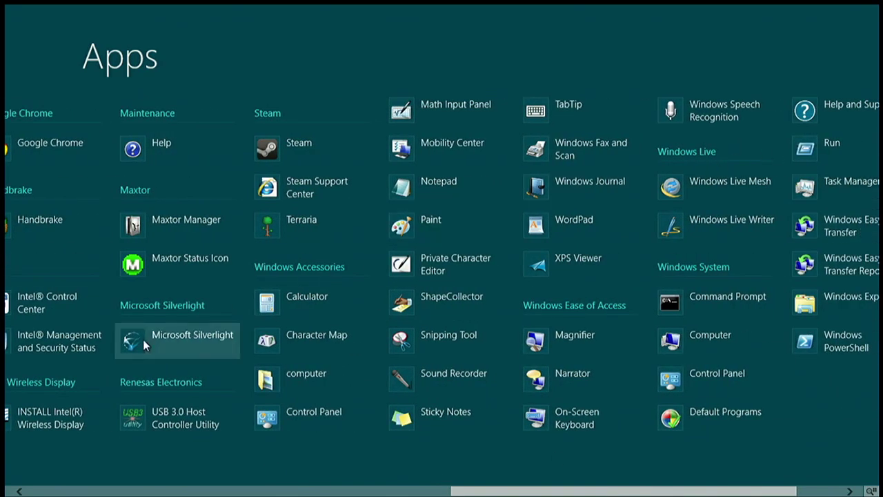
{"action": "scroll", "coordinate": [161, 357], "scroll_direction": "up", "scroll_amount": 3}
{"action": "scroll", "coordinate": [774, 432], "scroll_direction": "down", "scroll_amount": 3}
{"action": "scroll", "coordinate": [10, 371], "scroll_direction": "up", "scroll_amount": 10}
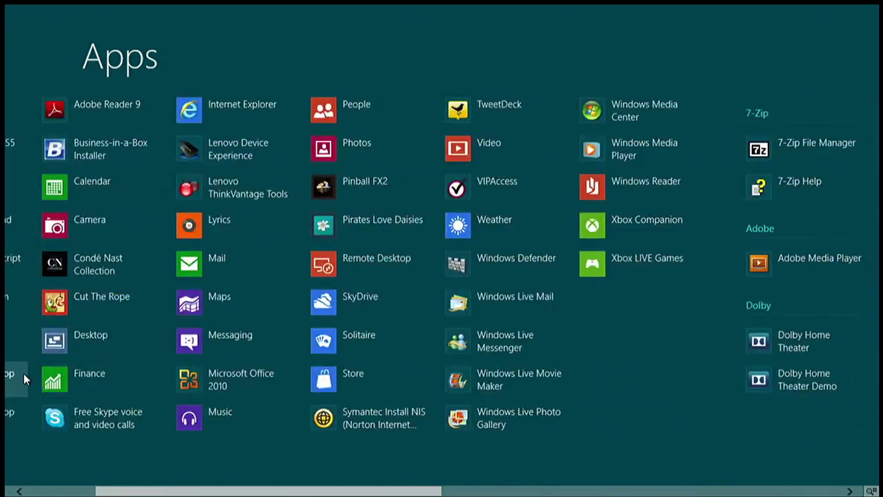
{"action": "key", "text": "super"}
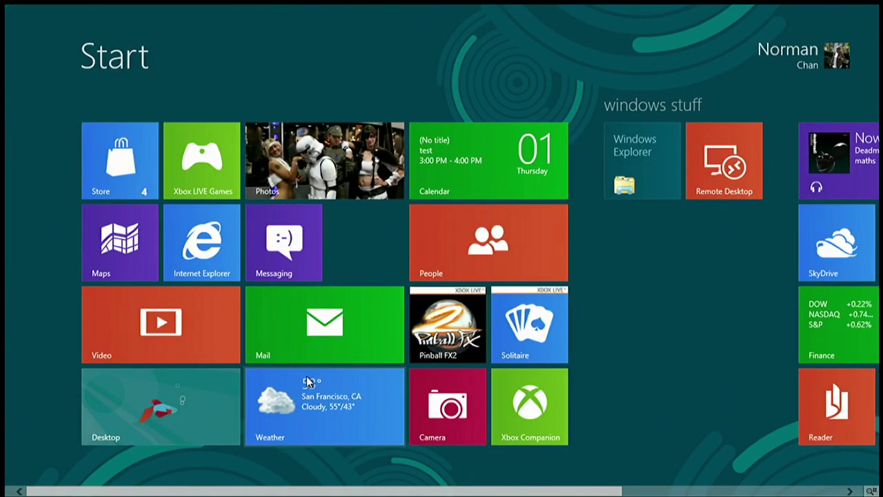
Cancel a file search, then open the Start Settings pane showing volume 70 and brightness 30
{"action": "key", "text": "super+f"}
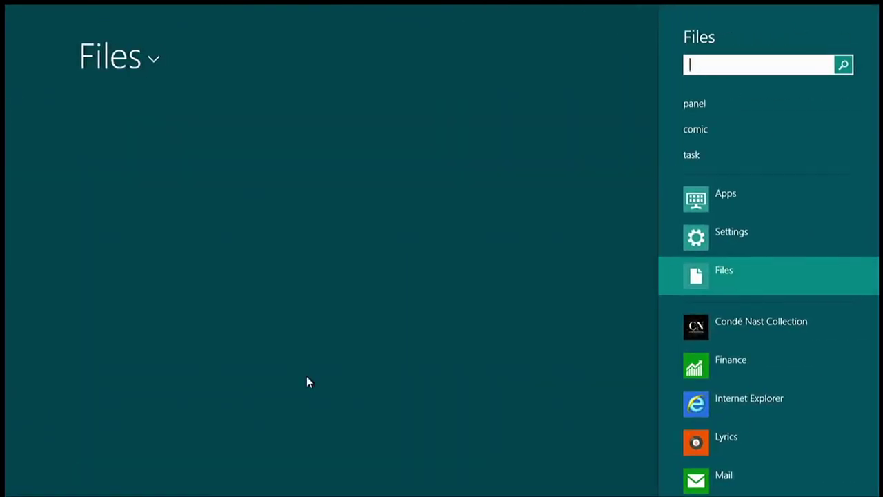
{"action": "key", "text": "Escape"}
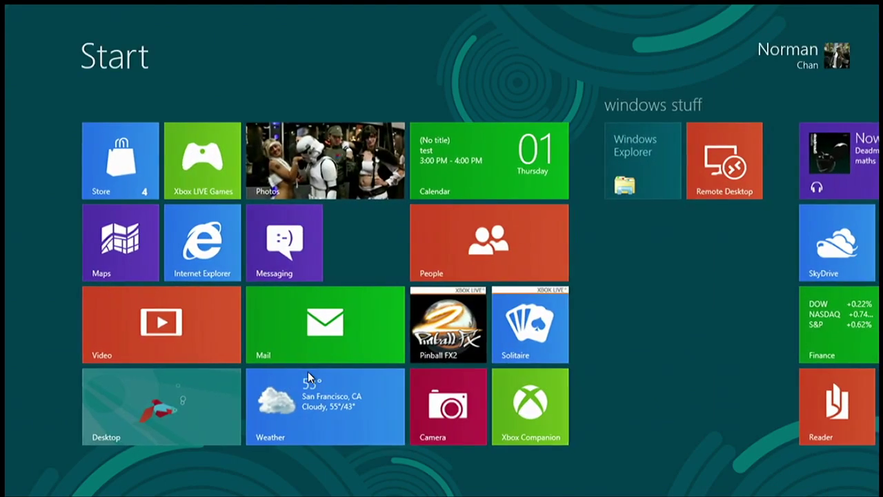
{"action": "scroll", "coordinate": [641, 157], "scroll_direction": "down", "scroll_amount": 3}
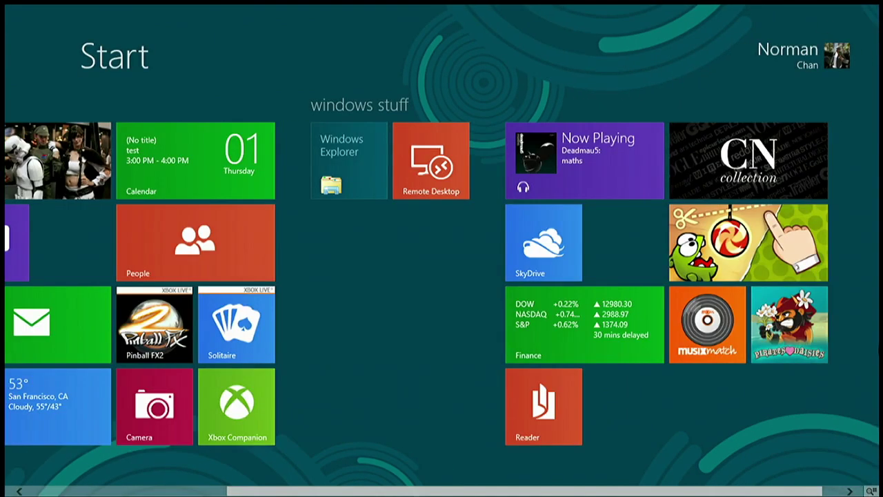
{"action": "mouse_move", "coordinate": [879, 7]}
{"action": "left_click", "coordinate": [851, 394]}
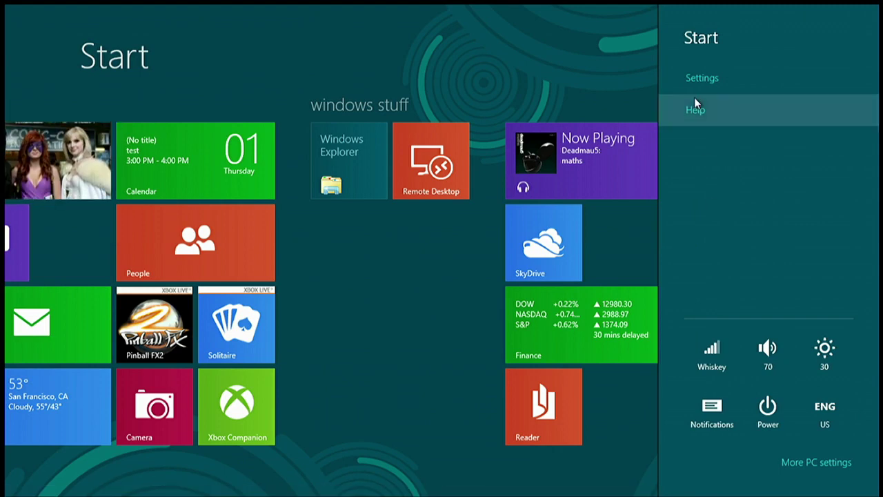
{"action": "left_click", "coordinate": [697, 78]}
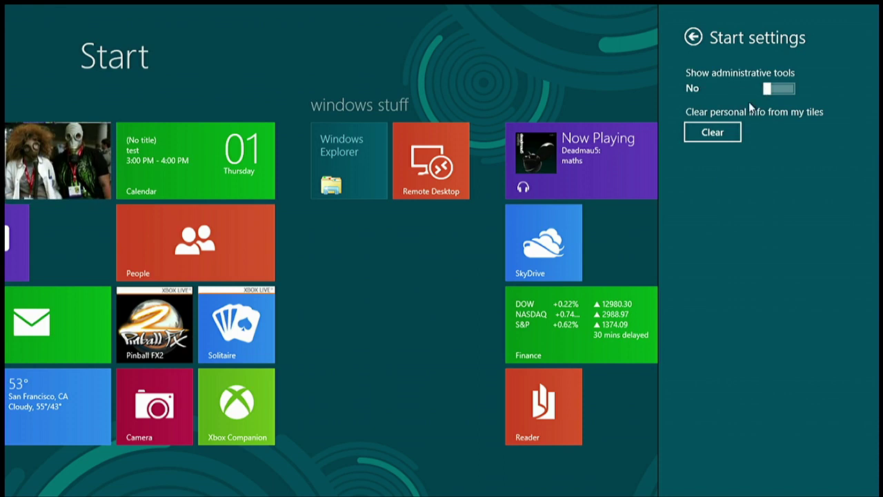
{"action": "left_click", "coordinate": [693, 37]}
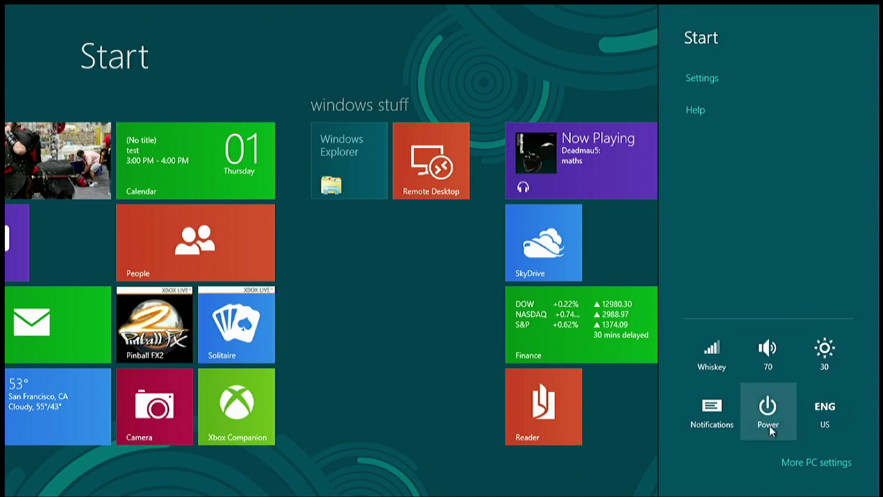
Open the full PC settings and scroll through the Sync your settings page
{"action": "left_click", "coordinate": [809, 451]}
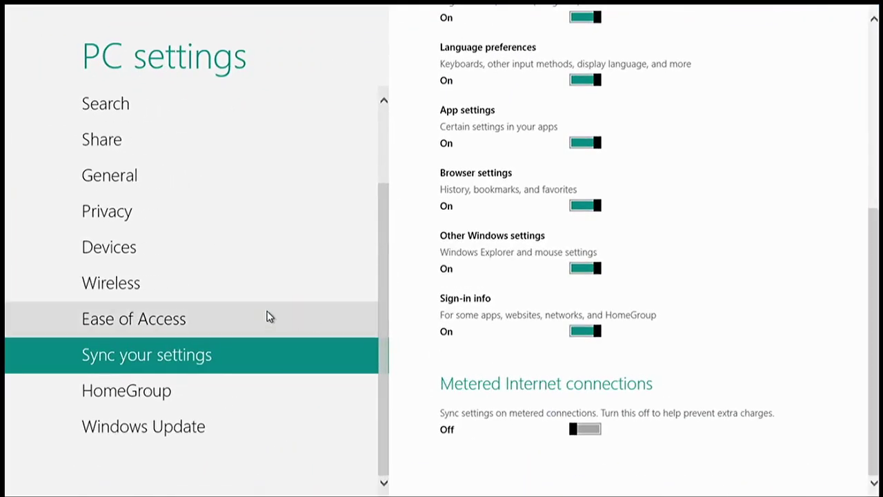
{"action": "scroll", "coordinate": [232, 317], "scroll_direction": "up", "scroll_amount": 3}
{"action": "scroll", "coordinate": [587, 305], "scroll_direction": "up", "scroll_amount": 5}
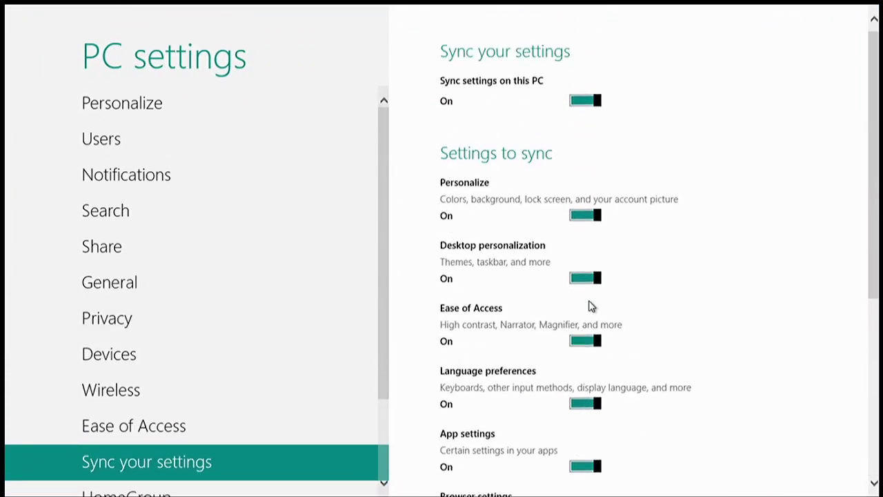
{"action": "scroll", "coordinate": [290, 296], "scroll_direction": "down", "scroll_amount": 3}
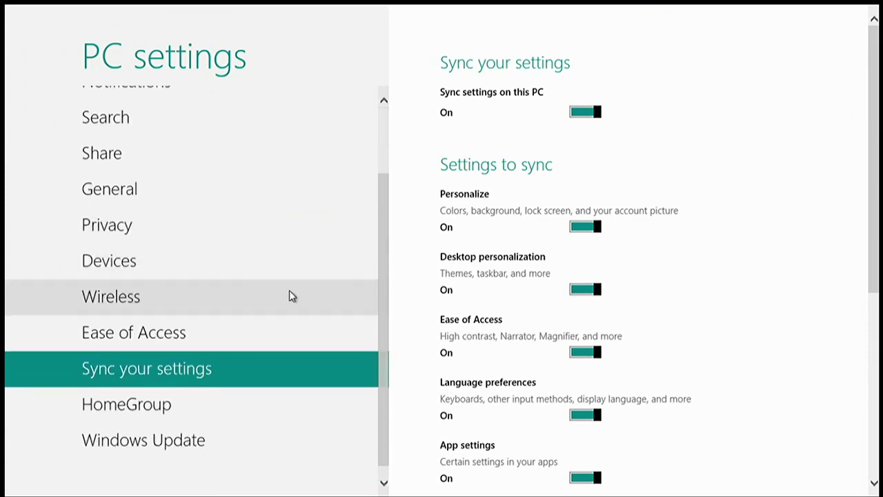
{"action": "scroll", "coordinate": [694, 351], "scroll_direction": "down", "scroll_amount": 5}
{"action": "scroll", "coordinate": [695, 351], "scroll_direction": "up", "scroll_amount": 1}
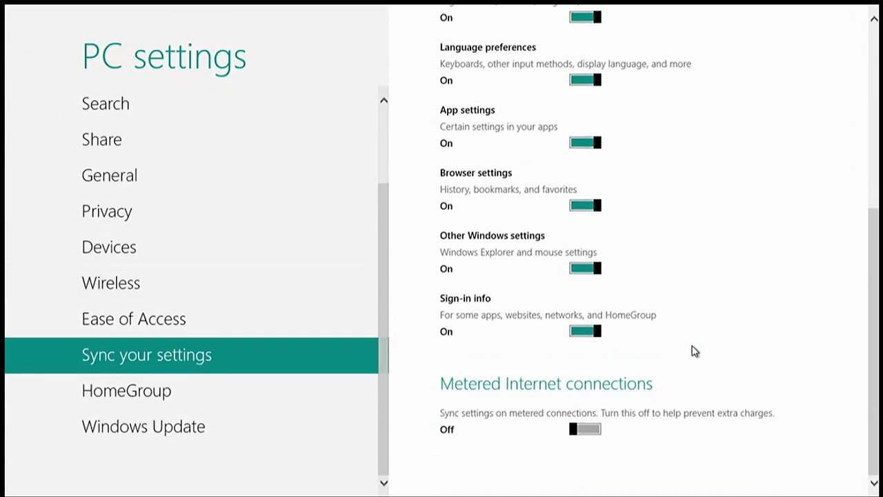
{"action": "scroll", "coordinate": [695, 351], "scroll_direction": "up", "scroll_amount": 5}
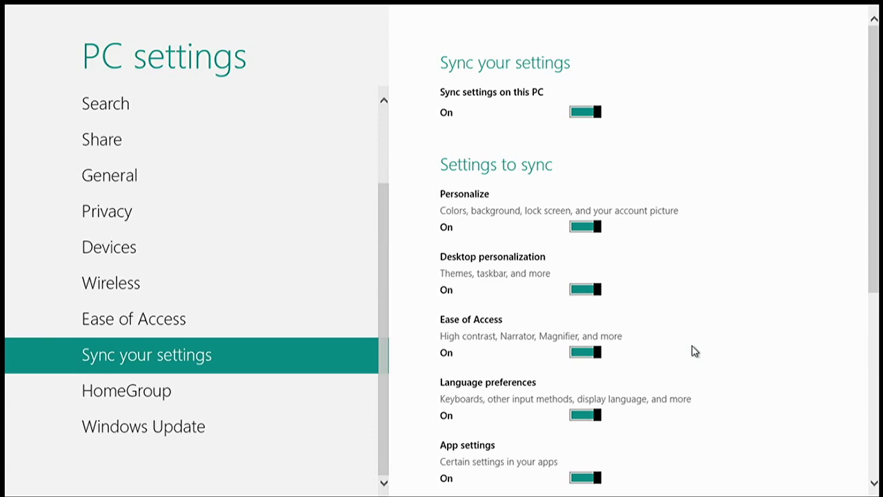
{"action": "scroll", "coordinate": [103, 407], "scroll_direction": "up", "scroll_amount": 3}
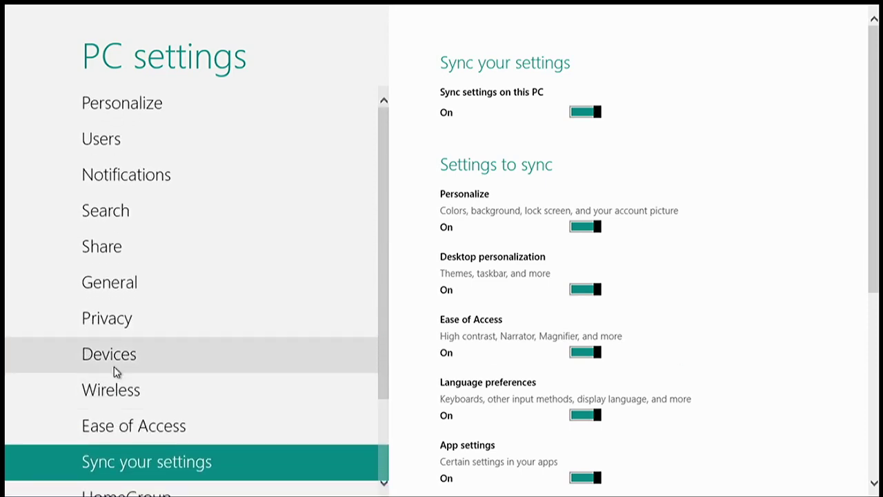
Show the Personalize section's lock screen picture options
{"action": "left_click", "coordinate": [195, 117]}
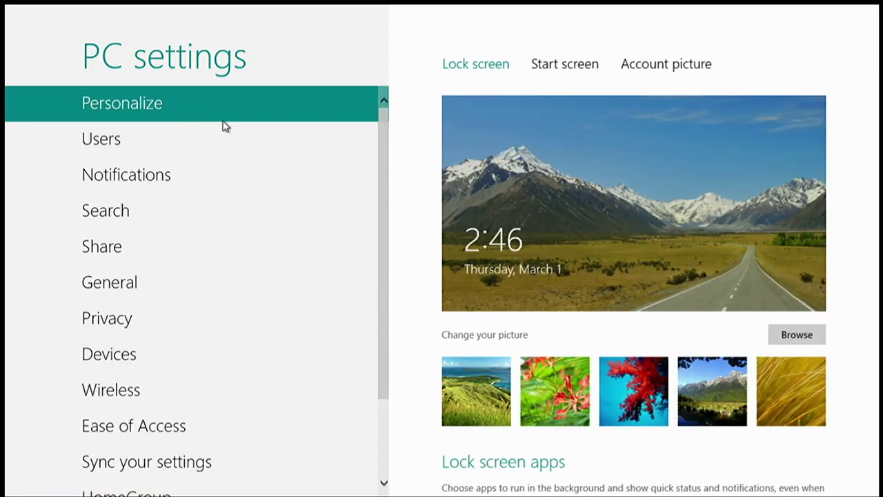
{"action": "scroll", "coordinate": [541, 276], "scroll_direction": "down", "scroll_amount": 2}
{"action": "scroll", "coordinate": [543, 302], "scroll_direction": "up", "scroll_amount": 2}
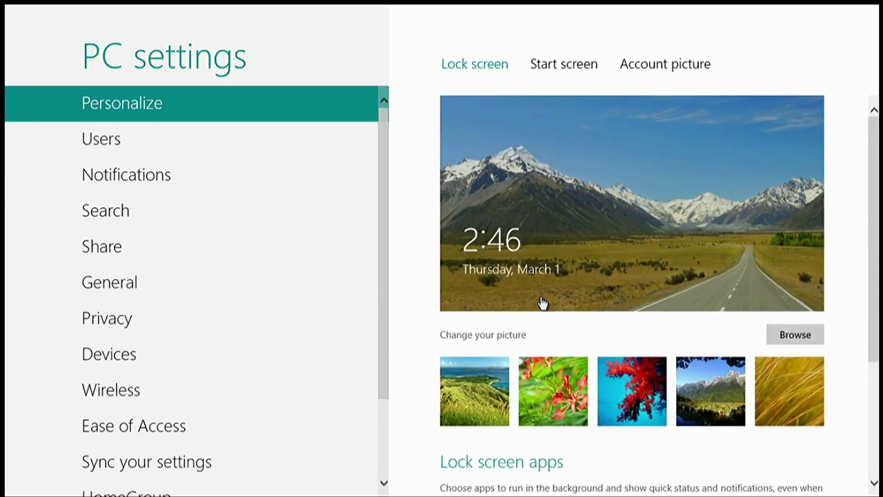